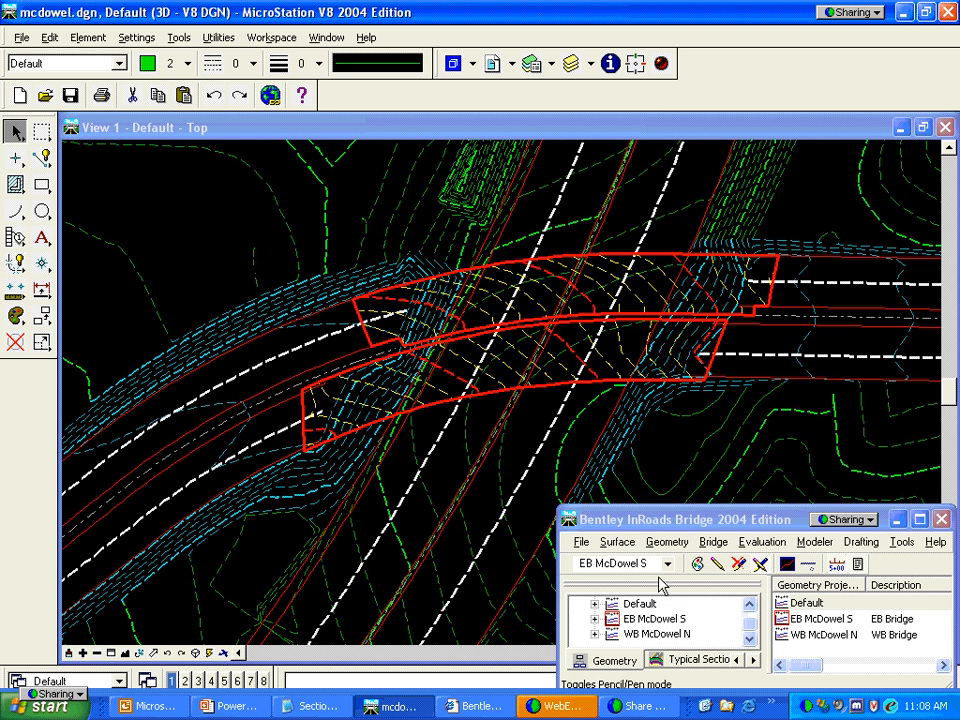
Show the EB McDowel S active horizontal alignment in cyan over the two red bridge decks
left_click(667, 541)
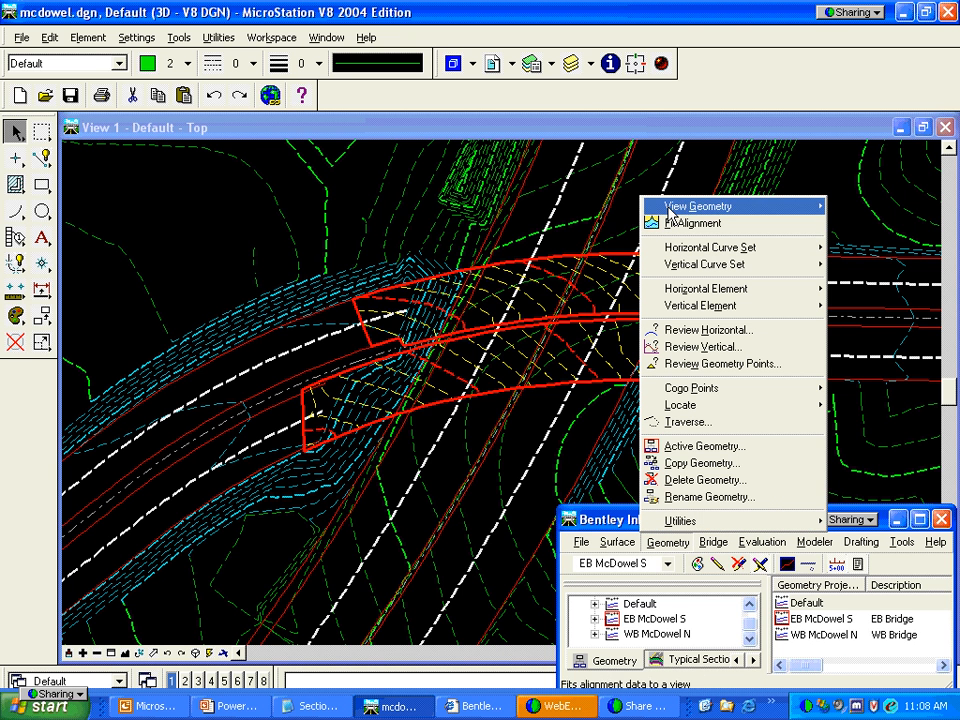
mouse_move(669, 210)
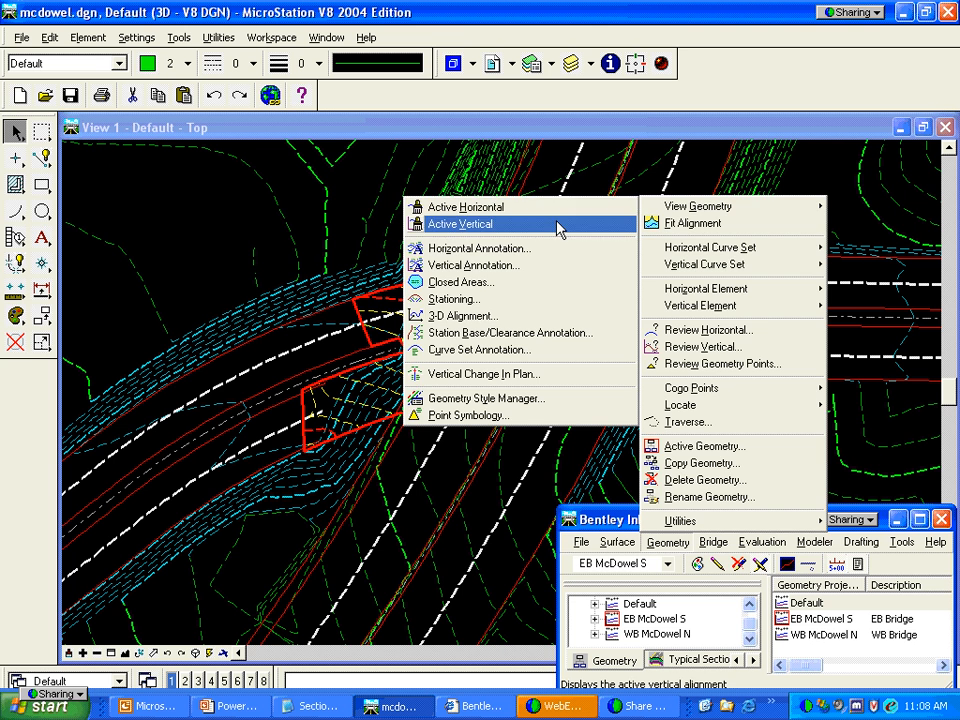
left_click(496, 208)
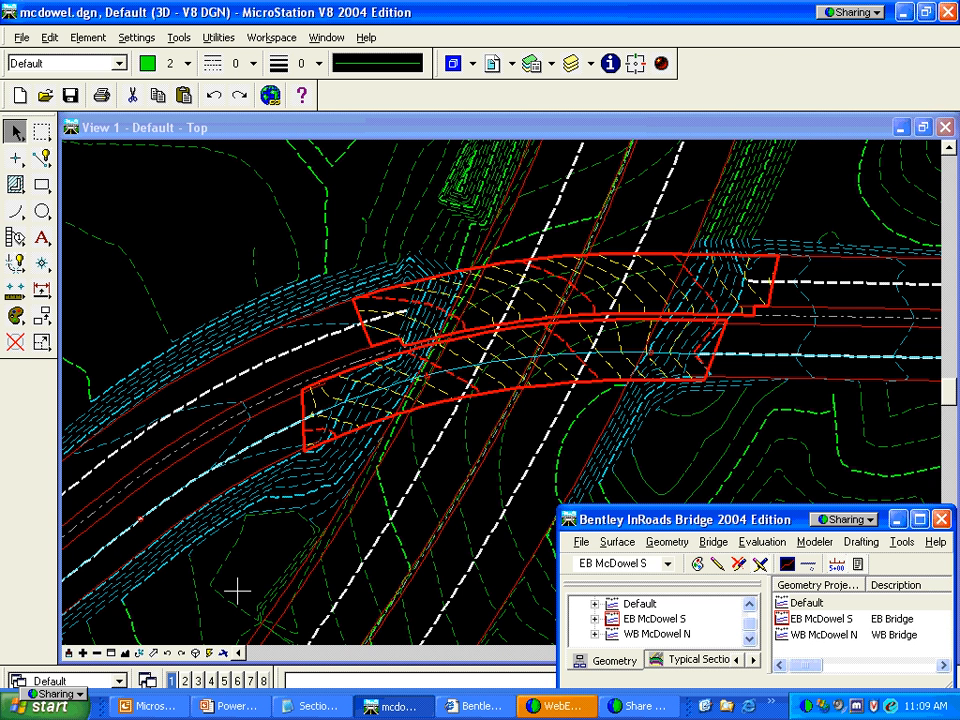
Zoom twice into the WB McDowel Bridge profile's converging grade lines, then fit the whole site again
left_click(124, 653)
left_click(110, 653)
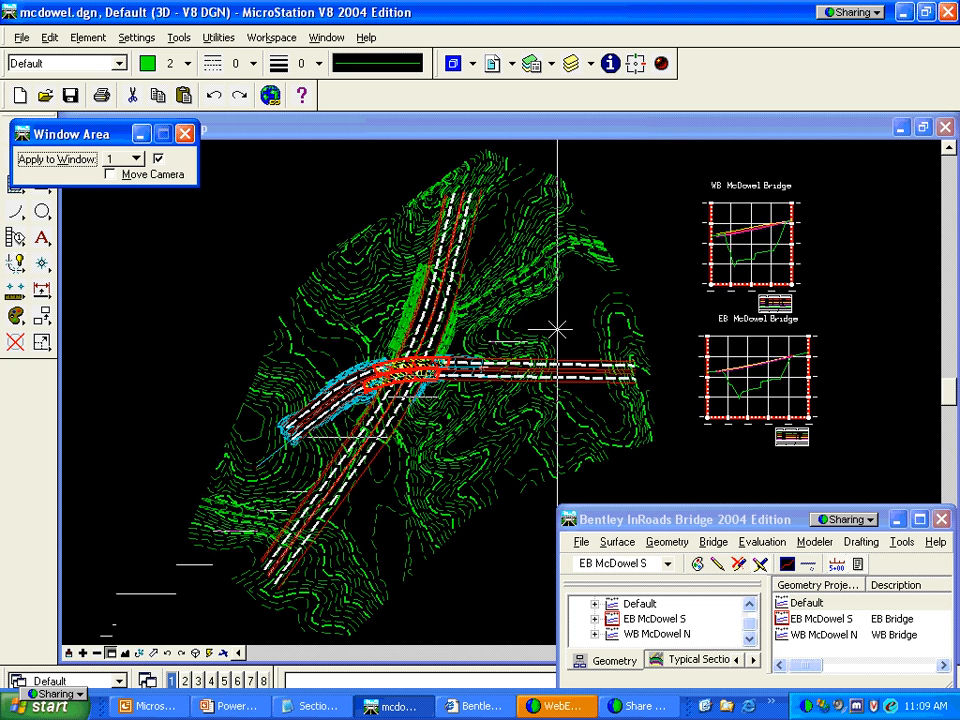
left_click(697, 197)
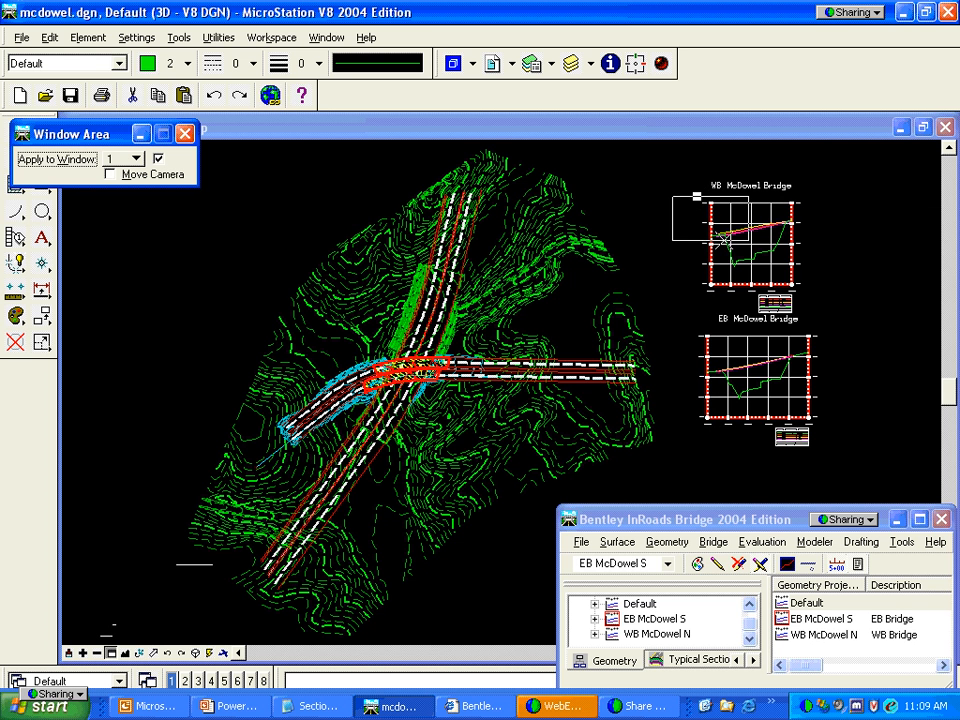
left_click(733, 330)
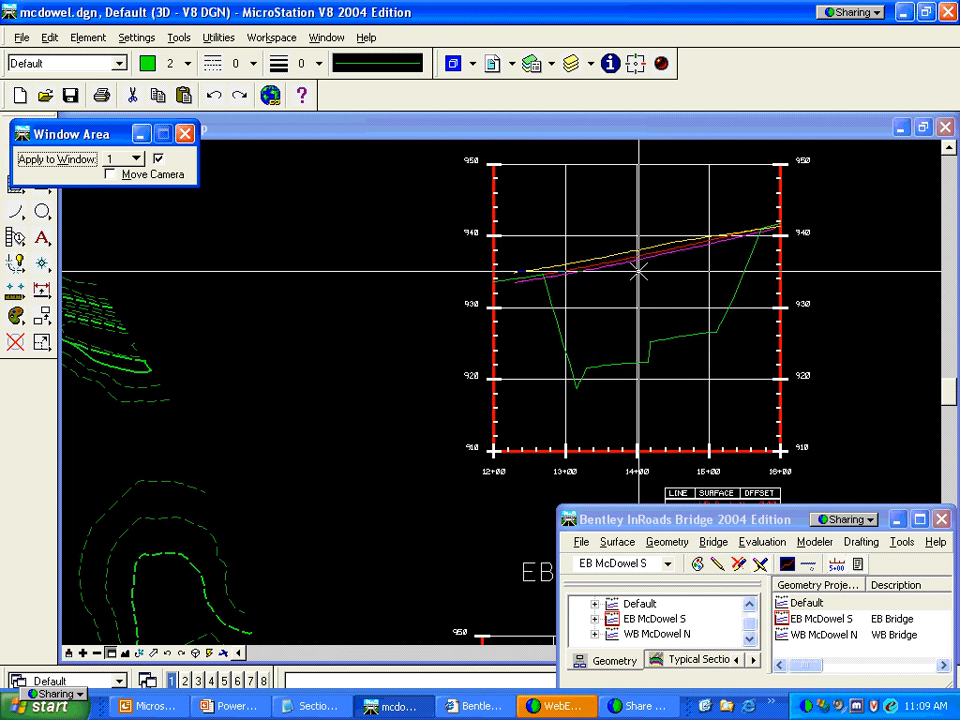
left_click(641, 205)
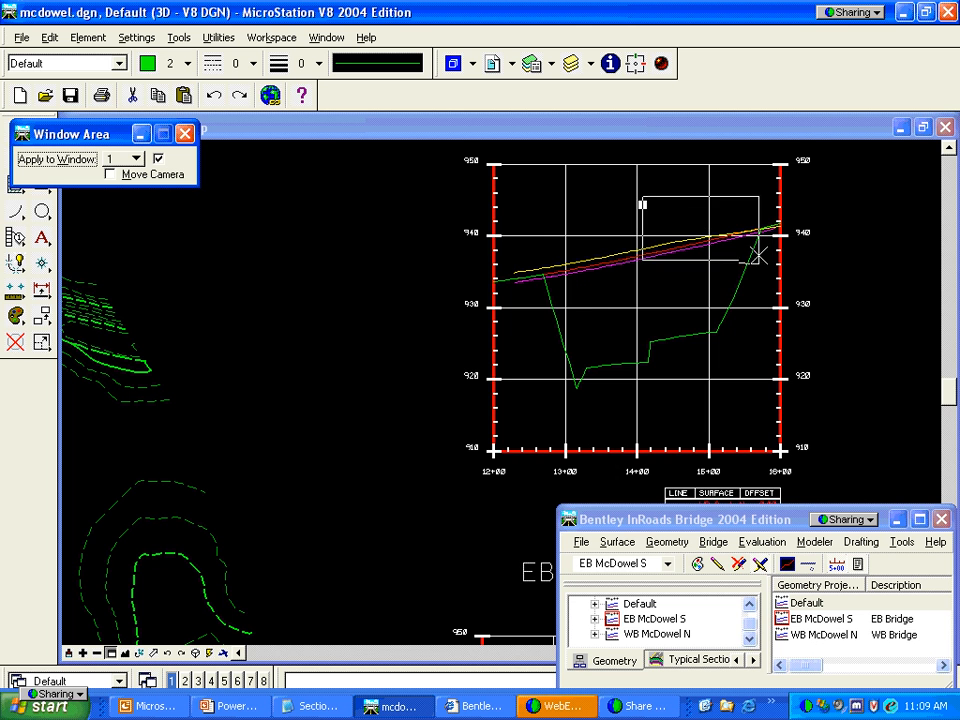
left_click(797, 298)
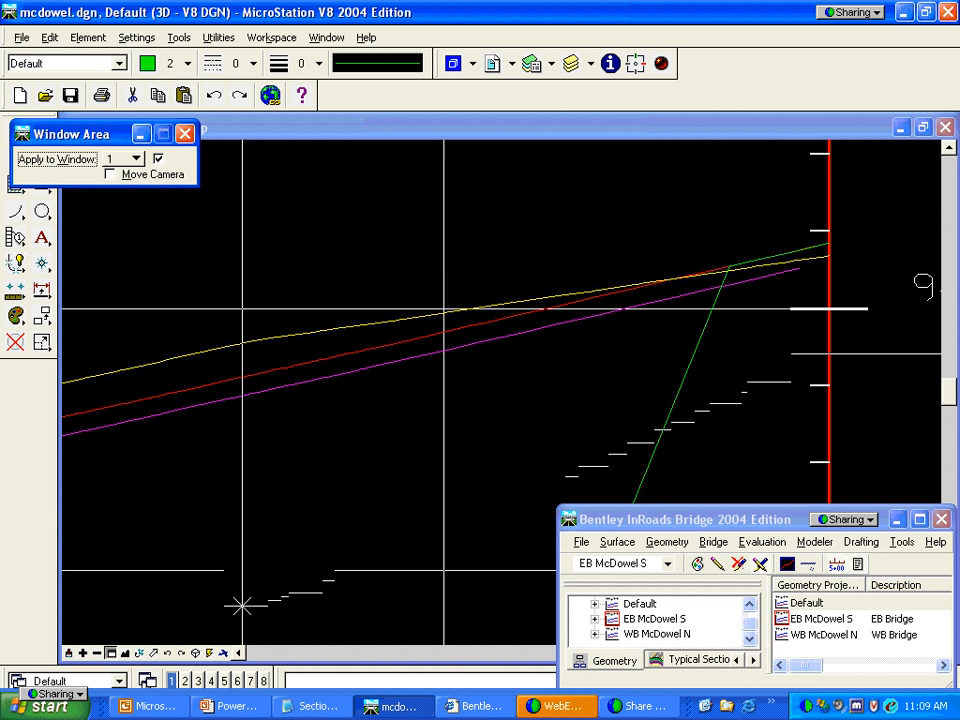
left_click(124, 653)
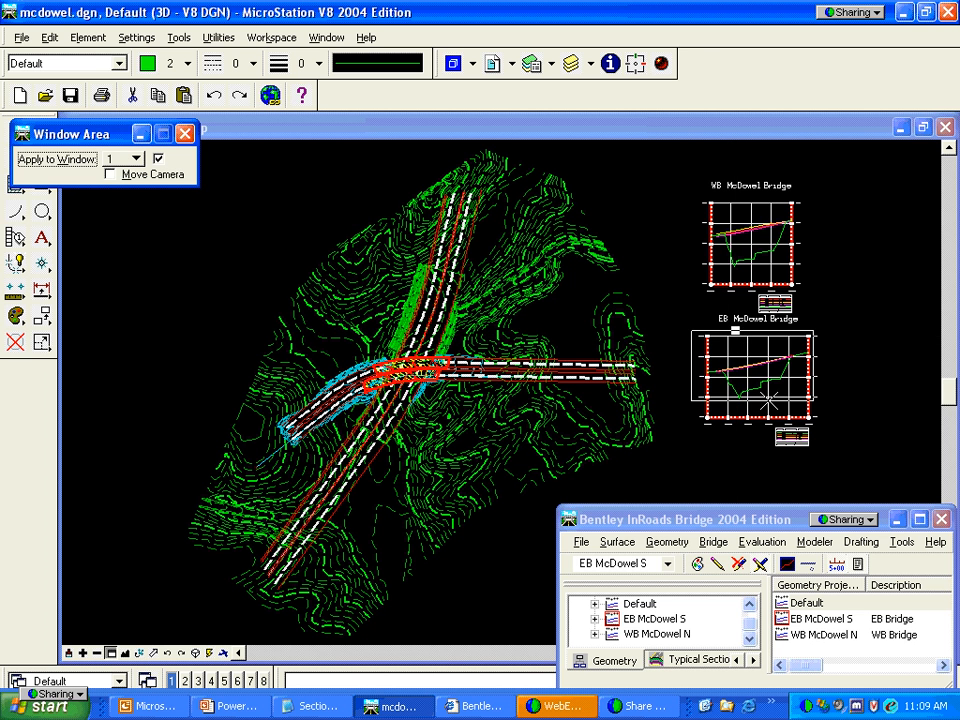
left_click(735, 331)
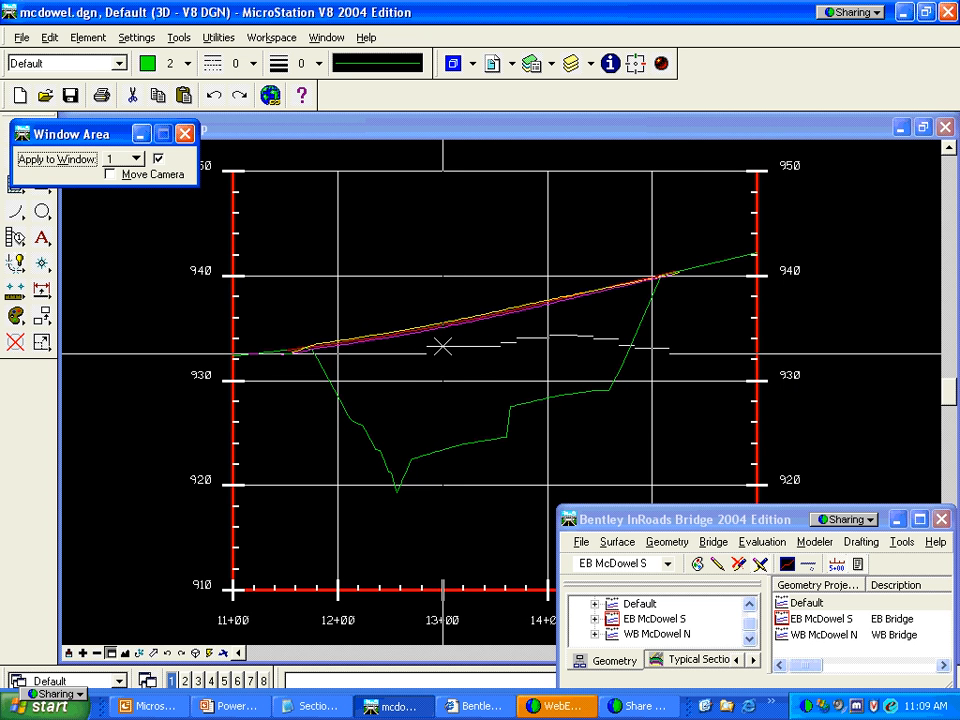
left_click(508, 244)
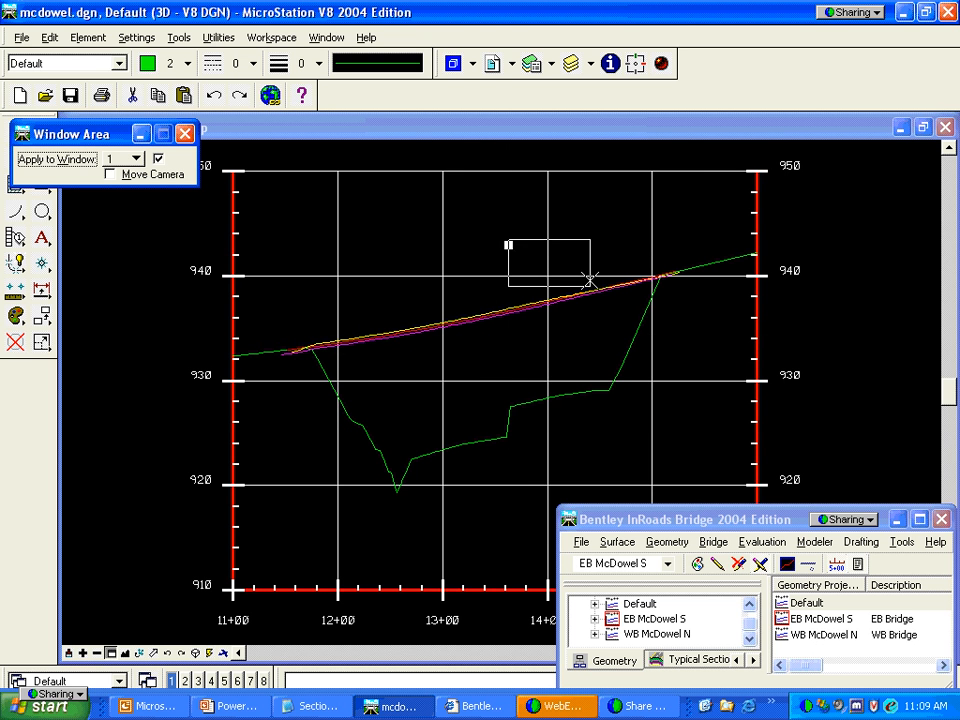
left_click(690, 328)
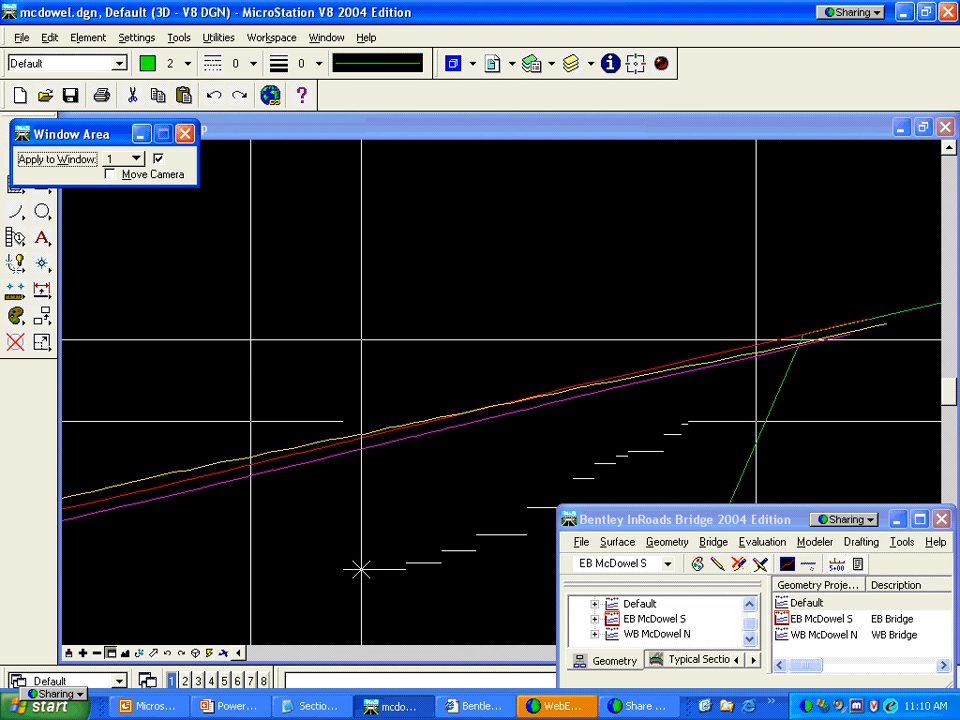
left_click(125, 653)
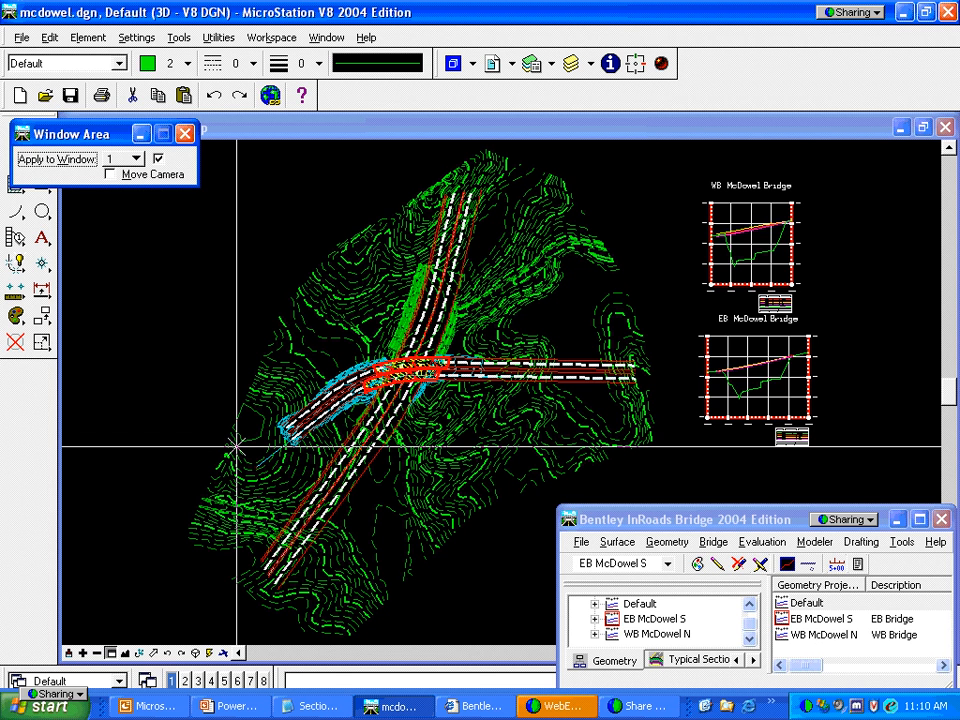
Zoom in on the interchange and hide the Decks and Contours references
left_click(356, 343)
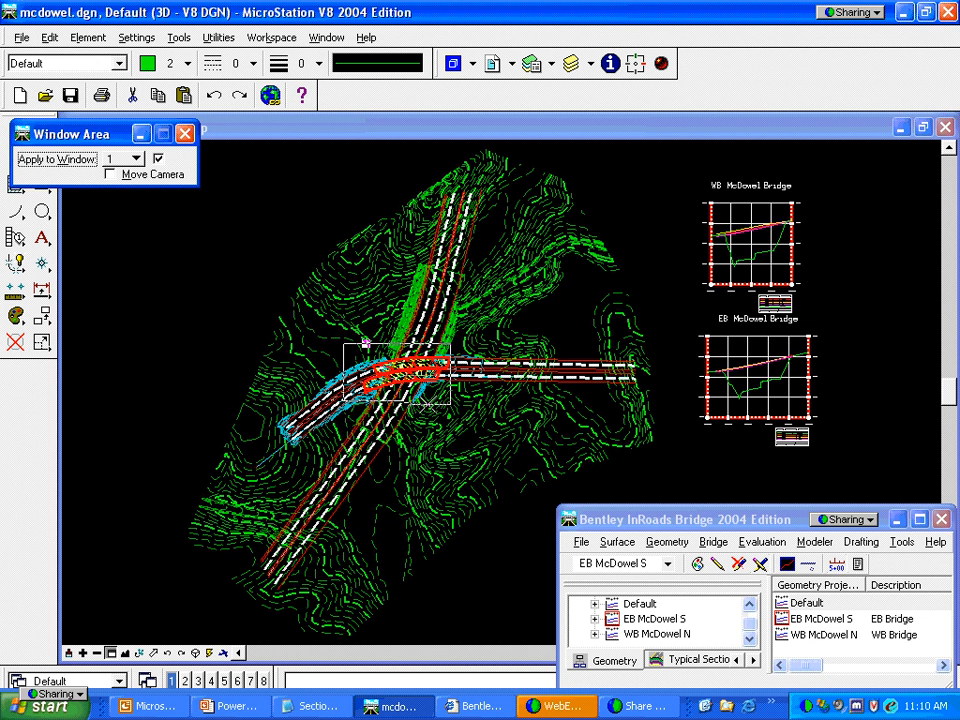
left_click(455, 405)
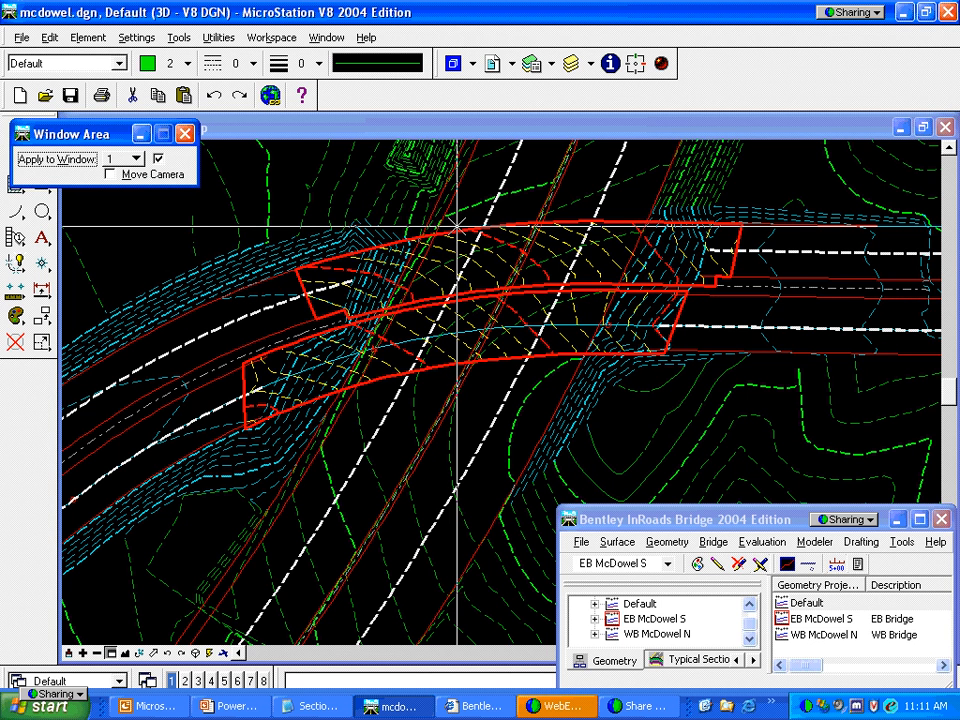
left_click(494, 64)
left_click(813, 178)
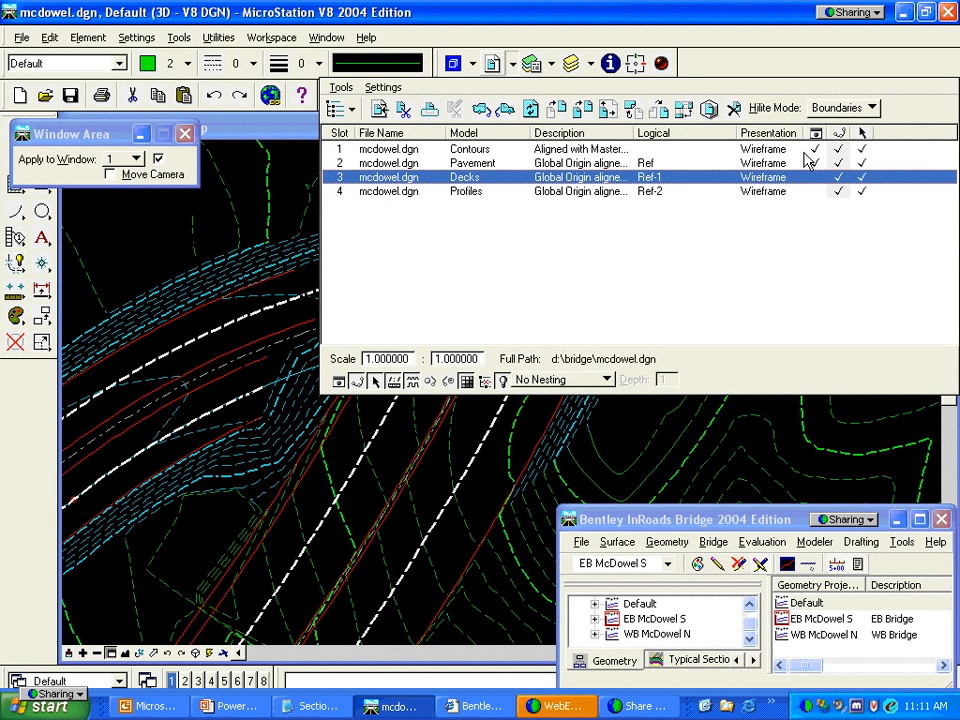
left_click(814, 149)
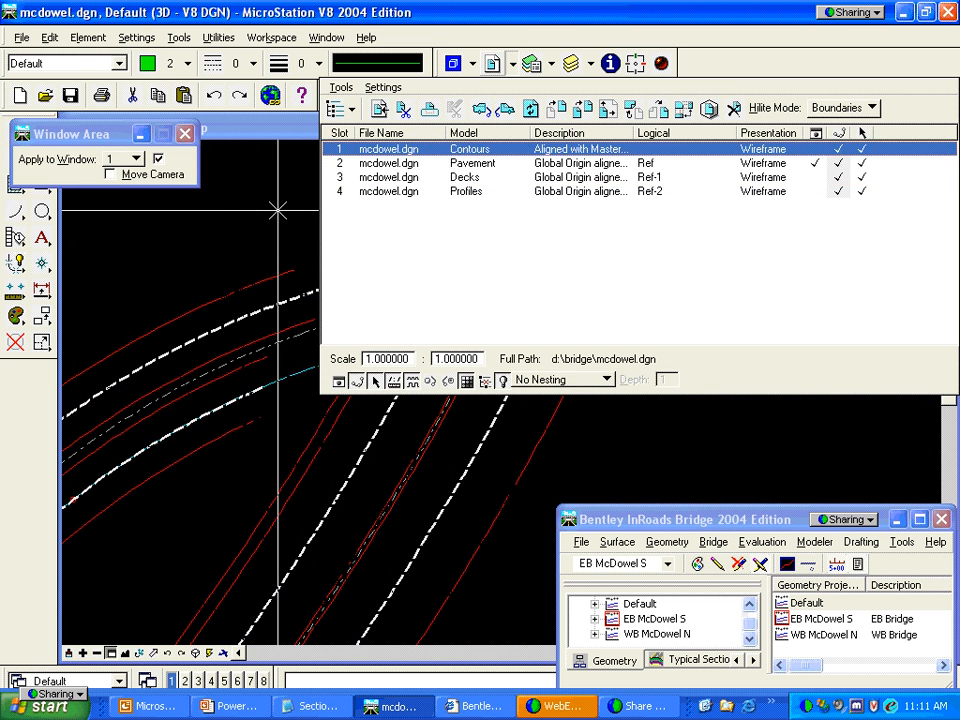
Delete the cyan alignment curve from the plan
left_click(277, 211)
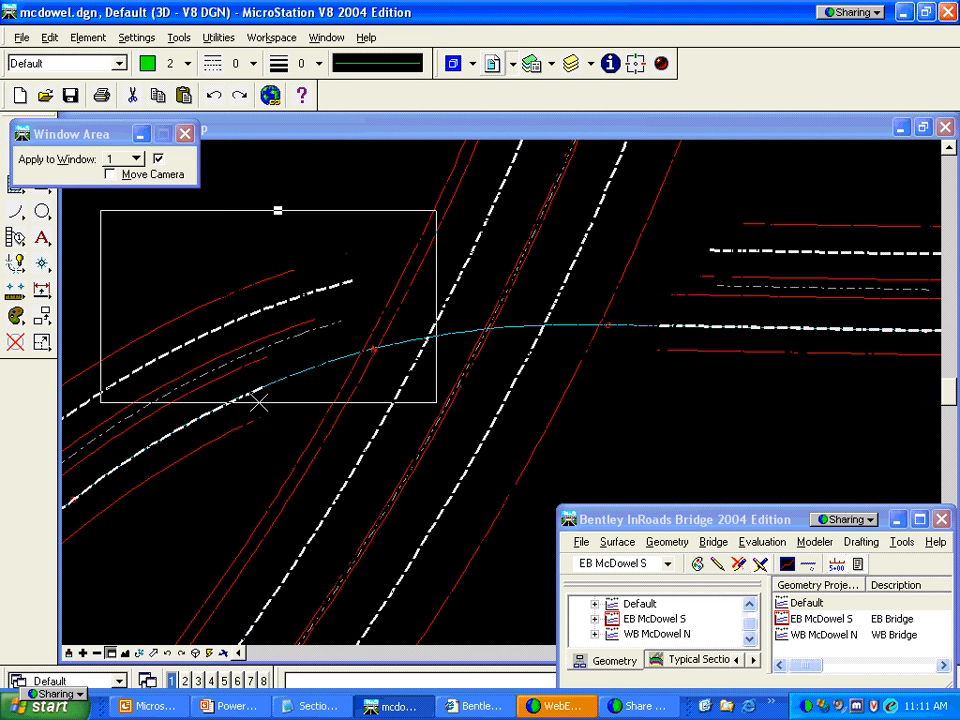
right_click(259, 402)
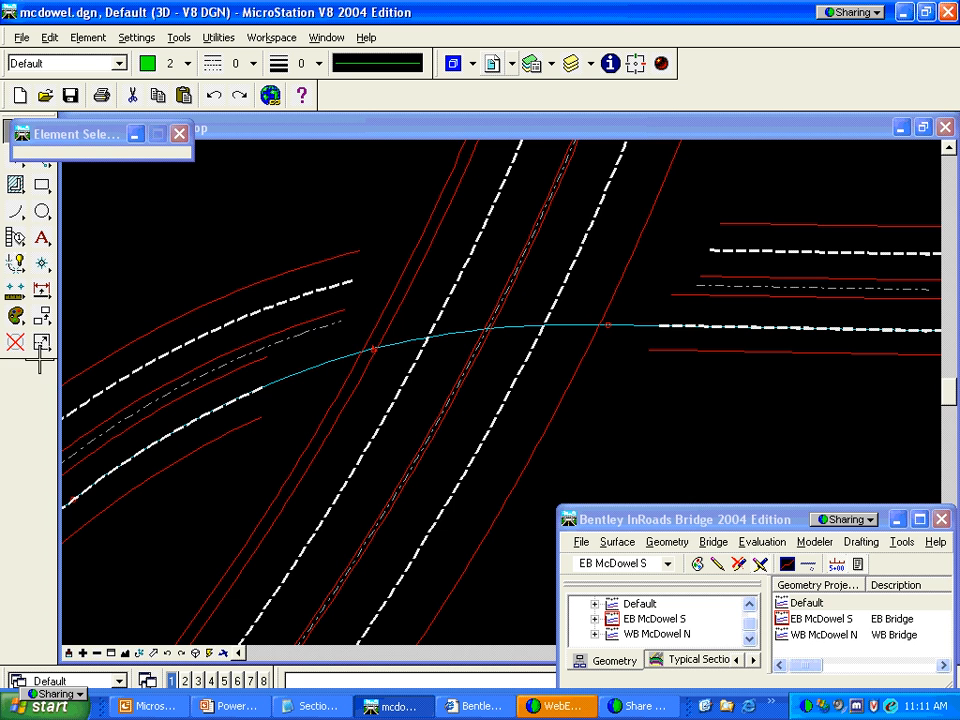
left_click(15, 342)
left_click(305, 363)
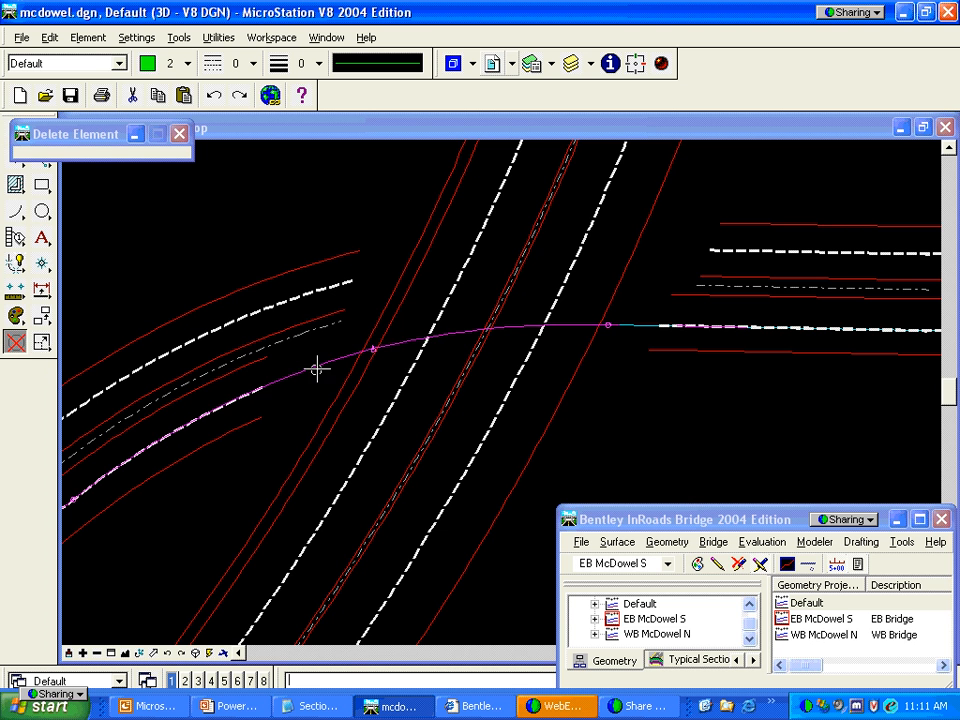
left_click(317, 366)
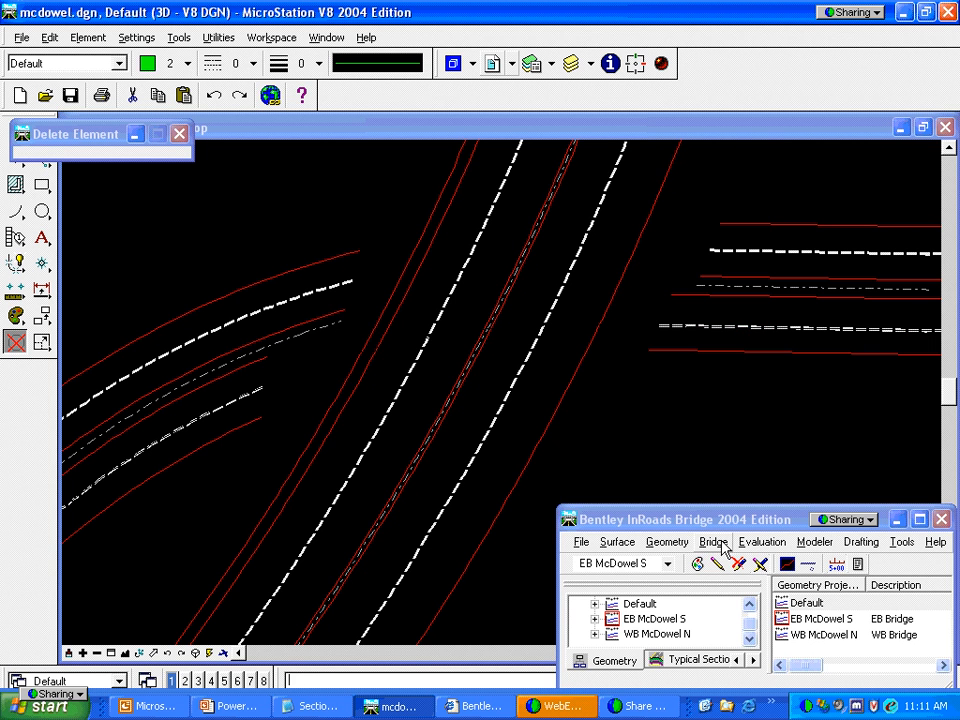
left_click(714, 542)
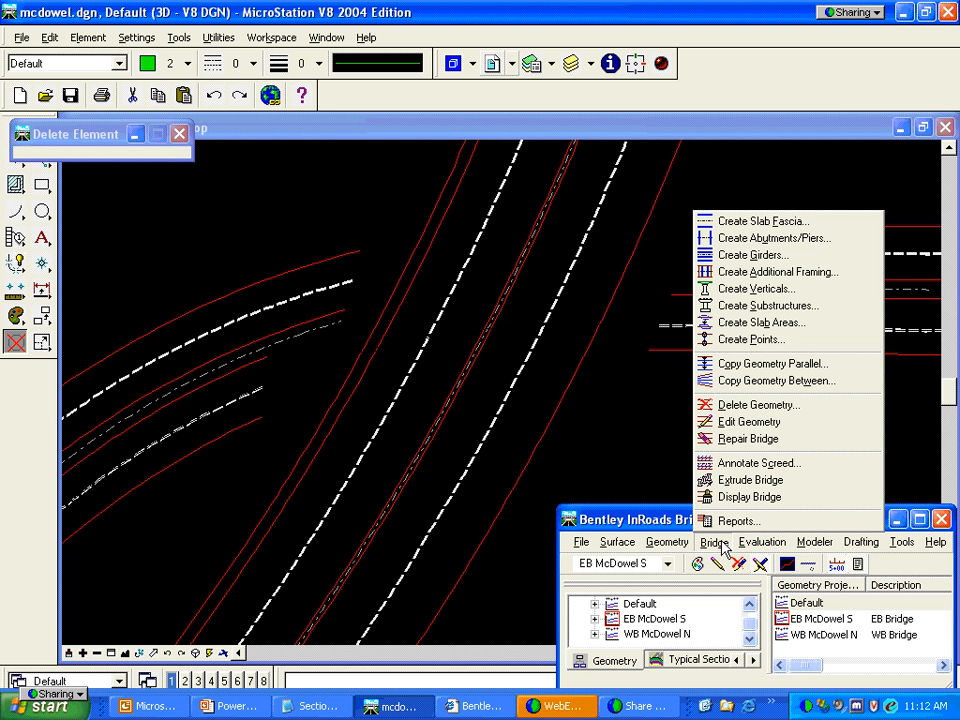
left_click(727, 222)
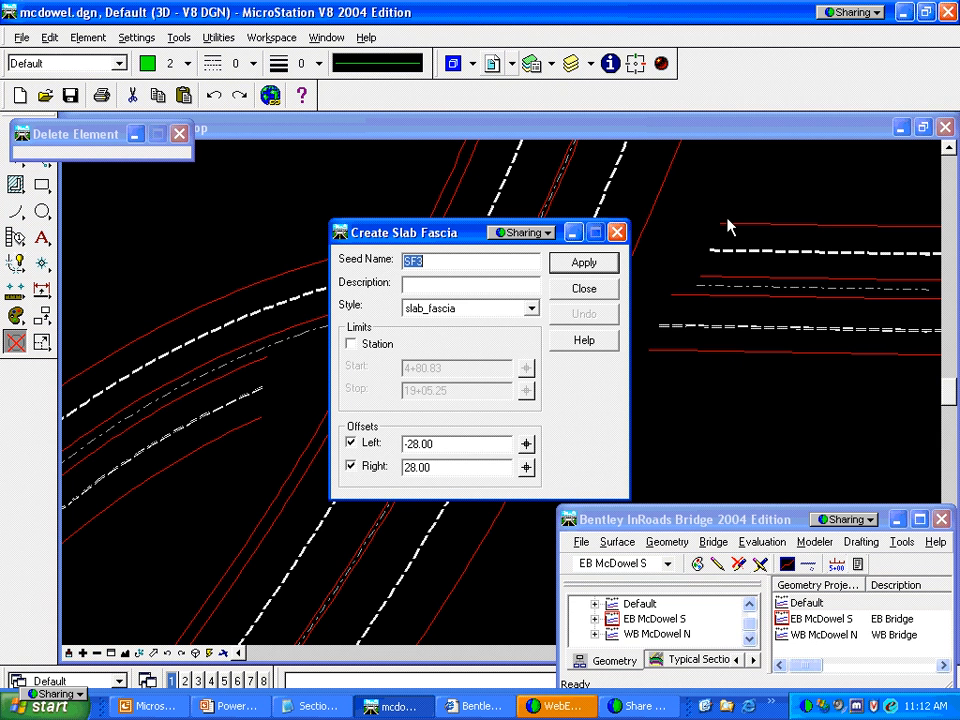
left_click(610, 290)
left_click(640, 563)
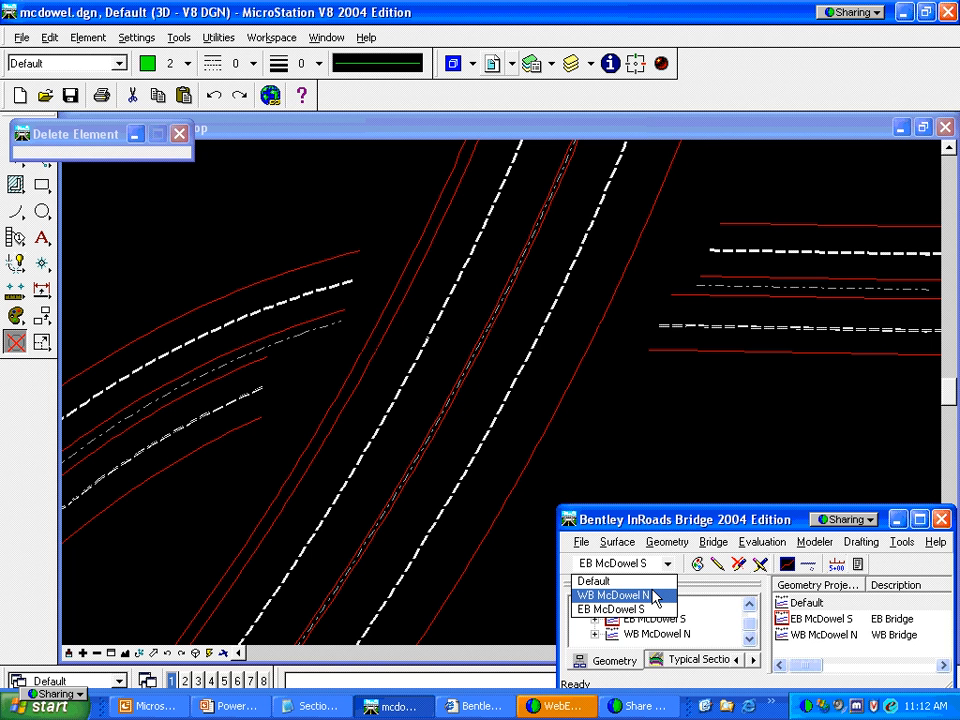
Make WB McDowel N the current project and bring up the slab fascia creation settings
left_click(654, 596)
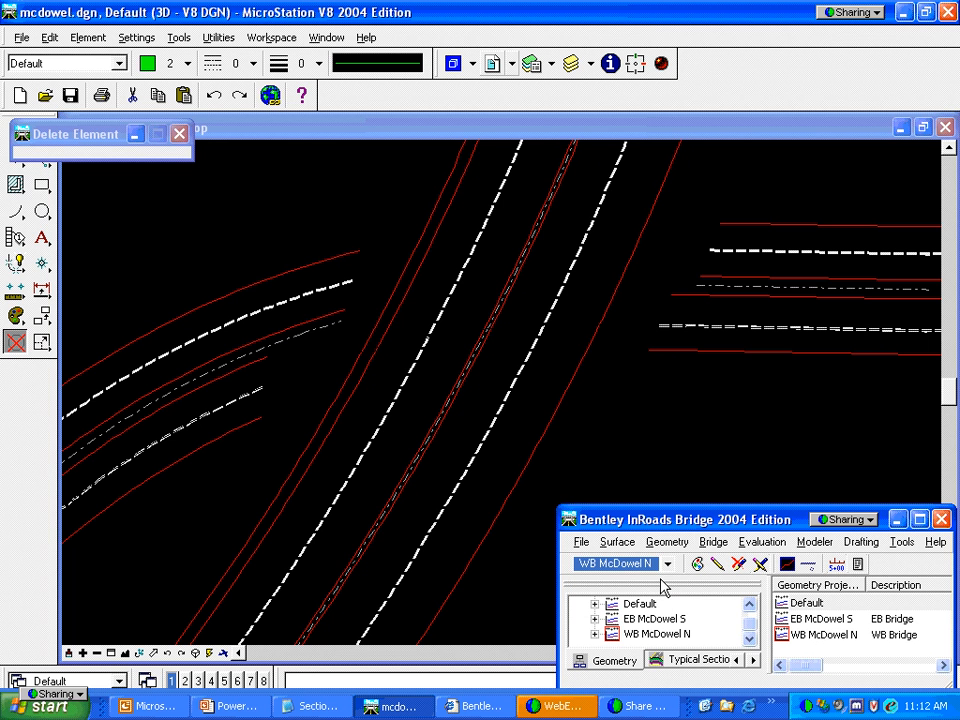
left_click(716, 541)
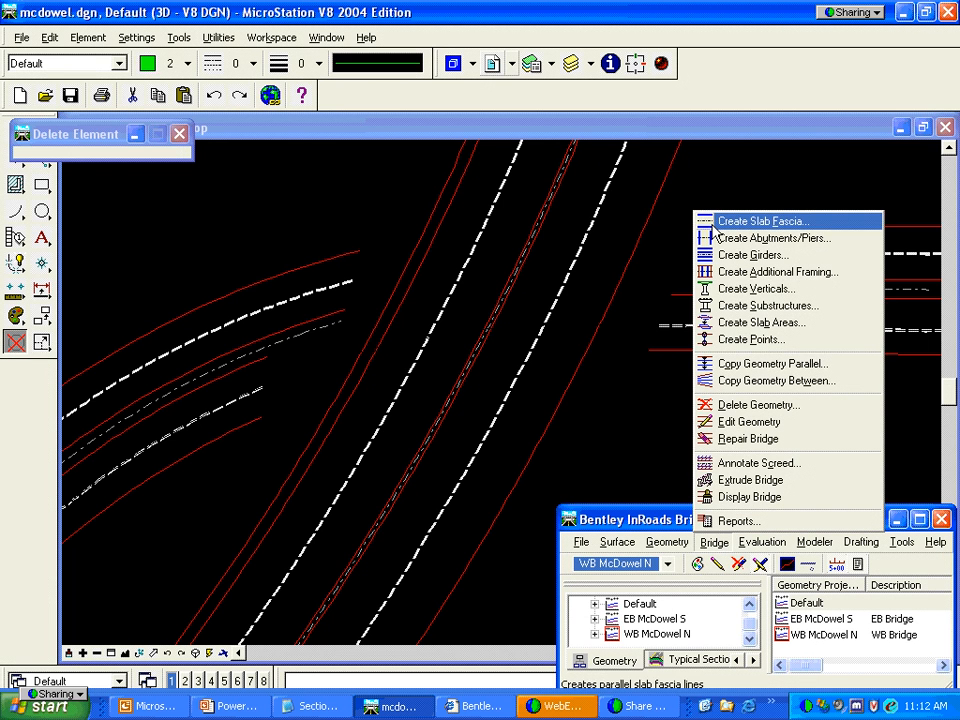
left_click(716, 223)
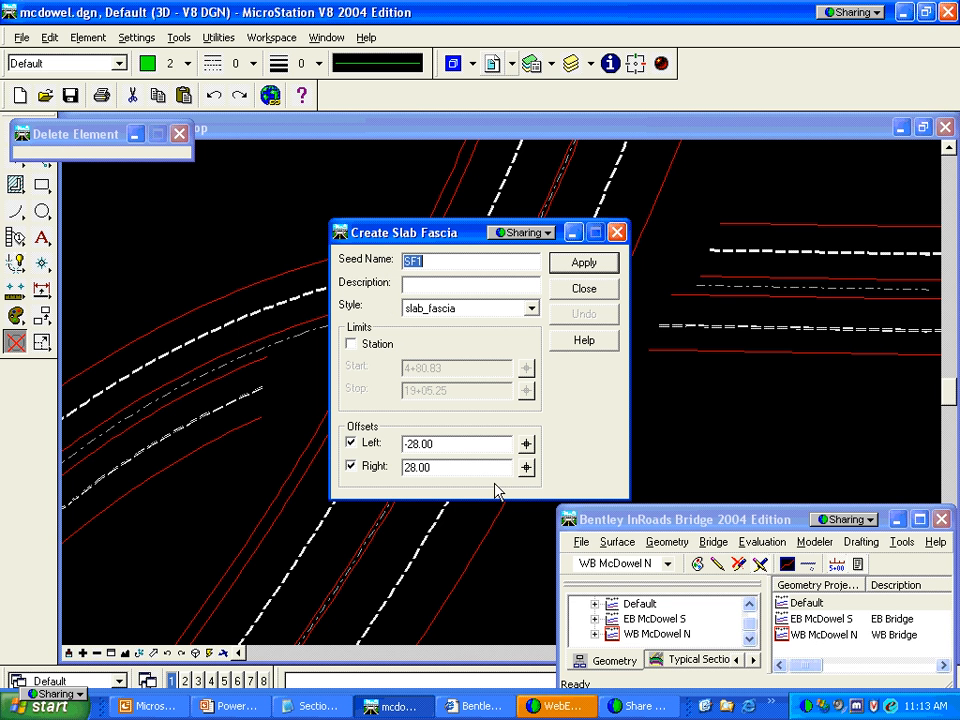
Create slab fascia lines from station 1200 to 1600 at offsets -22 and 22, then close the dialog
left_click(373, 342)
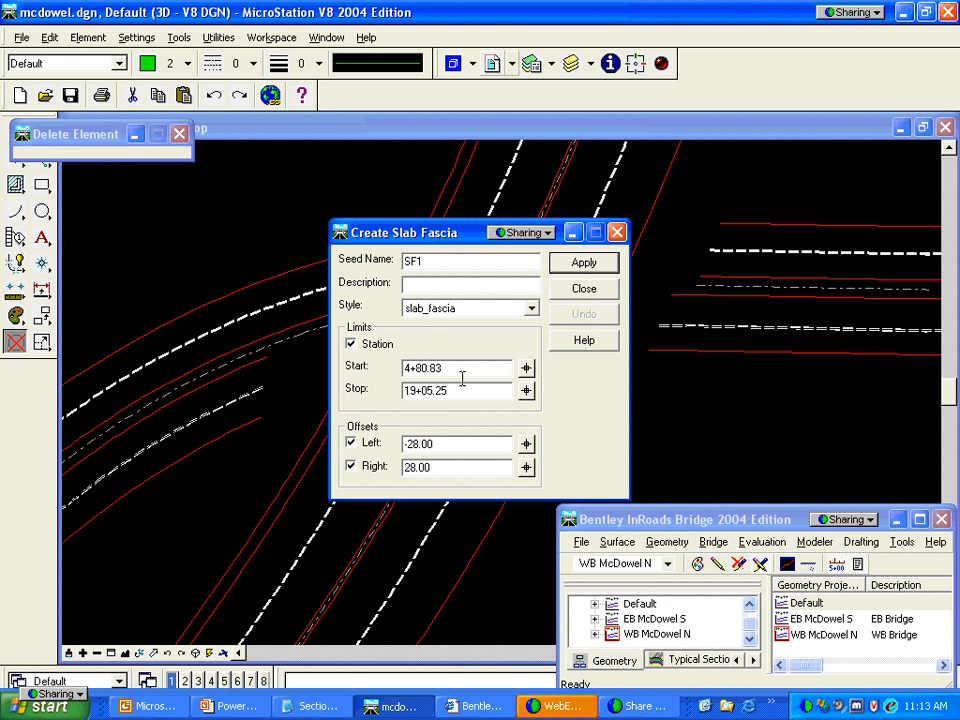
left_click_drag(461, 370, 365, 377)
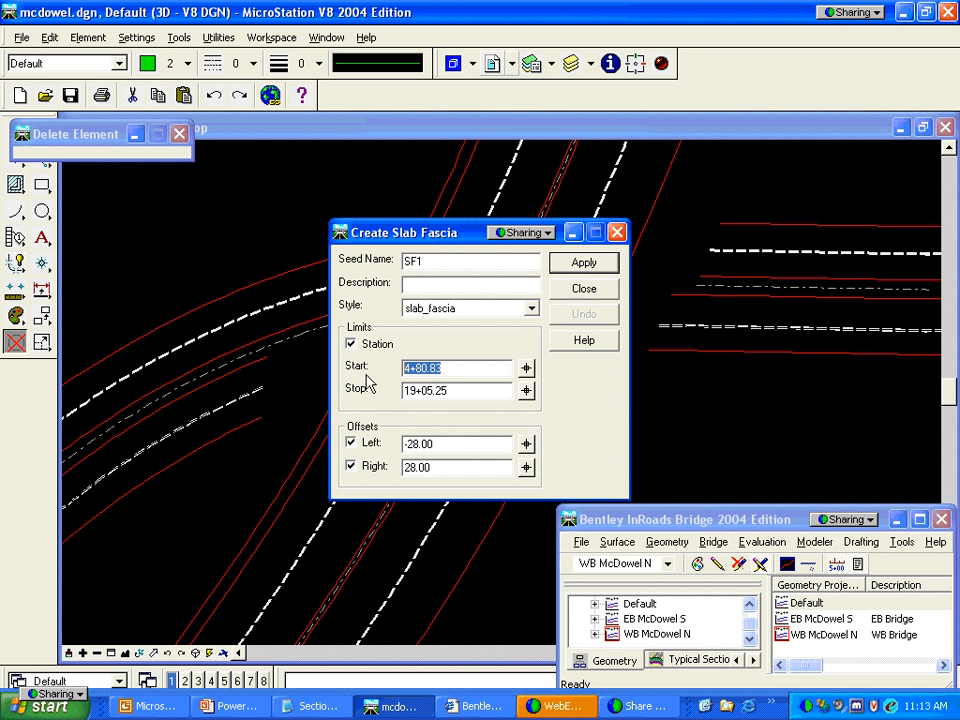
type("1200")
key("Tab")
type("1600")
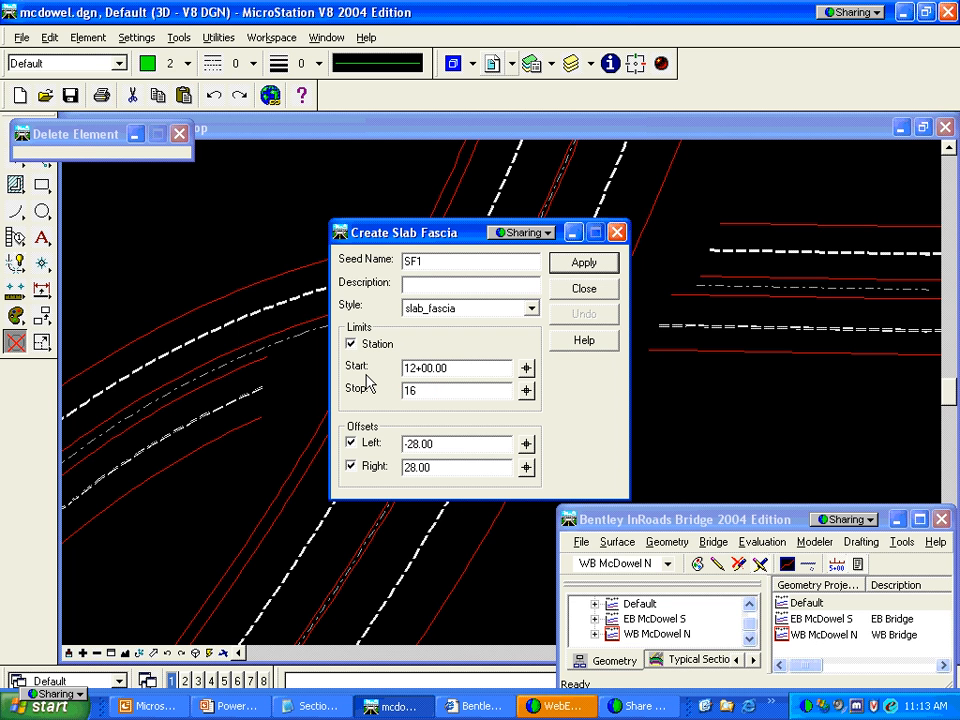
key("Tab")
key("Tab")
type("-22")
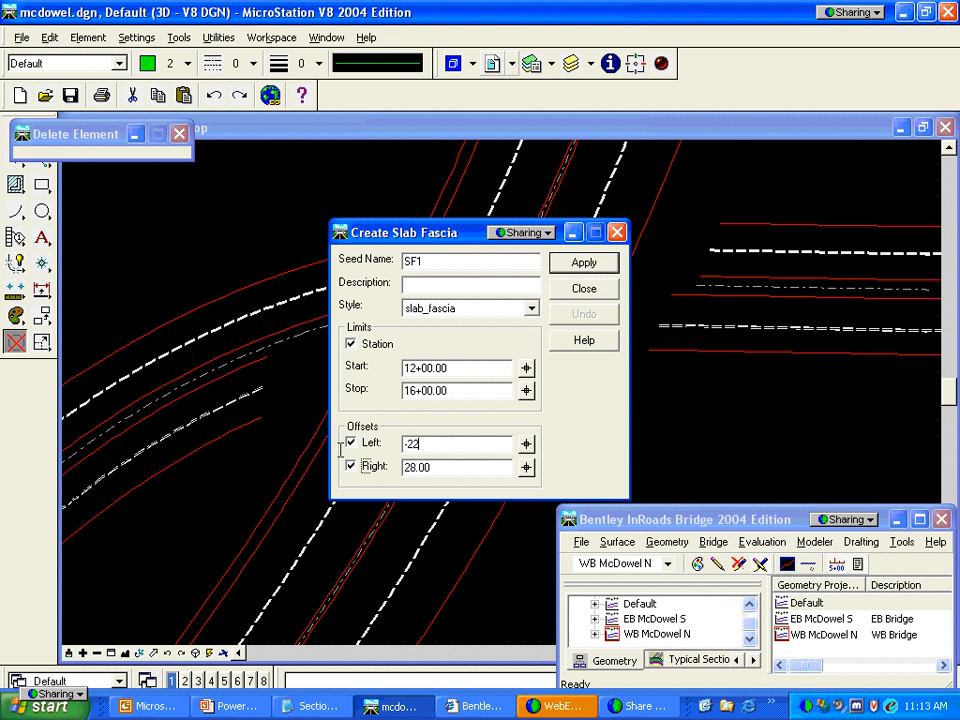
key("Tab")
type("22")
key("Tab")
key("Return")
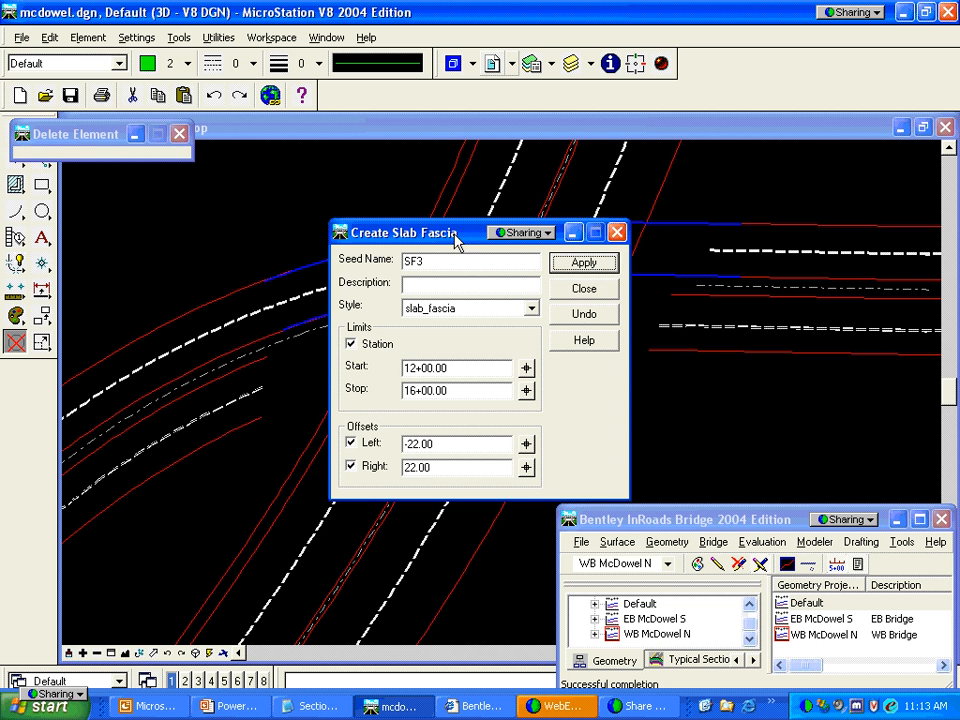
left_click_drag(454, 237, 455, 317)
left_click(576, 377)
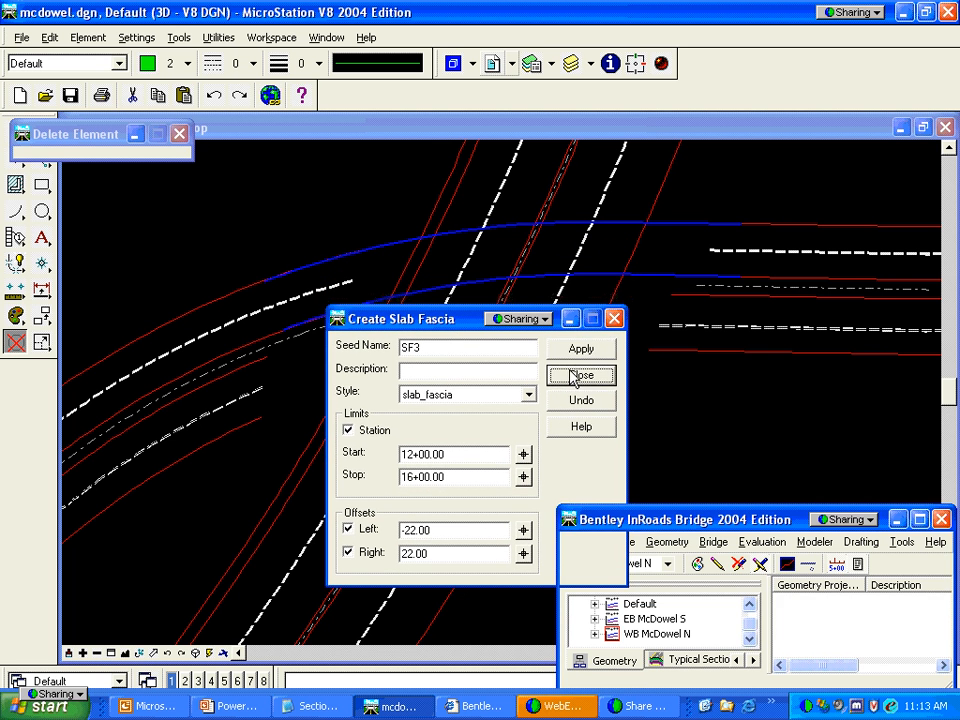
left_click(668, 564)
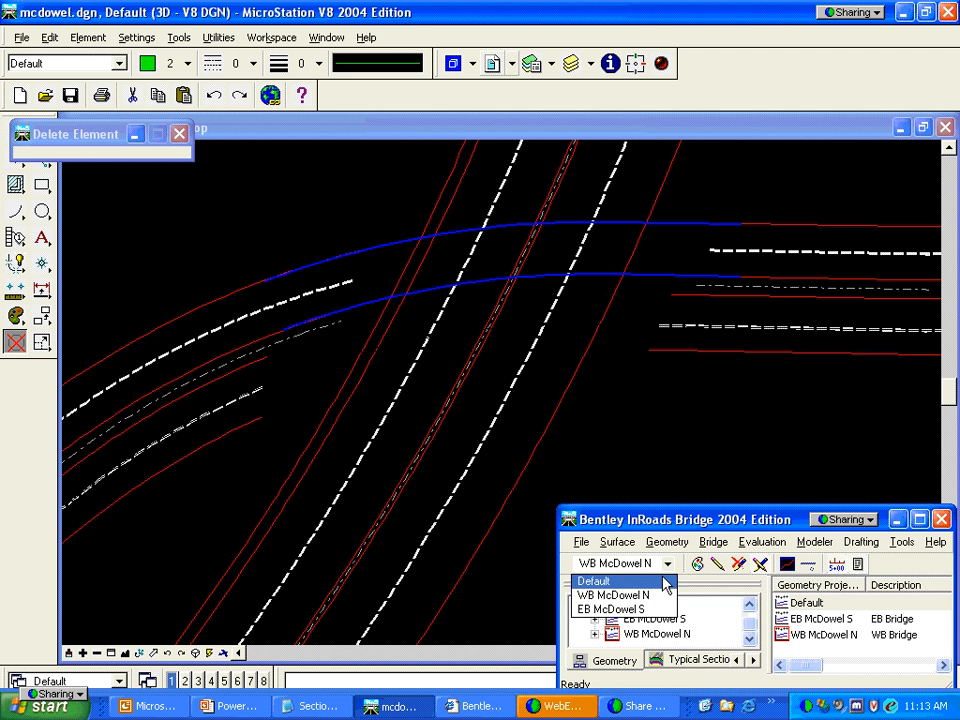
Switch to the EB McDowel S project and expand its geometry tree
left_click(652, 610)
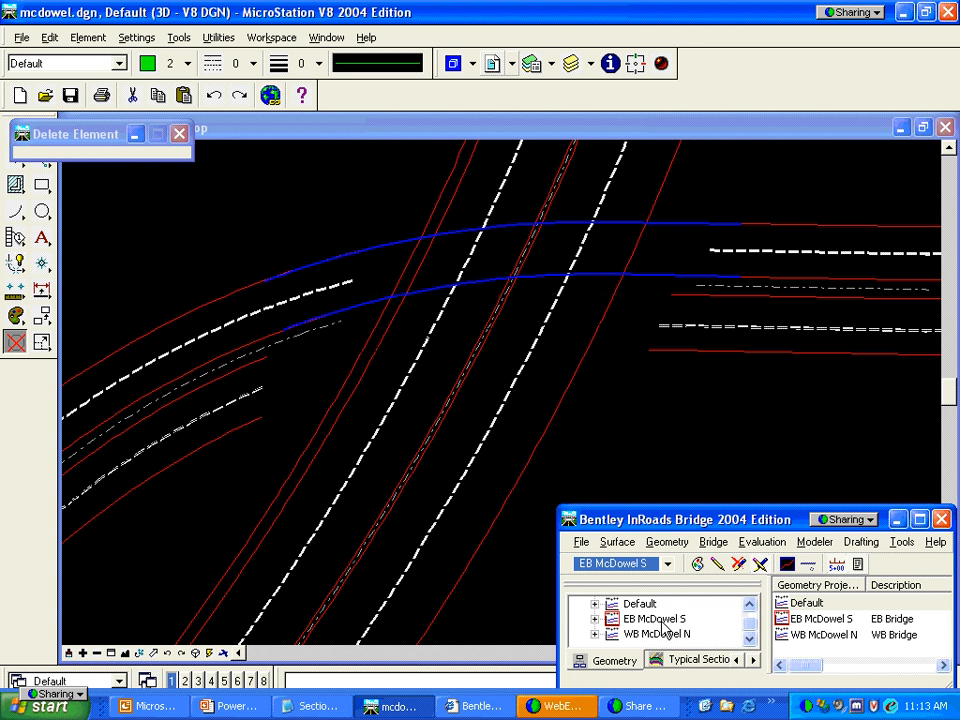
left_click(594, 624)
left_click(750, 641)
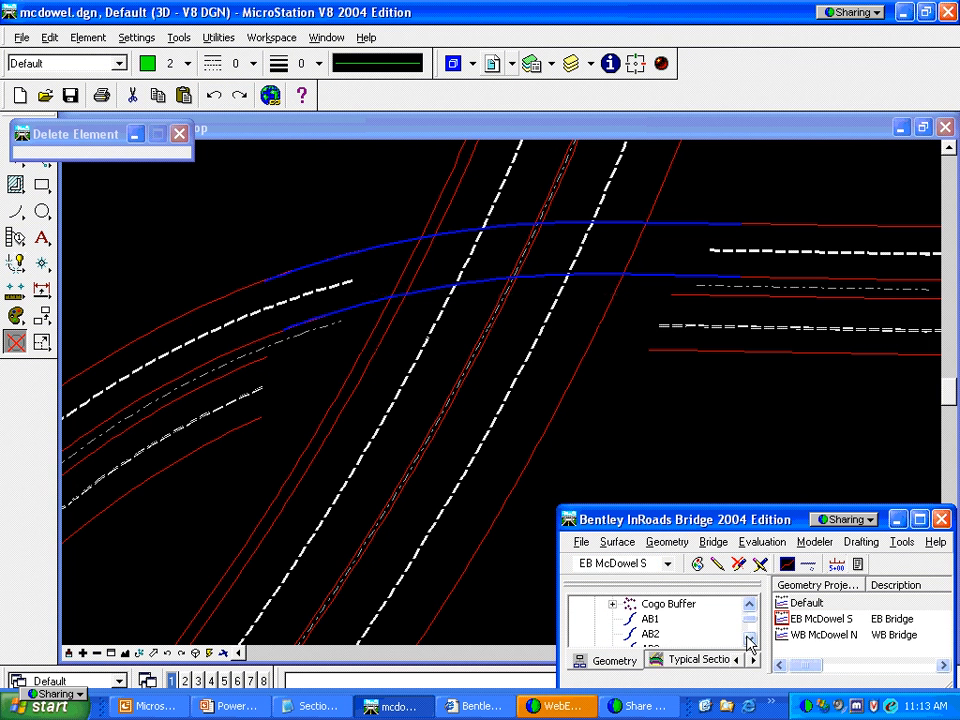
left_click(750, 641)
left_click(750, 641)
left_click(750, 641)
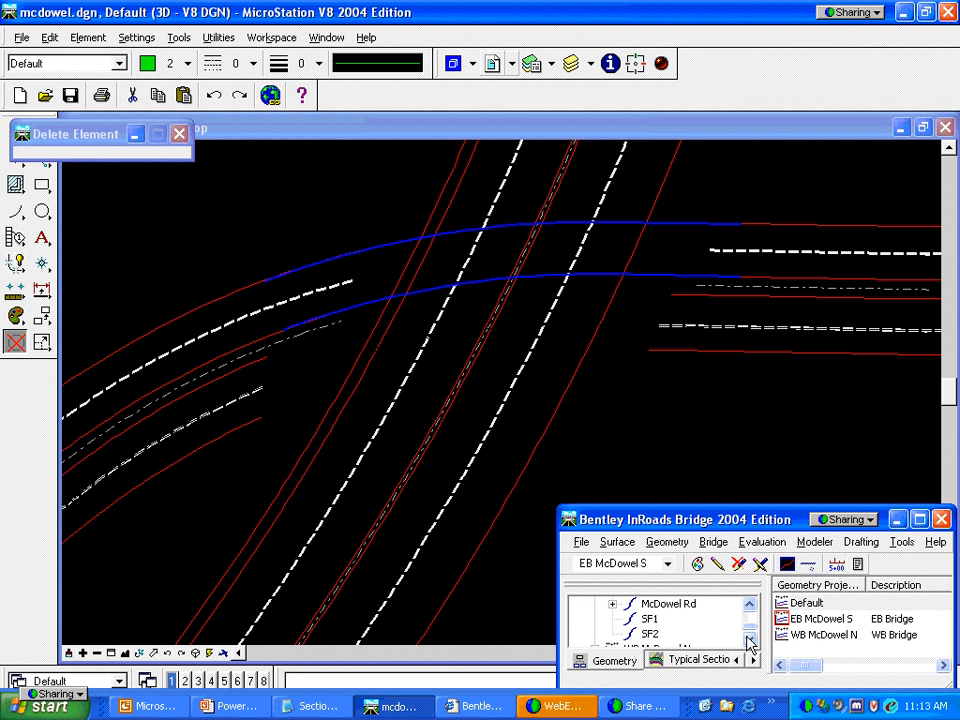
Display the SF1 and SF2 slab fascia lines in the drawing
left_click(650, 619)
right_click(650, 619)
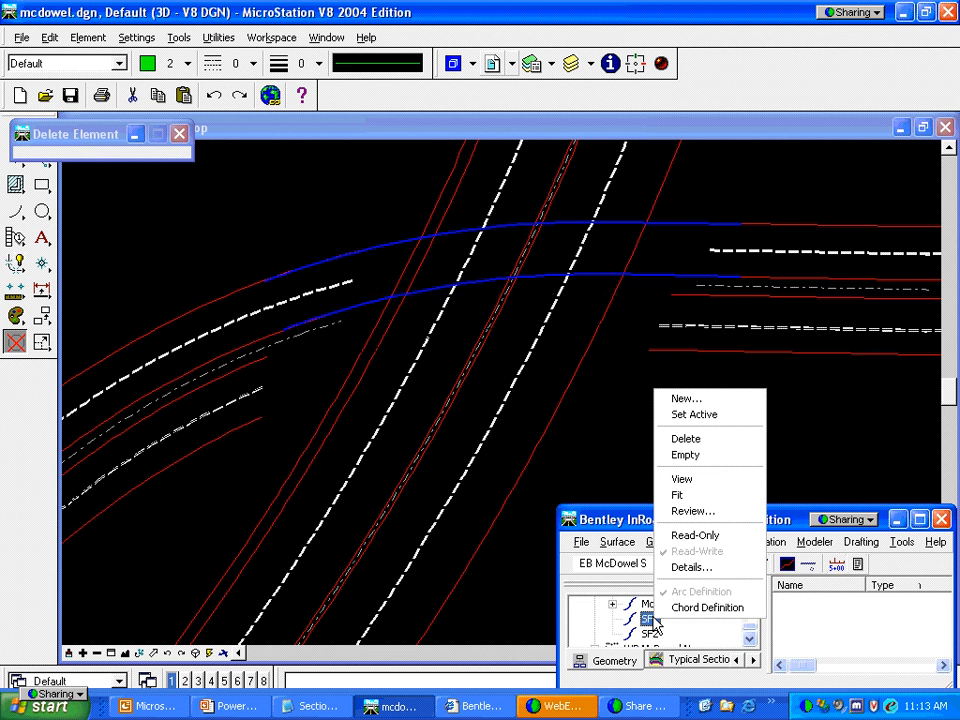
left_click(680, 480)
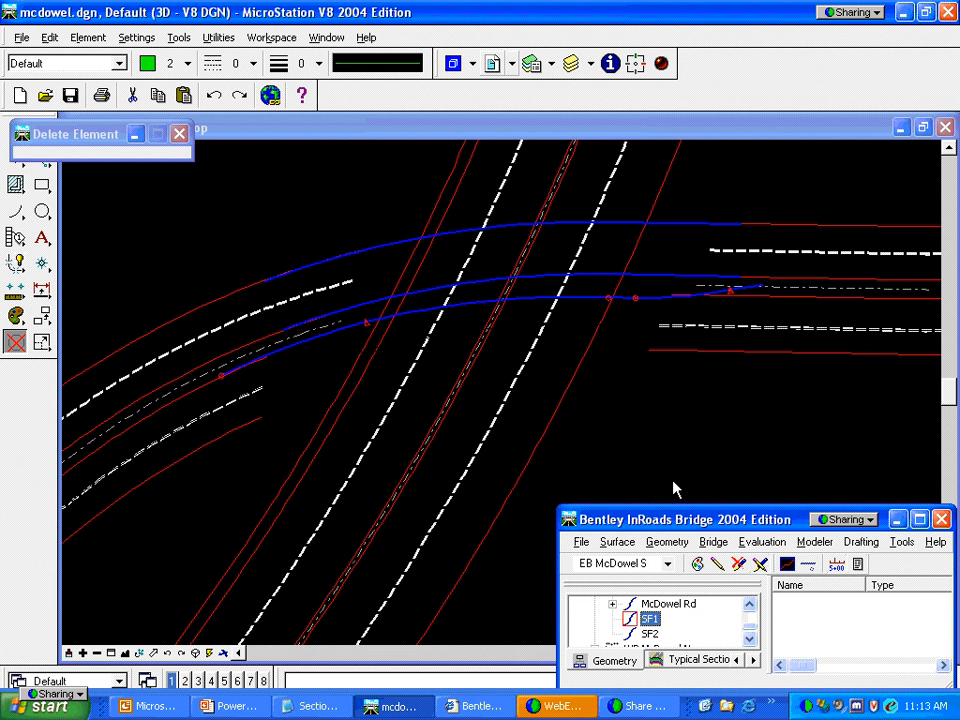
left_click(651, 634)
right_click(651, 634)
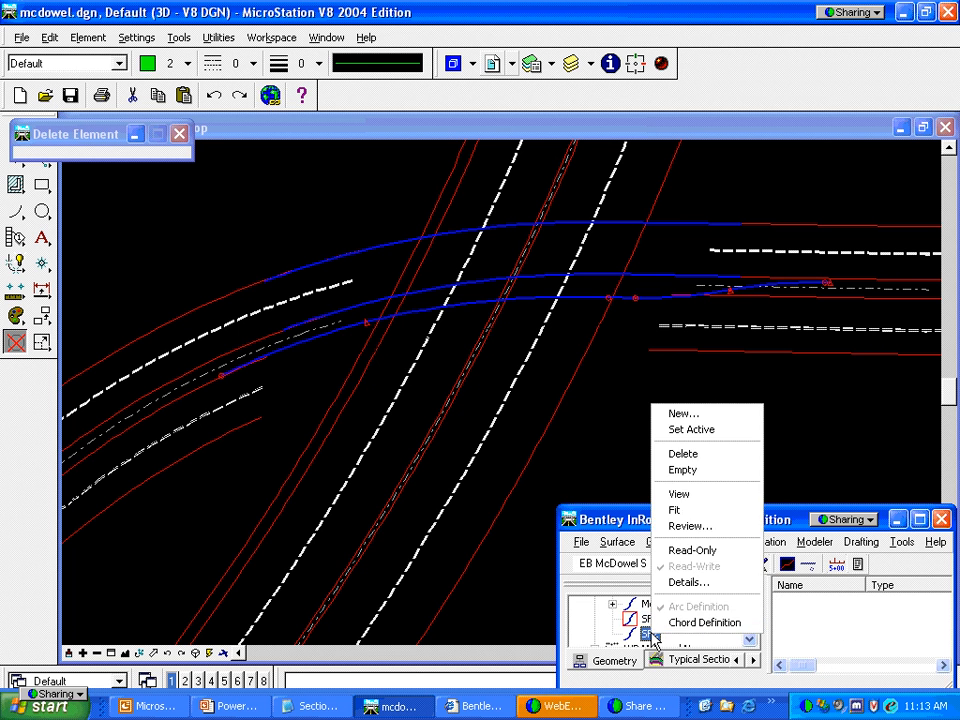
left_click(679, 494)
scroll(700, 620, "up", 2)
Set EB McDowel Bridge as the active alignment
left_click(683, 619)
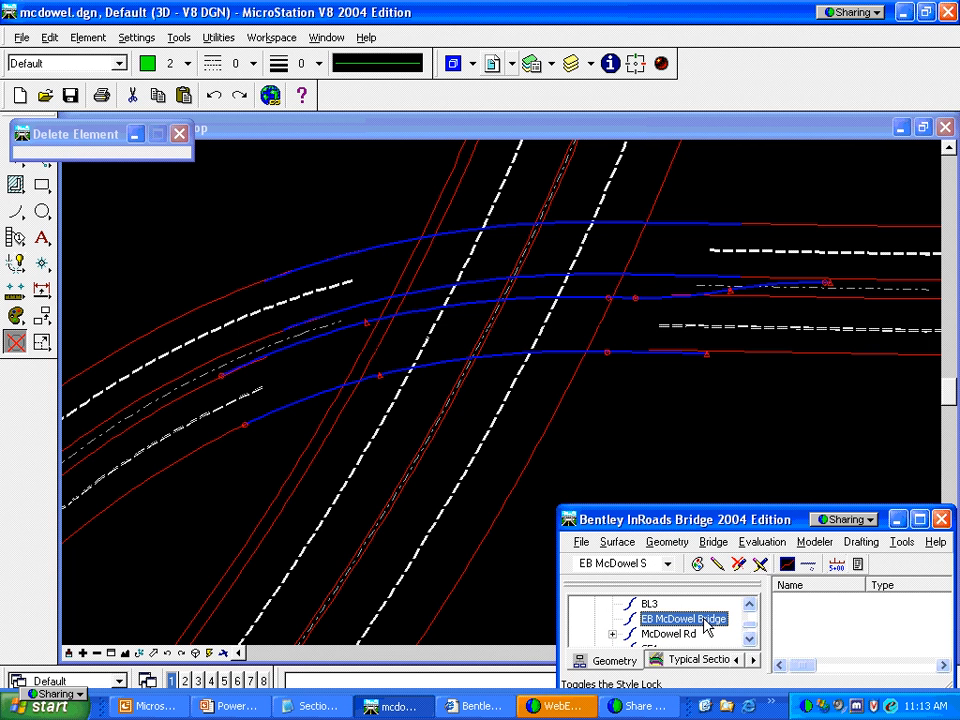
right_click(707, 625)
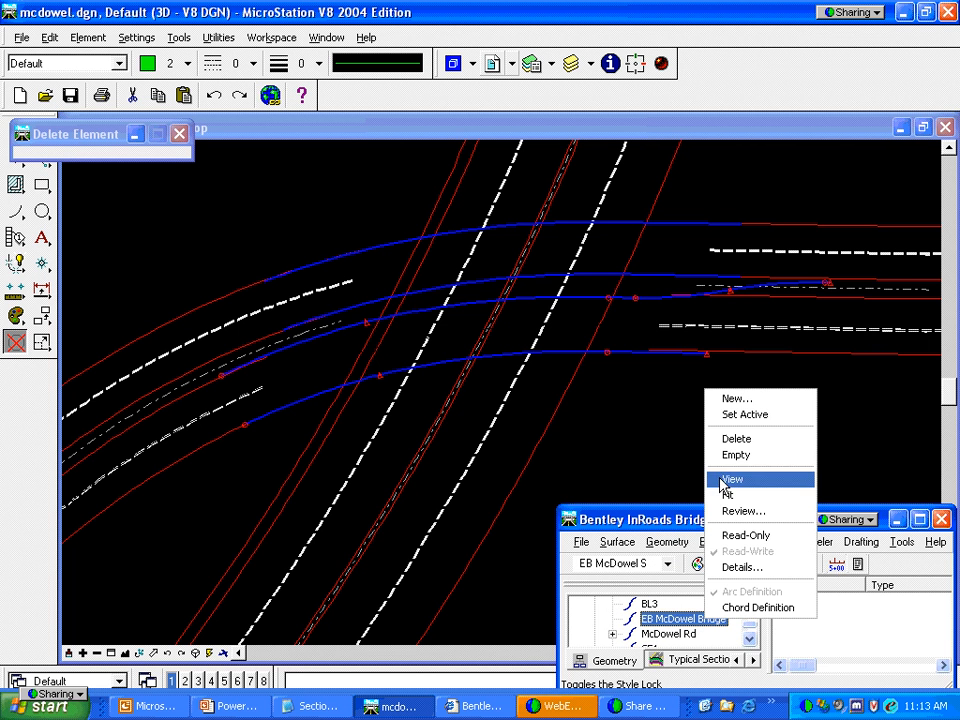
left_click(735, 416)
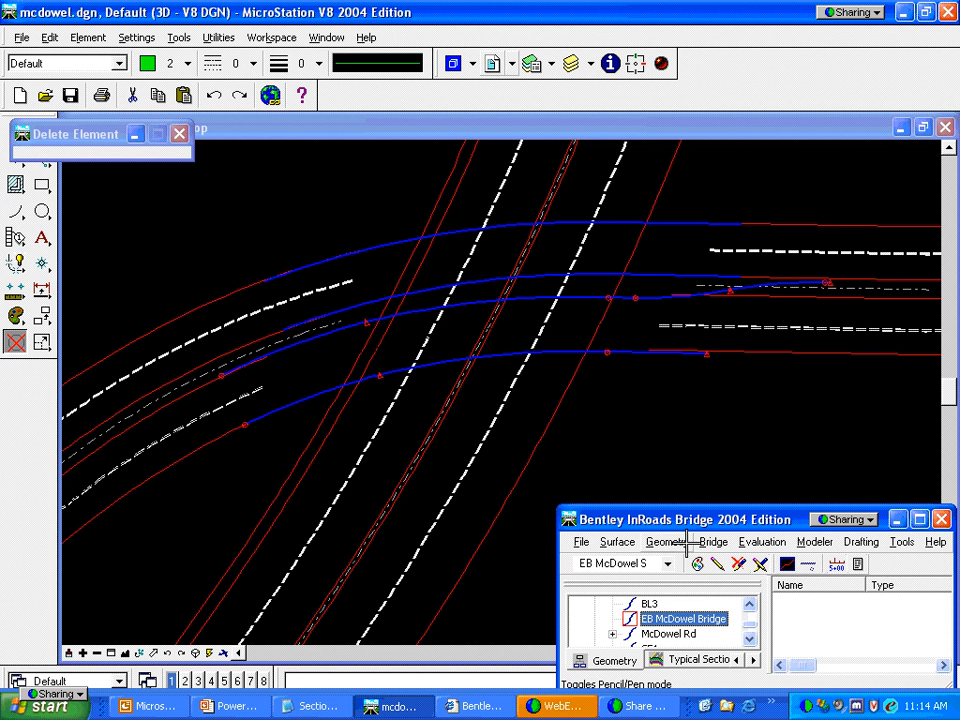
left_click(750, 606)
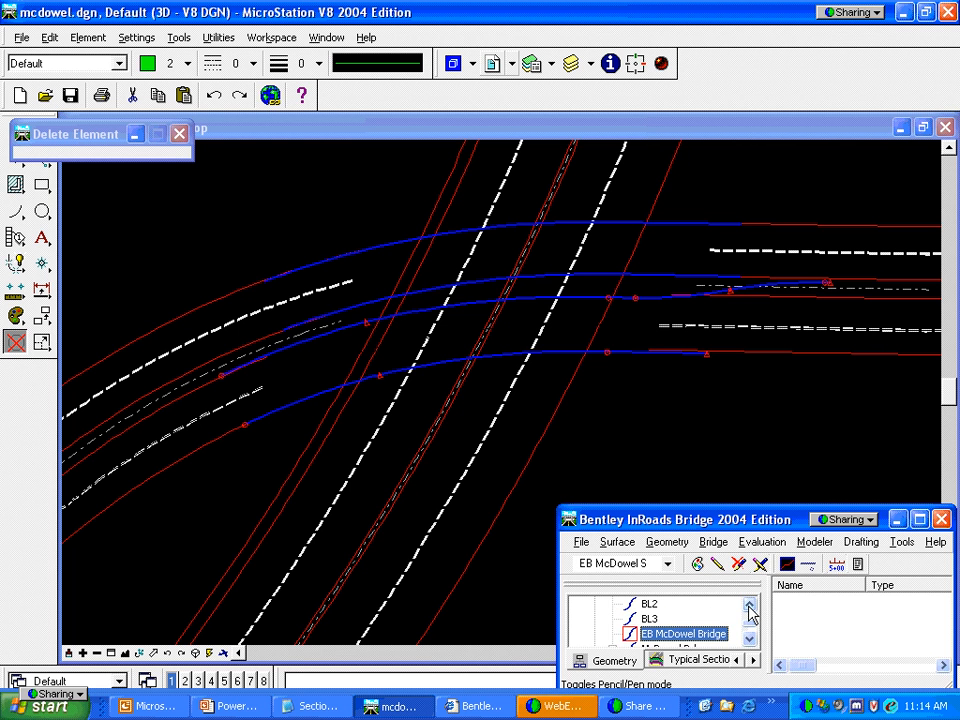
left_click(750, 606)
left_click(750, 606)
Switch to WB McDowel N and start Create Abutments/Piers using the Station and Skew method
left_click(668, 565)
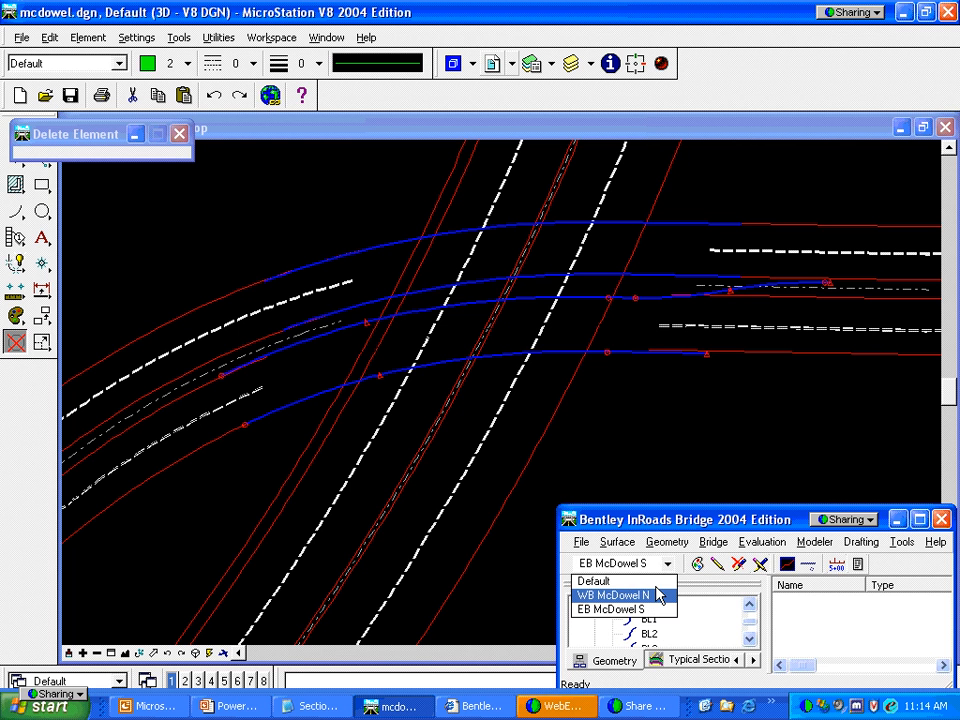
left_click(657, 596)
left_click(714, 542)
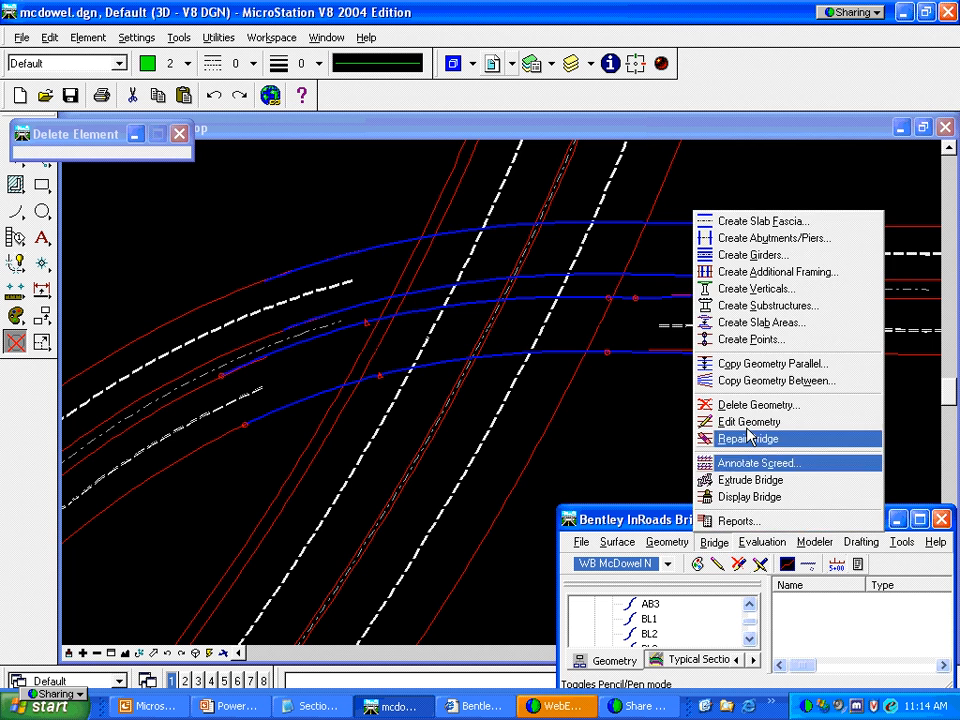
left_click(790, 238)
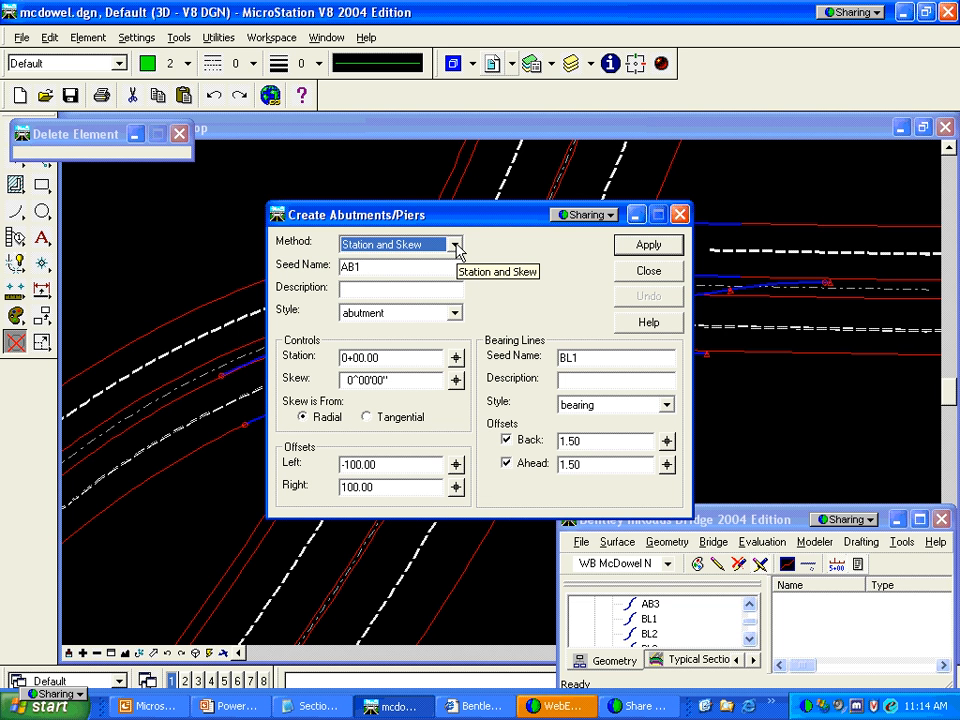
left_click(455, 246)
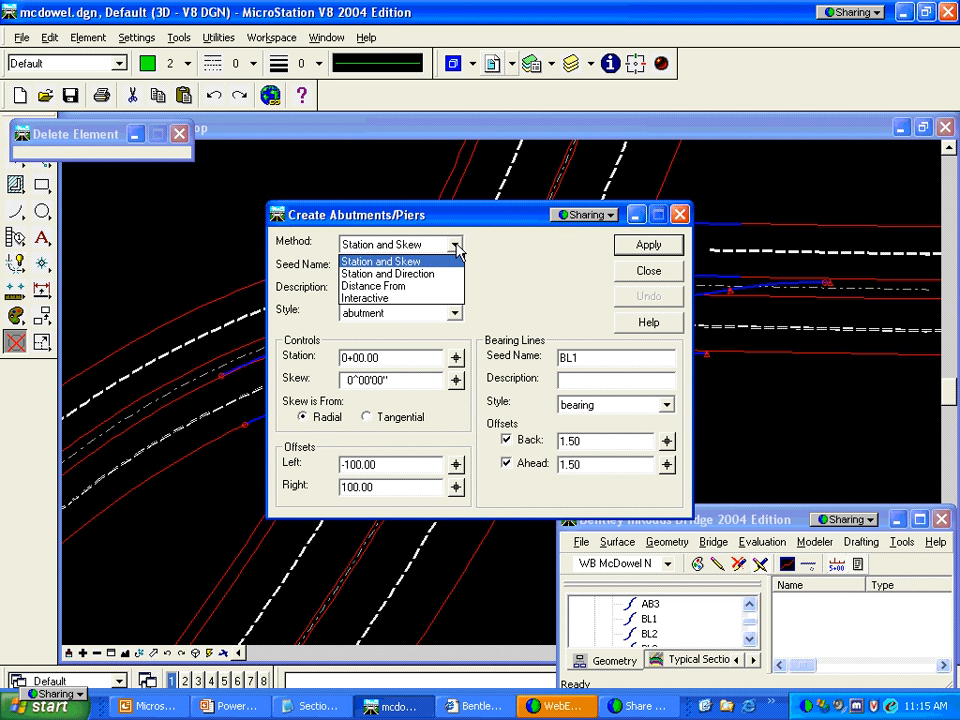
left_click(430, 264)
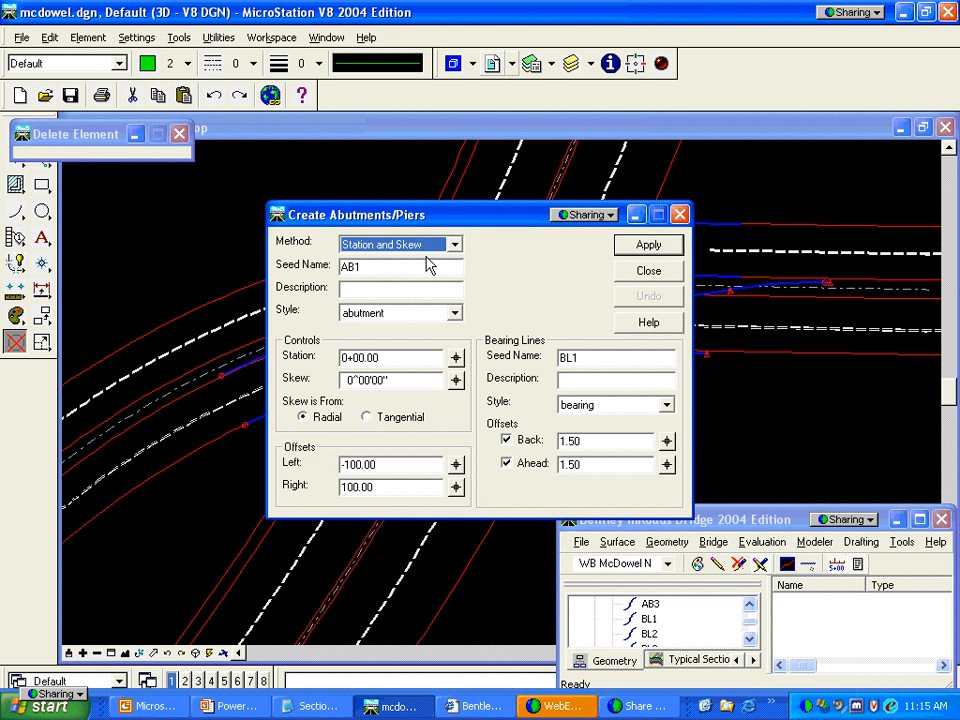
Place abutment AB1 at station 1269.22, 30° skew, offsets -35/35, with the back bearing line off
left_click_drag(441, 212, 410, 375)
left_click(312, 509)
type("1269.22")
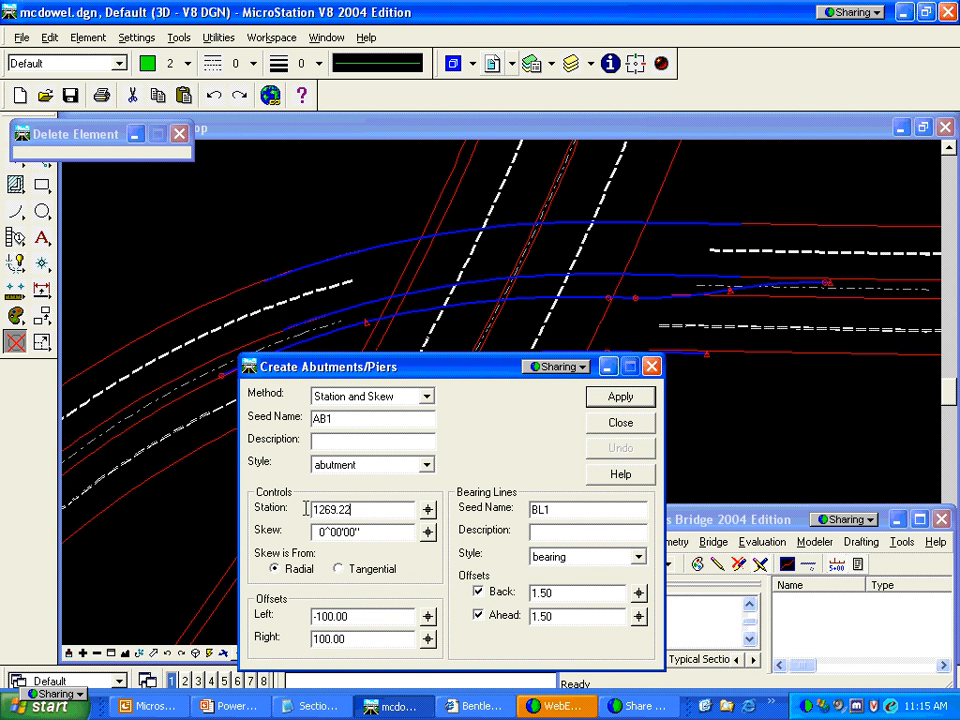
key("Tab")
type("30")
key("Tab")
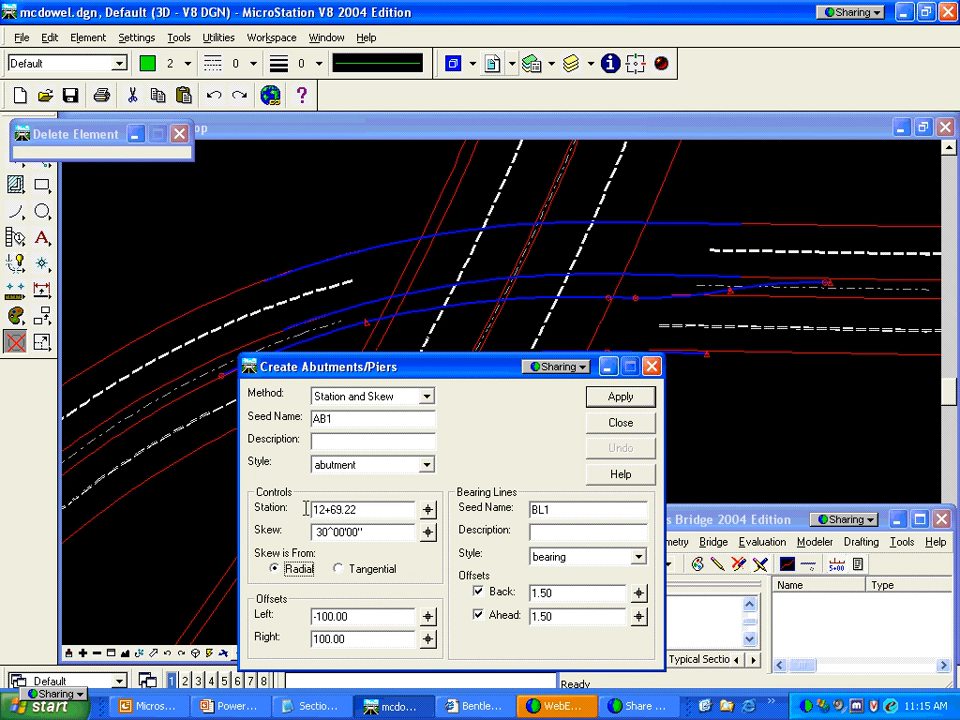
left_click(360, 615)
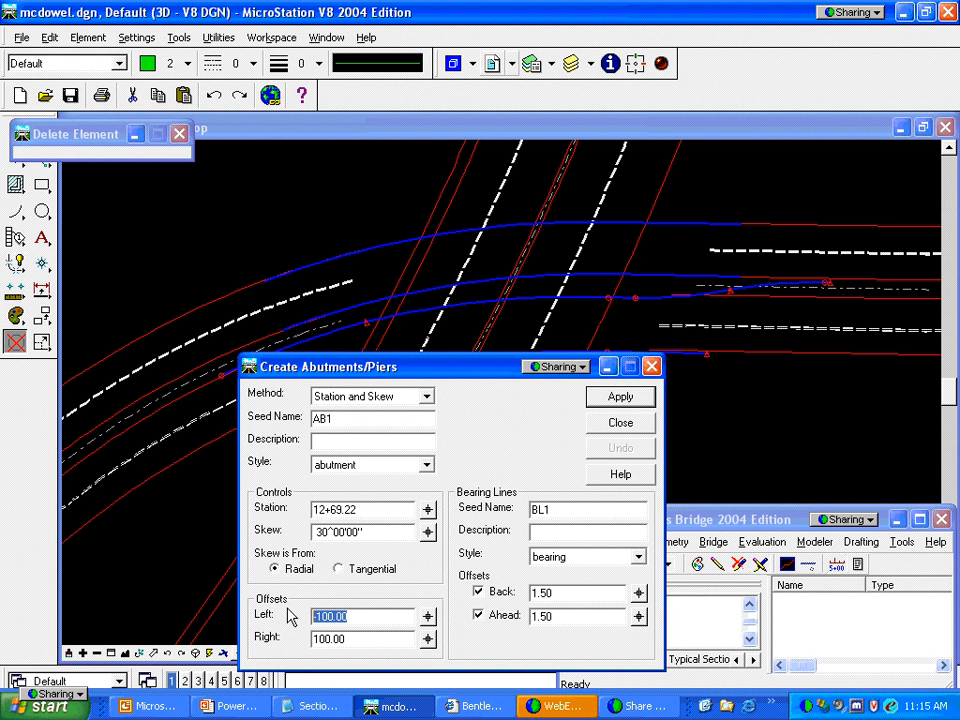
type("-35")
key("Tab")
type("35")
key("Tab")
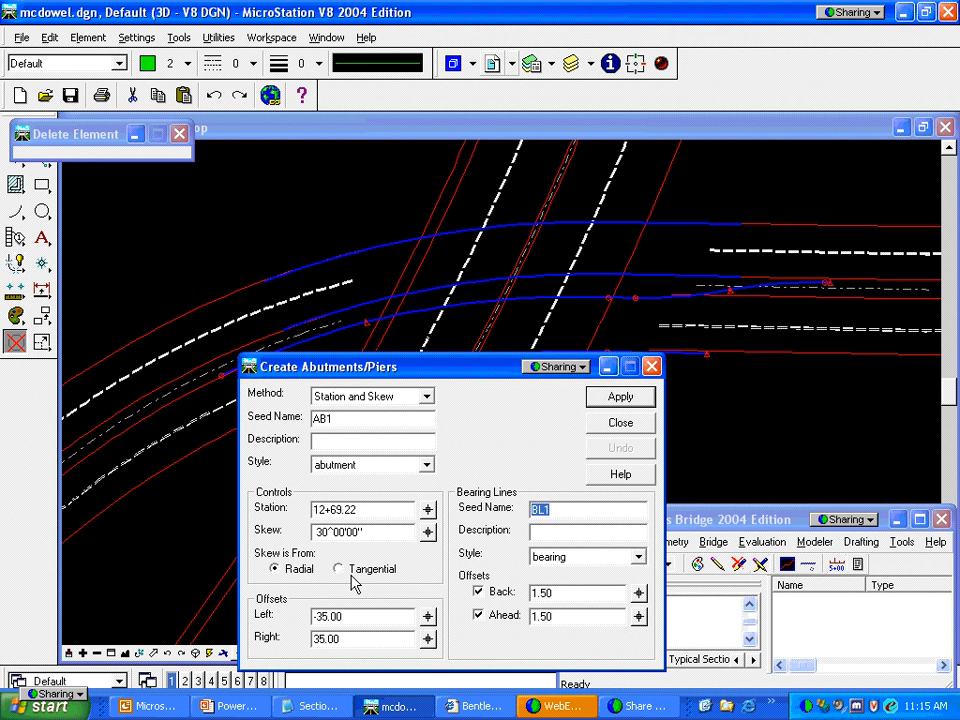
left_click(478, 592)
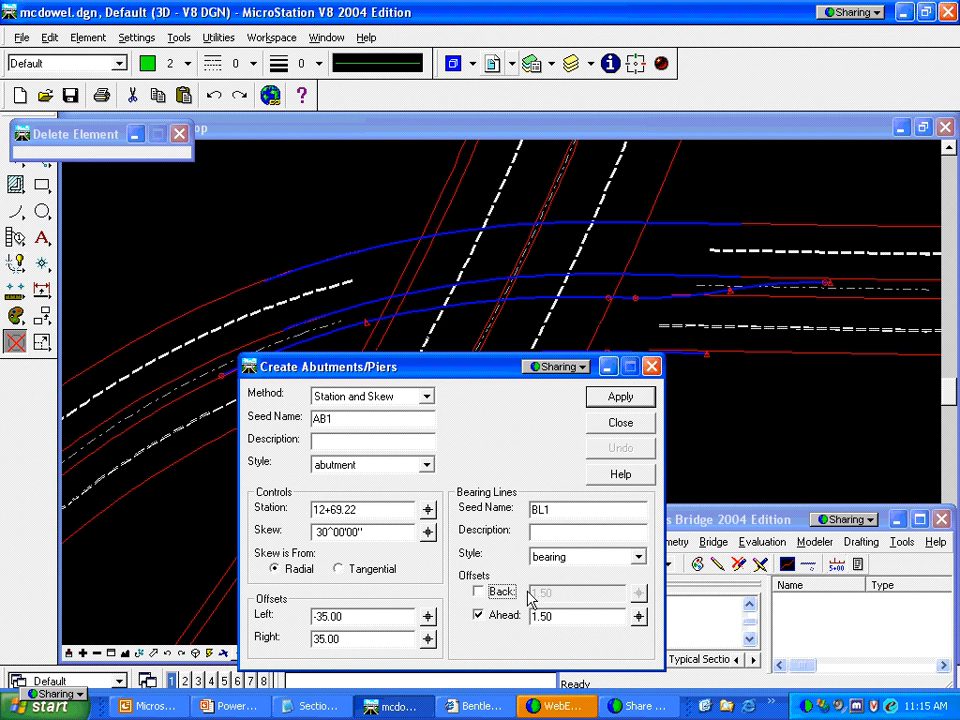
left_click(617, 398)
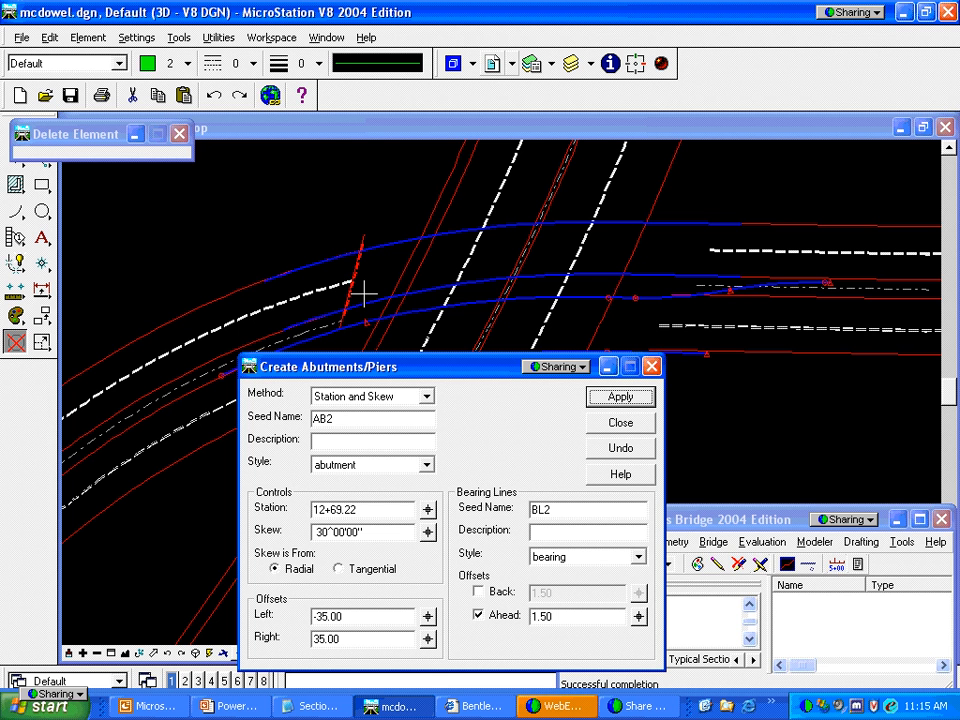
left_click(385, 507)
Create a bearing line at station 14+18.62 with 25° skew and ahead offset 0
left_click_drag(383, 507, 324, 518)
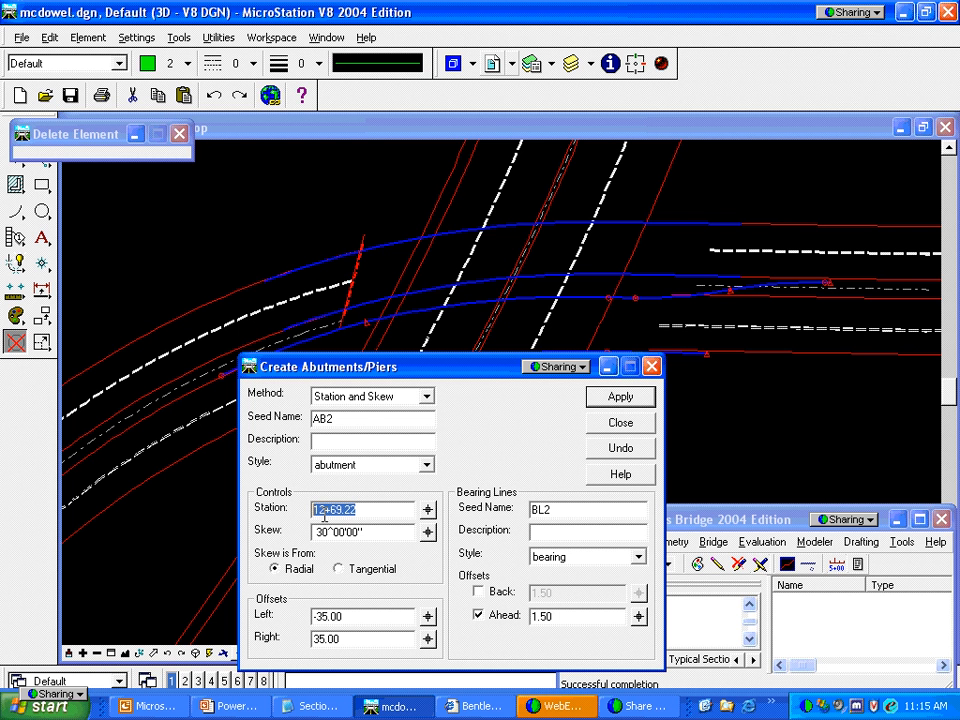
type("14+18.62")
key("Tab")
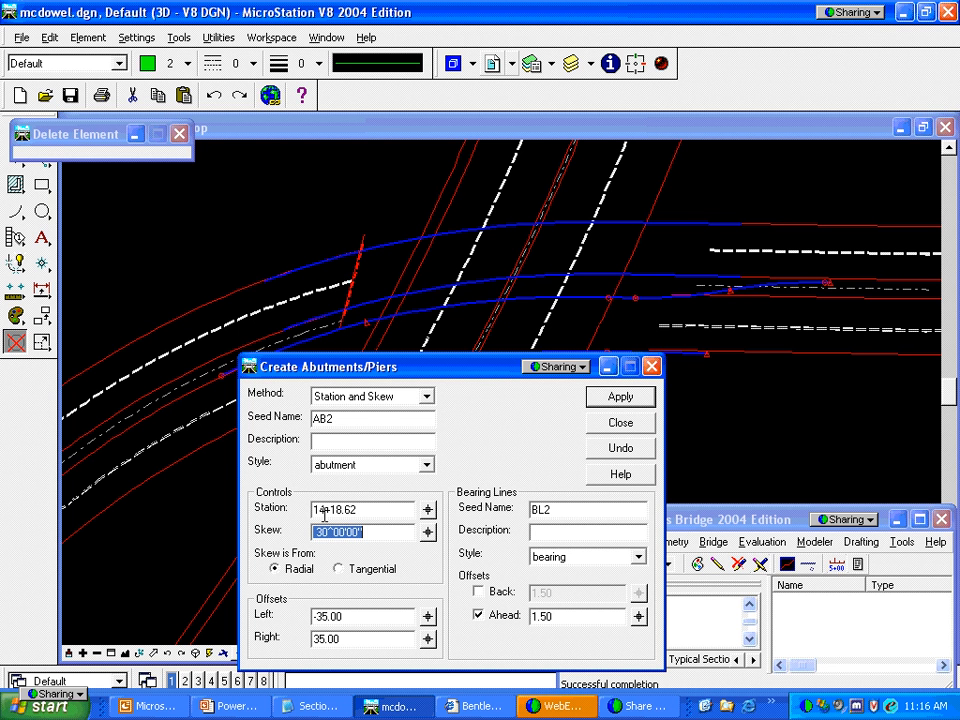
type("25")
key("Tab")
left_click(553, 614)
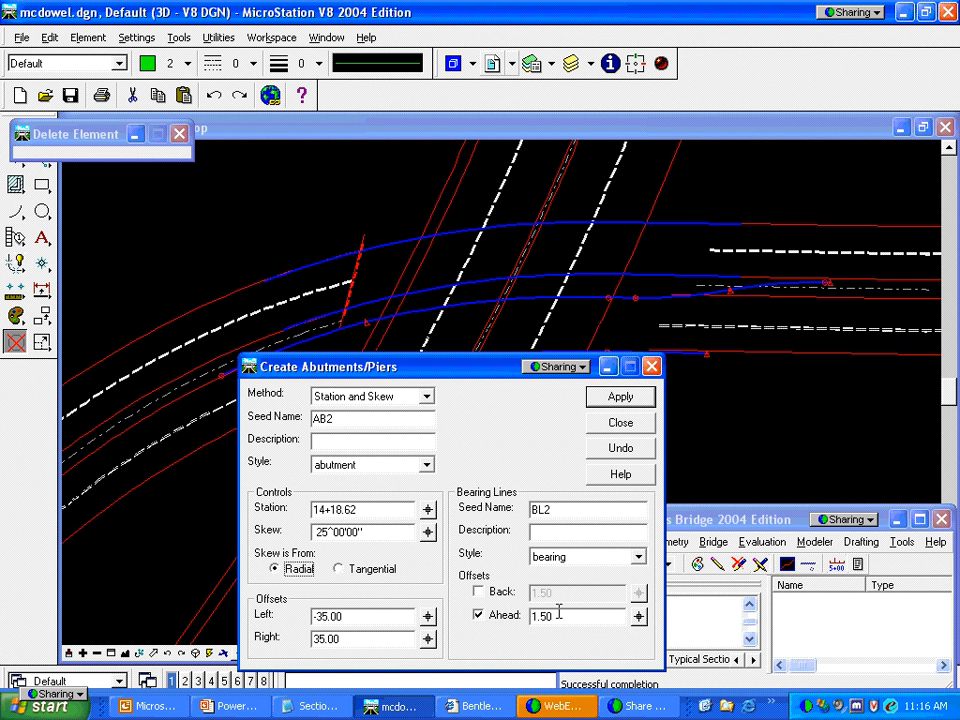
left_click_drag(565, 622, 527, 620)
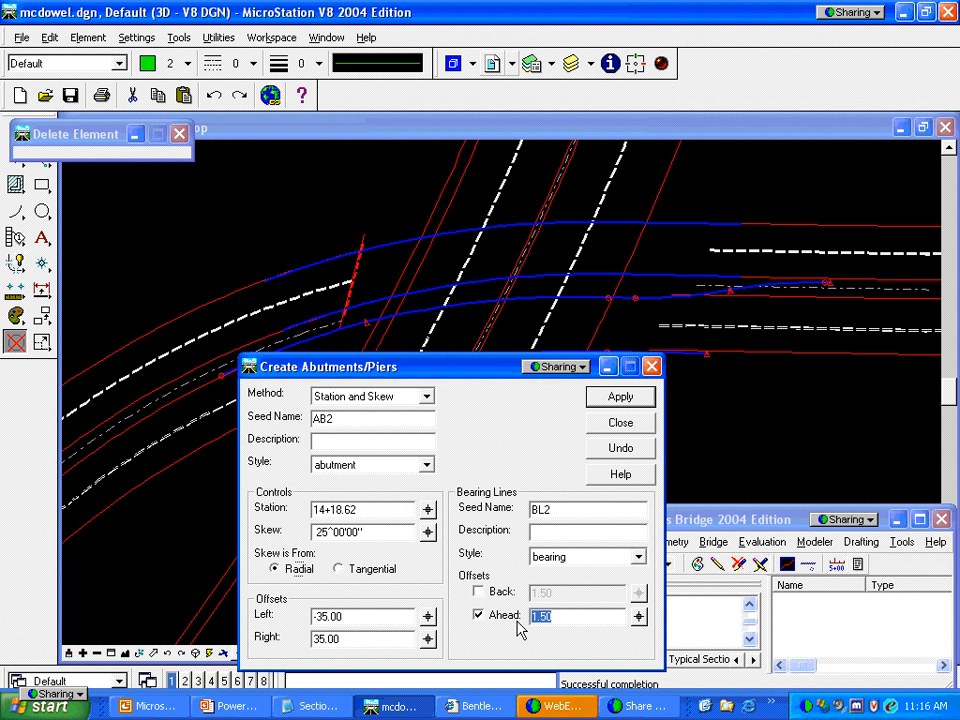
type("0")
key("Return")
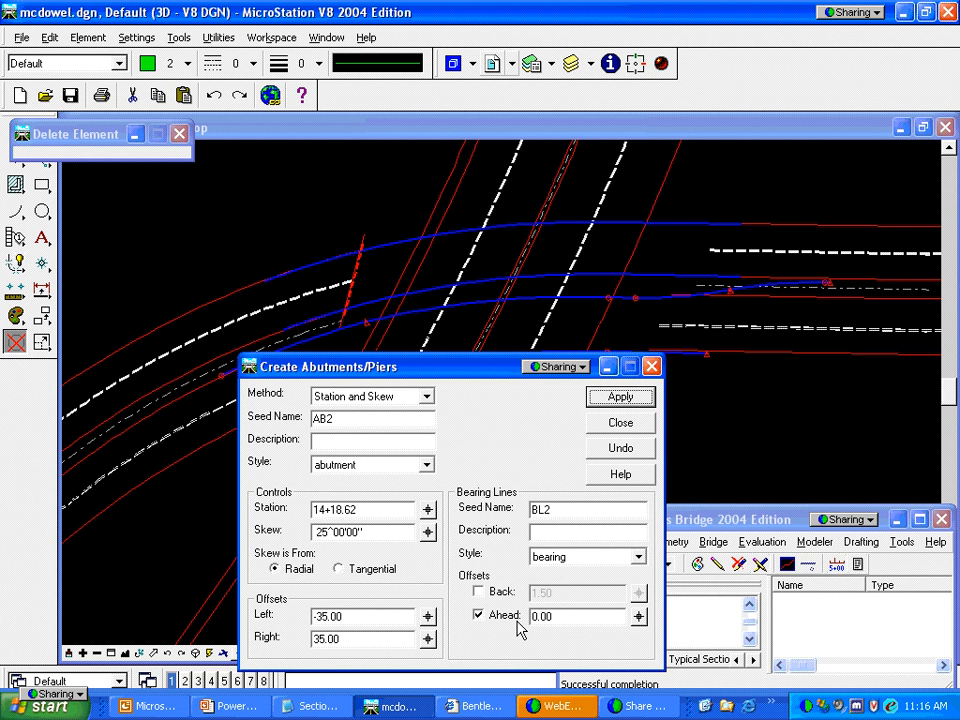
left_click(620, 397)
Place an abutment at station 15+71.36, 20° skew, back bearing offset 1.50 only, then close the dialog
left_click_drag(378, 511, 282, 511)
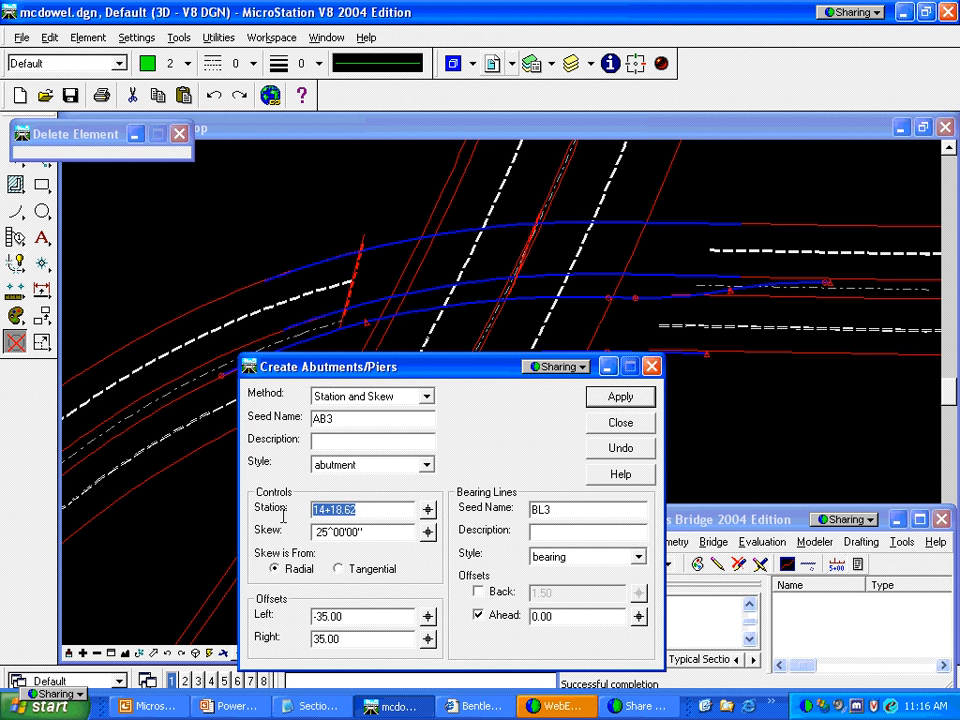
type("15+")
type("71.")
type("36")
key("Tab")
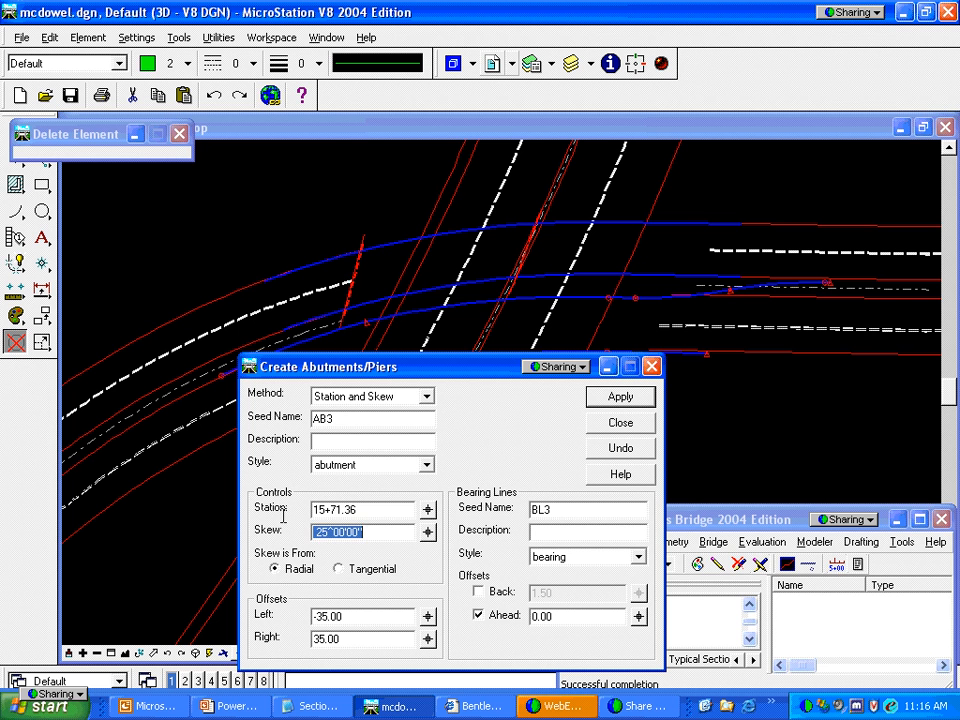
type("20")
key("Tab")
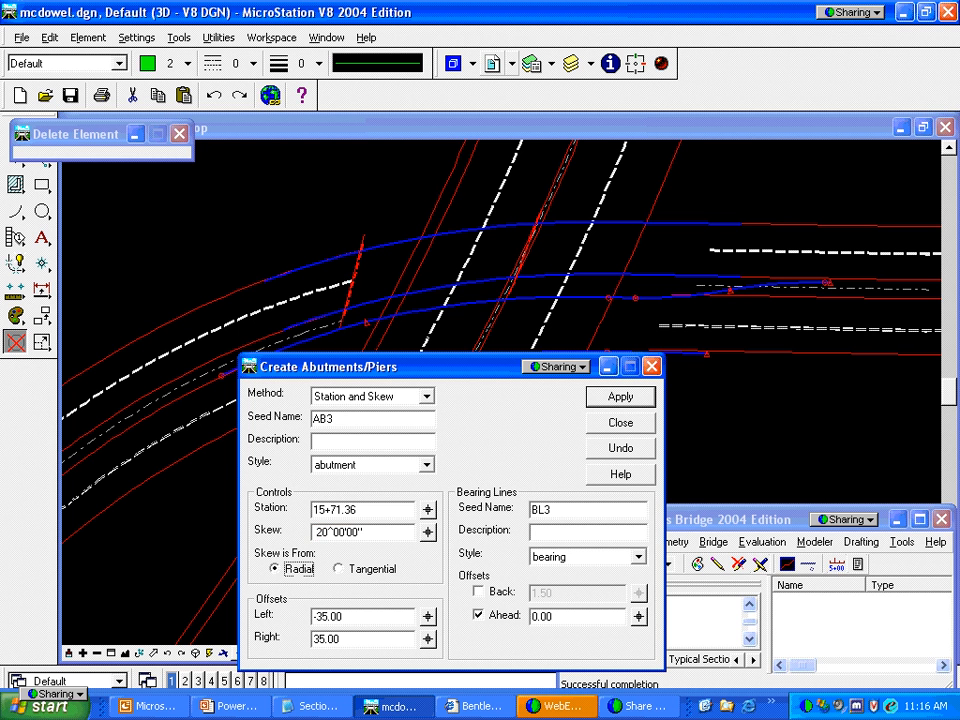
left_click(477, 615)
left_click(477, 591)
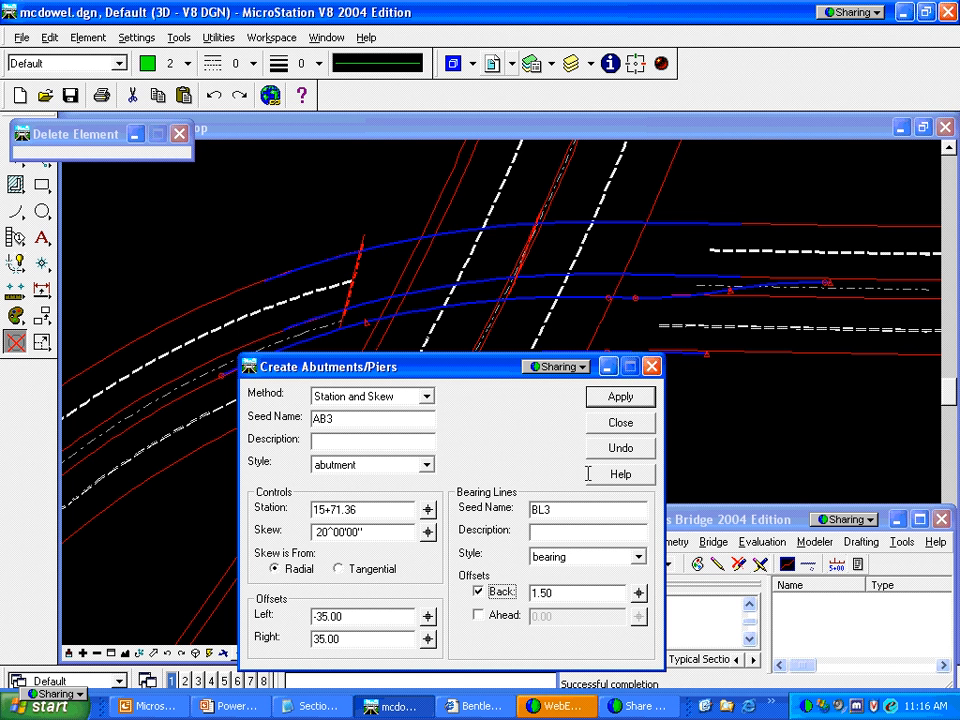
left_click(624, 398)
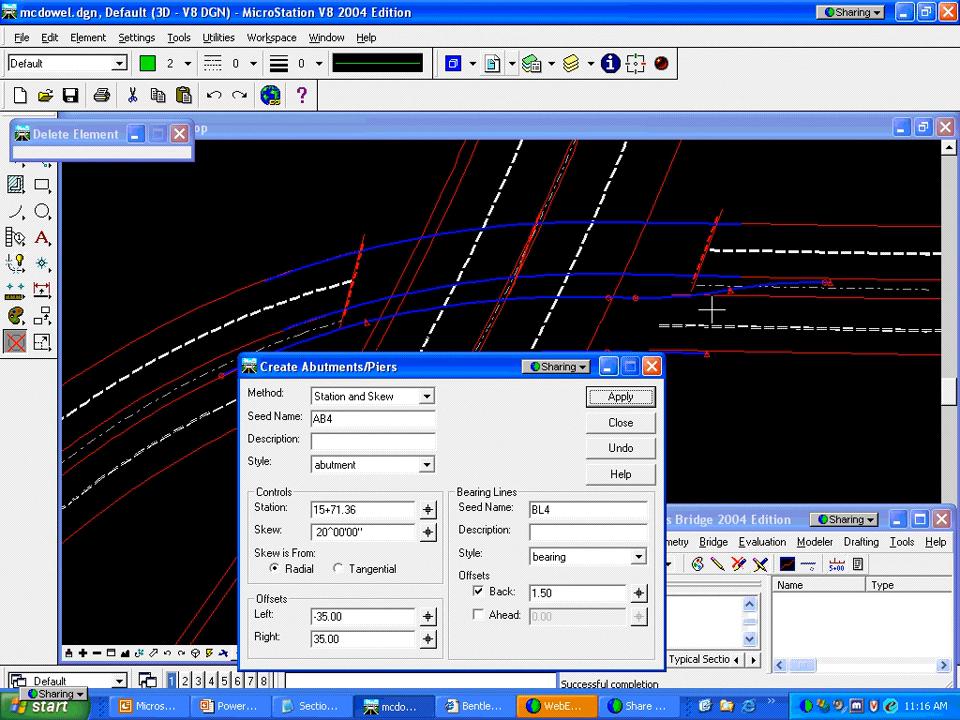
left_click(621, 424)
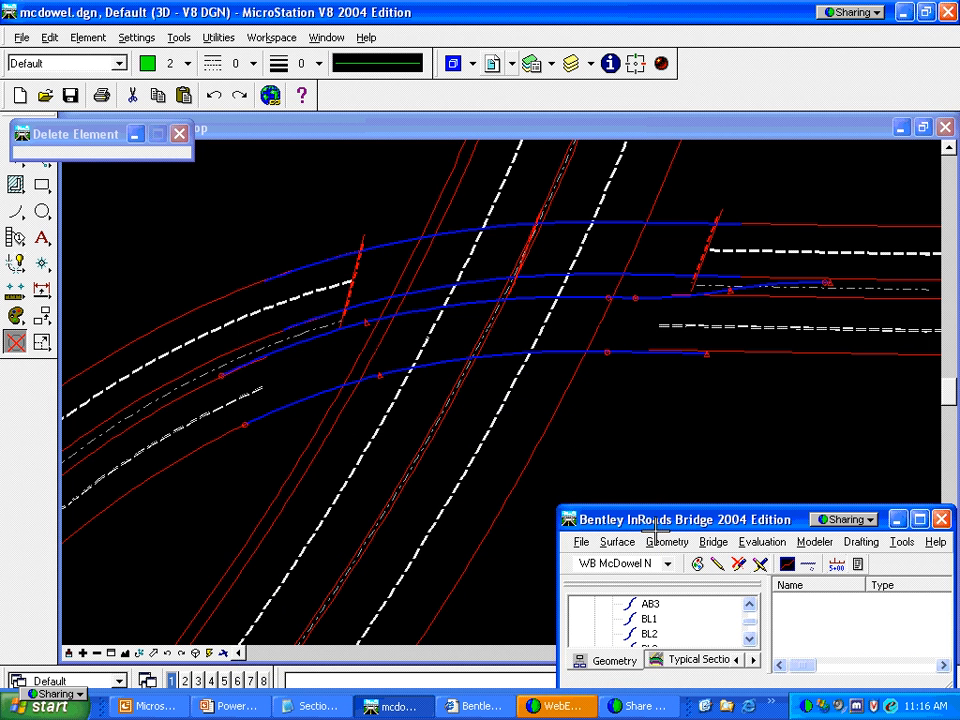
left_click(667, 563)
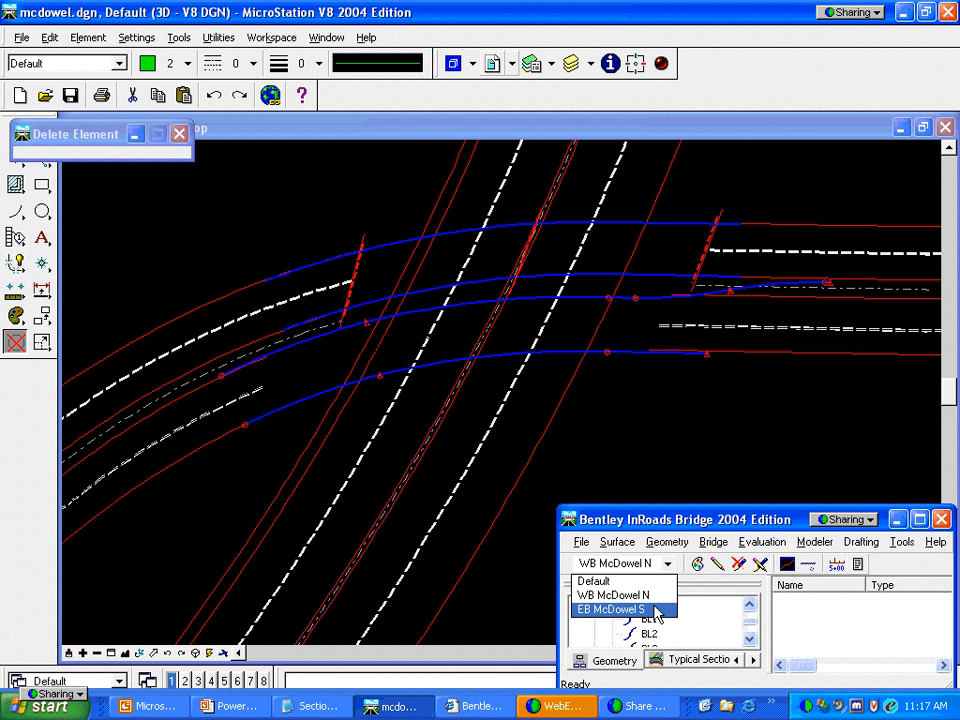
Make EB McDowel S the active bridge and display its abutment and pier framing
left_click(655, 610)
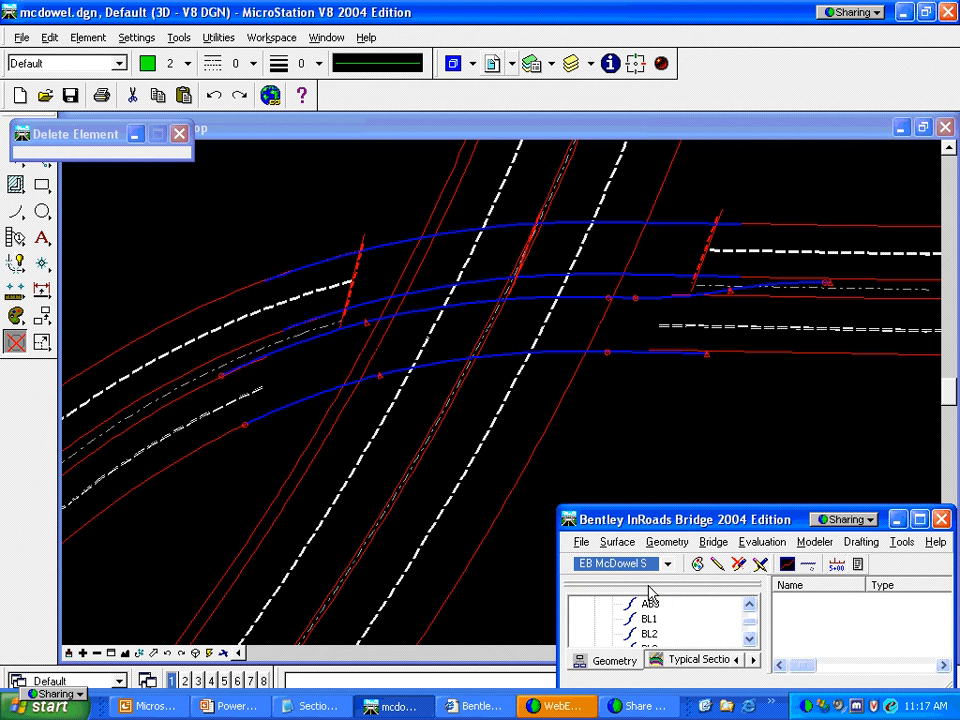
left_click(714, 542)
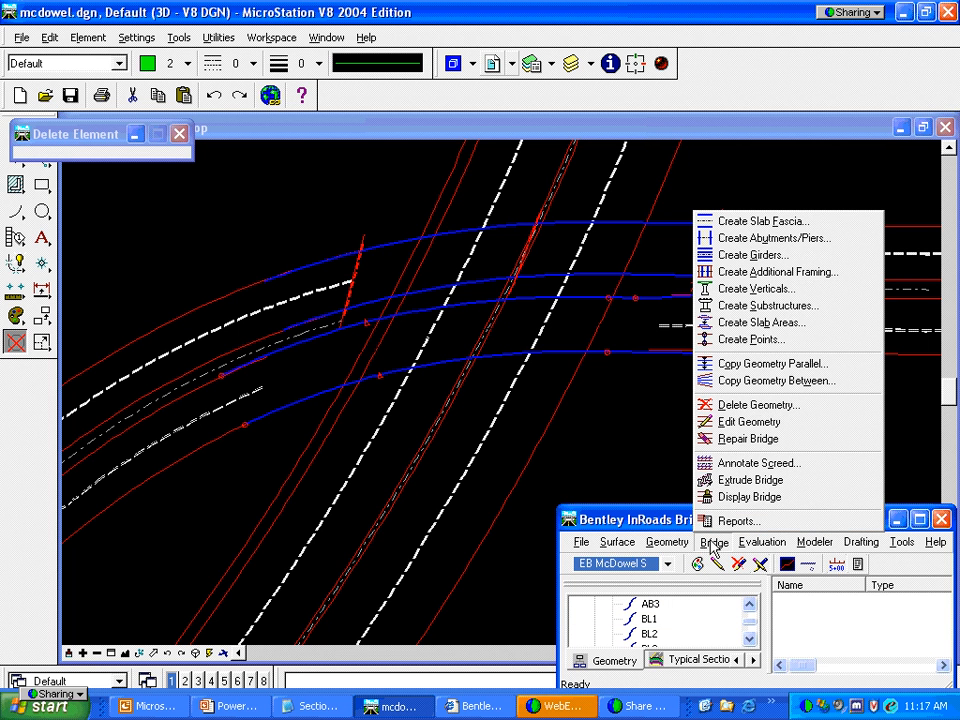
left_click(730, 500)
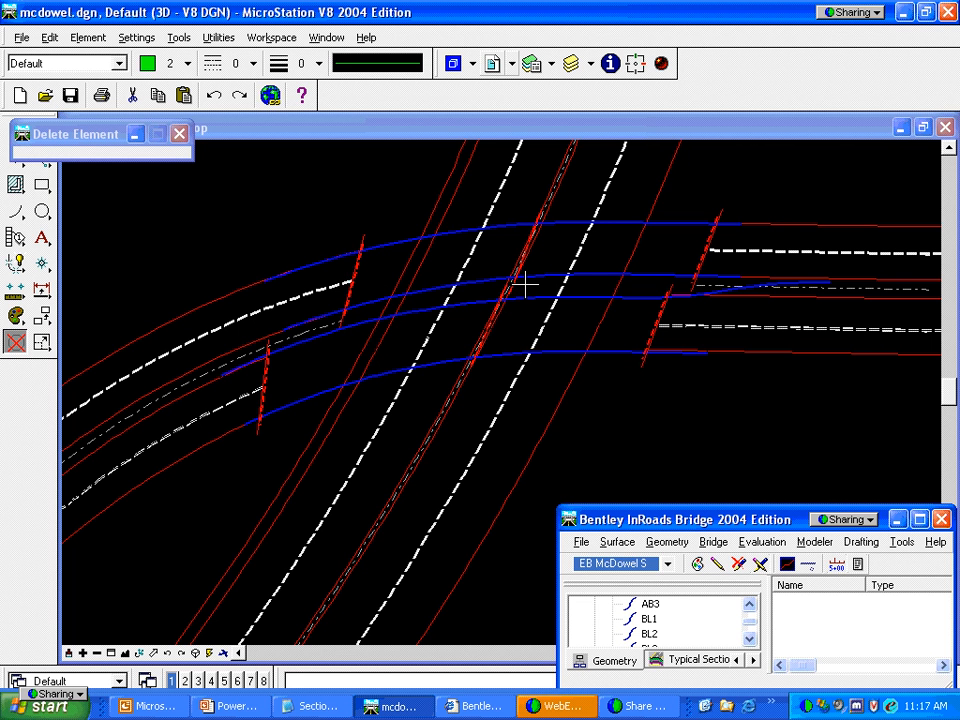
Hide the Pavement reference and fit the remaining fascia and abutment lines in view
left_click(510, 63)
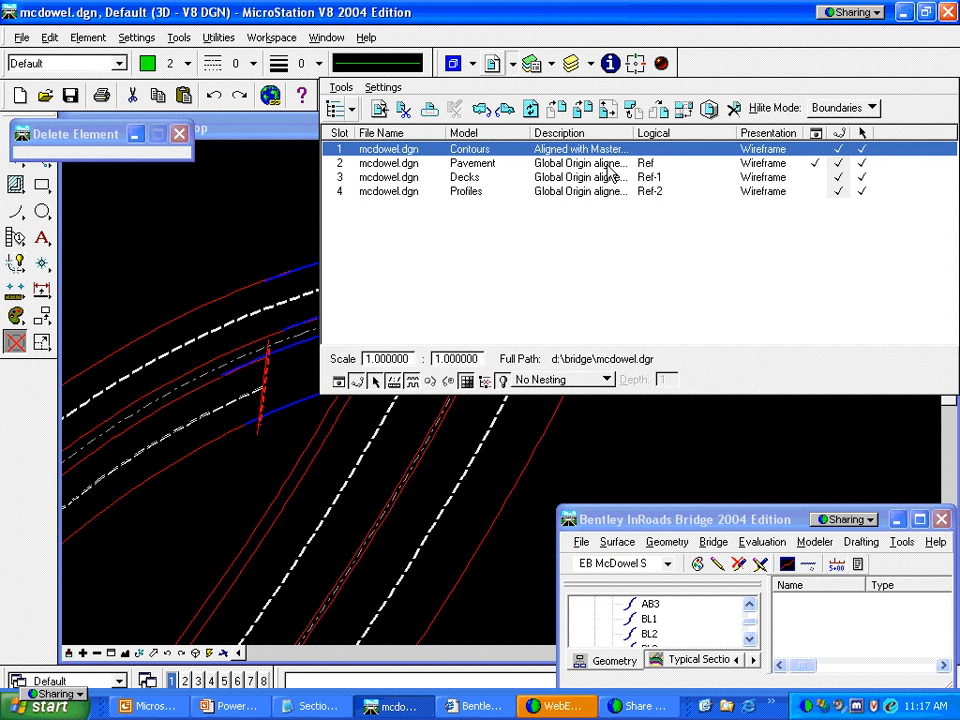
left_click(810, 163)
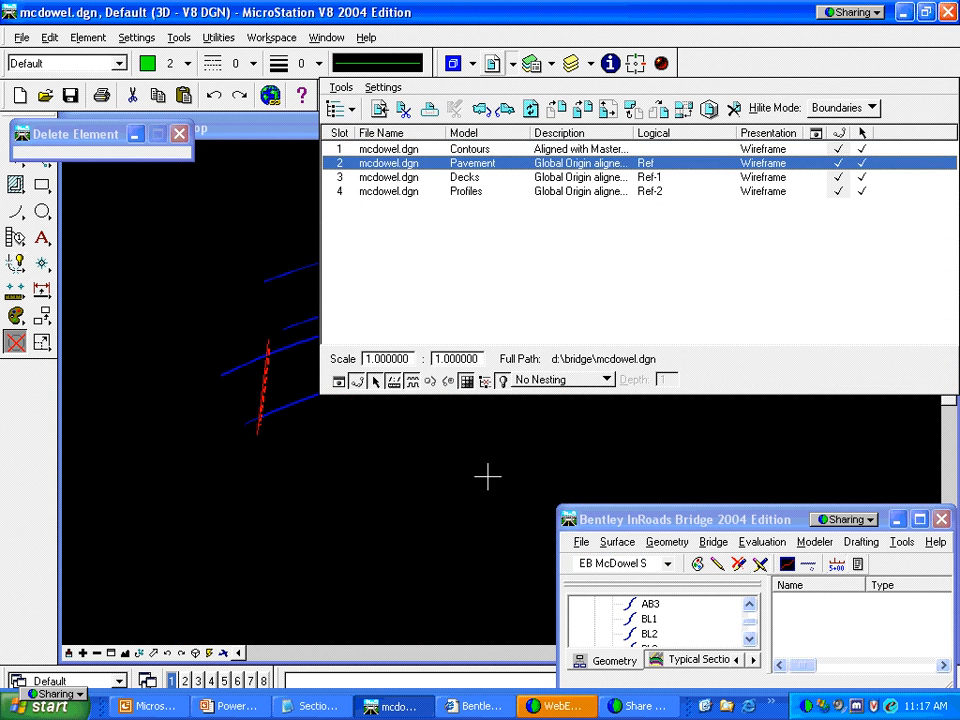
left_click(488, 476)
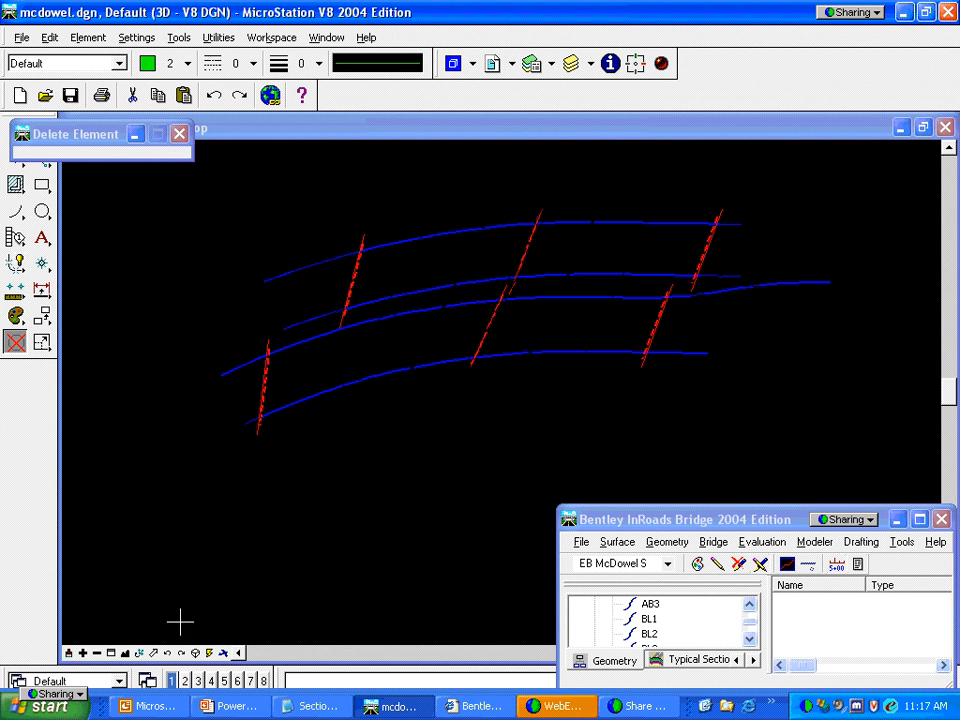
left_click(125, 652)
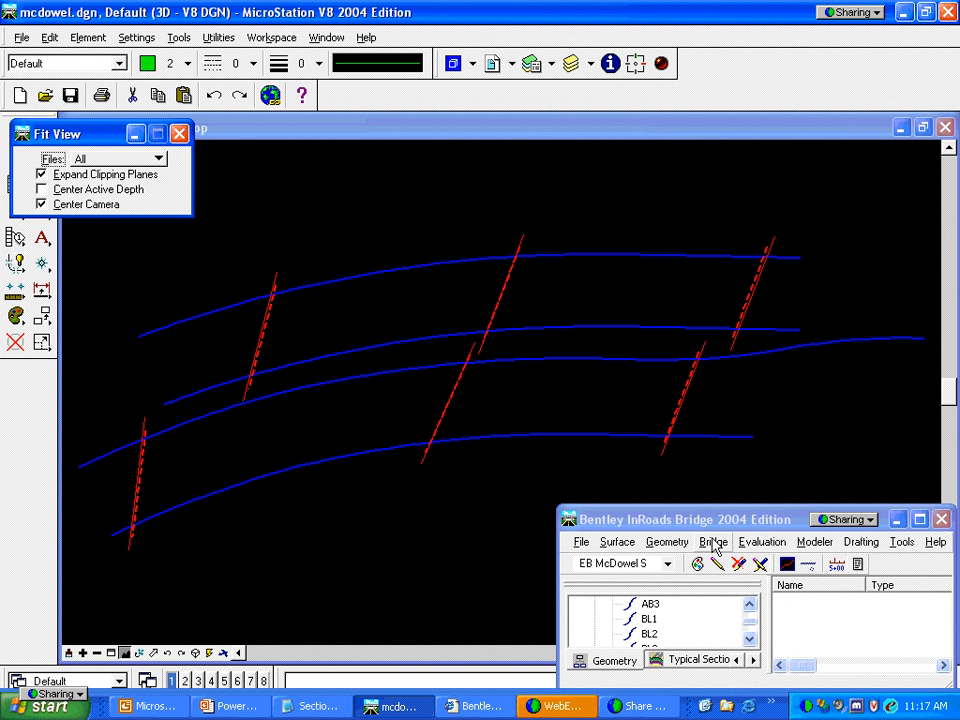
left_click(714, 543)
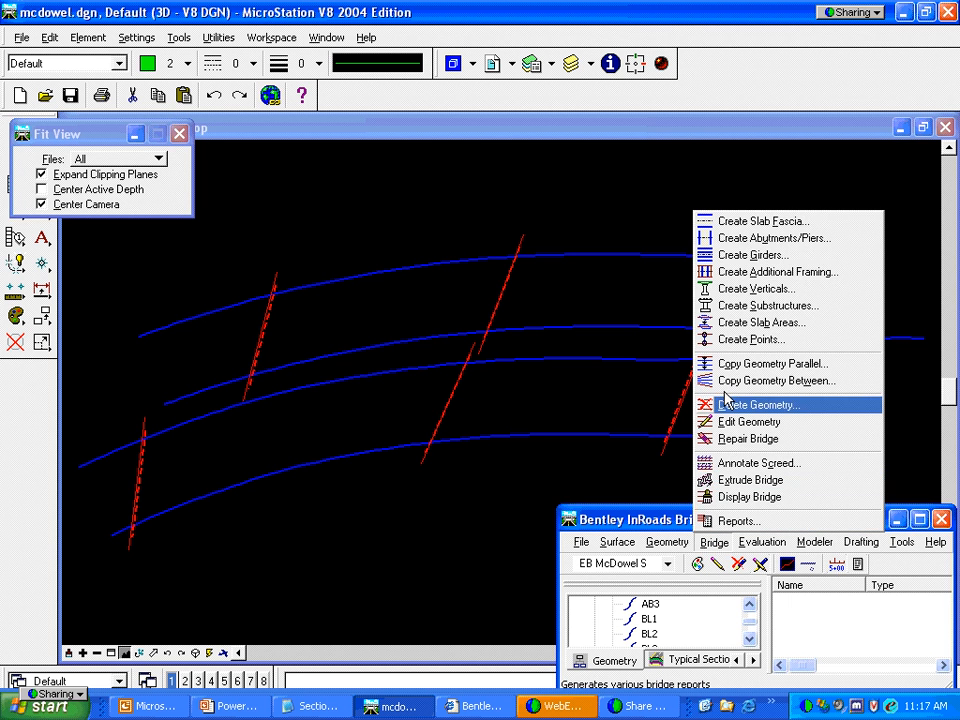
left_click(726, 259)
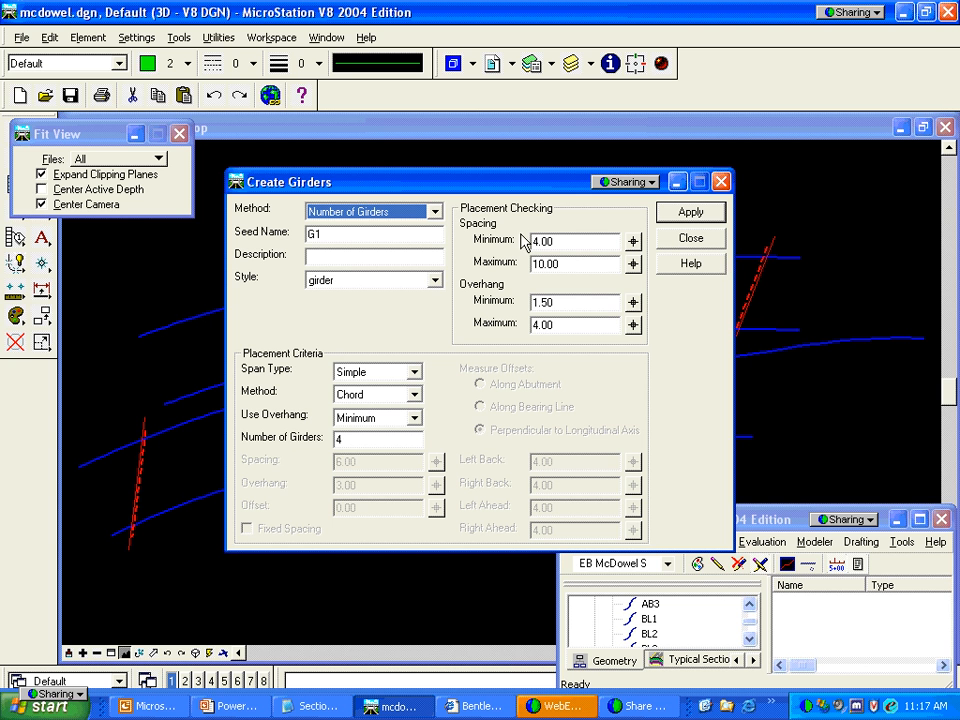
left_click(435, 212)
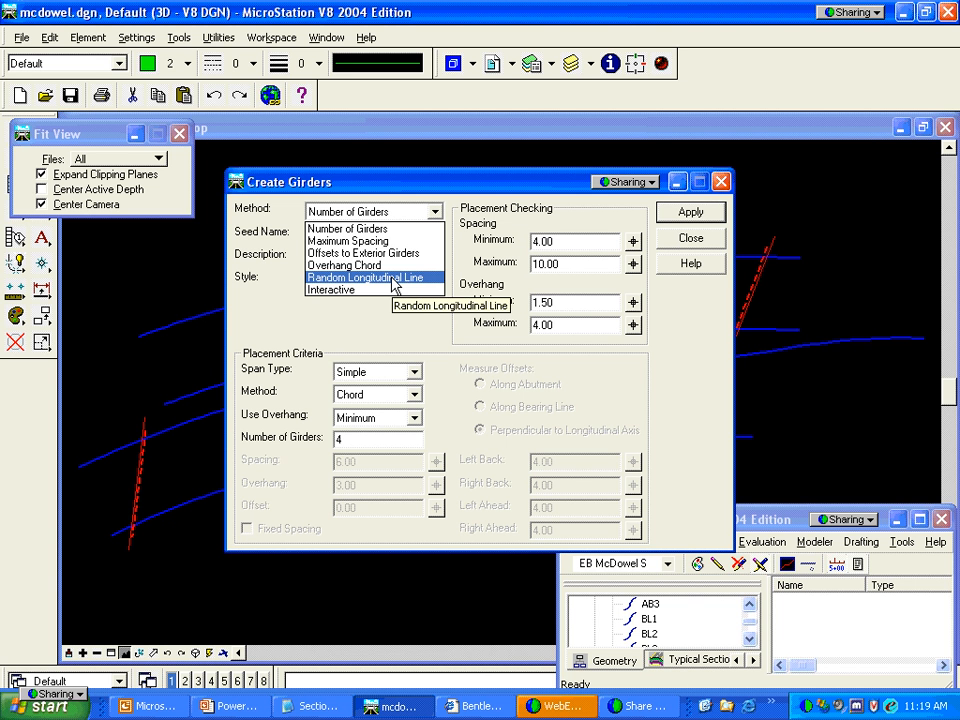
left_click(425, 228)
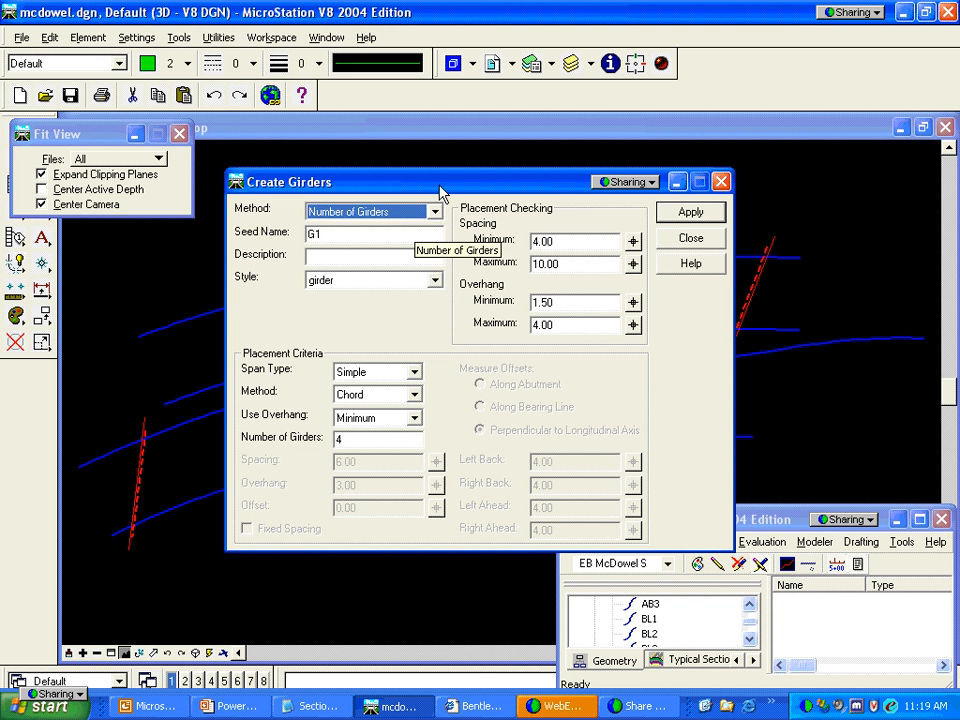
left_click(722, 184)
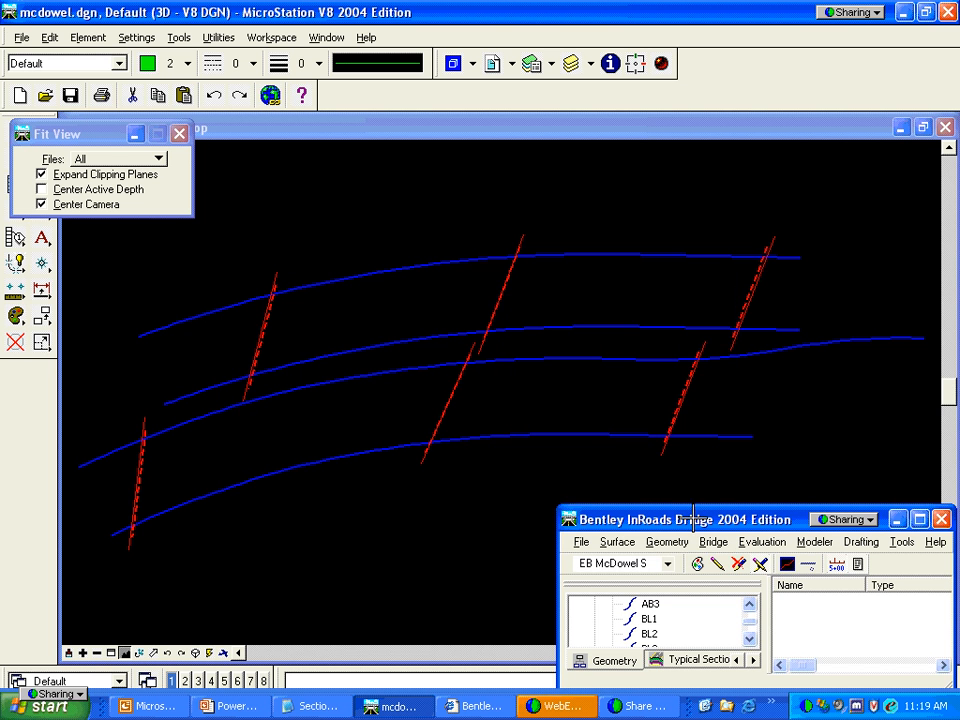
Make WB McDowel N the active bridge and start Create Girders
left_click(667, 564)
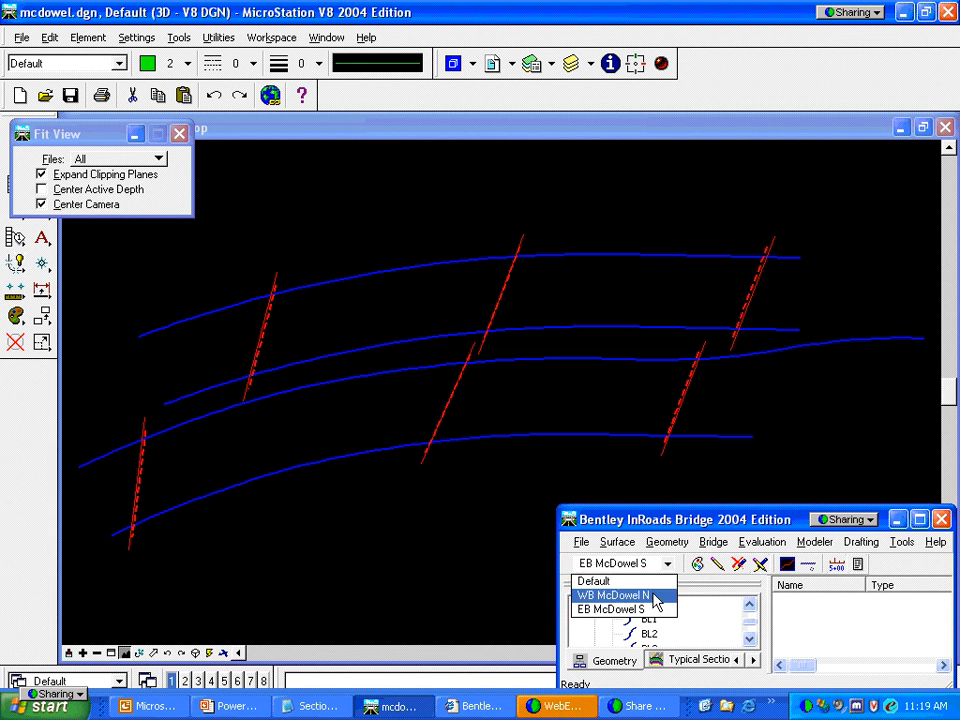
left_click(652, 596)
left_click(713, 541)
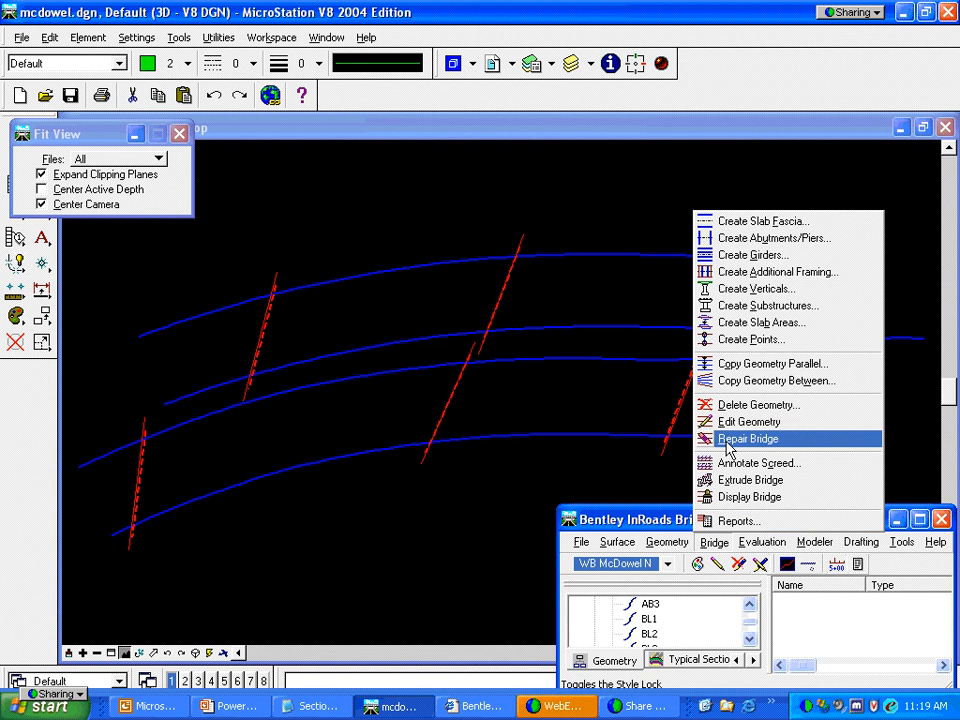
left_click(735, 258)
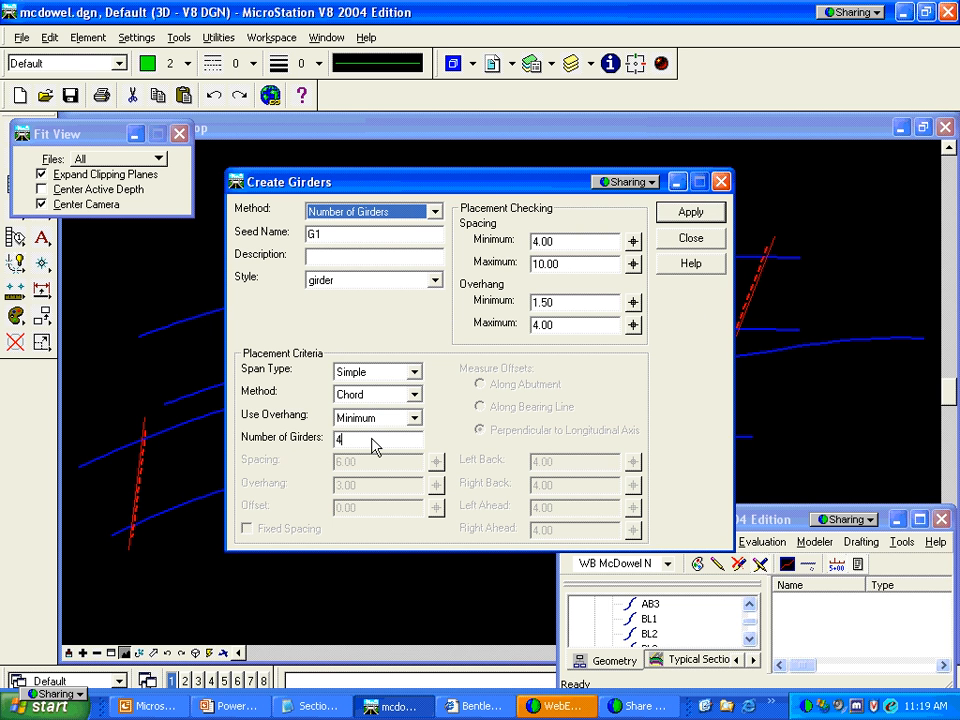
Set the number of girders to 8 and apply the girder creation
left_click_drag(375, 444, 315, 440)
key("BackSpace")
type("8")
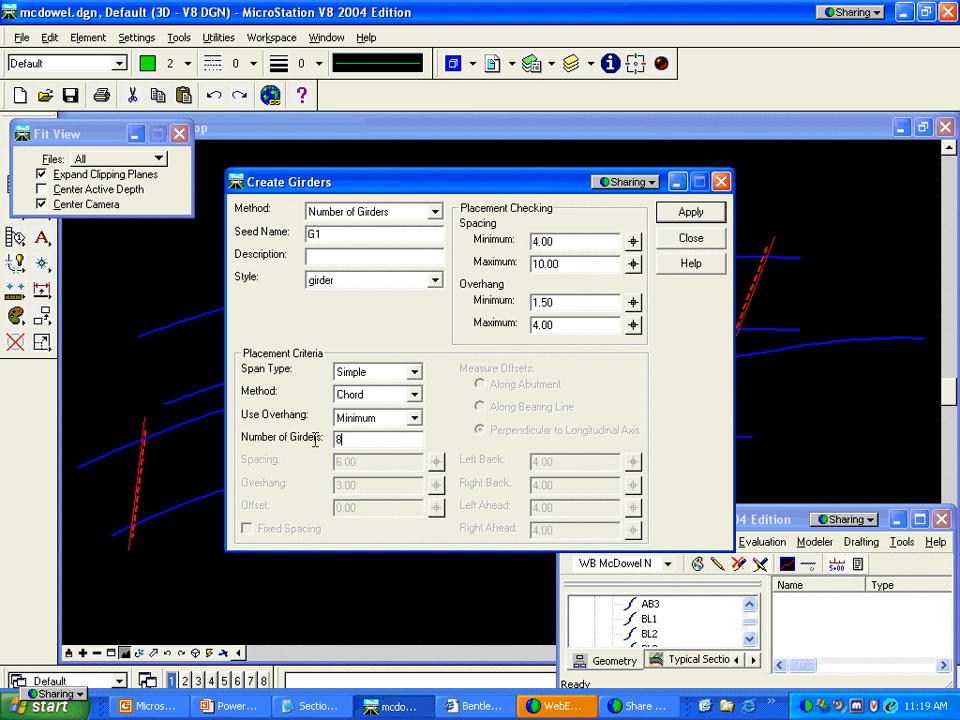
key("Tab")
left_click(686, 212)
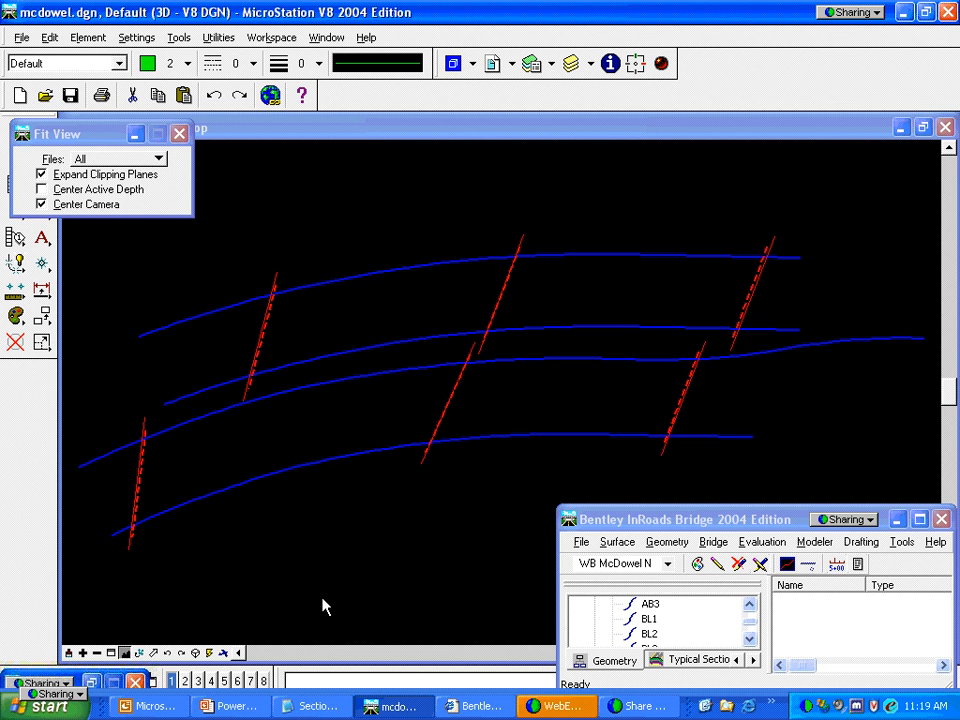
left_click(409, 266)
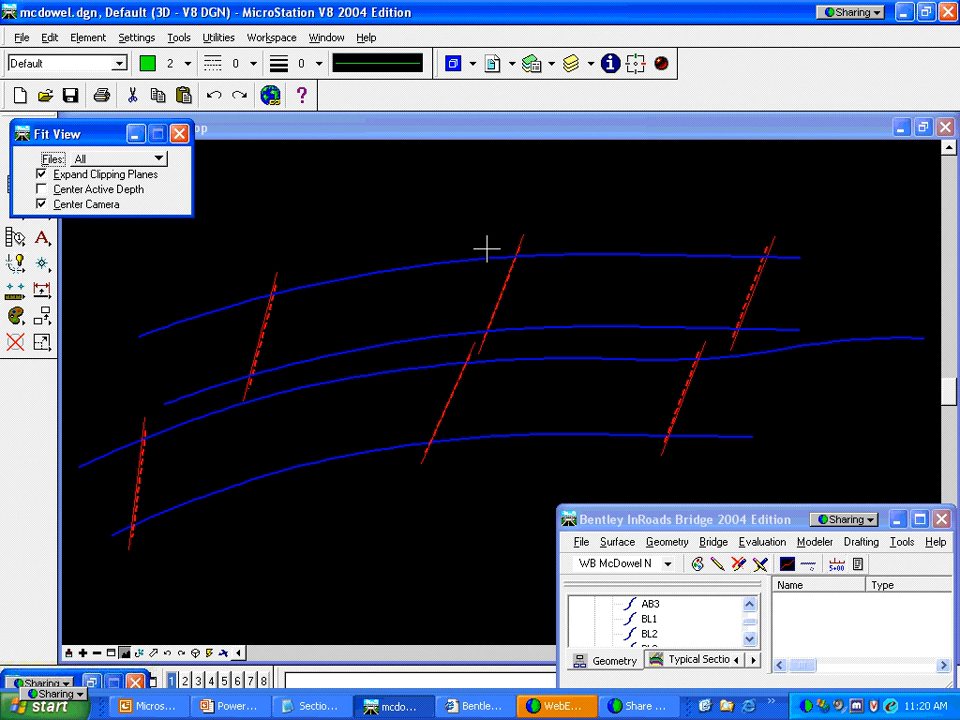
Return to the girder settings and expand the WB McDowel N project contents
right_click(780, 241)
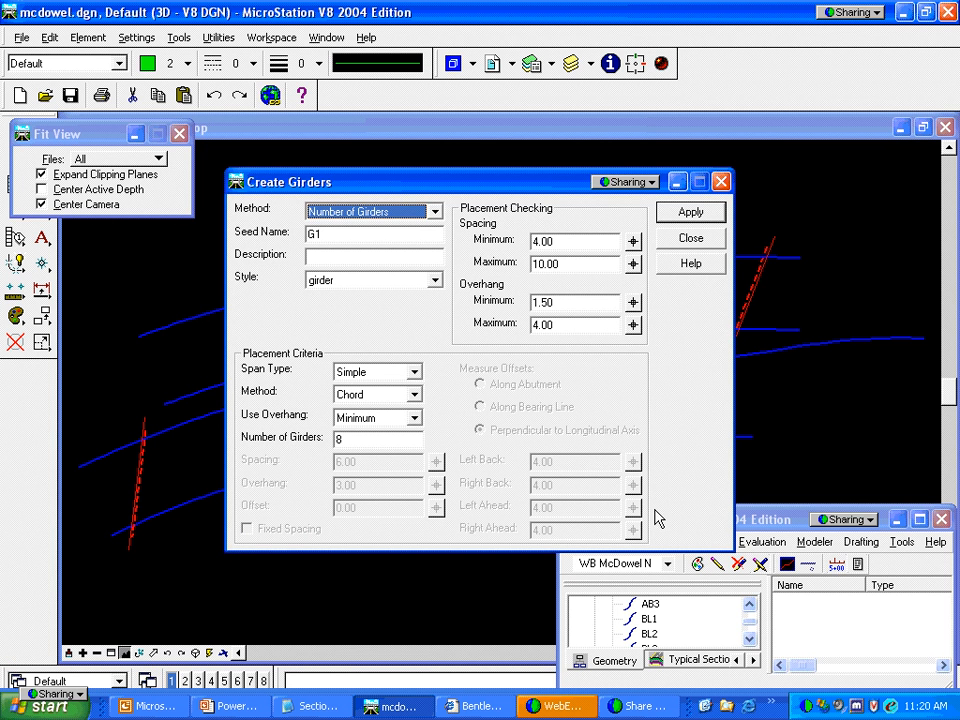
left_click(747, 608)
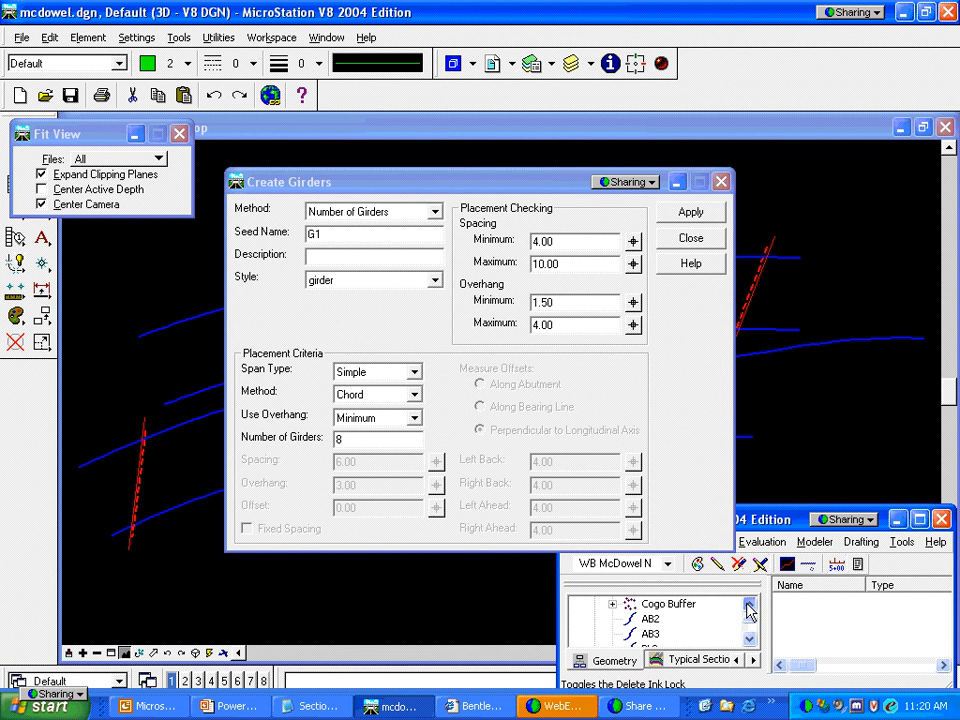
left_click(594, 635)
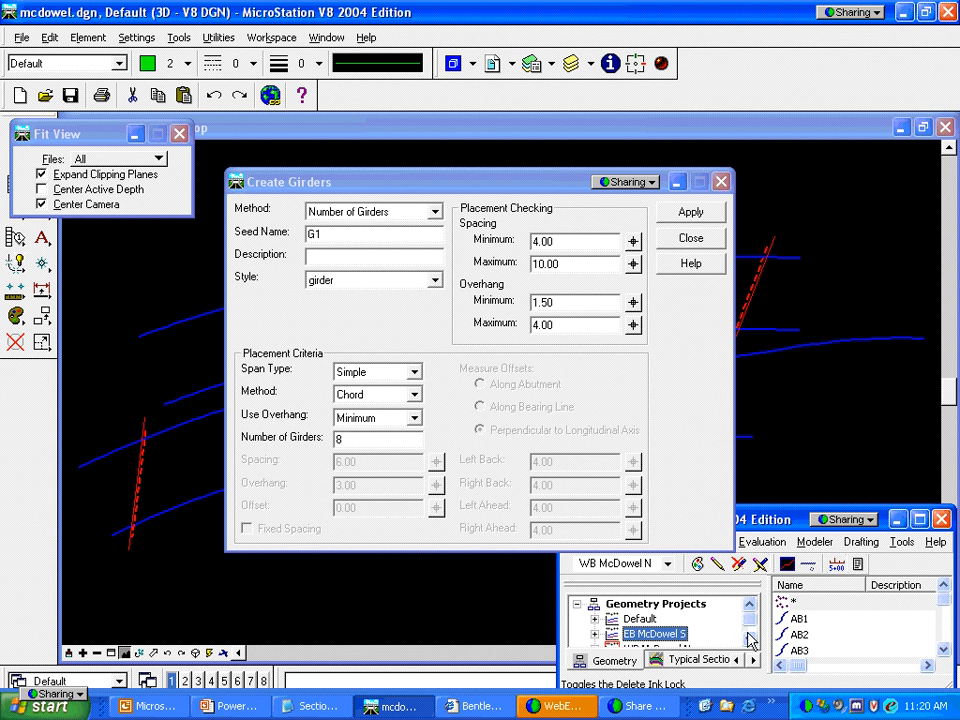
left_click(748, 638)
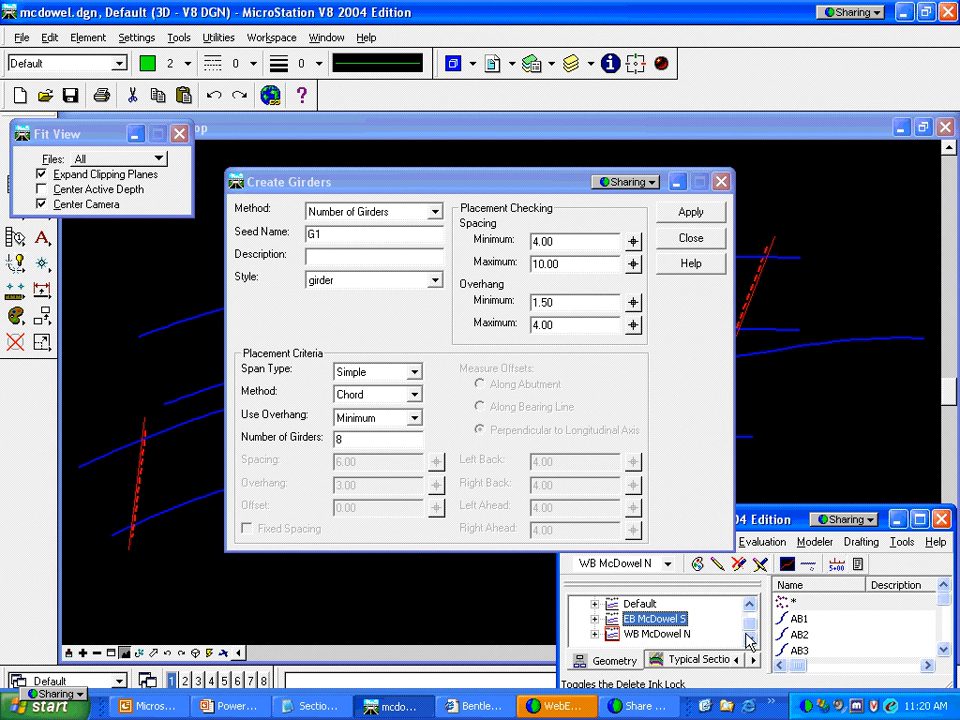
left_click(595, 635)
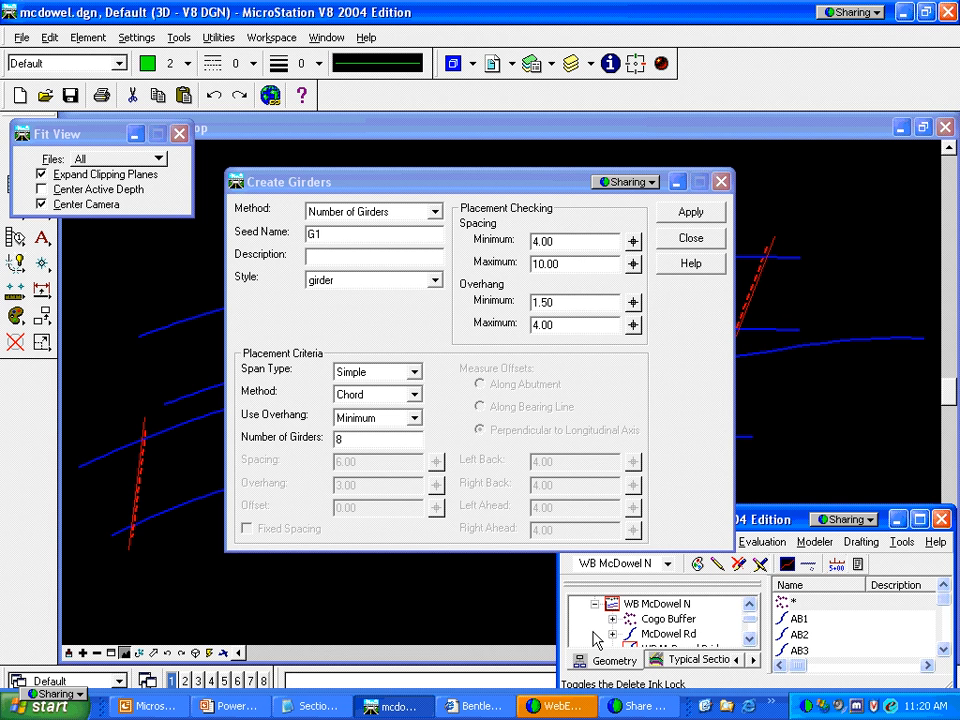
left_click(749, 639)
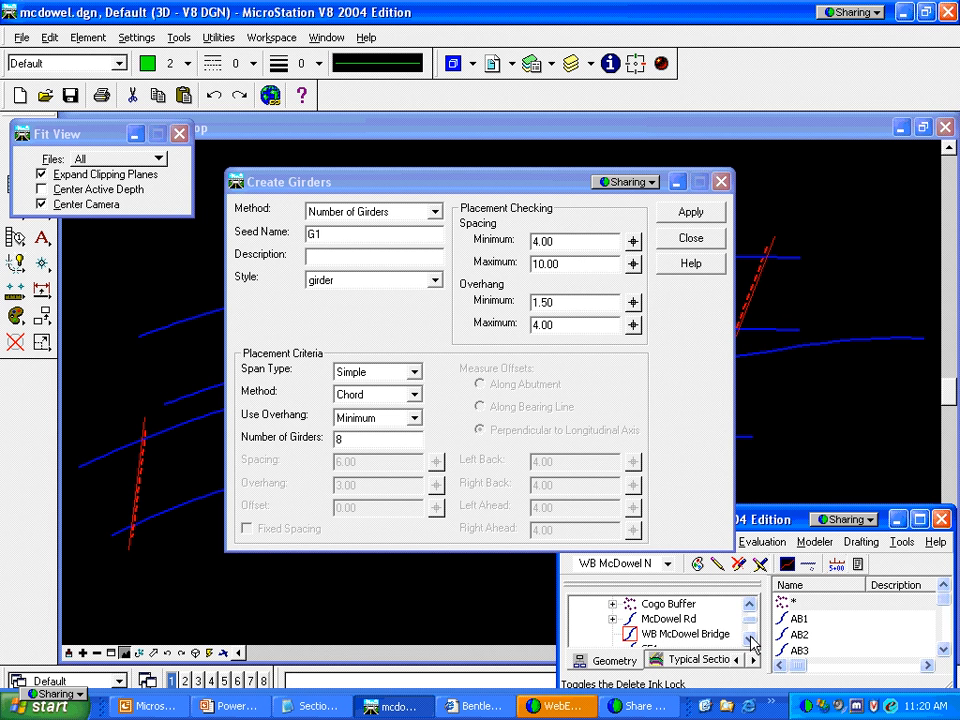
left_click(749, 639)
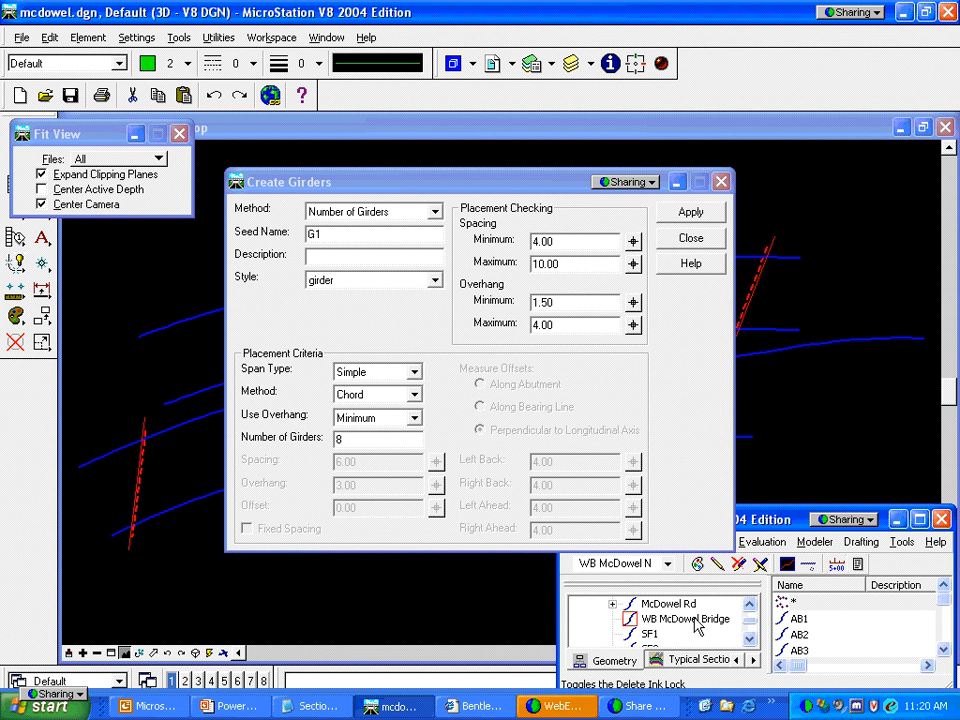
Set Span Type to Continuous and Method to Curved, then apply
left_click(414, 372)
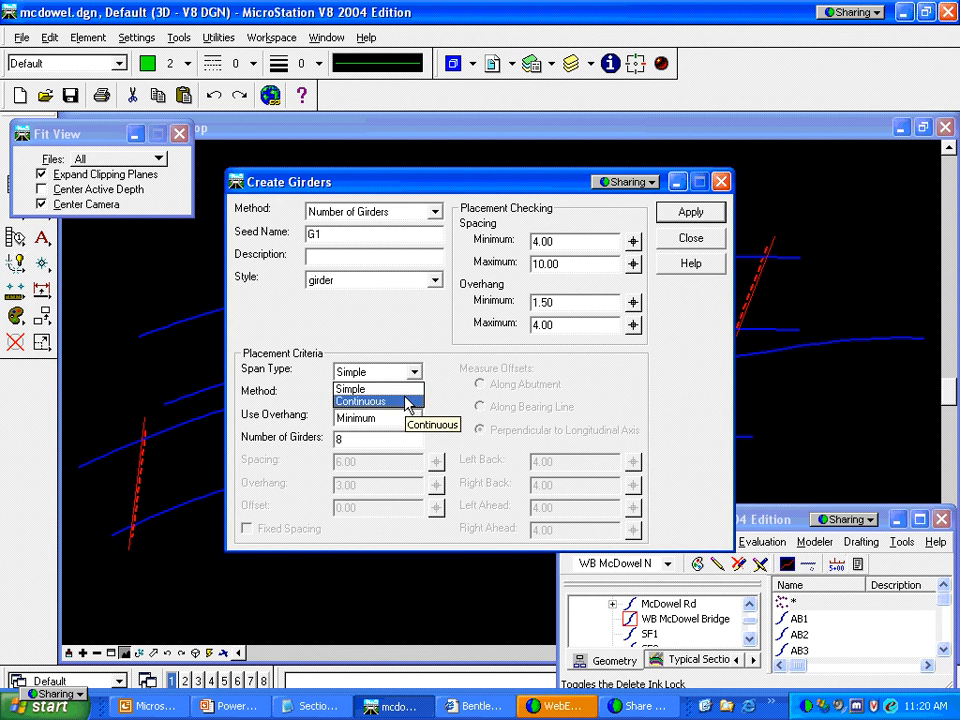
left_click(406, 401)
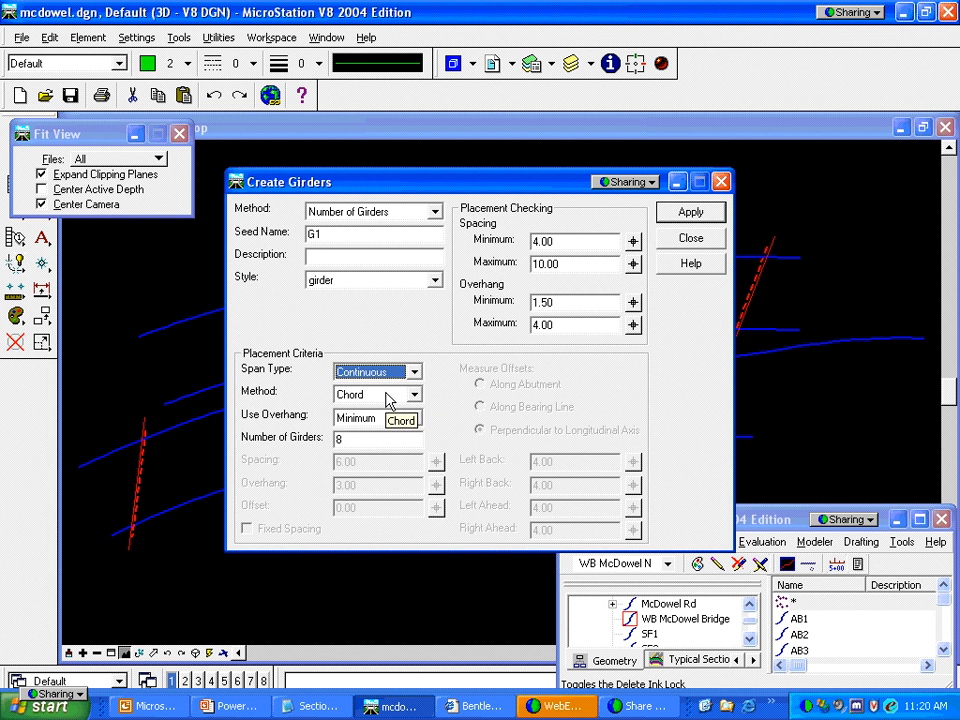
left_click(416, 396)
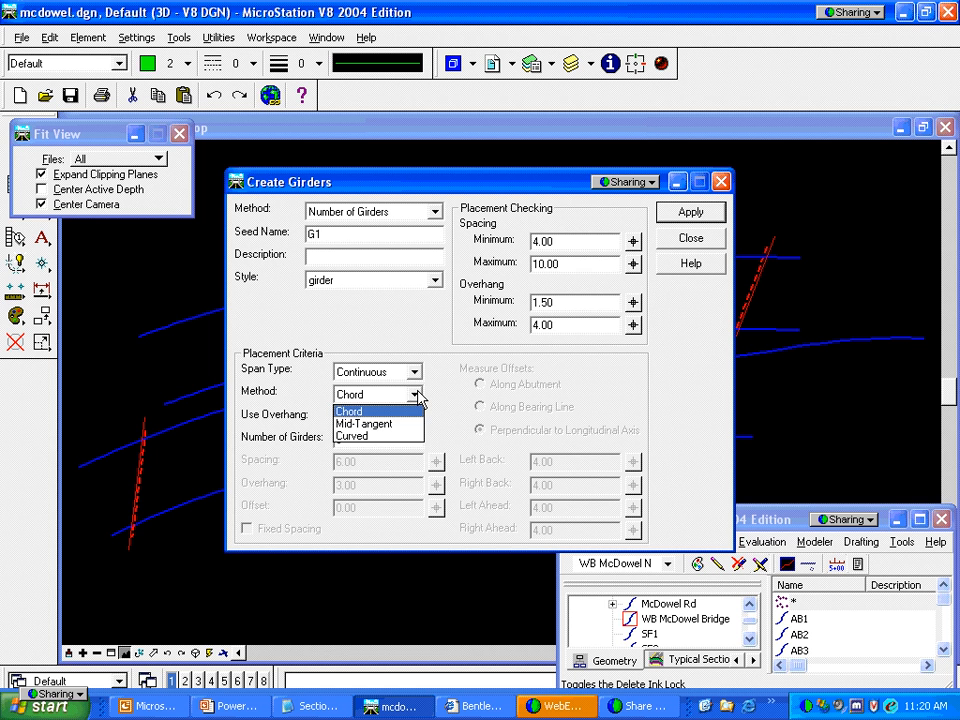
left_click(403, 437)
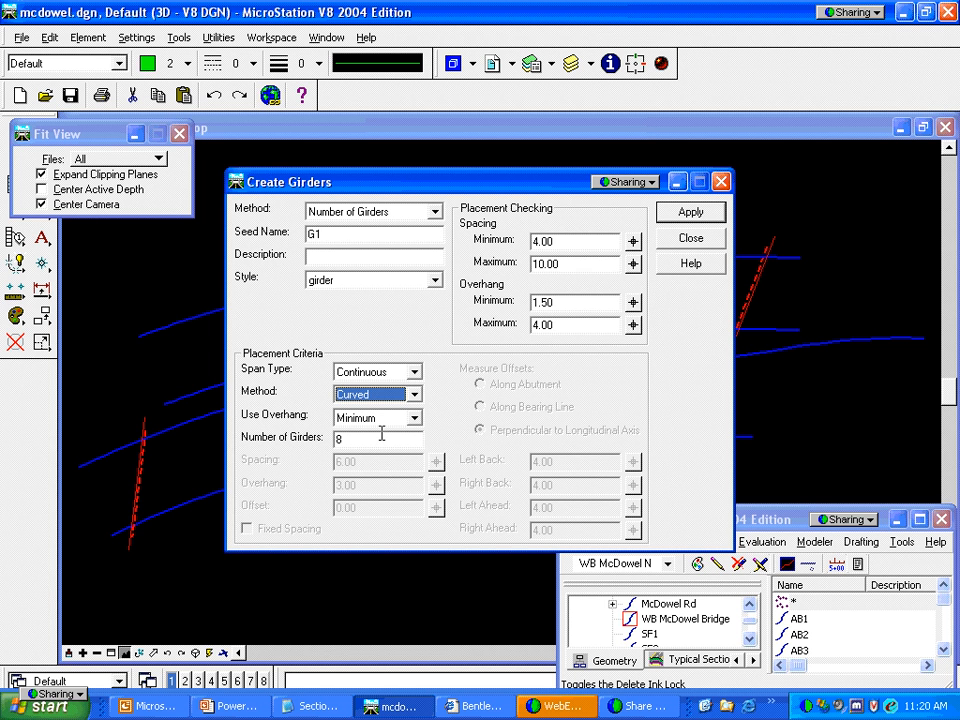
left_click(684, 213)
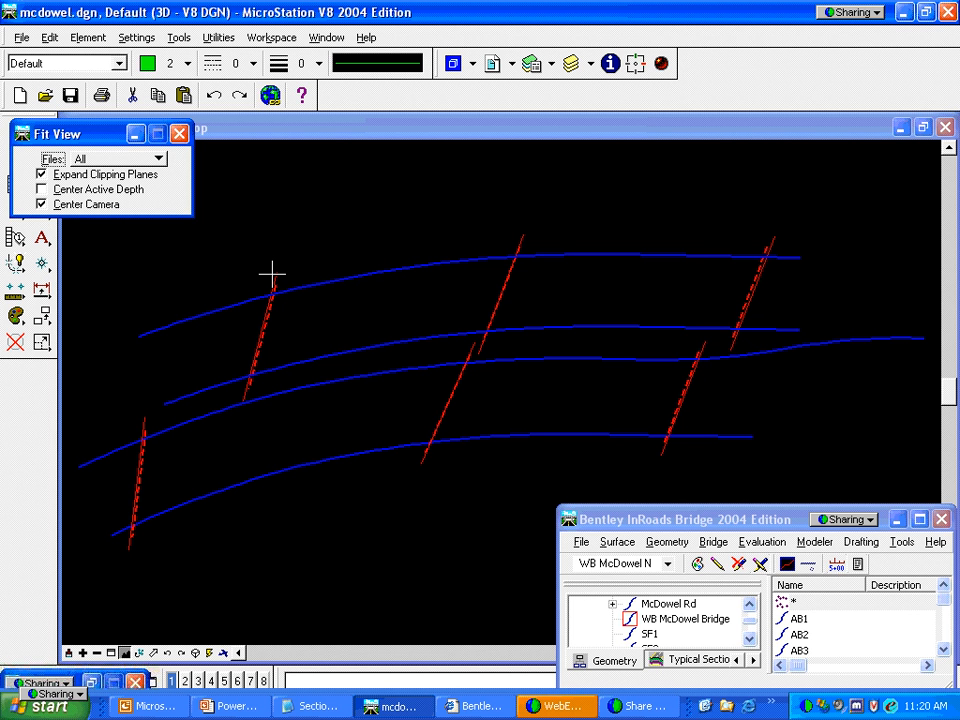
Pick the WB McDowel N span, accept the eight curved girders, and review the G-series list
left_click(774, 245)
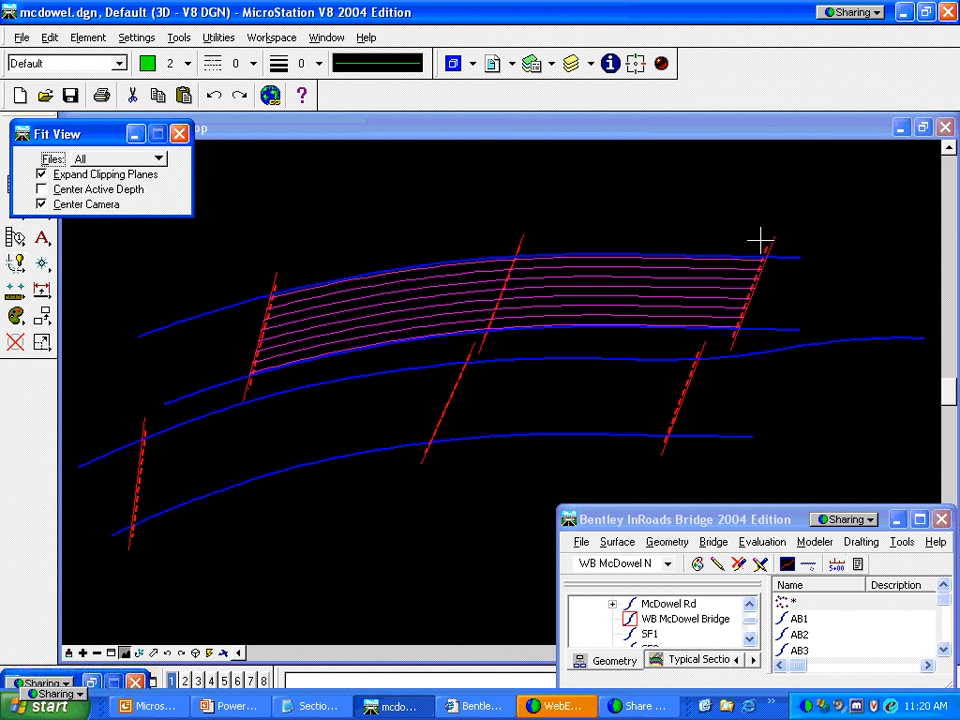
left_click(760, 240)
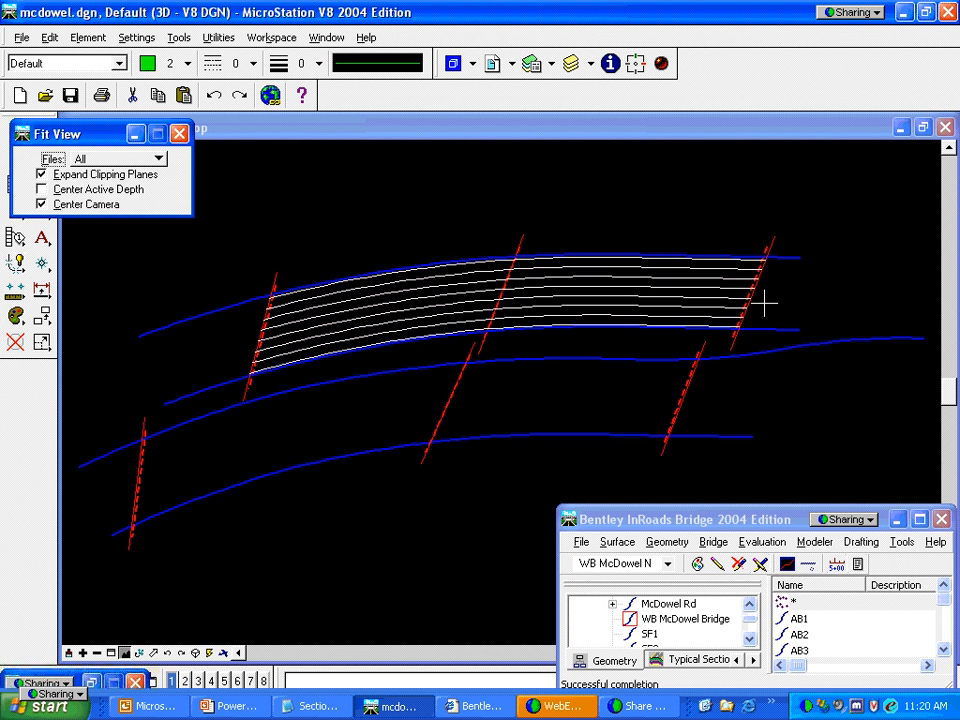
left_click(750, 641)
left_click(750, 641)
left_click(750, 641)
left_click(750, 641)
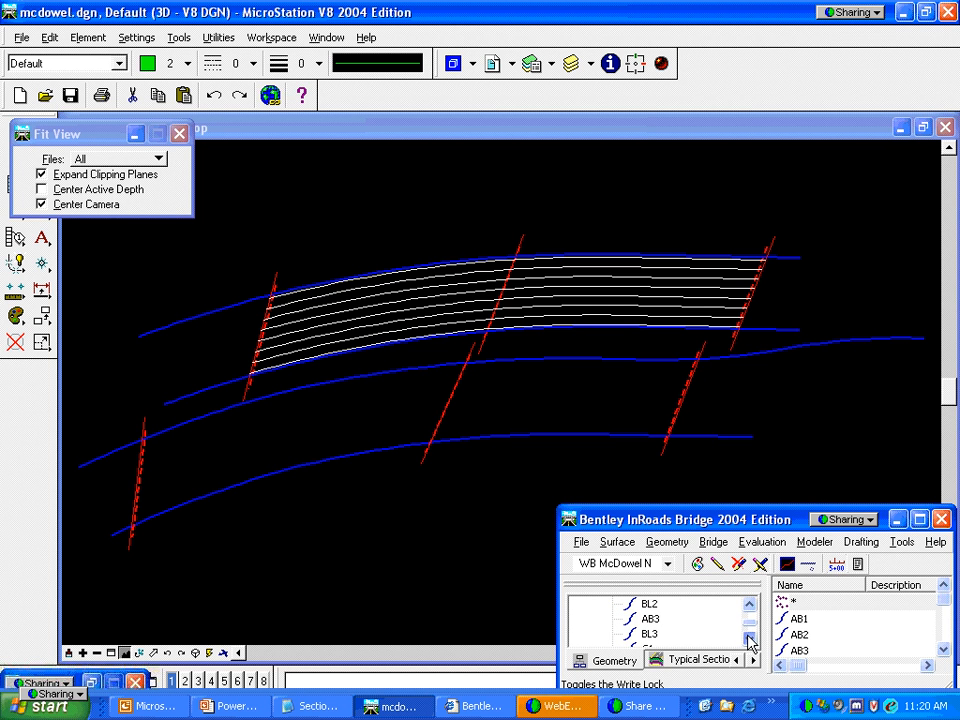
left_click(750, 641)
left_click(750, 641)
left_click(750, 641)
left_click(750, 641)
left_click(750, 641)
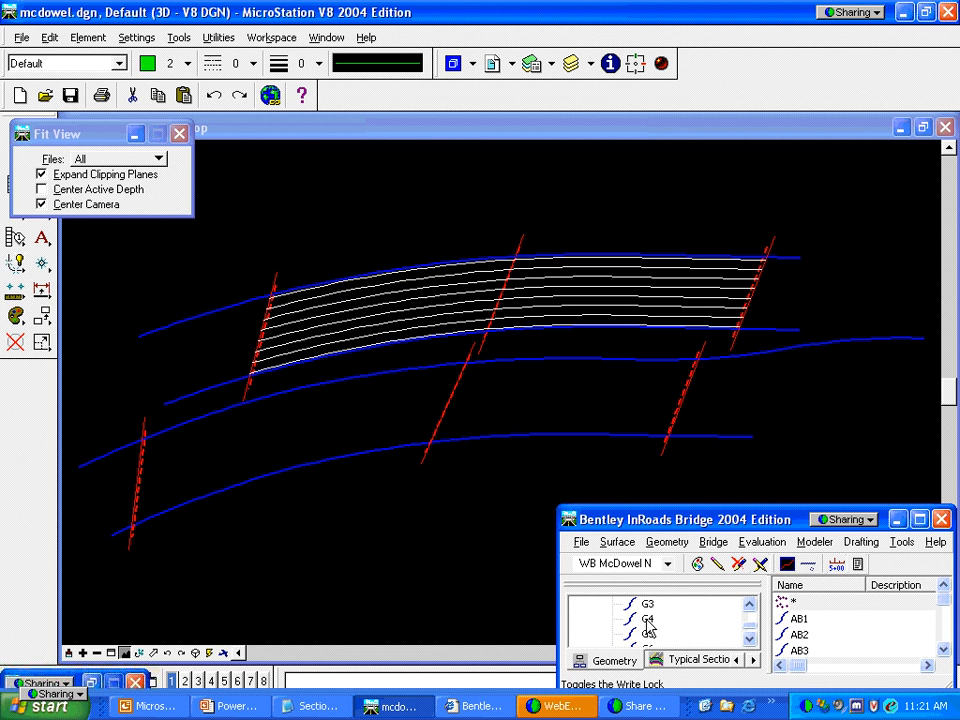
left_click(670, 566)
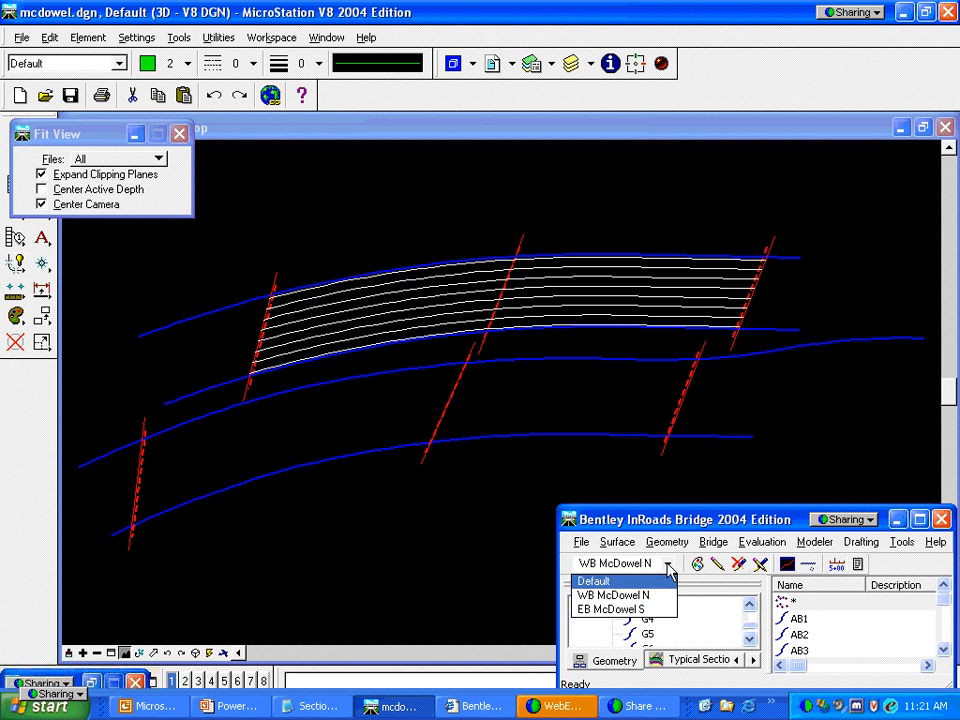
Make EB McDowel S active, start Create Girders, and show the Method choices
left_click(649, 611)
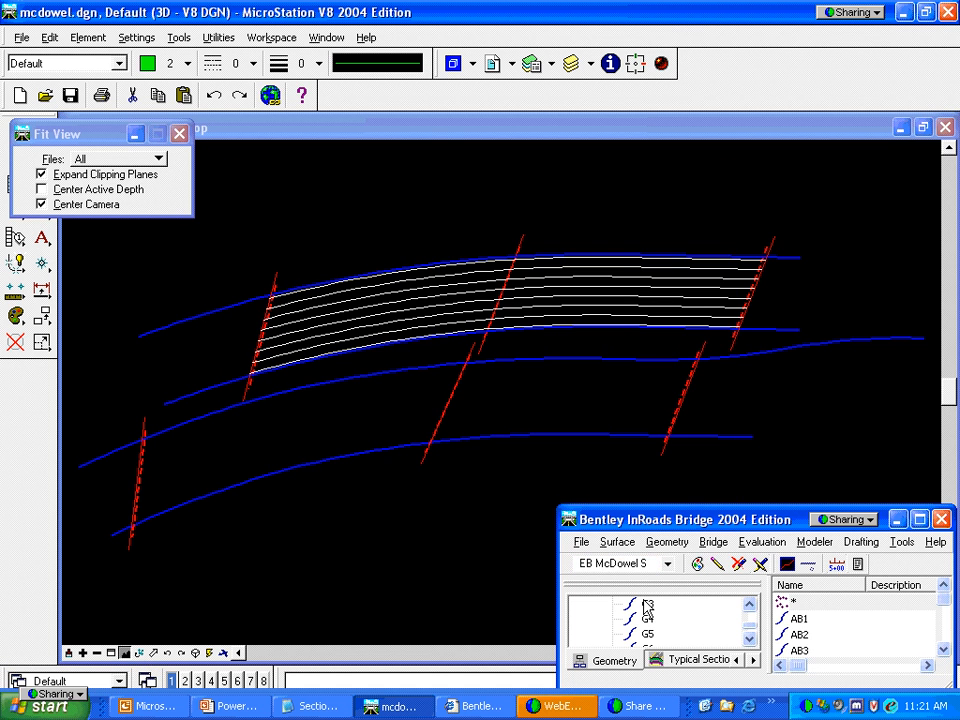
left_click(710, 543)
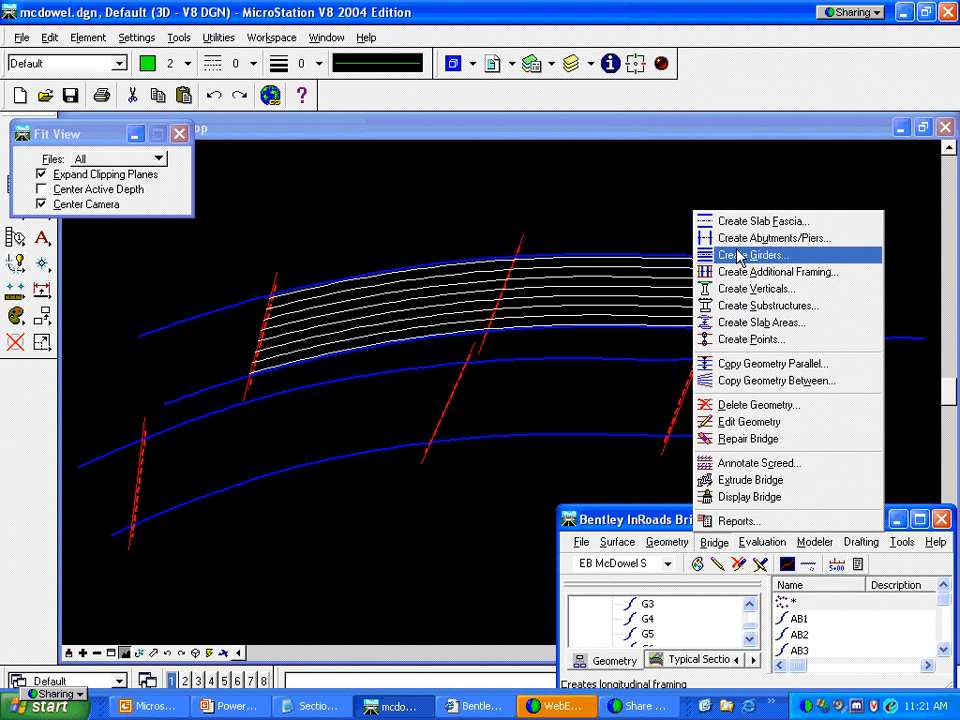
left_click(739, 254)
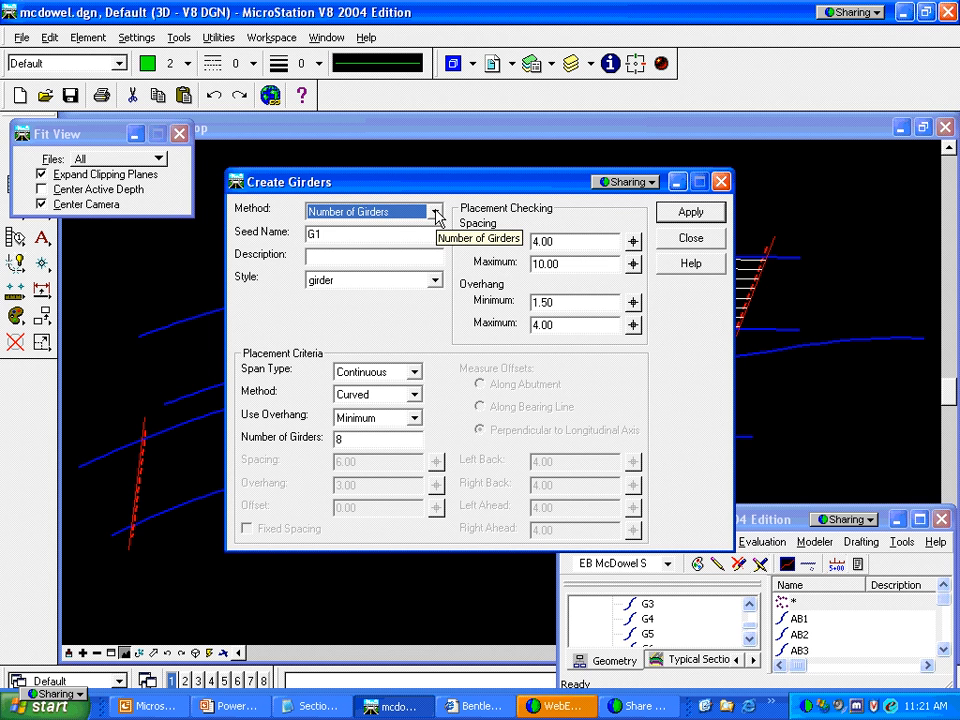
left_click(437, 212)
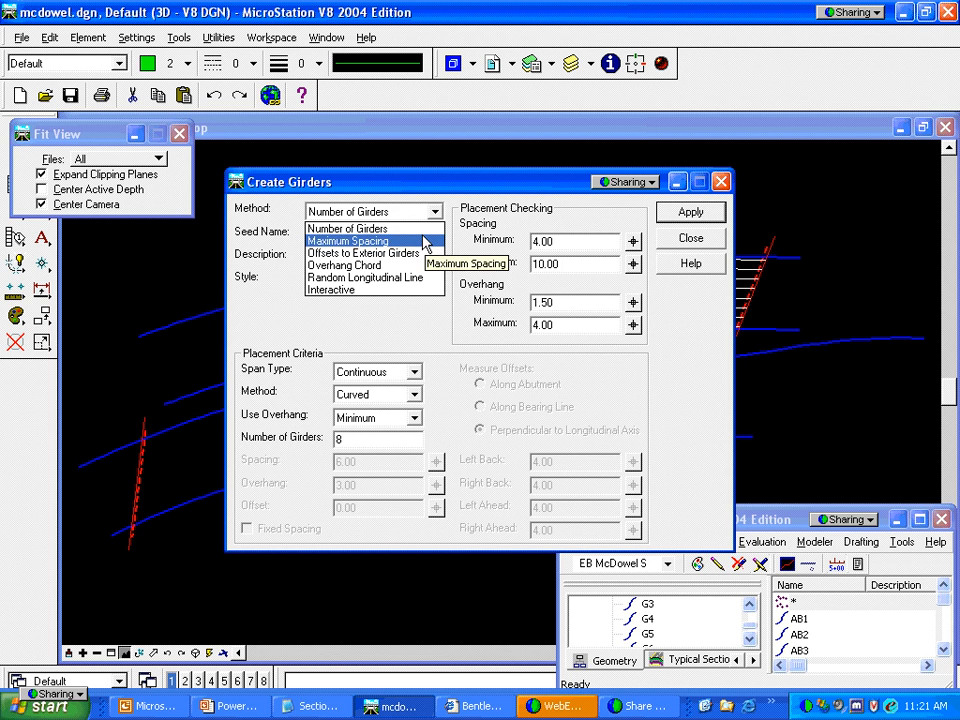
Place a Random Longitudinal Line girder at offset 2.00 along an eastbound alignment
left_click(396, 280)
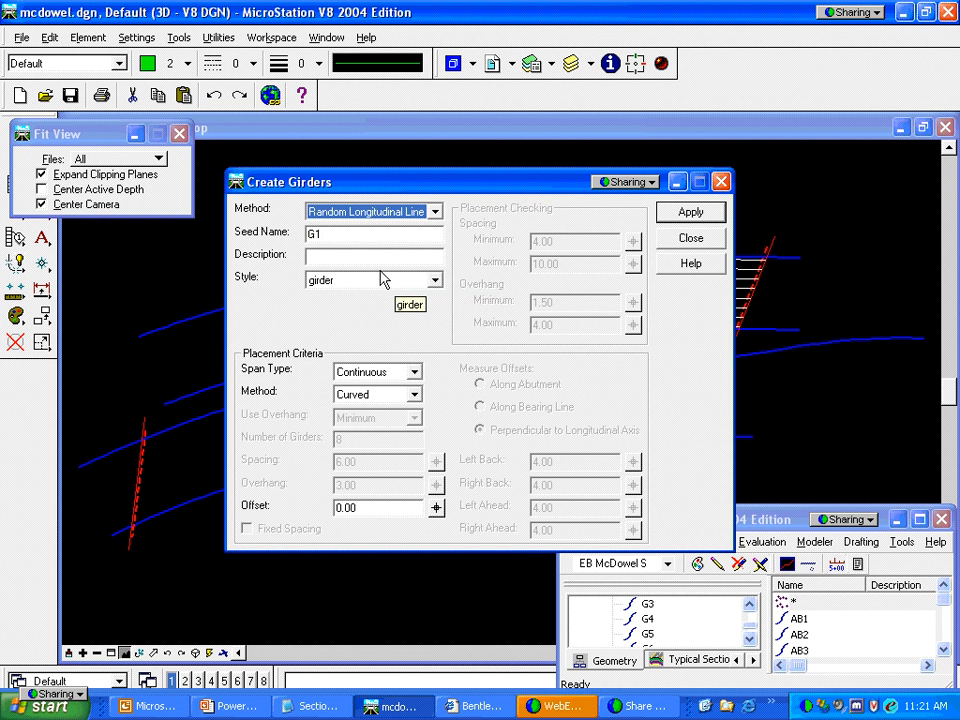
left_click(379, 509)
left_click_drag(379, 509, 326, 510)
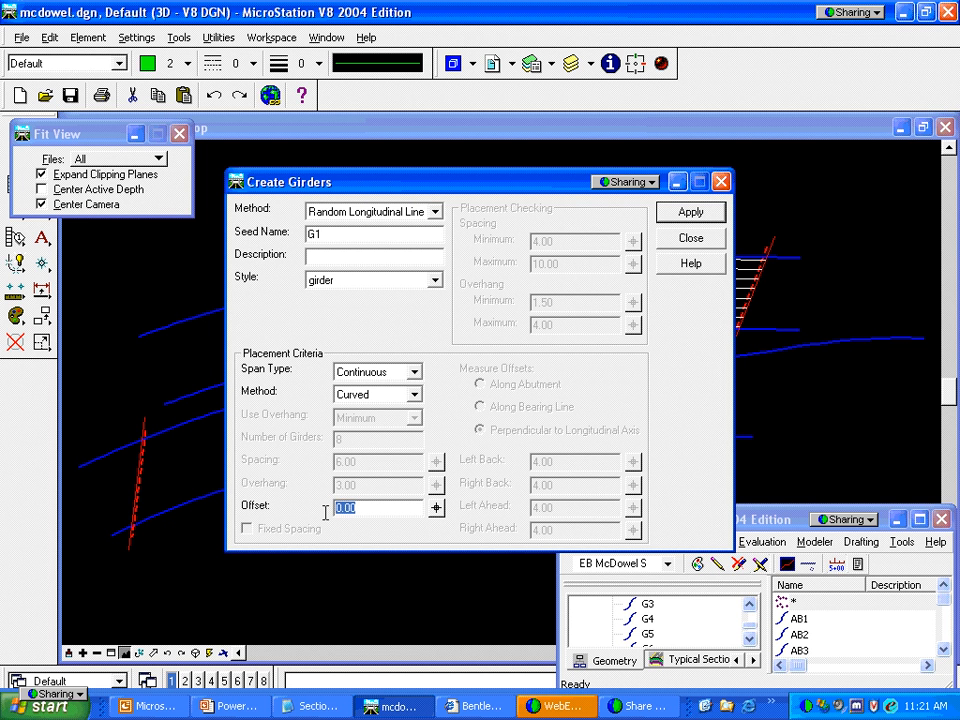
type("2.00")
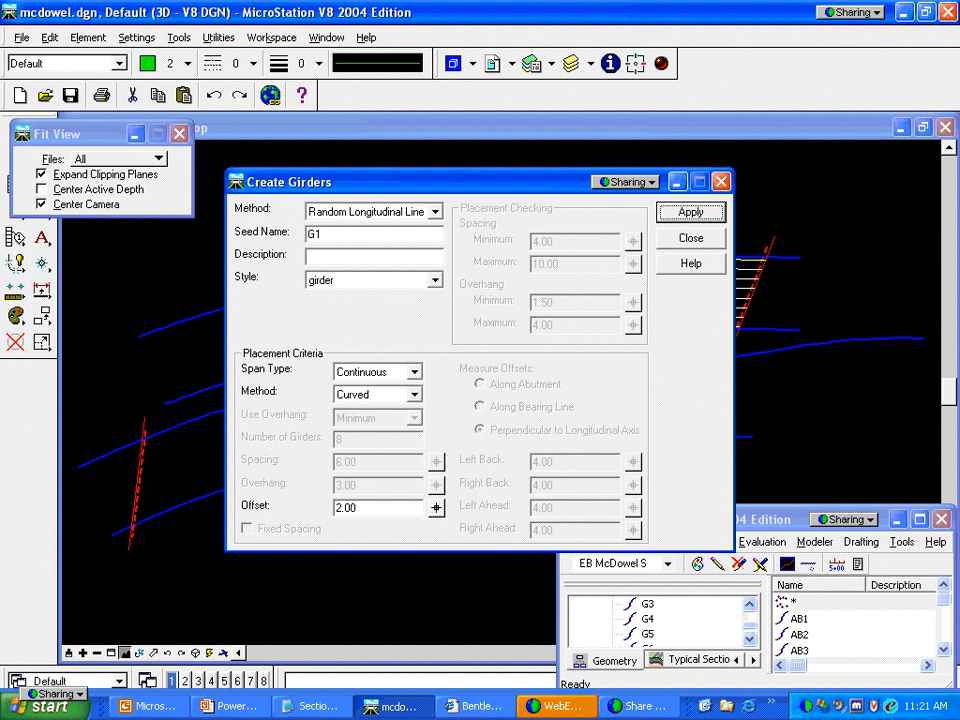
left_click(690, 213)
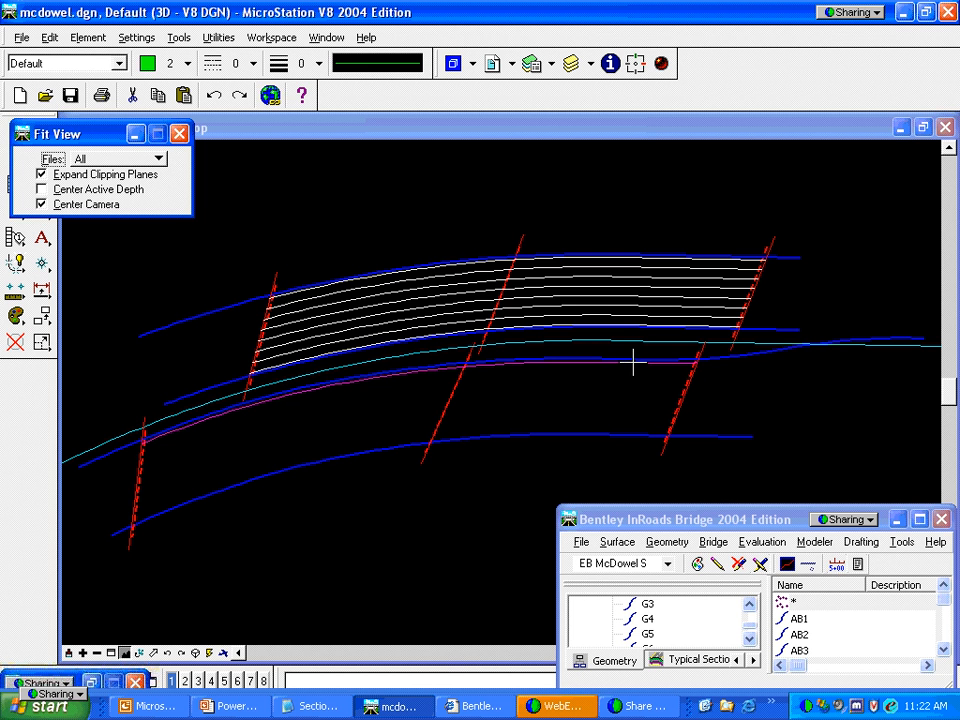
left_click(713, 375)
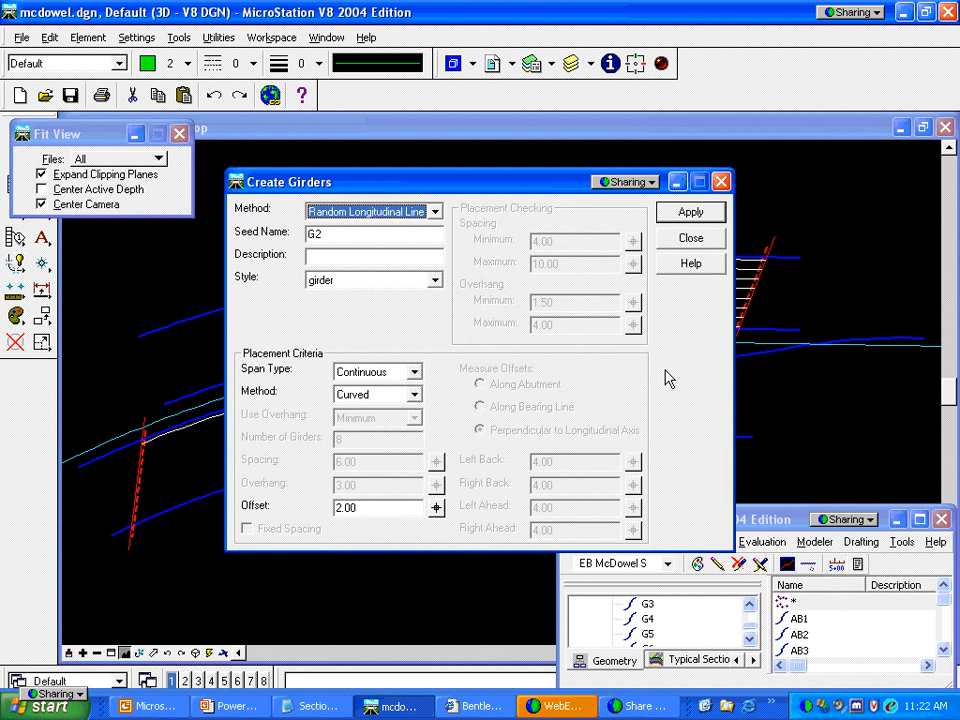
Add a second girder at offset -2.00 along the lower alignment
double_click(368, 514)
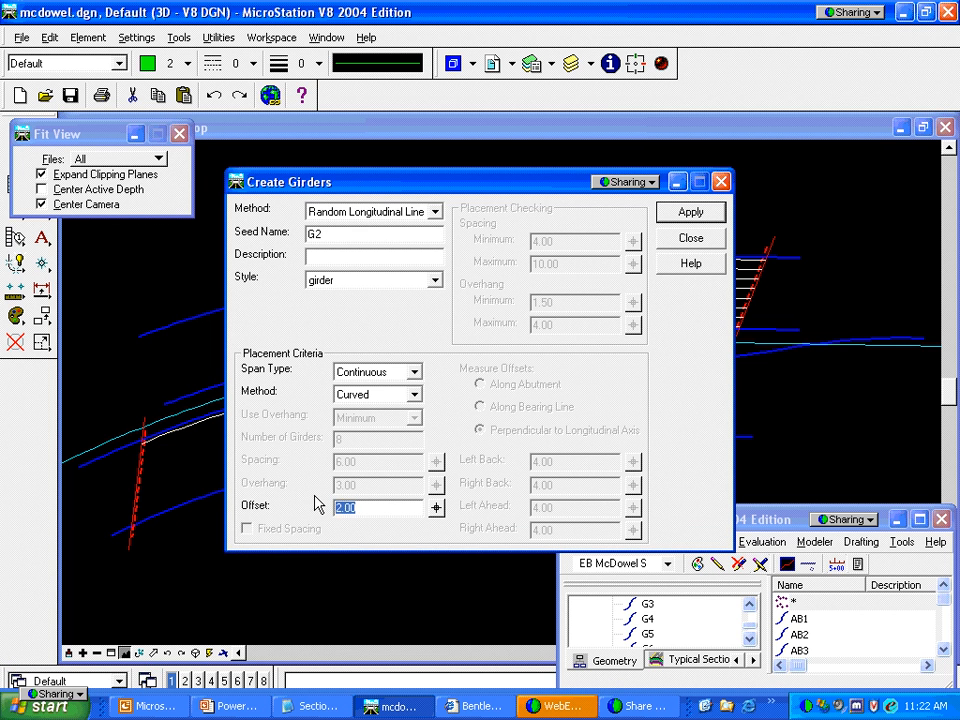
type("-2.00")
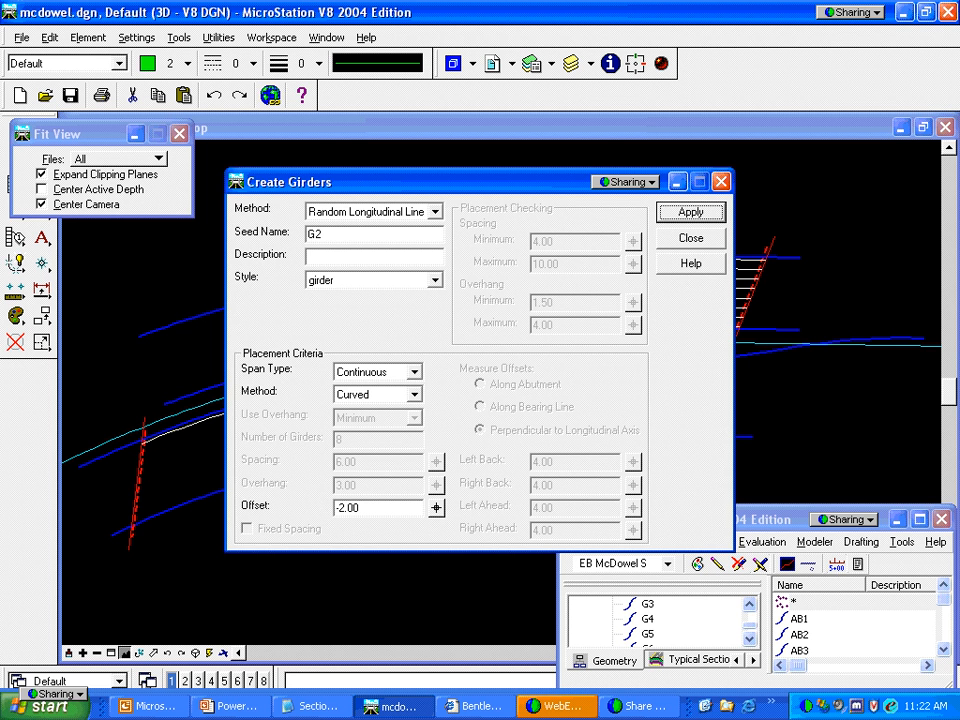
left_click(704, 215)
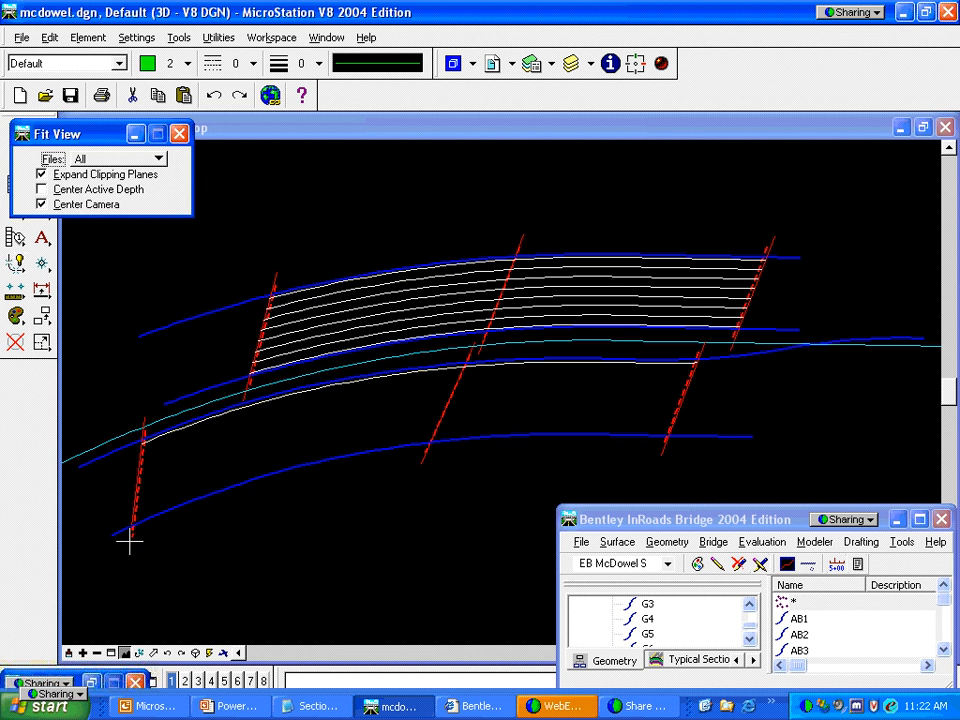
left_click(645, 440)
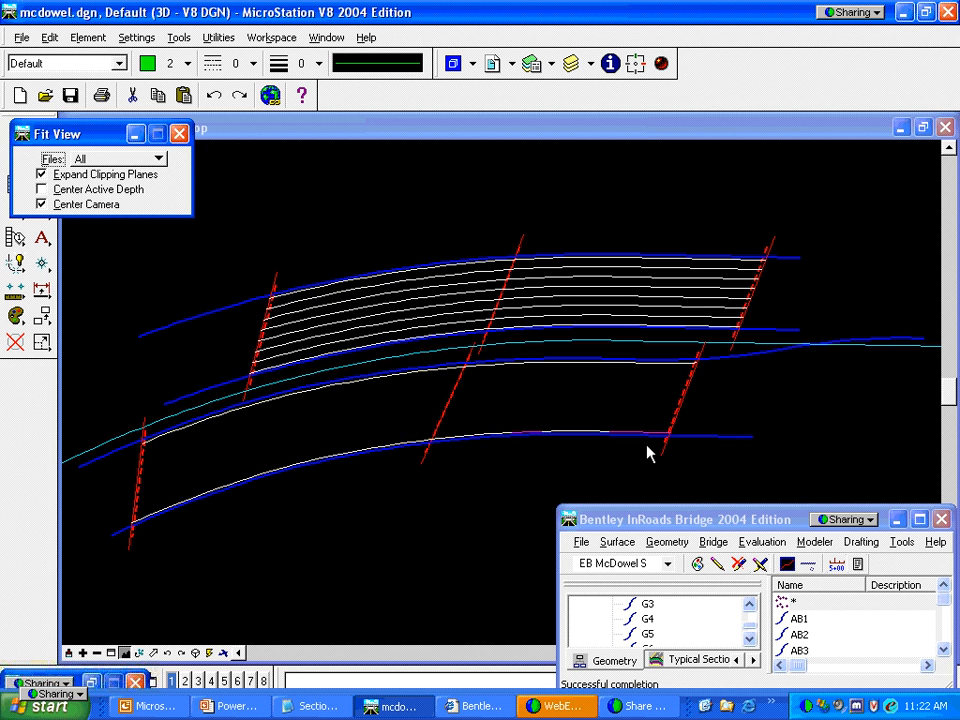
Set Method to Number of Girders with 6 girders, overhang minimum 6 and maximum 10
right_click(646, 445)
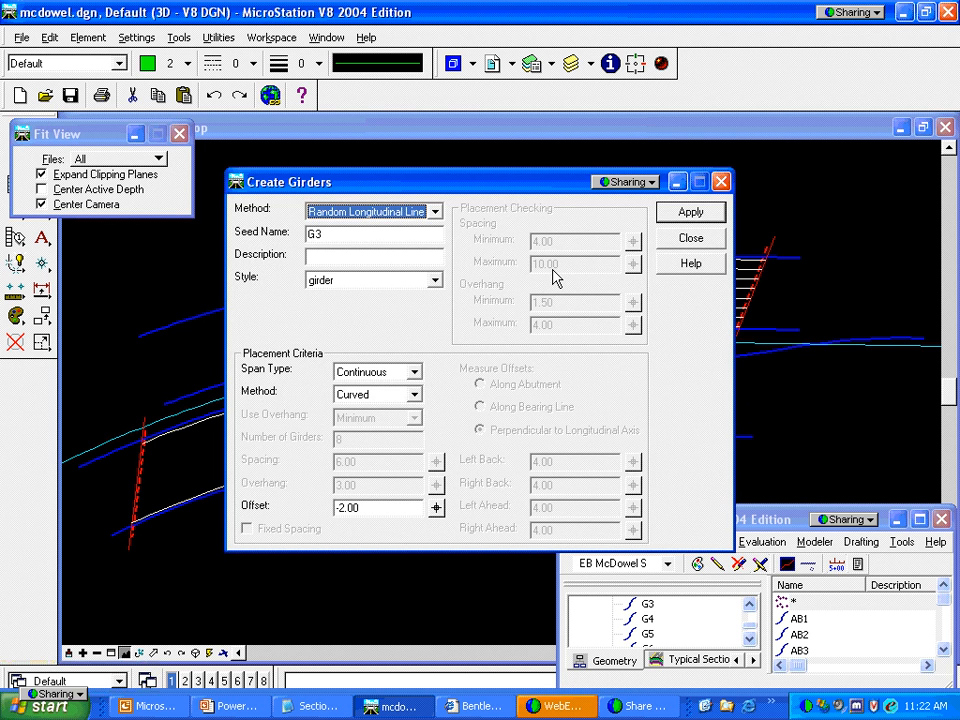
left_click(432, 213)
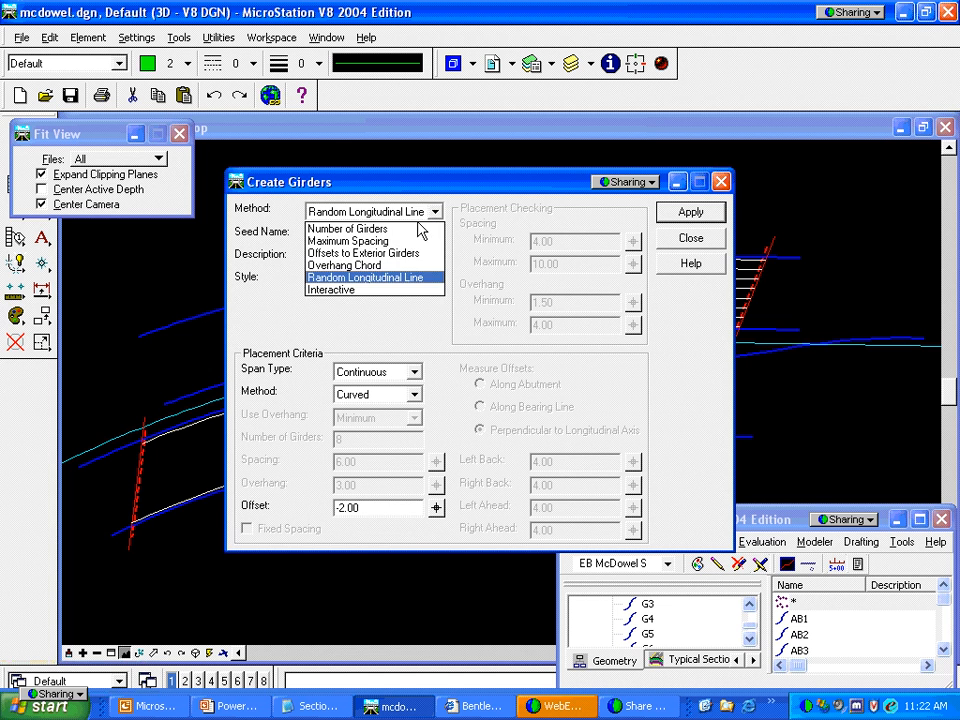
left_click(420, 229)
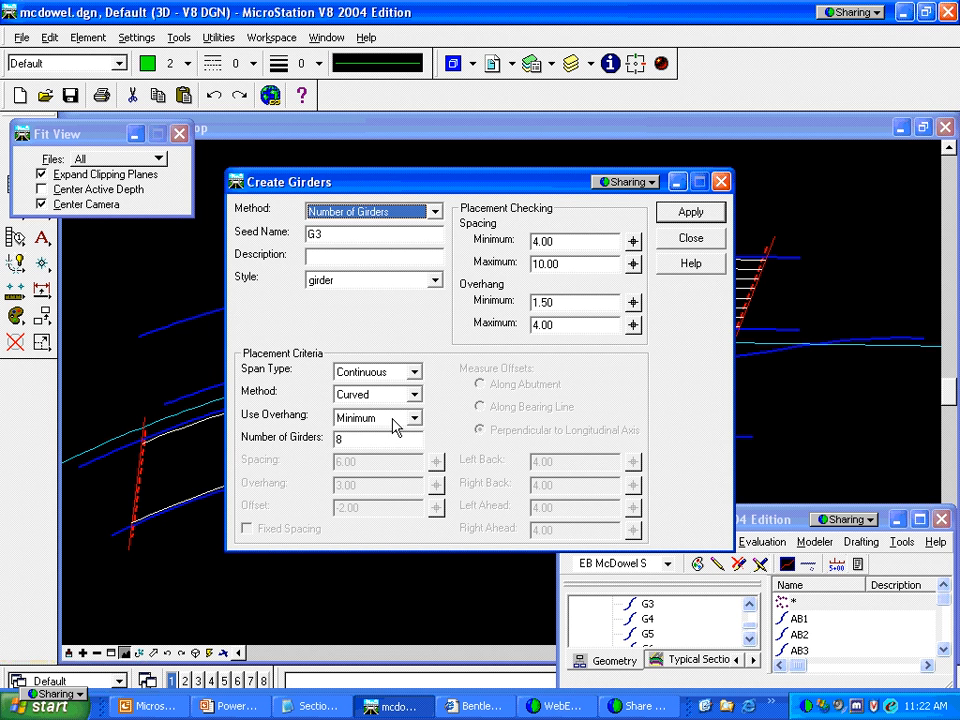
double_click(336, 440)
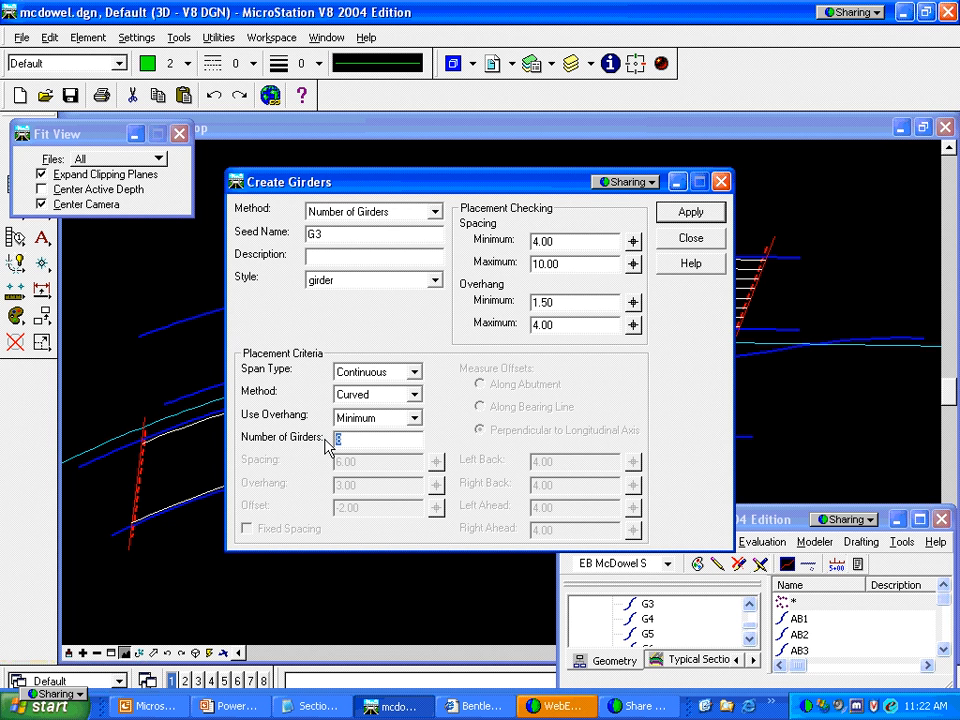
type("6")
key("Tab")
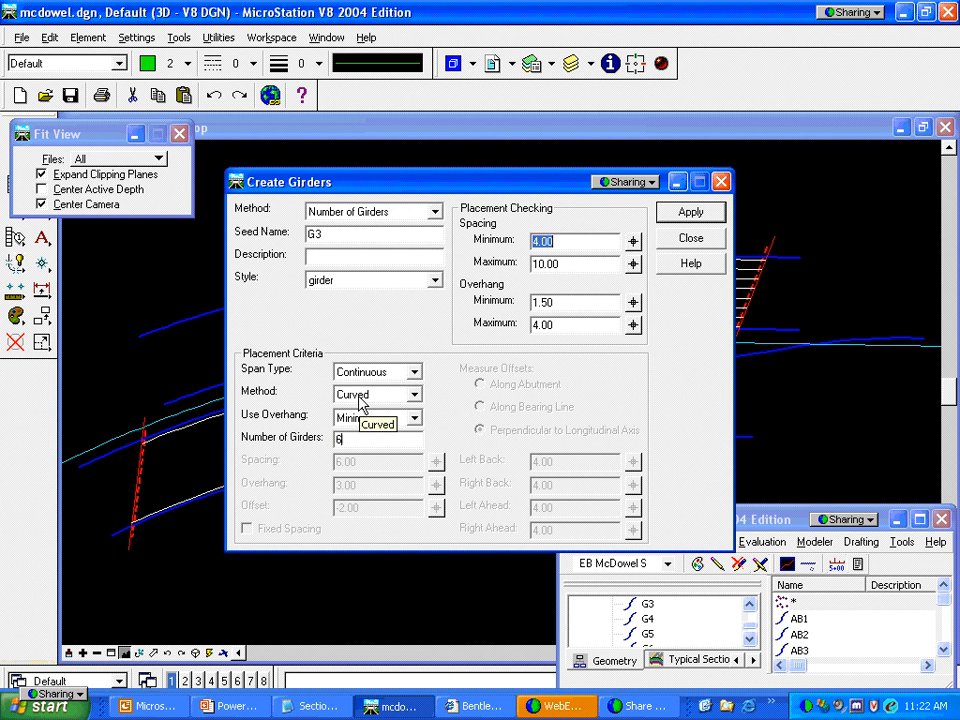
double_click(578, 303)
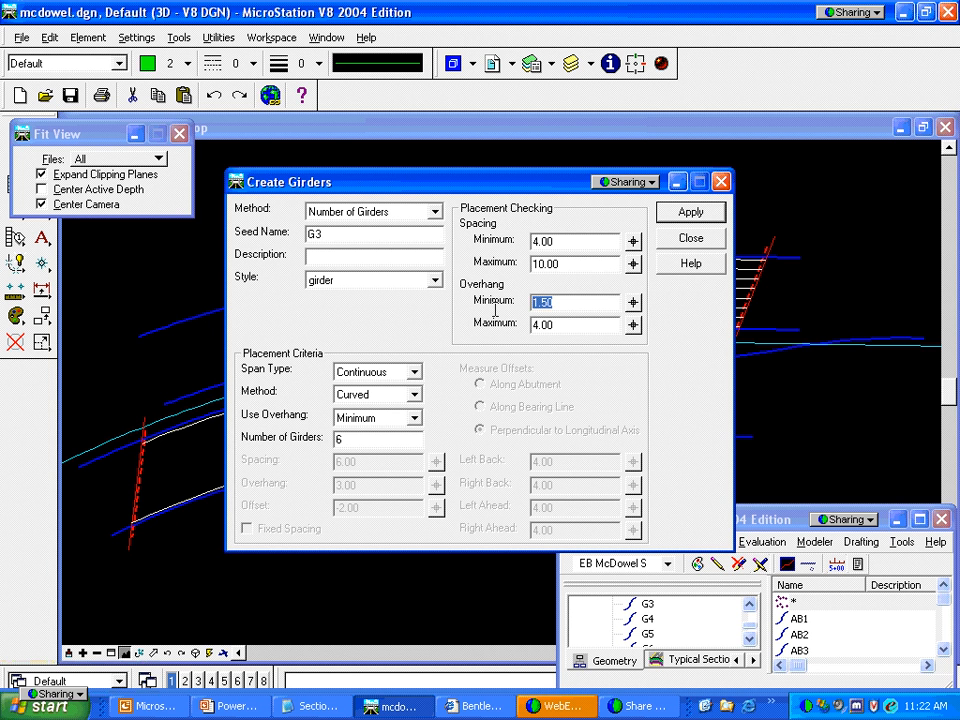
type("6")
key("Tab")
type("10")
key("Tab")
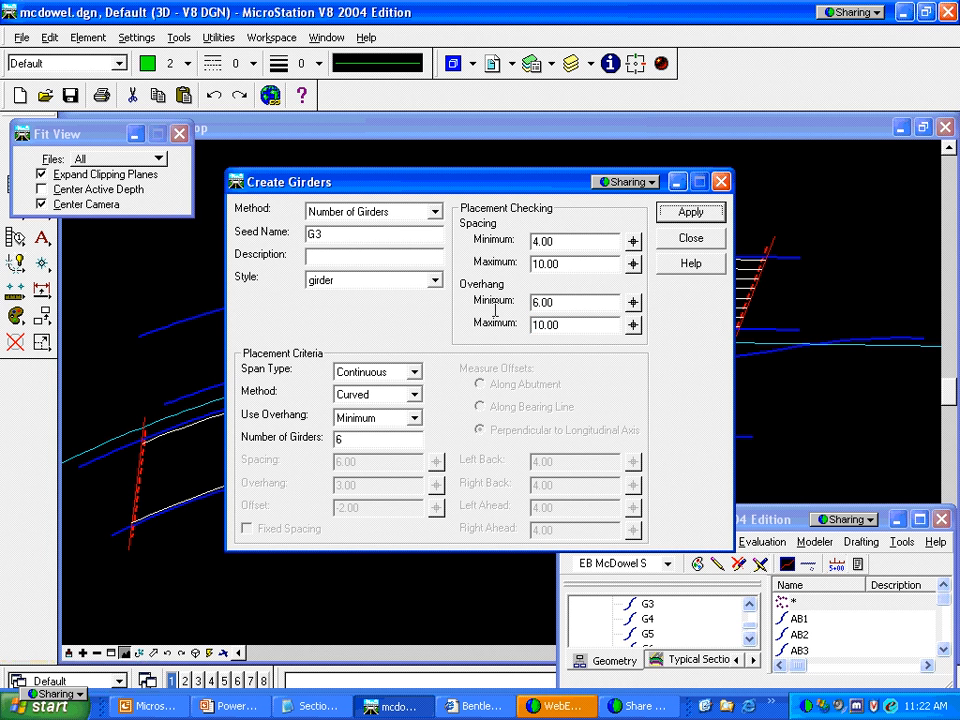
Apply and place the six girders in the lower span, accepting the preview
left_click(676, 214)
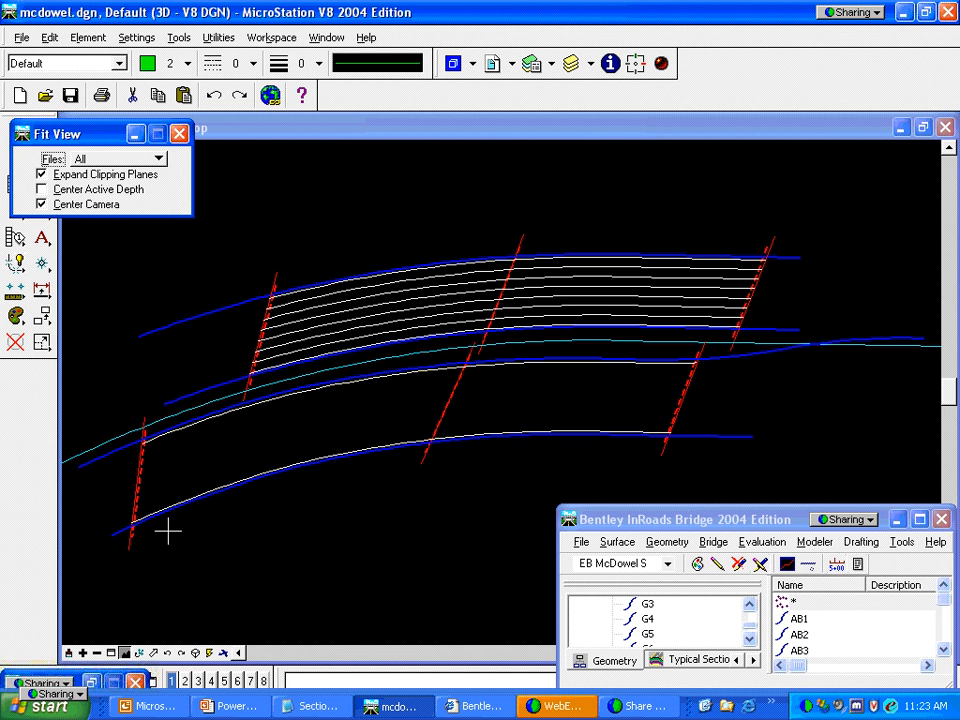
left_click(664, 445)
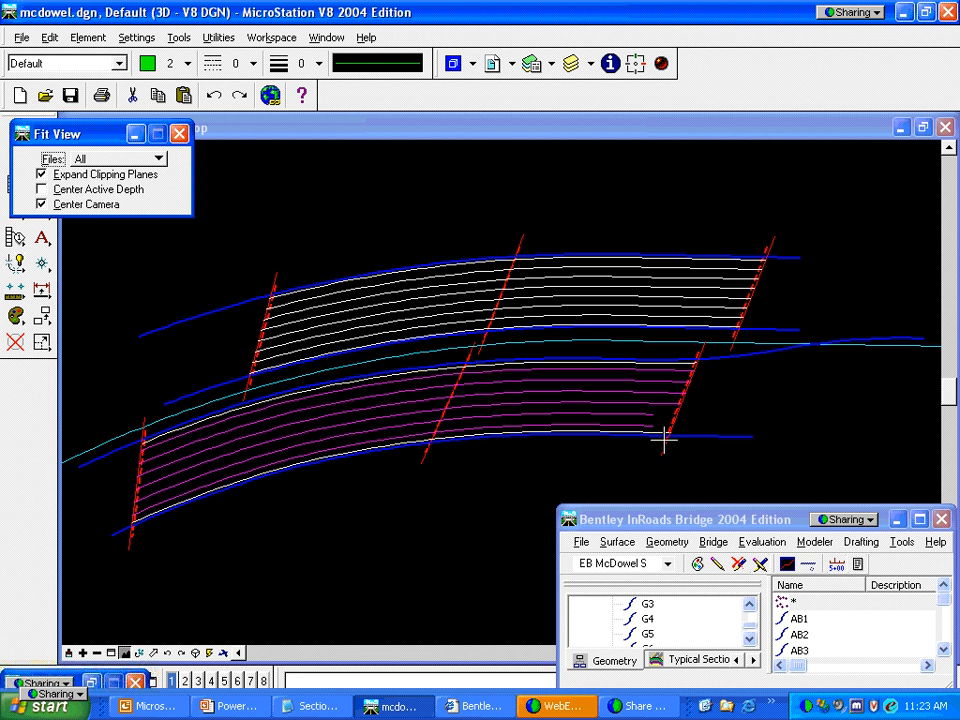
left_click(710, 391)
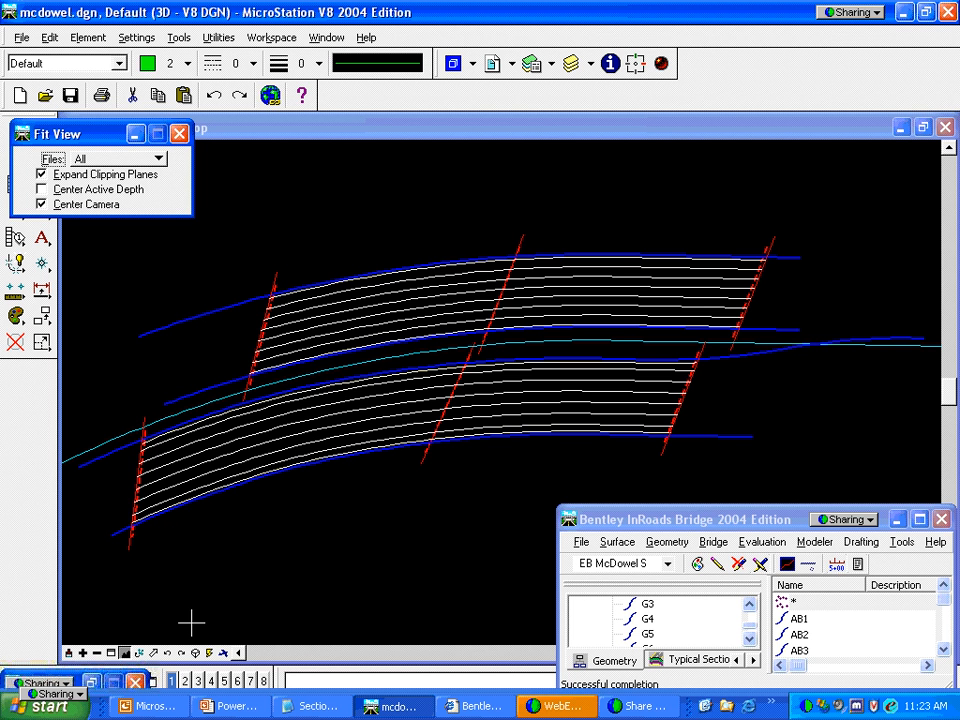
left_click(92, 682)
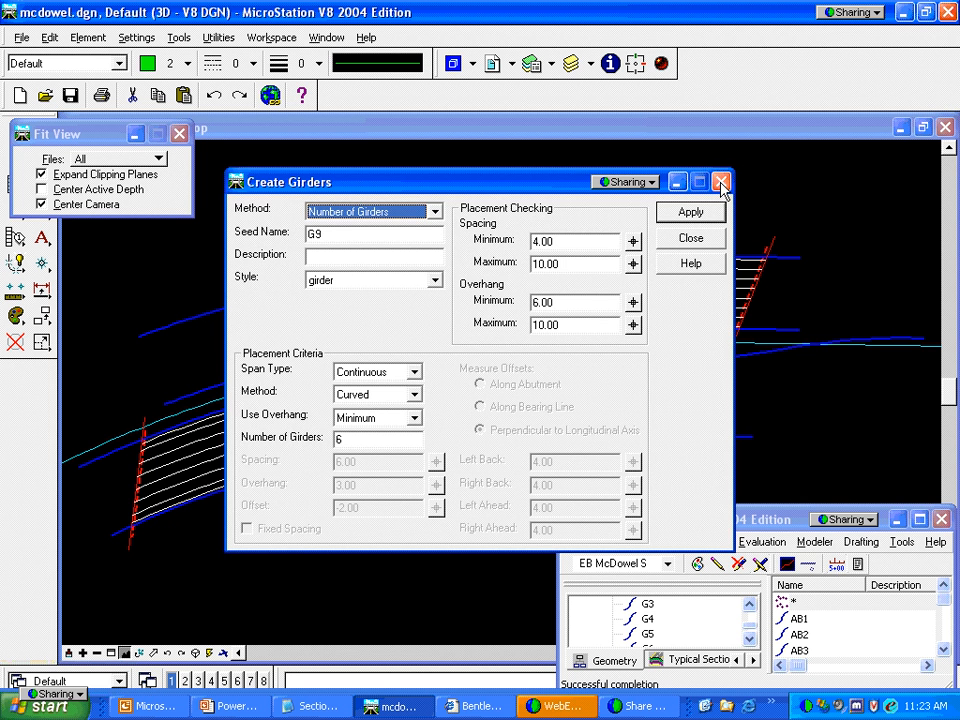
Close Create Girders and inspect Create Additional Framing's Number of Spaces method without applying
left_click(720, 184)
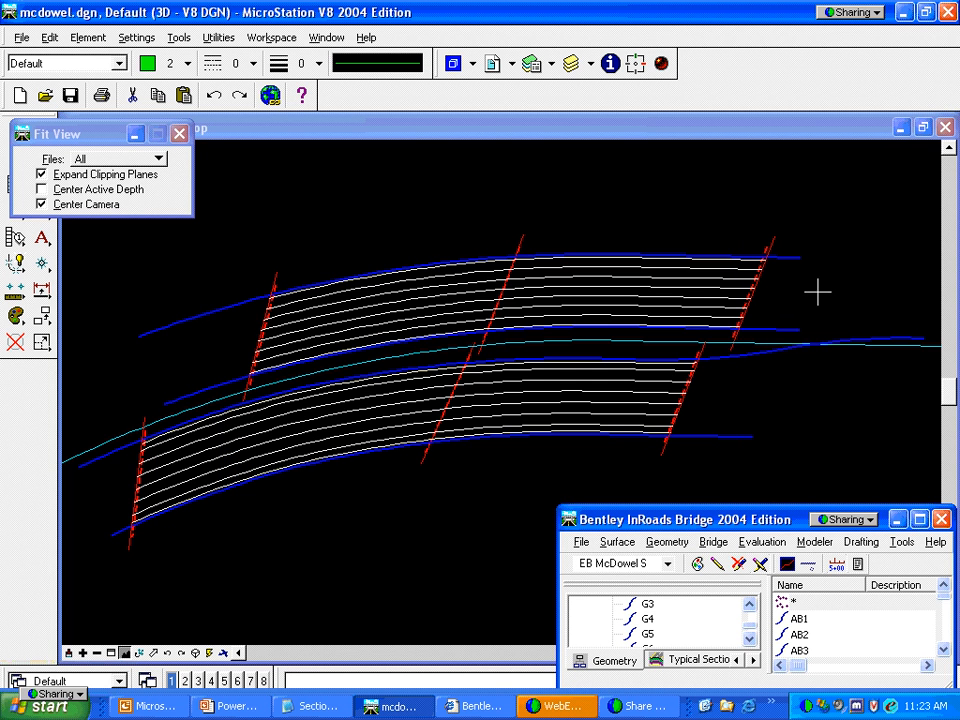
left_click(713, 541)
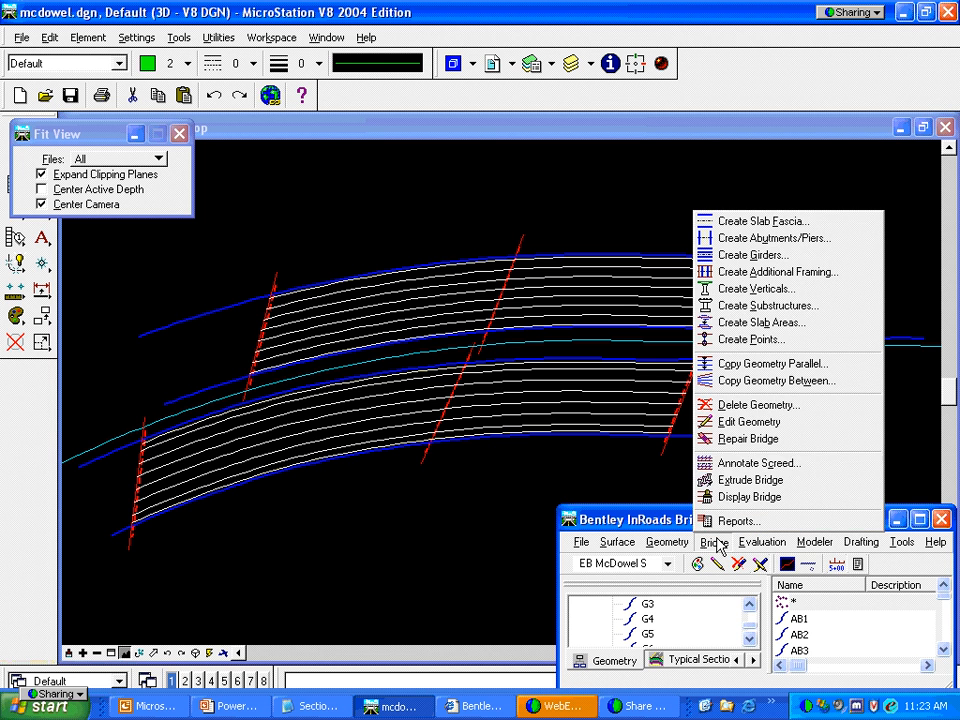
left_click(742, 279)
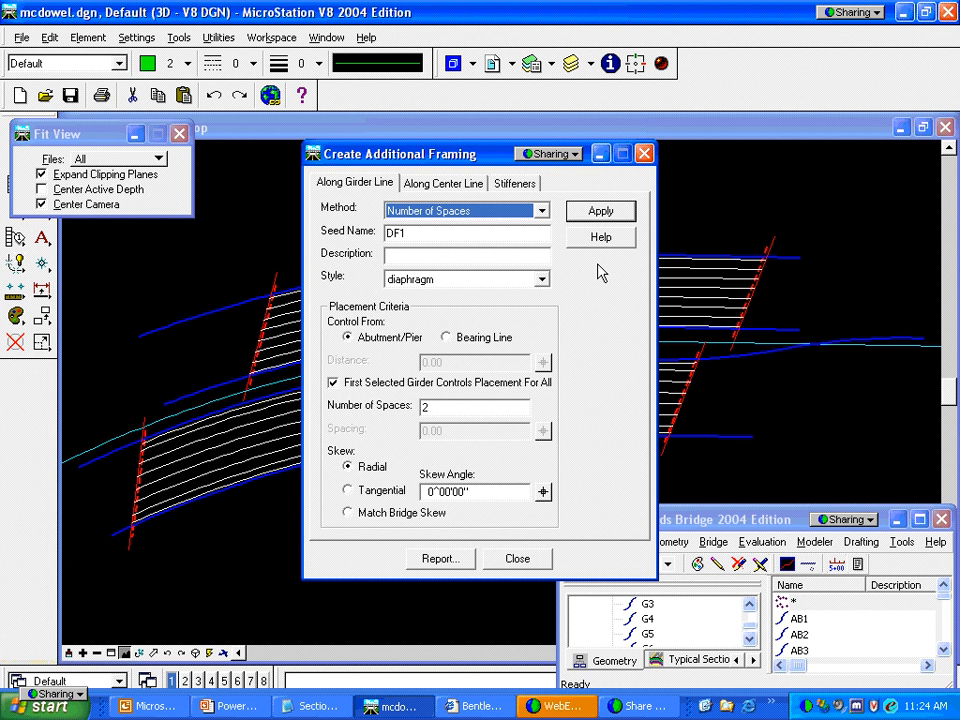
left_click(542, 212)
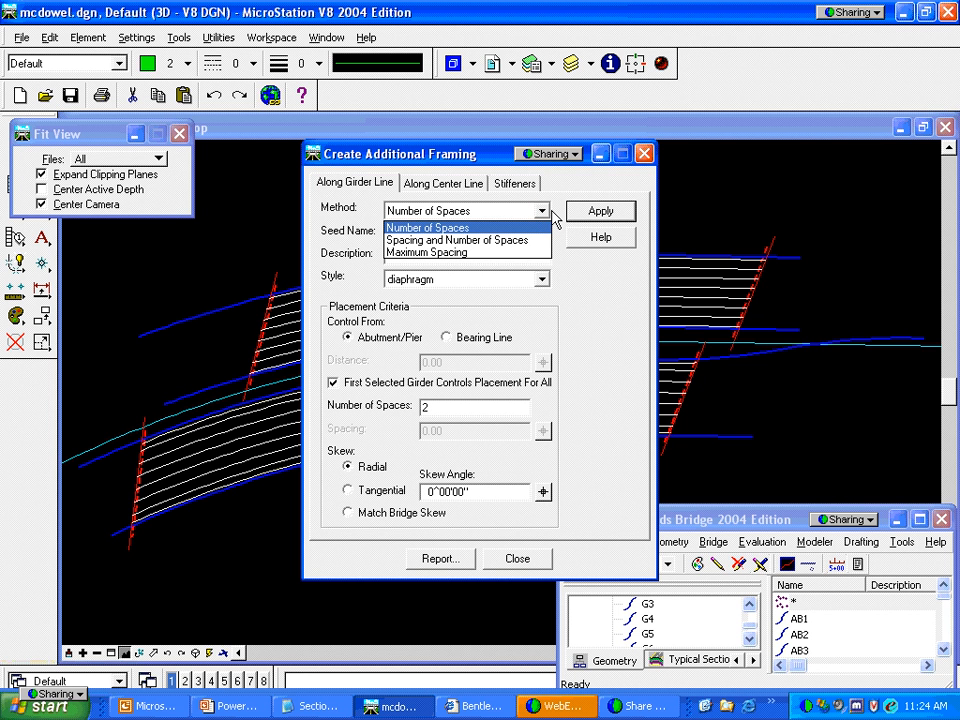
left_click(552, 215)
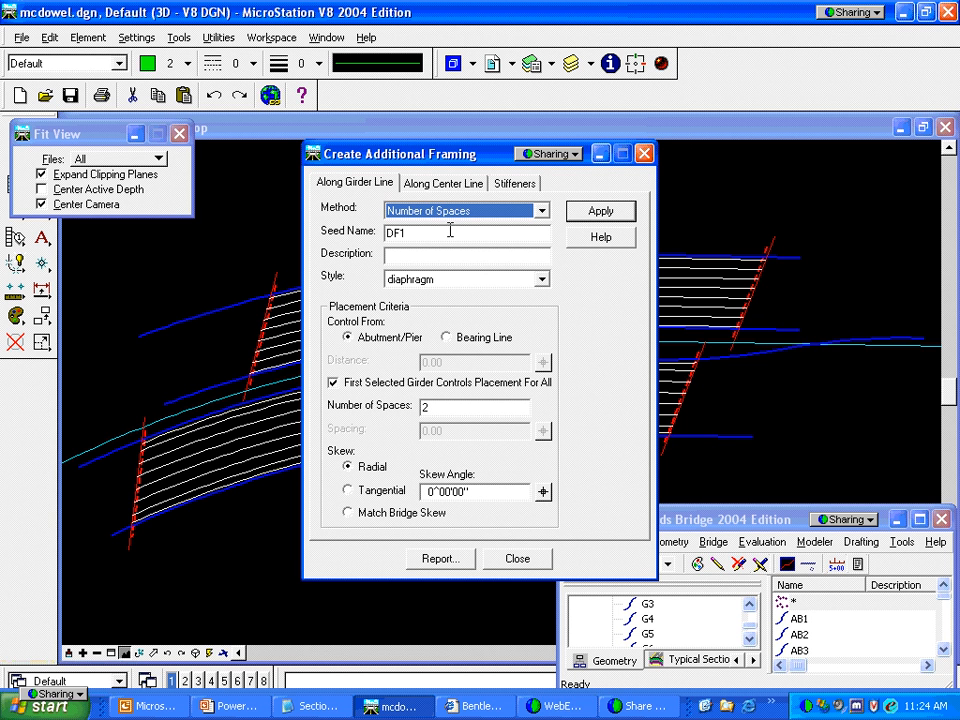
left_click(646, 155)
left_click(713, 541)
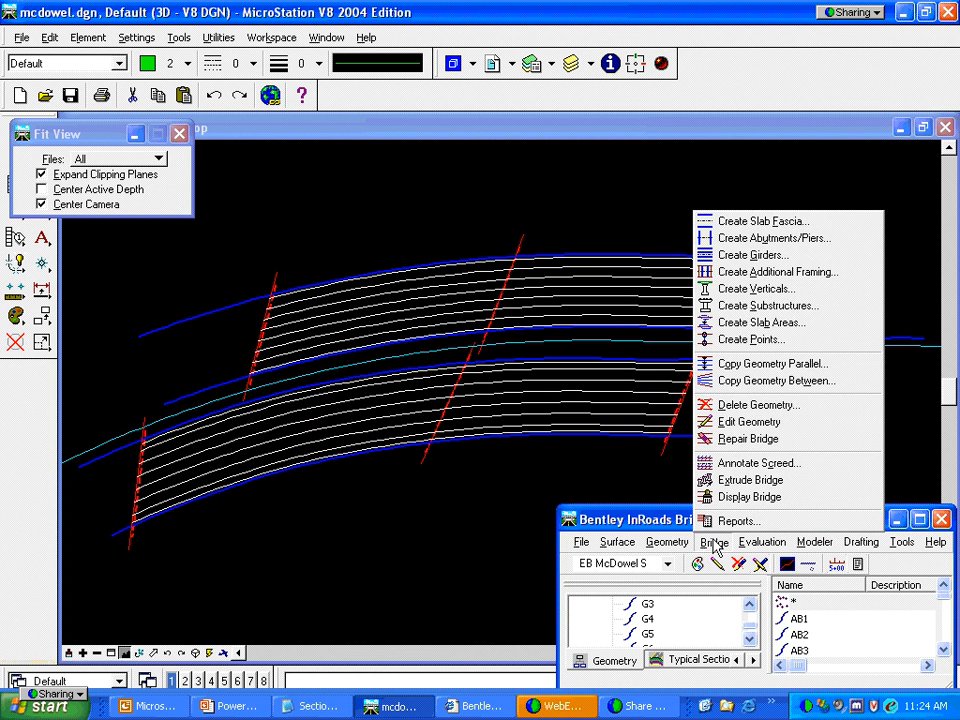
Open Create Verticals and browse the Plate and Covered and U-Beam tabs before returning to Standard
left_click(745, 290)
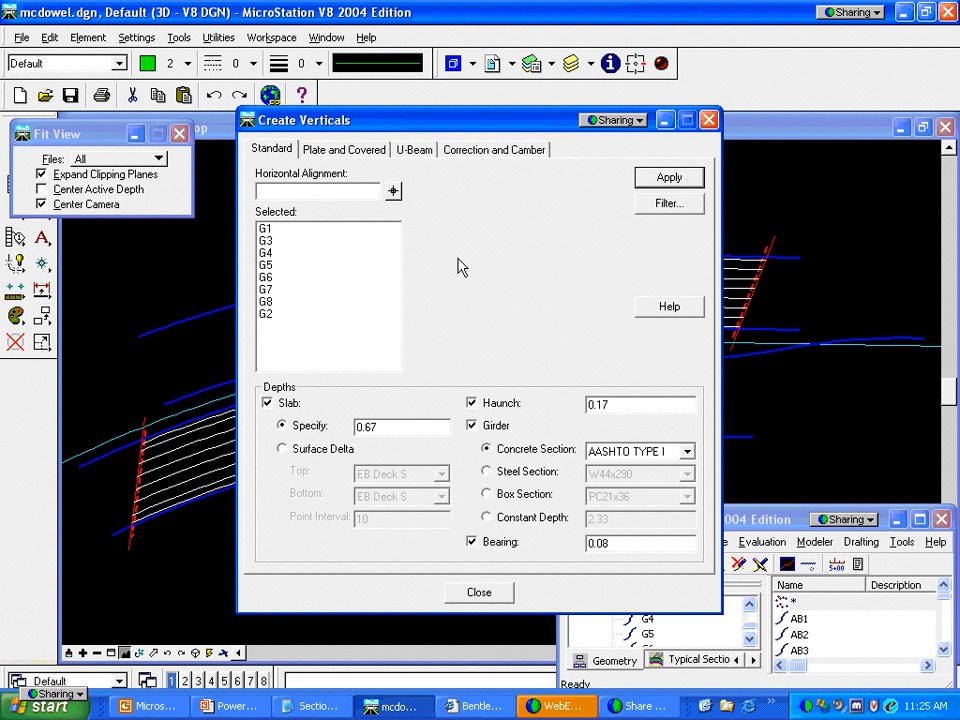
left_click(348, 151)
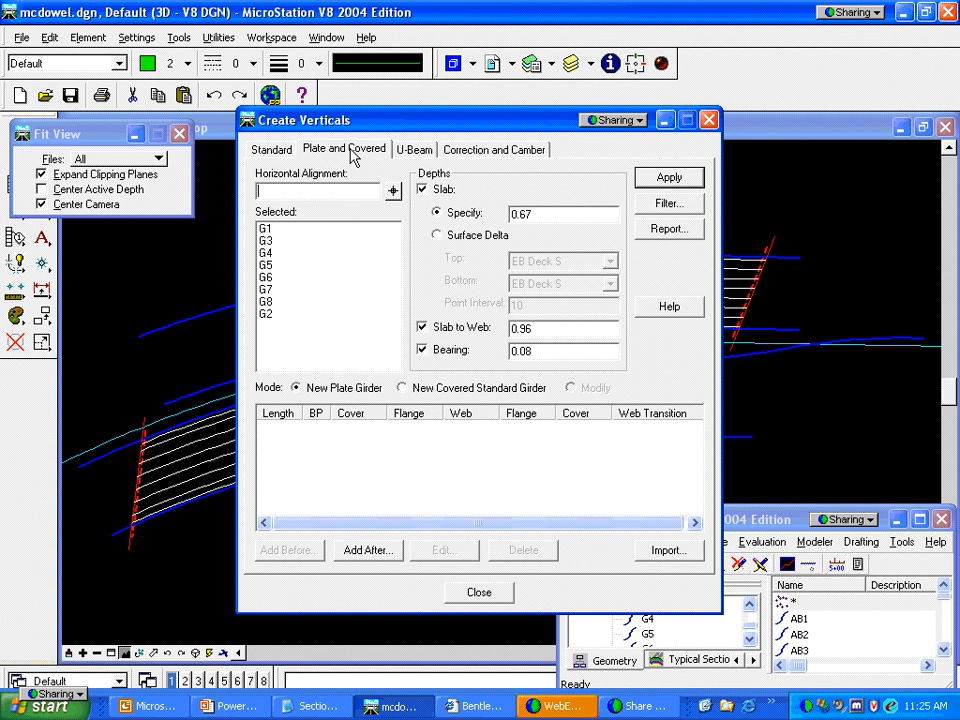
left_click(410, 151)
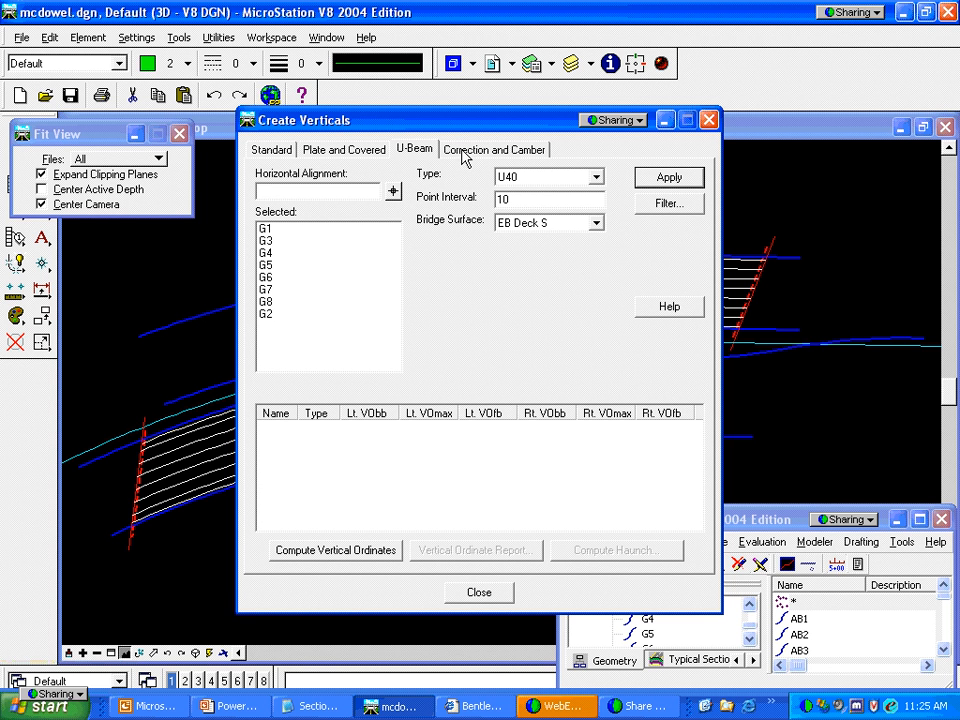
left_click(271, 151)
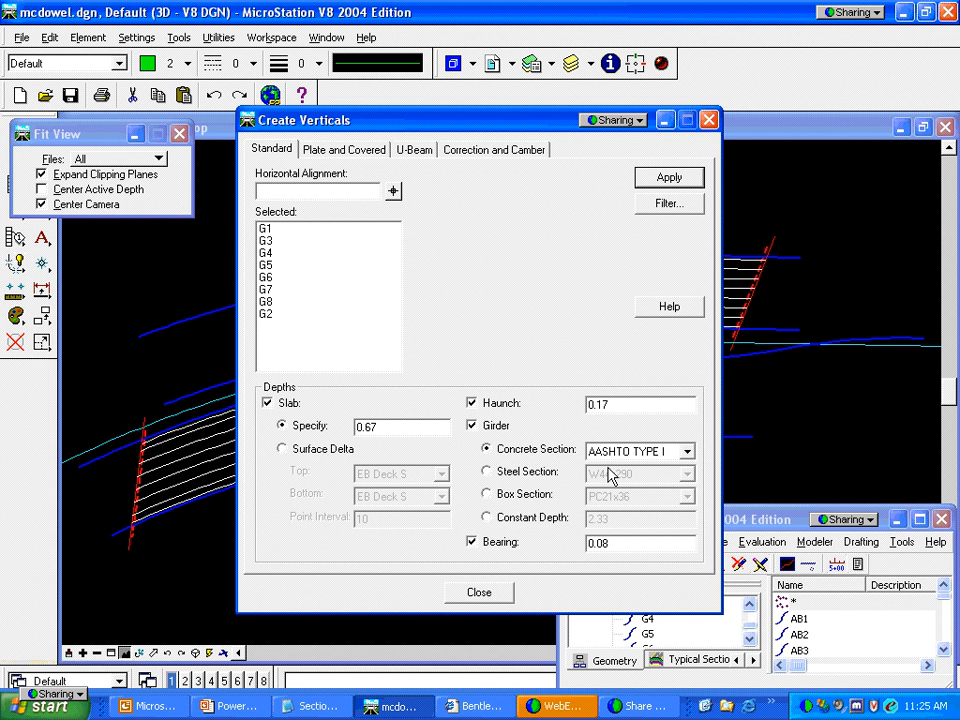
key("alt+Tab")
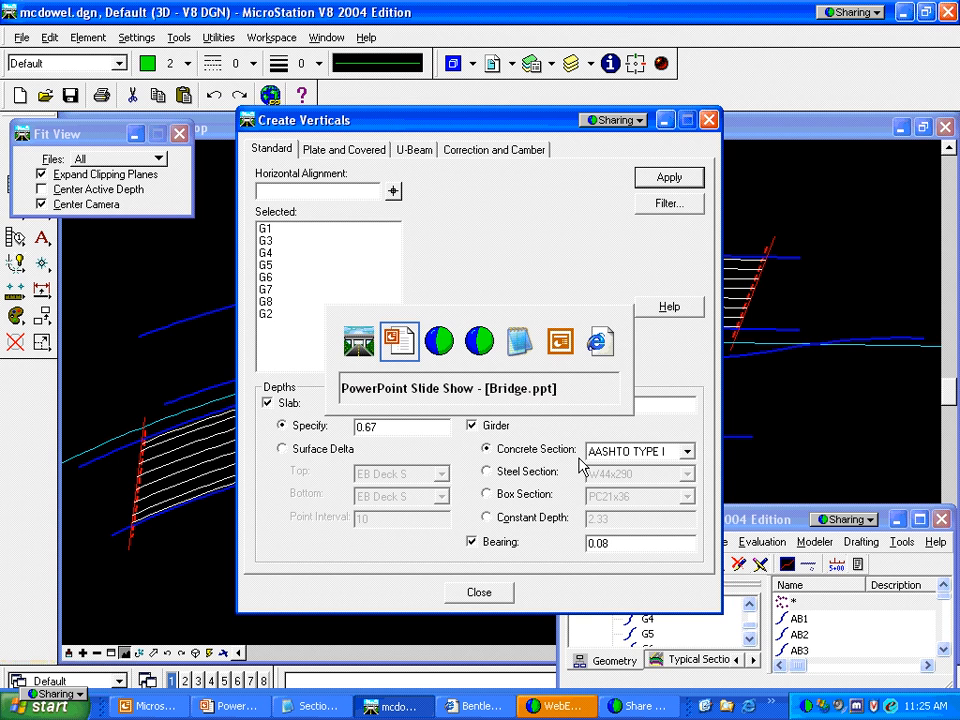
key("alt+Tab")
key("alt+Tab")
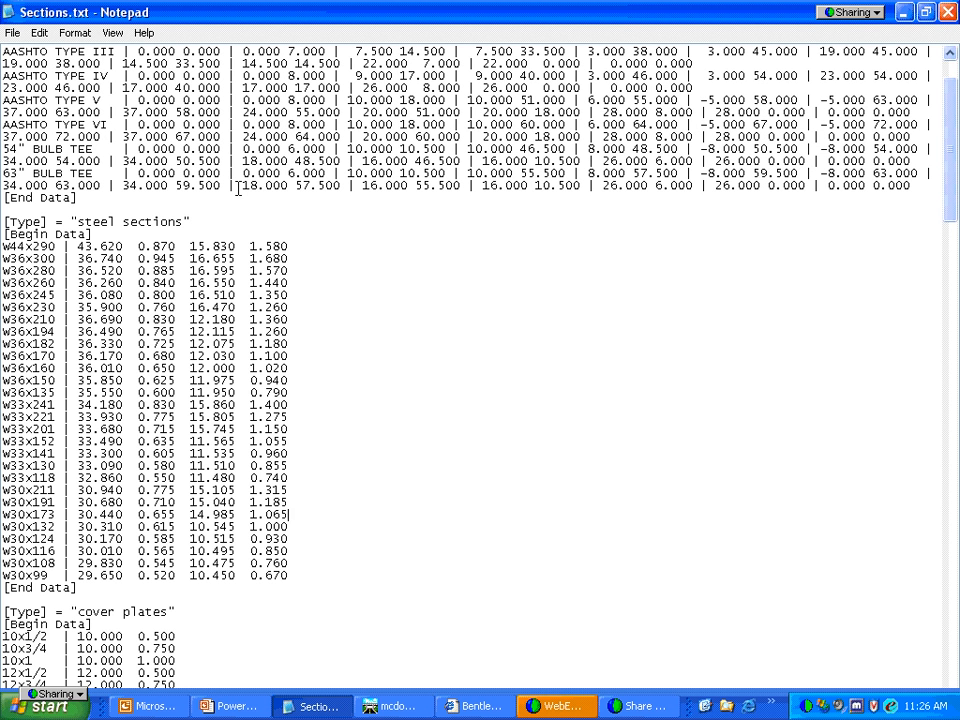
key("alt+Tab")
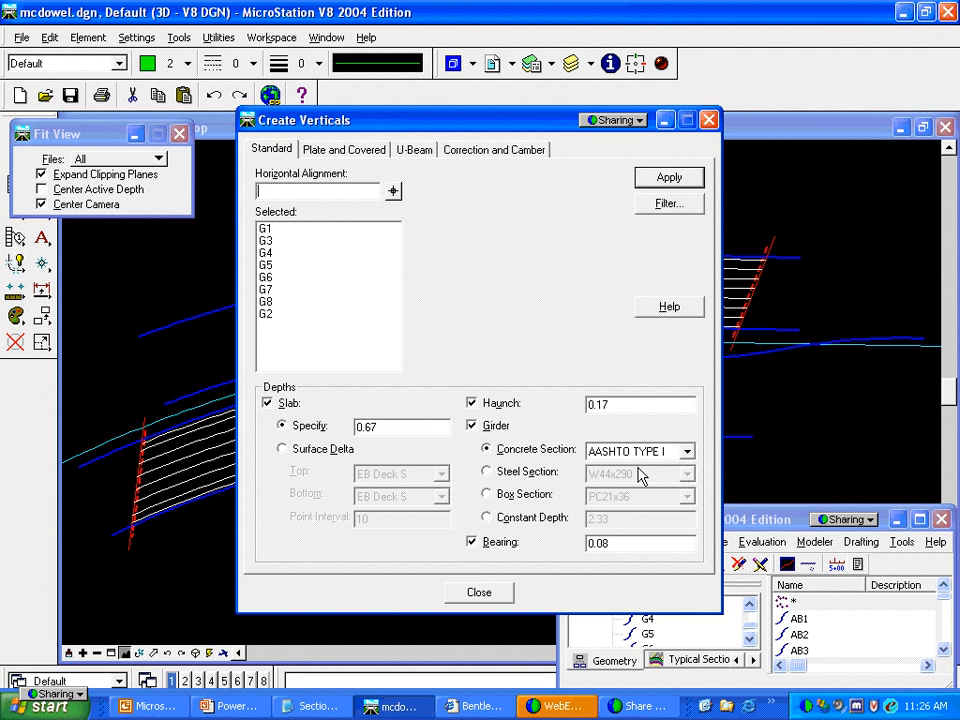
Reopen Create Verticals with WB McDowel N as the active bridge
left_click(480, 592)
left_click(666, 564)
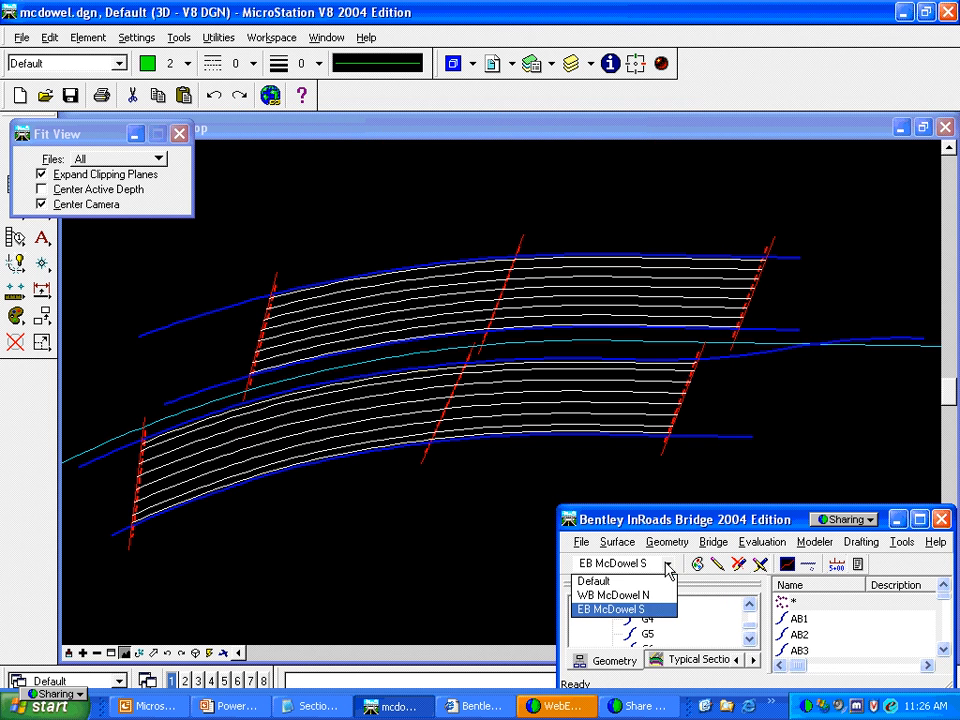
left_click(655, 596)
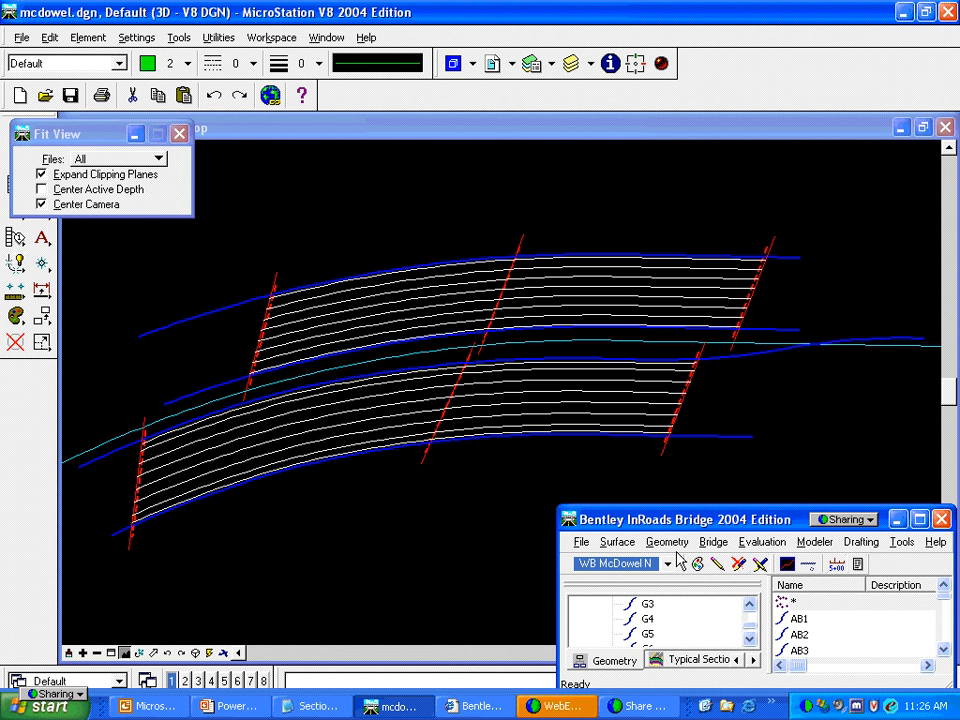
left_click(710, 543)
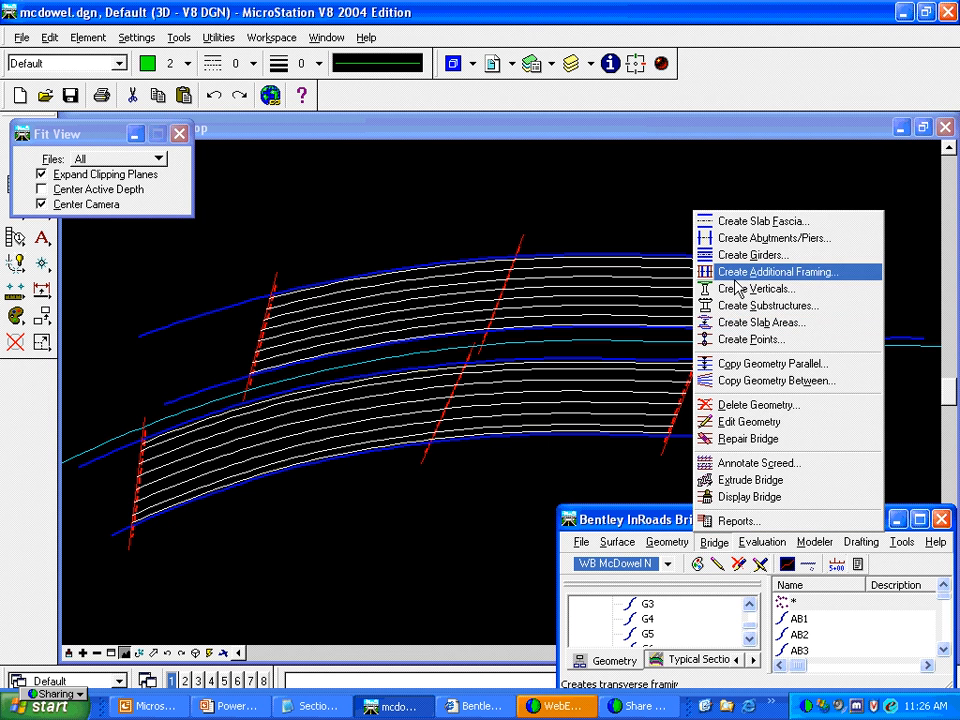
left_click(737, 292)
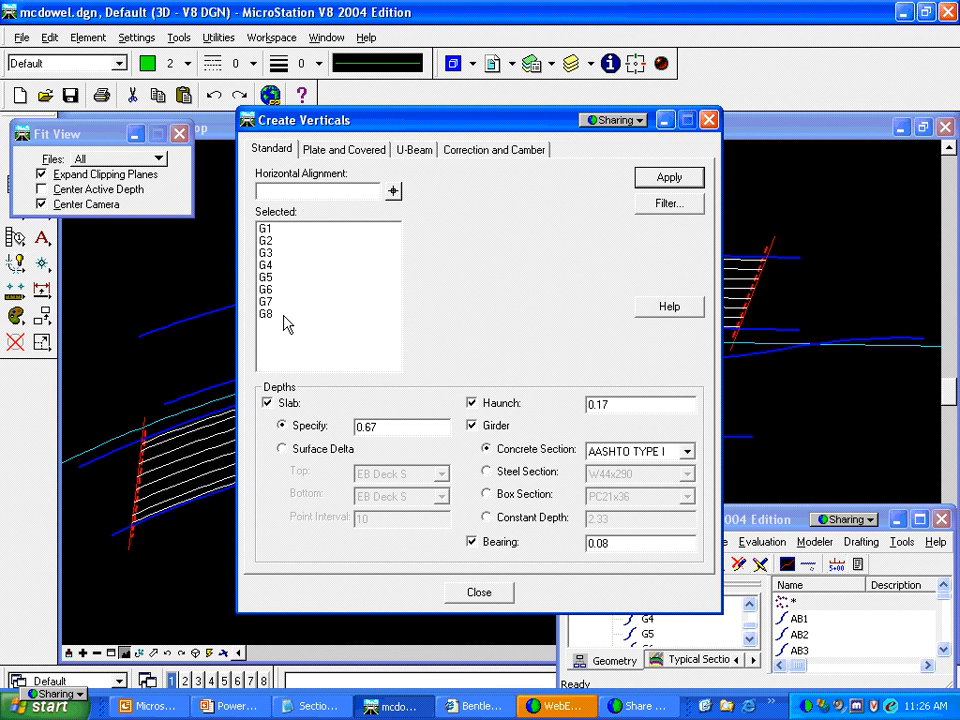
Set slab depth 0.92, turn off haunch, use steel section W44x290, apply and close
left_click_drag(400, 426, 316, 426)
type(".92")
key("Tab")
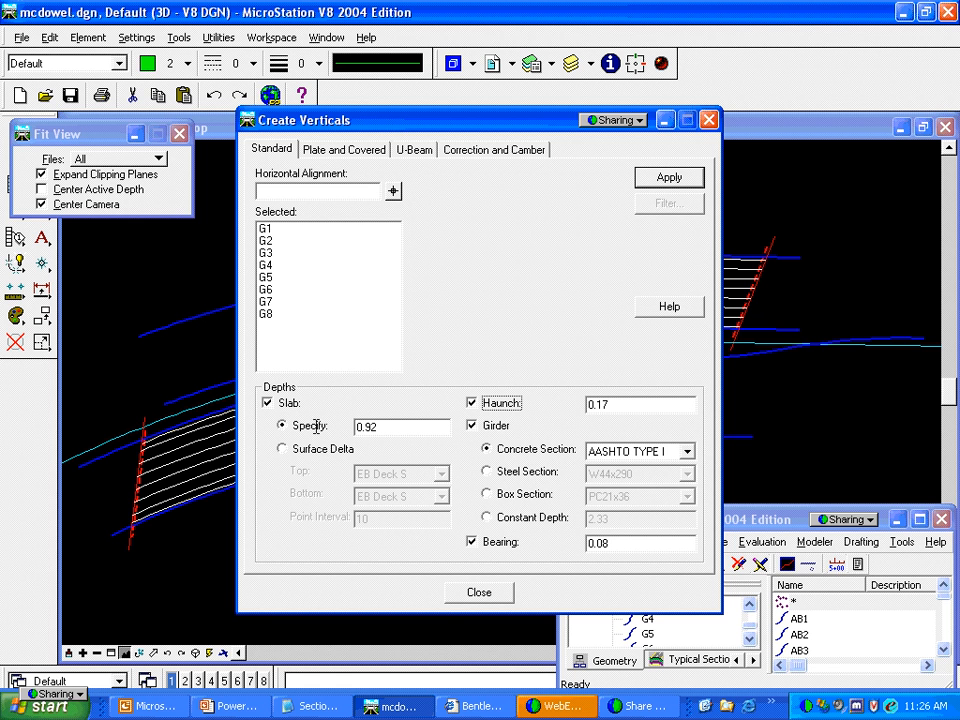
left_click(472, 403)
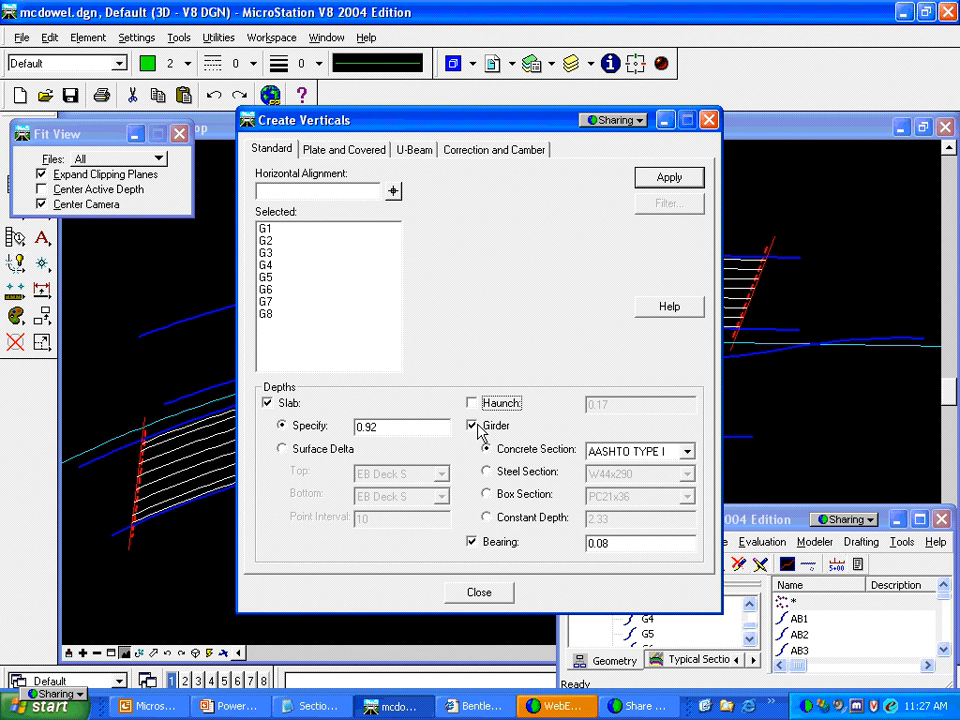
left_click(488, 472)
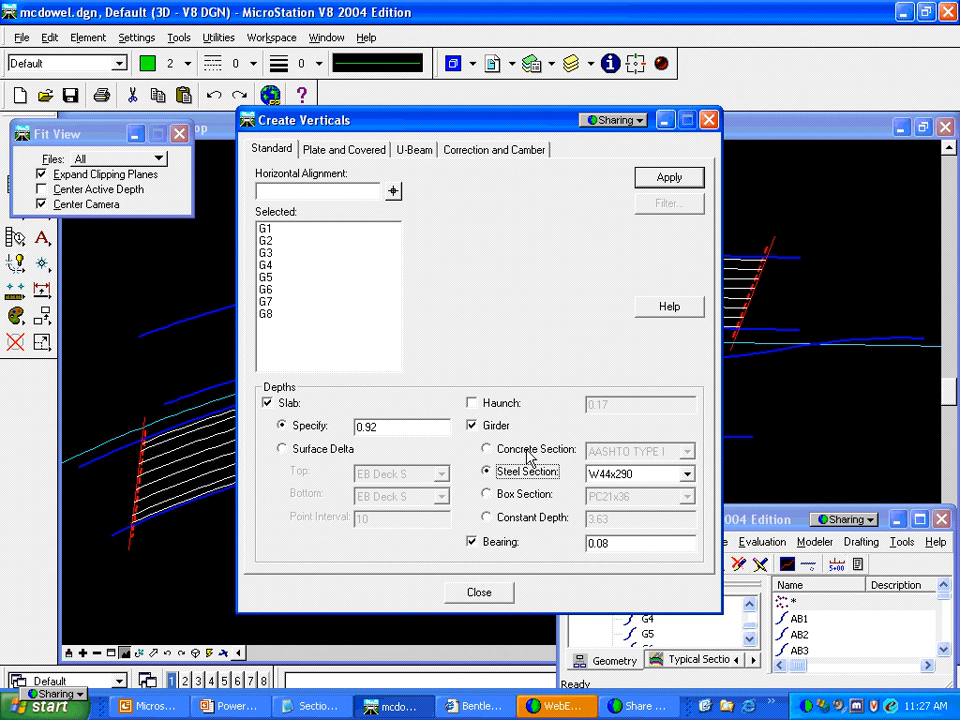
left_click(657, 178)
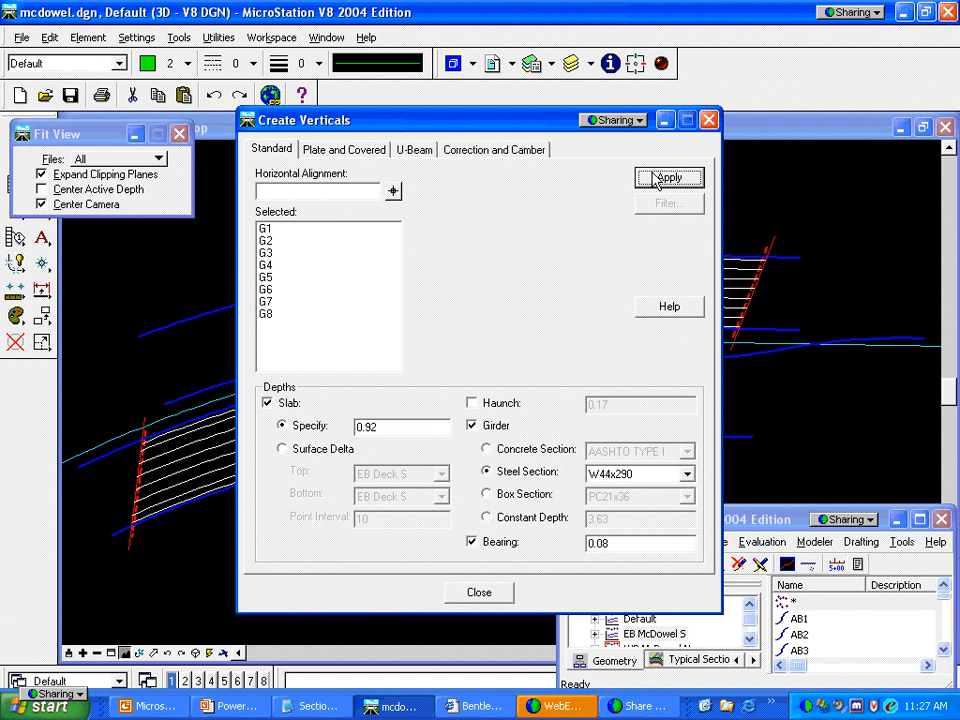
left_click(708, 121)
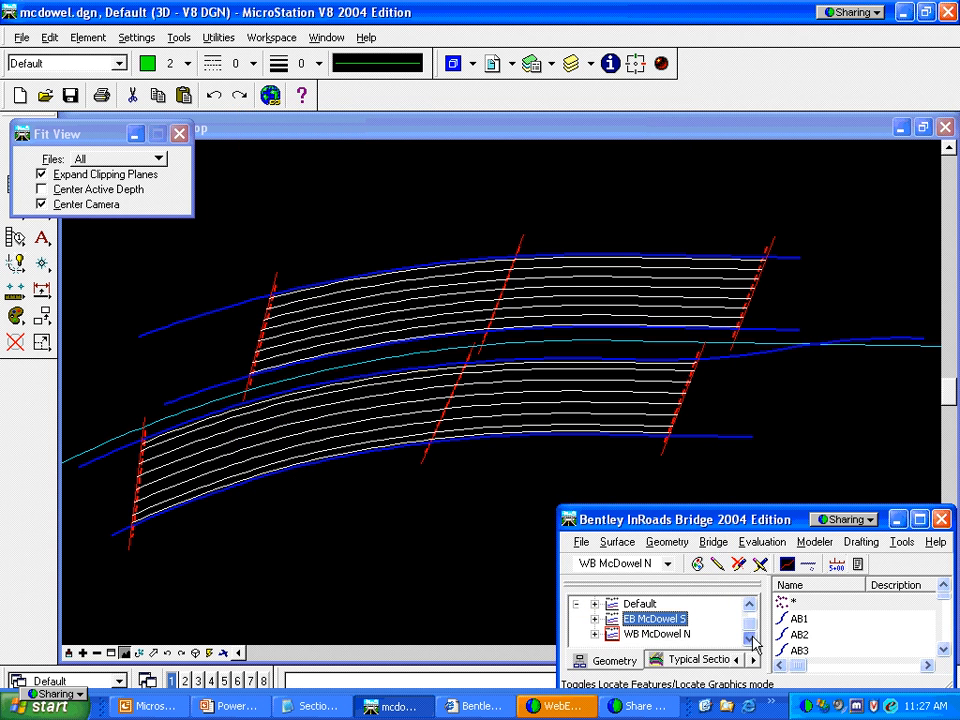
Expand the WB McDowel N geometry and check G1's girder and slab entries
left_click(595, 634)
left_click(750, 640)
left_click(750, 640)
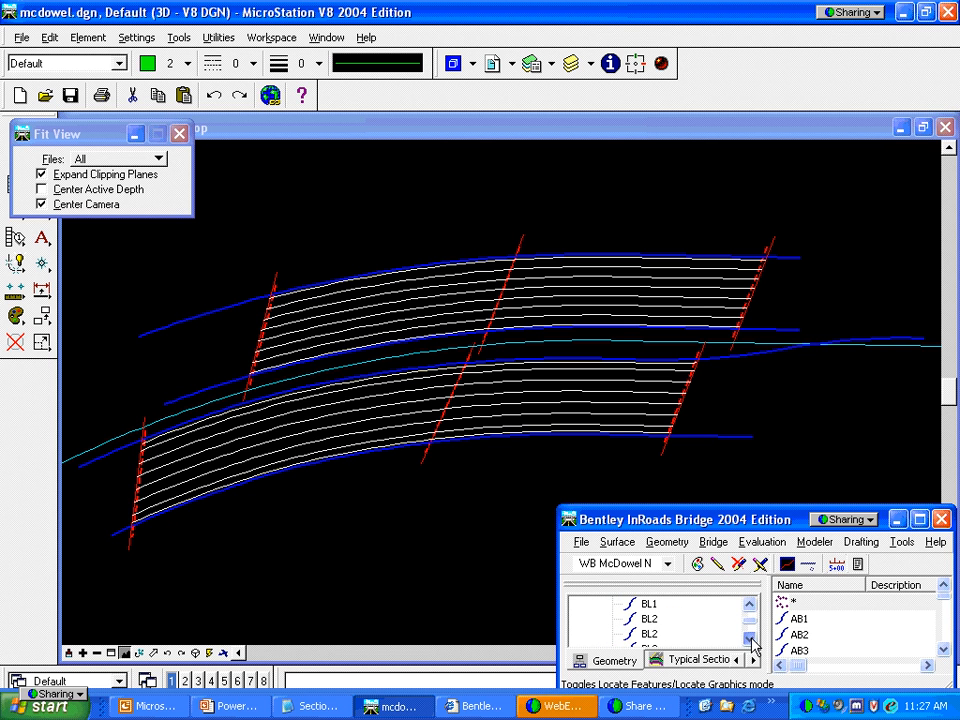
left_click(750, 640)
left_click(612, 604)
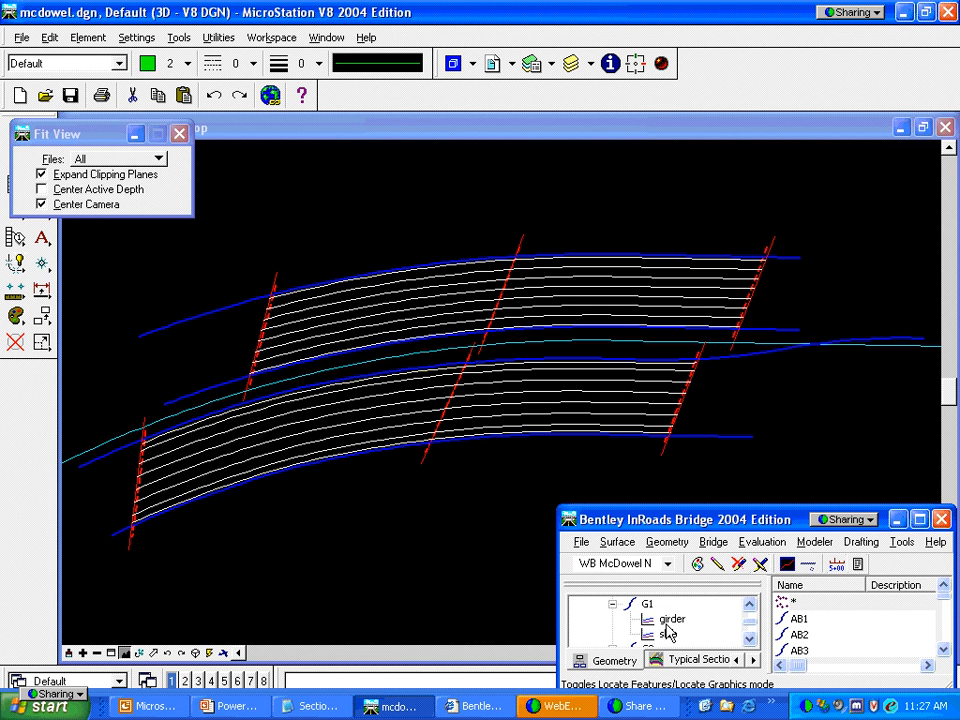
left_click(613, 604)
Make EB McDowel S active and open Create Verticals on the Plate and Covered tab
left_click(664, 564)
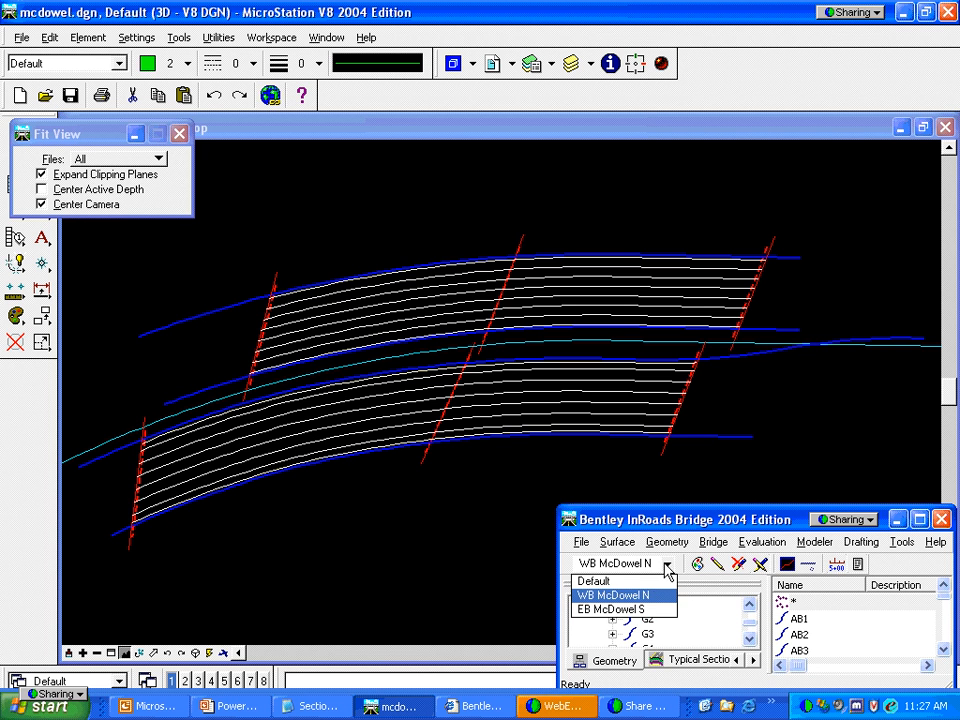
left_click(646, 610)
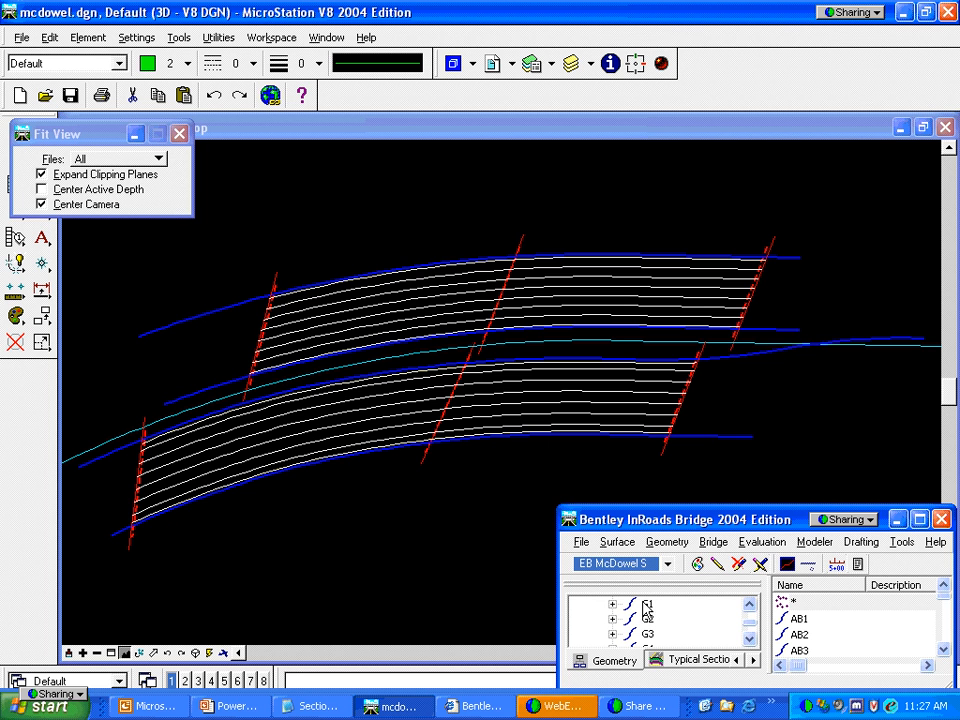
left_click(714, 545)
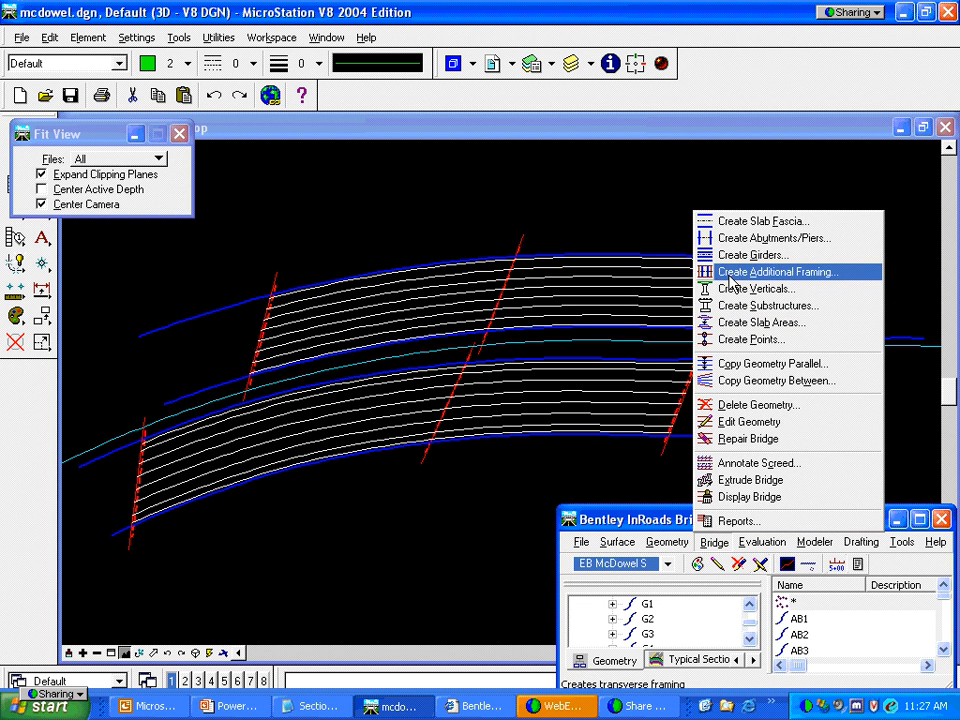
left_click(737, 289)
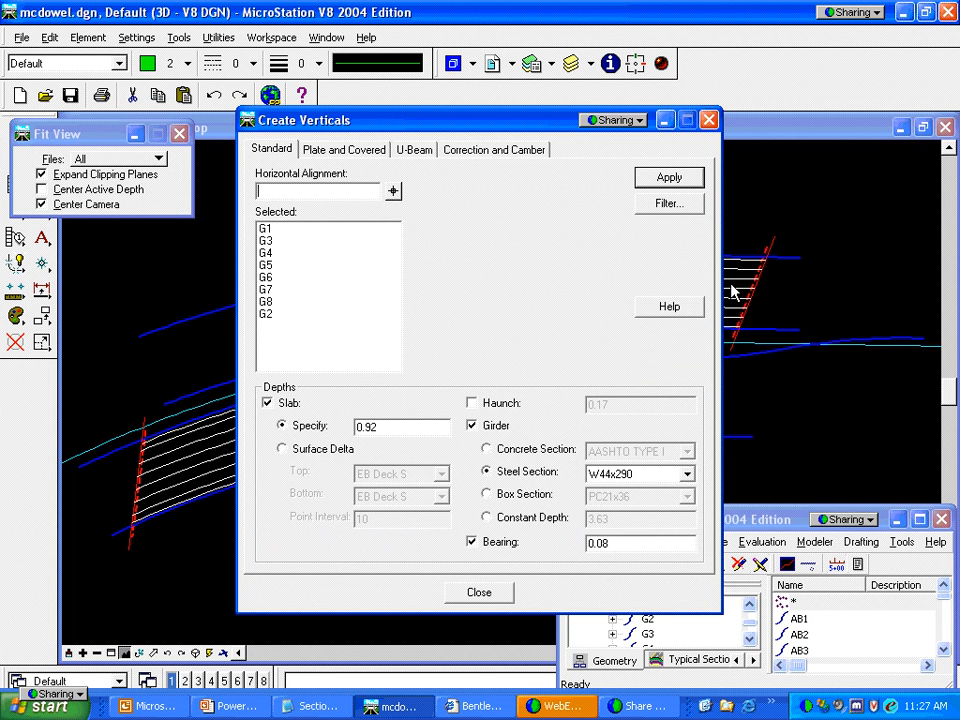
left_click(343, 150)
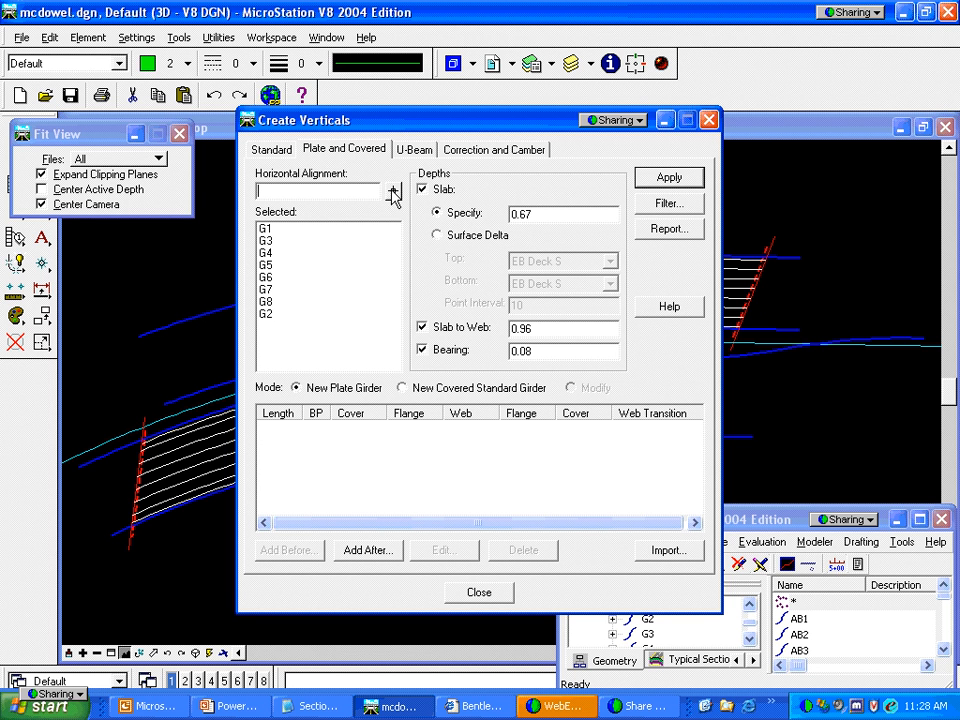
Filter the girder list so only G1 and G2 remain selected
left_click(281, 191)
left_click(645, 208)
left_click(530, 381)
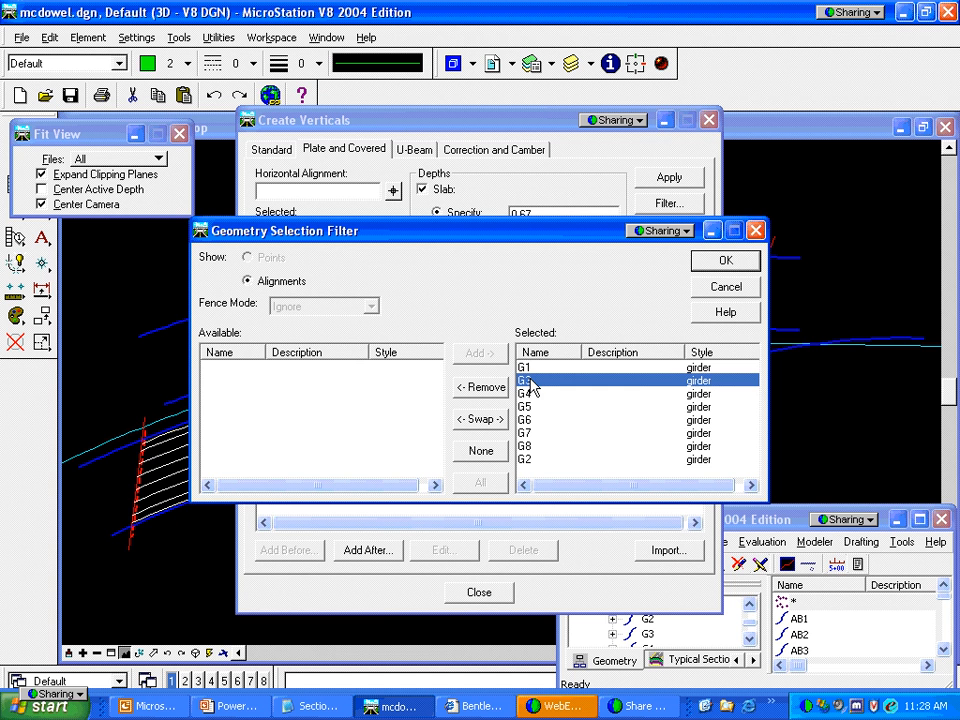
left_click(532, 447, "shift")
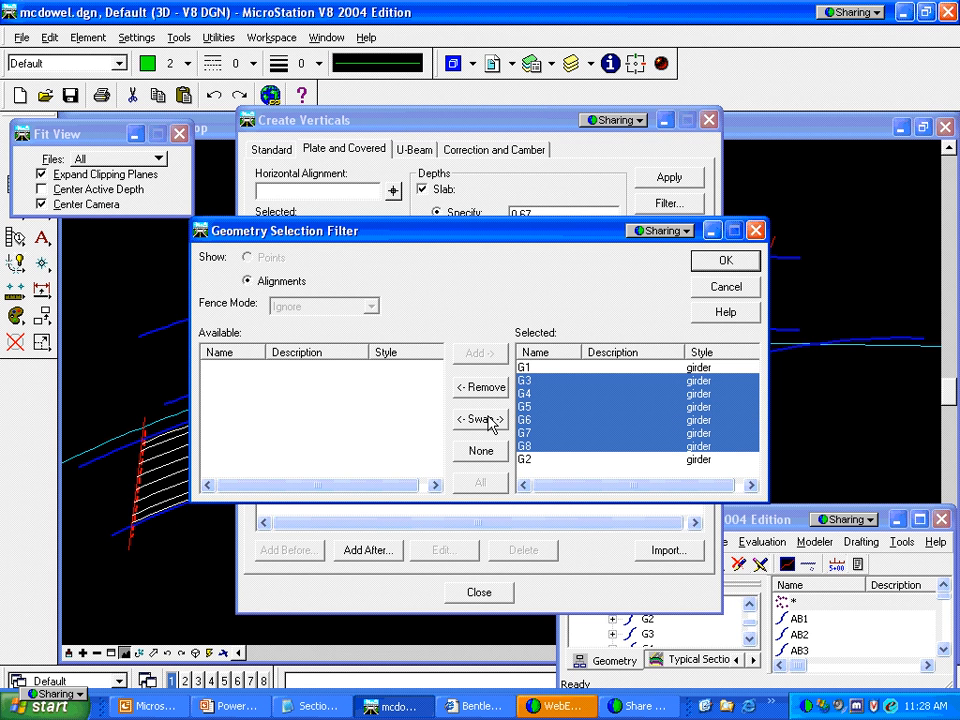
left_click(490, 424)
left_click(716, 259)
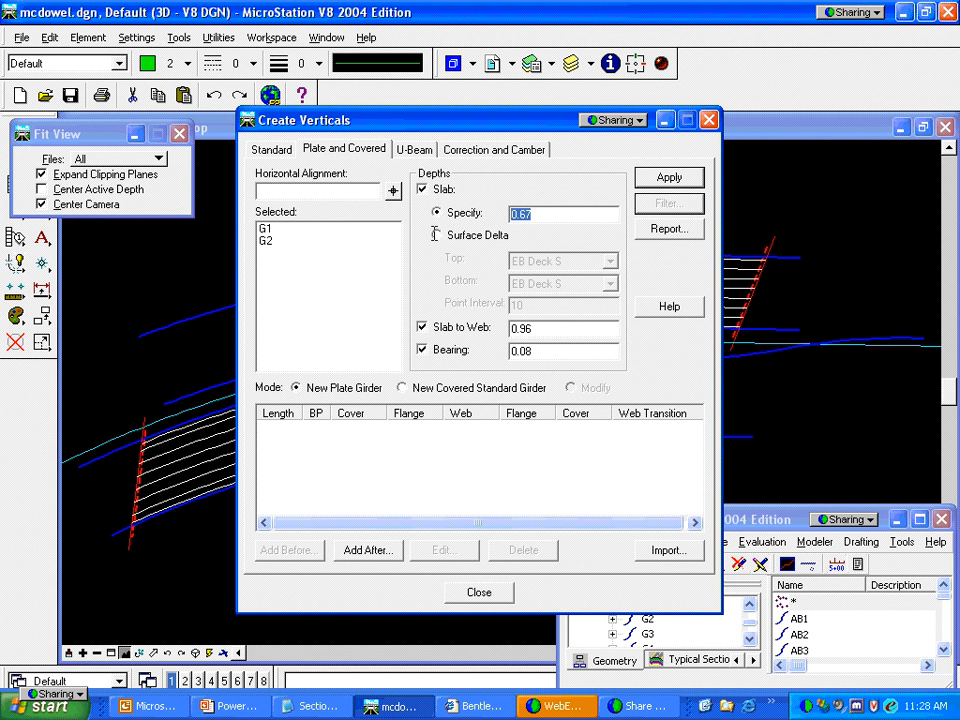
Set slab depth 0.92, turn off Slab to Web, and start adding a plate girder section
key("BackSpace")
key("Tab")
left_click(422, 330)
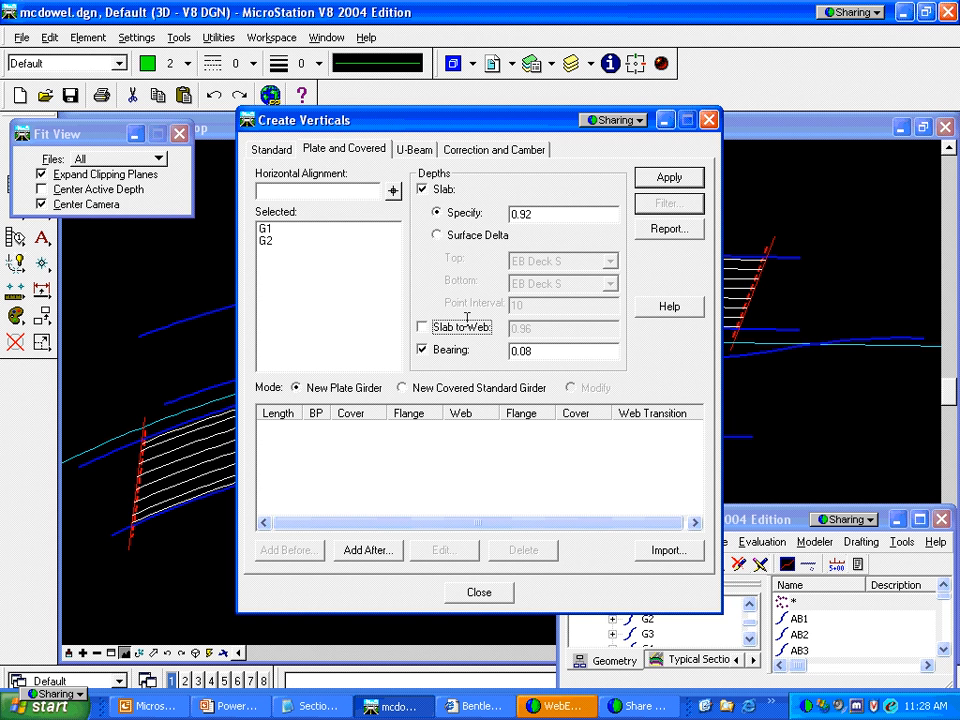
left_click(384, 558)
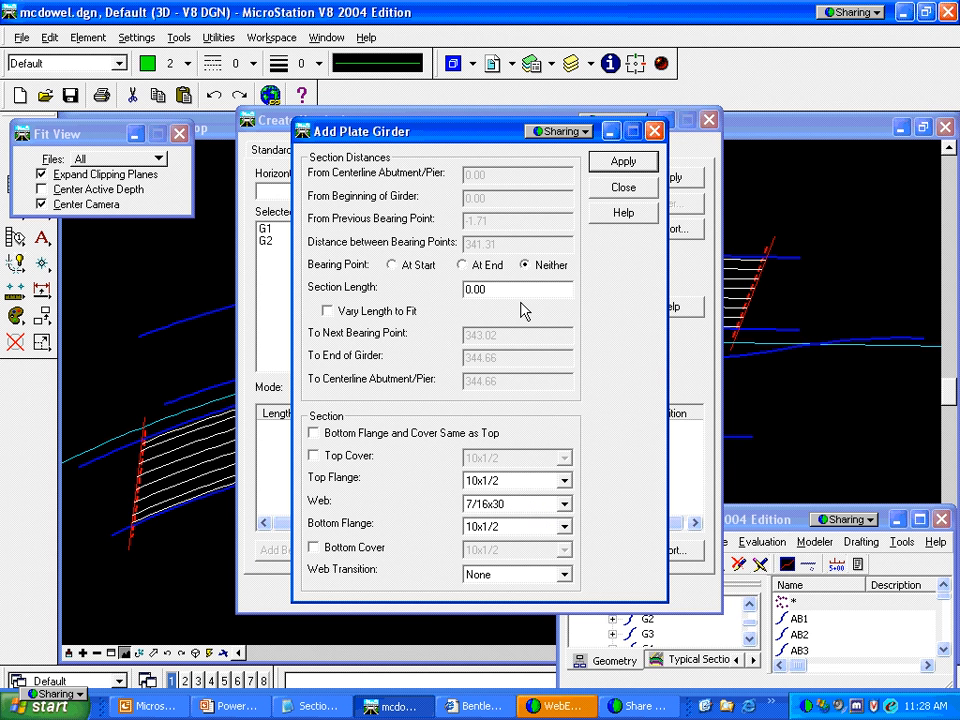
Add a 344.66-long plate section with matching 10x1/2 flanges and a 1/2x36 web, then create G1/G2 verticals
left_click_drag(503, 290, 430, 289)
type("344.66")
key("Tab")
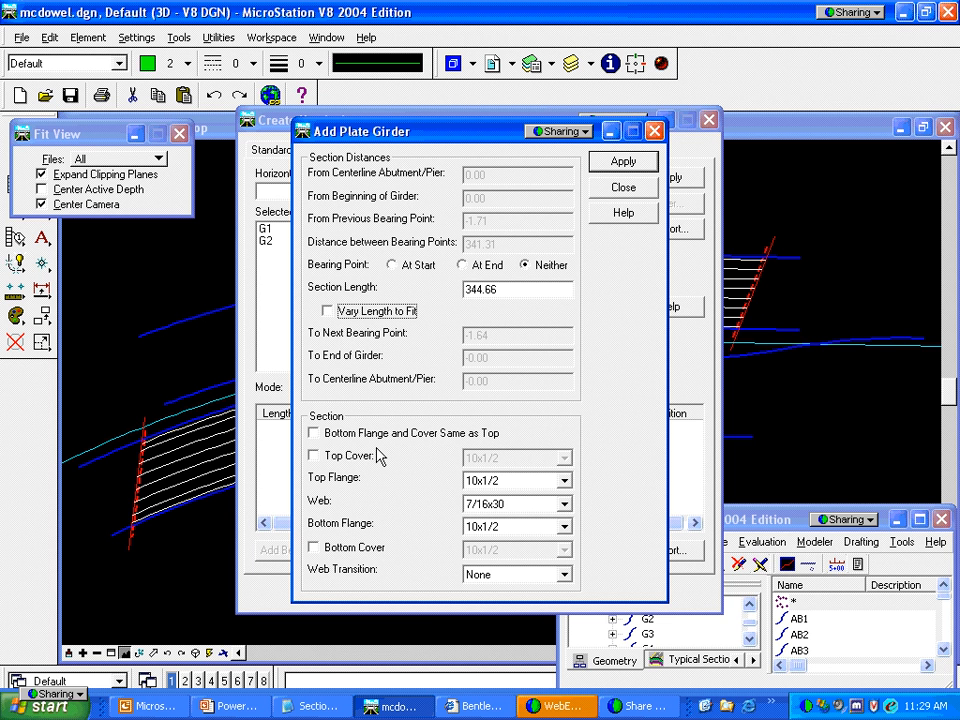
left_click(313, 434)
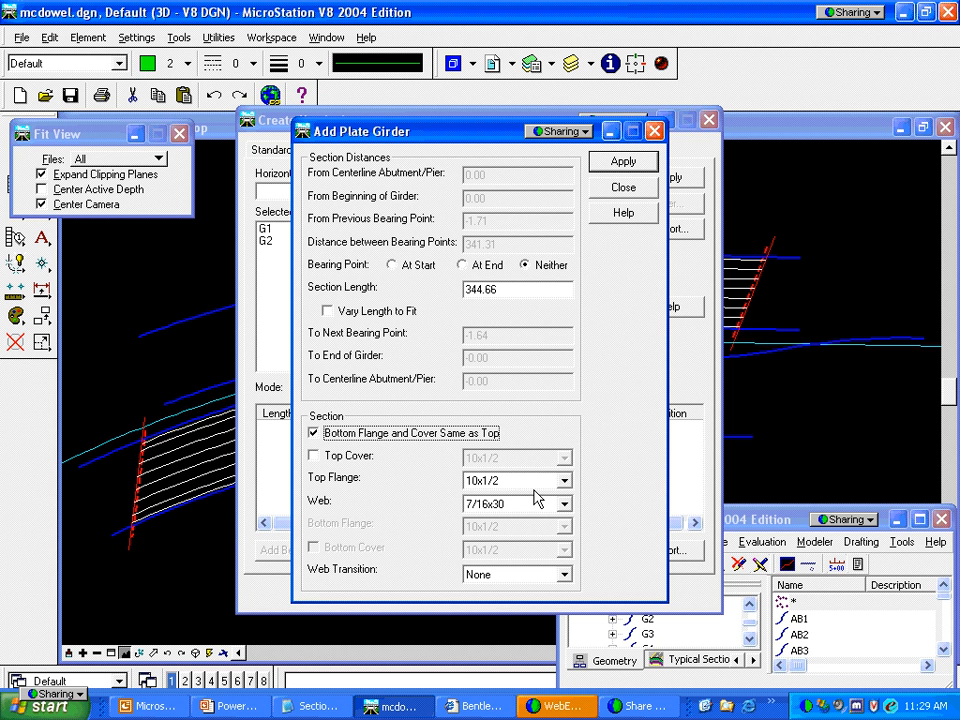
left_click(563, 504)
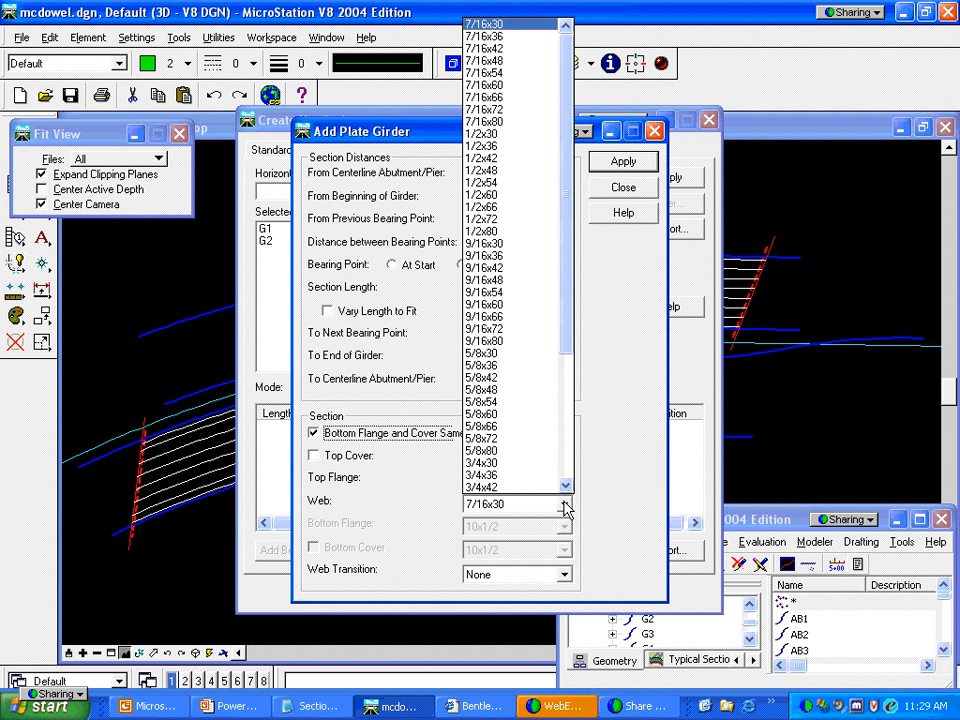
left_click(484, 148)
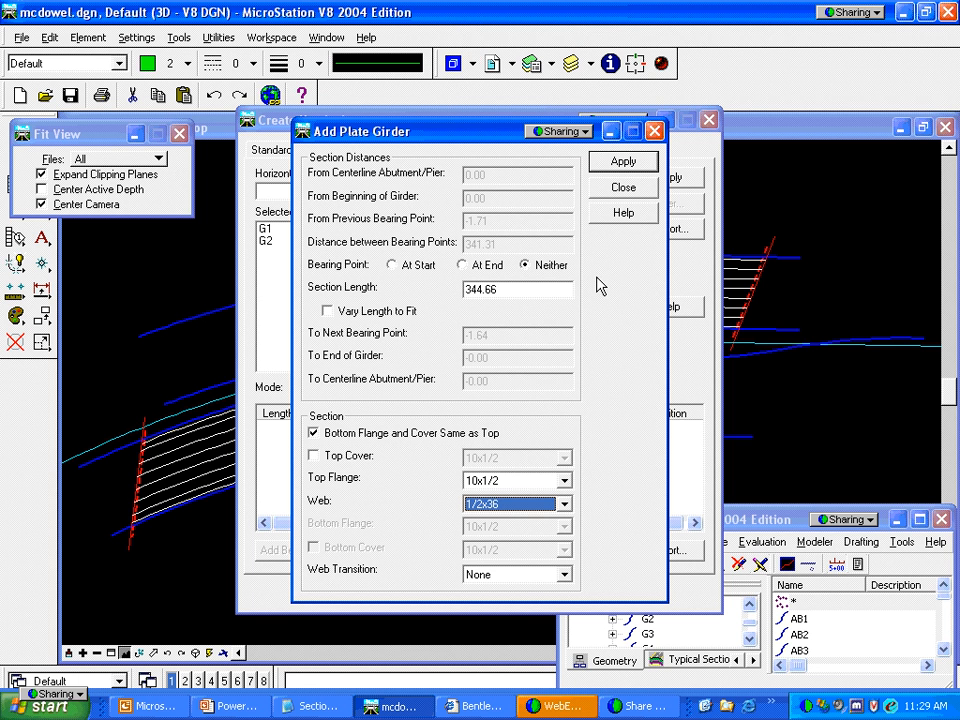
left_click(620, 162)
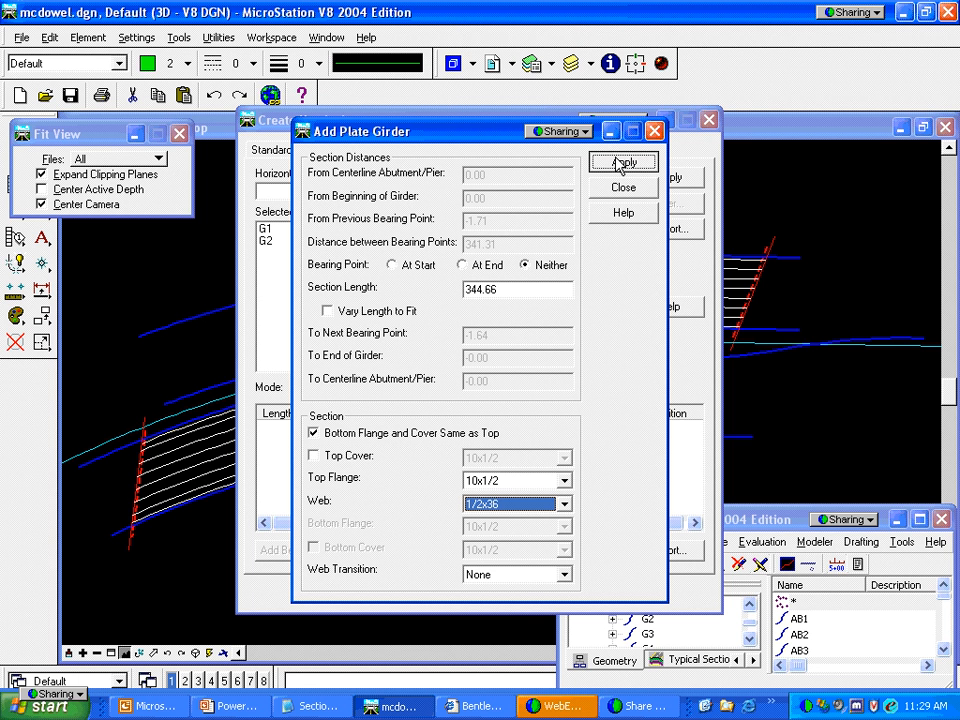
left_click(619, 189)
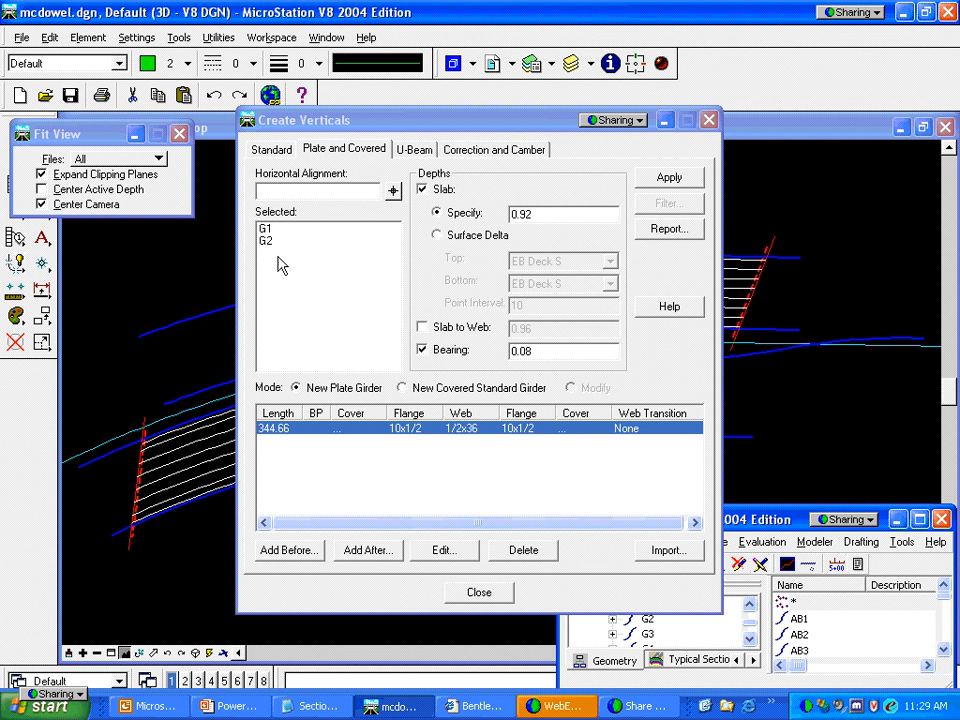
left_click(667, 180)
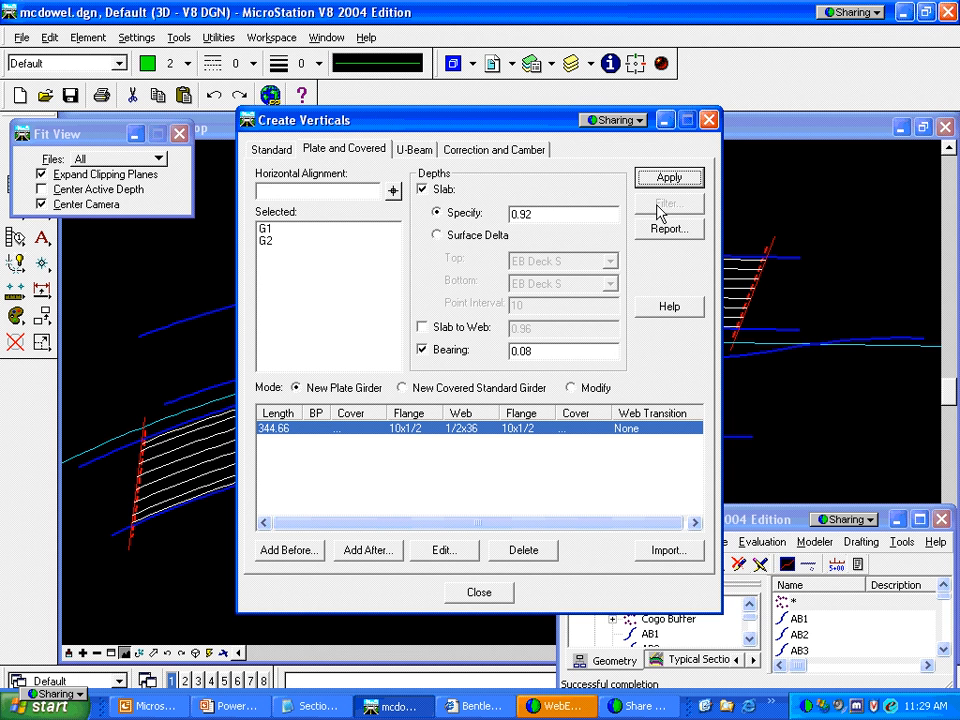
Switch the girder selection to G3 through G8 and delete the existing plate section row
left_click(337, 190)
left_click(660, 205)
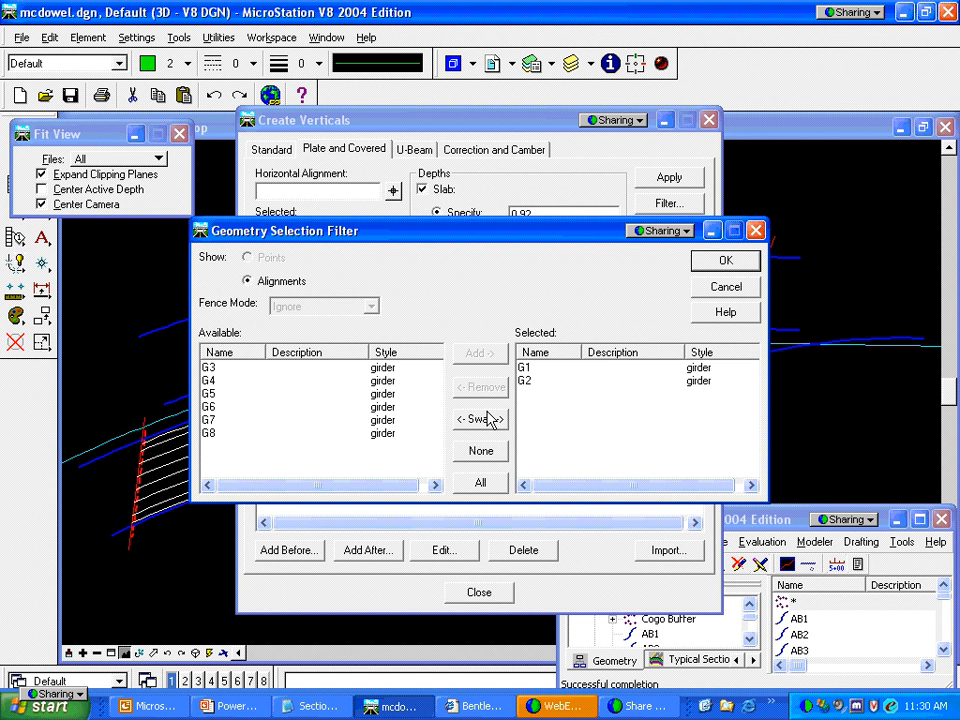
left_click(480, 419)
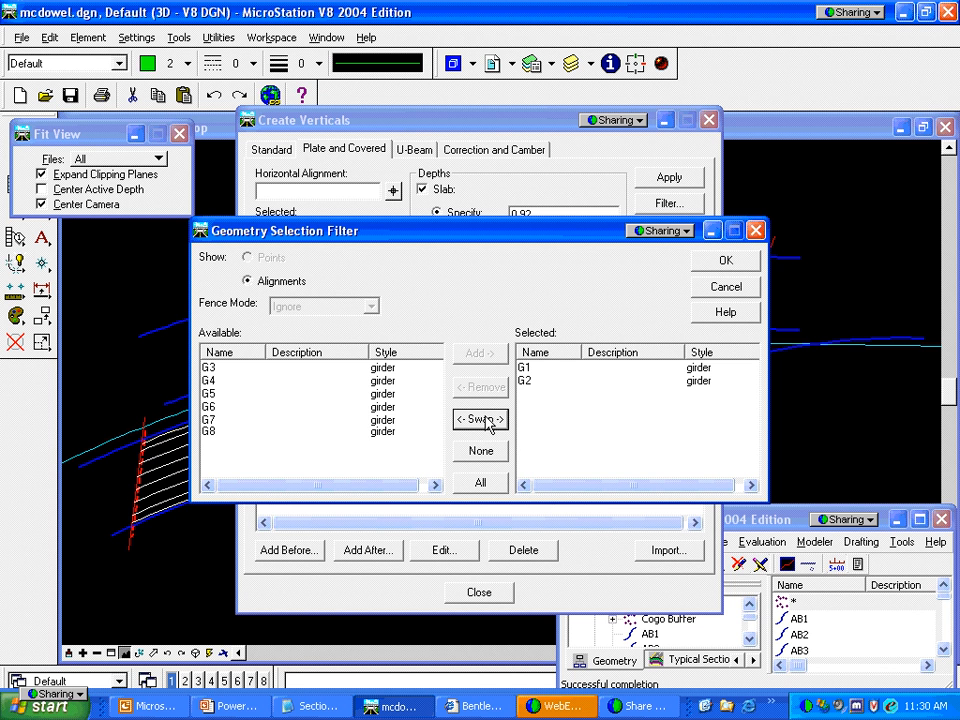
left_click(728, 260)
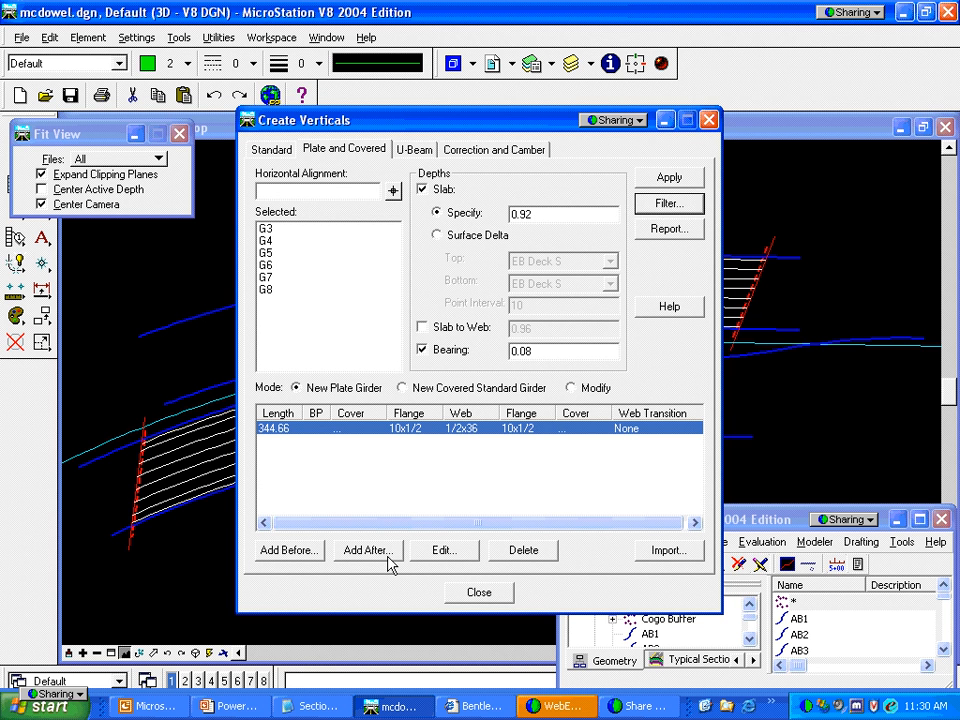
left_click(521, 553)
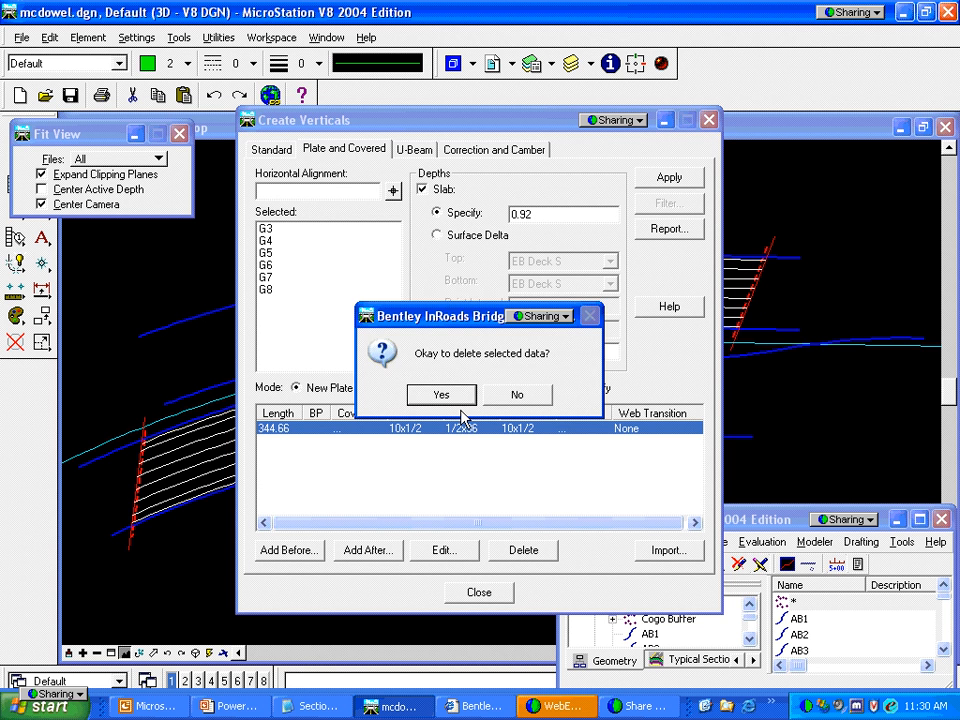
left_click(437, 394)
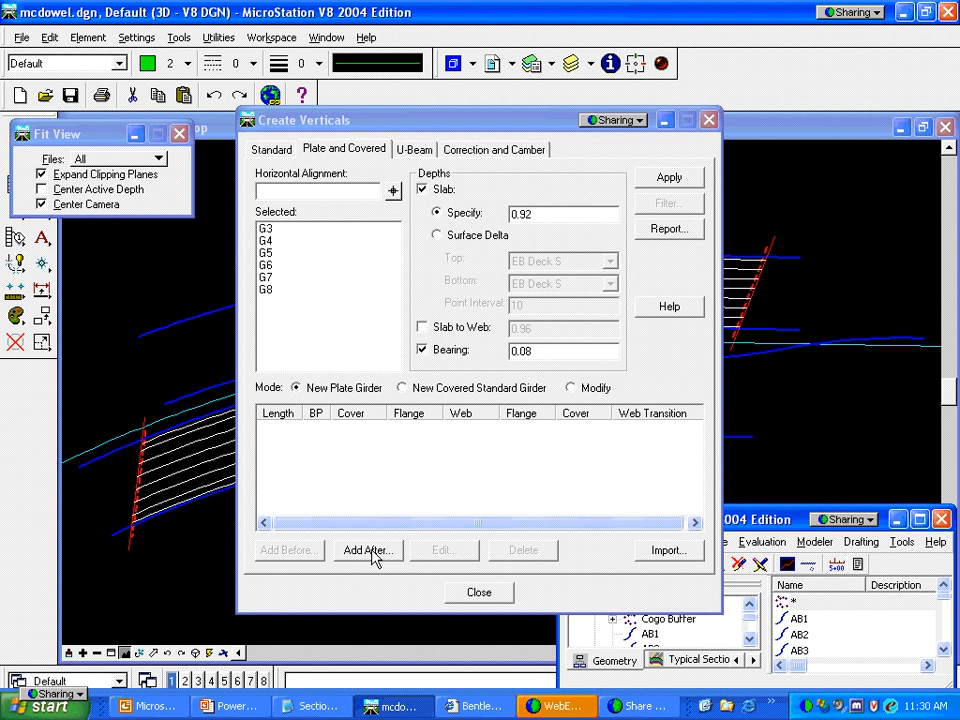
Add a 100.00 section starting at the bearing with a 16x1/2 top flange and 1x54 web
left_click(368, 551)
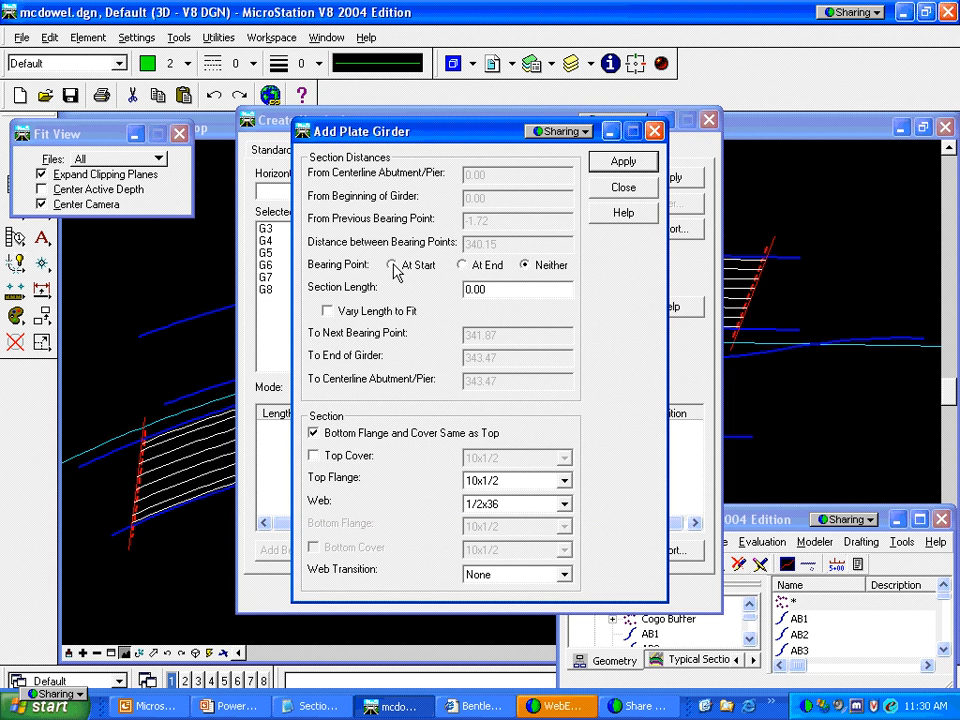
left_click(391, 265)
double_click(473, 288)
type("100")
key("Tab")
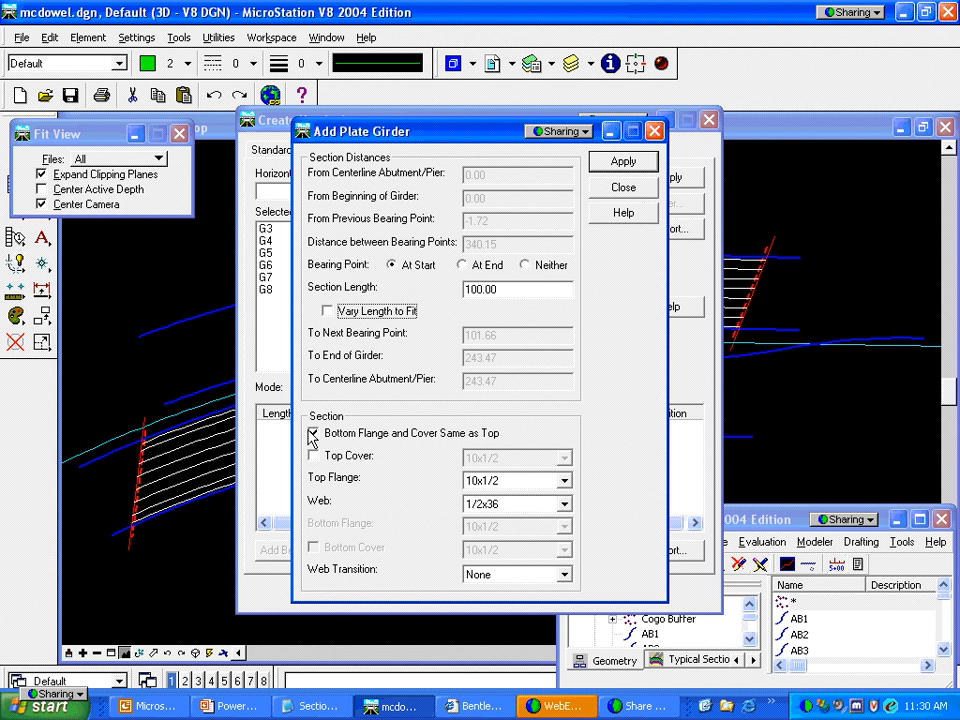
left_click(564, 484)
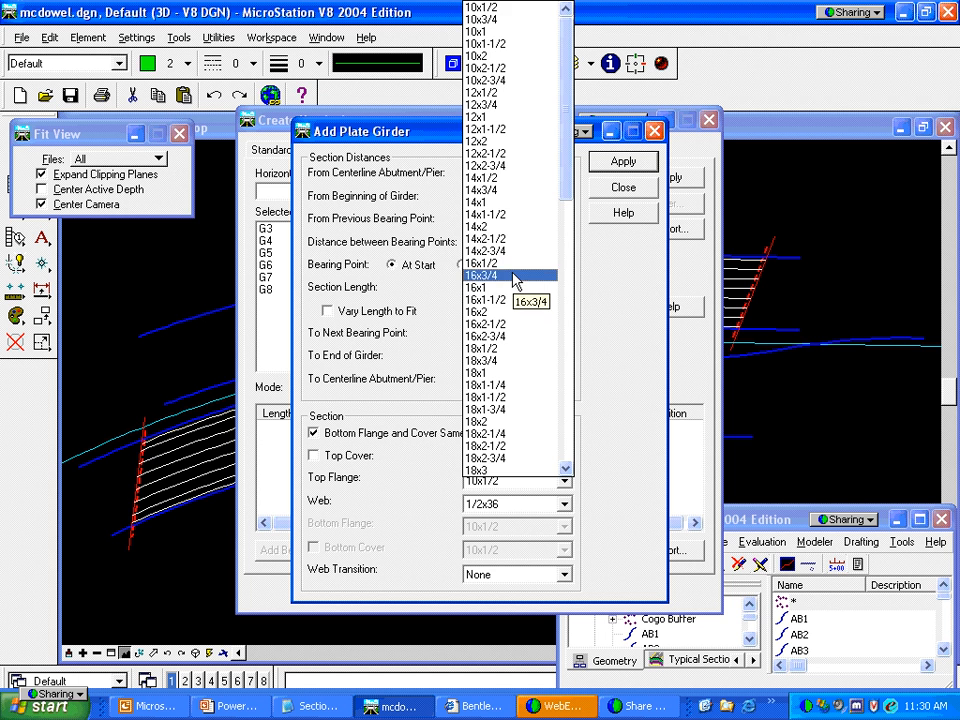
left_click(522, 263)
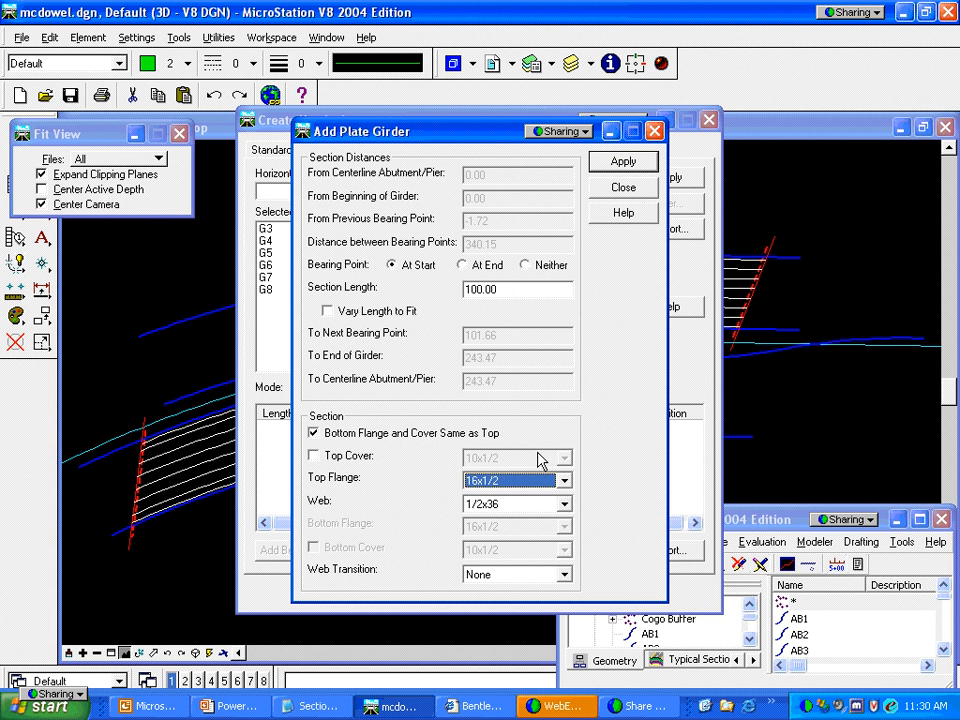
left_click(564, 504)
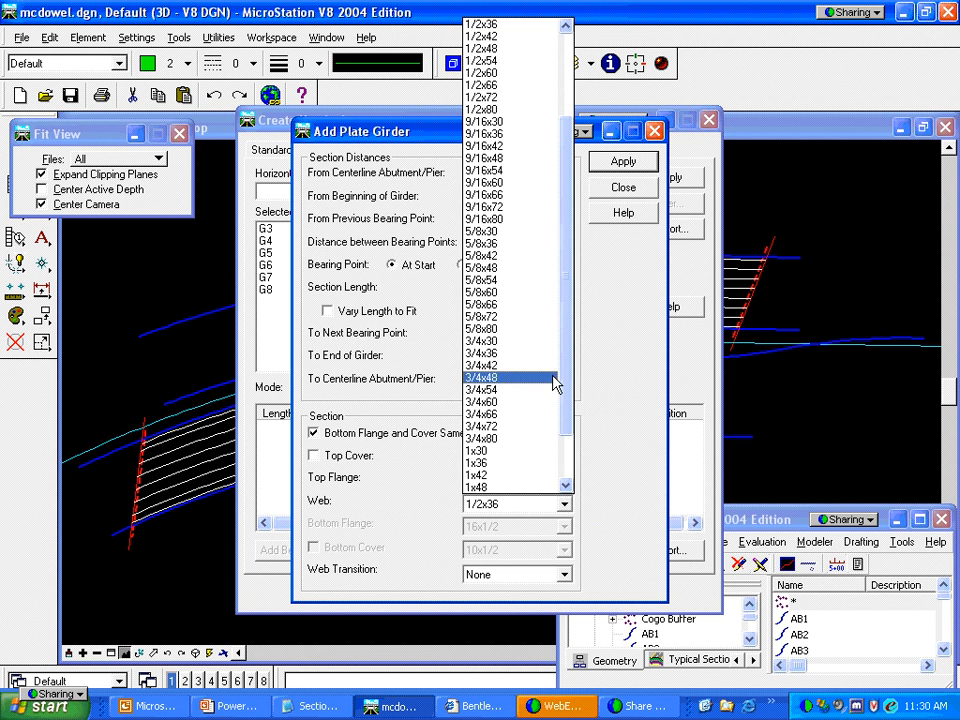
left_click(564, 487)
left_click(544, 487)
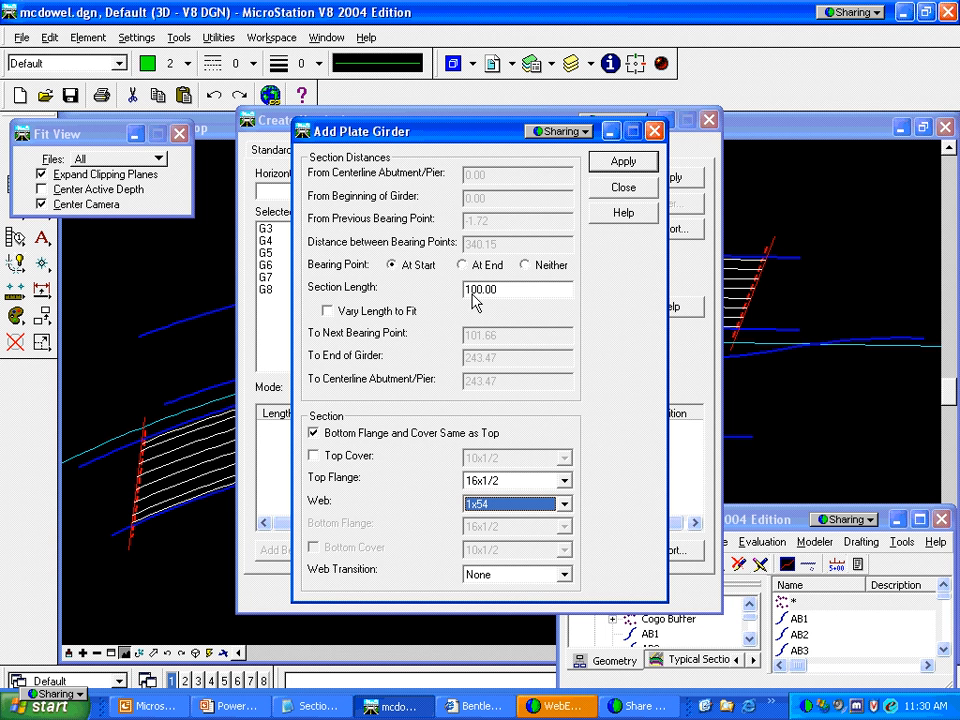
left_click(622, 163)
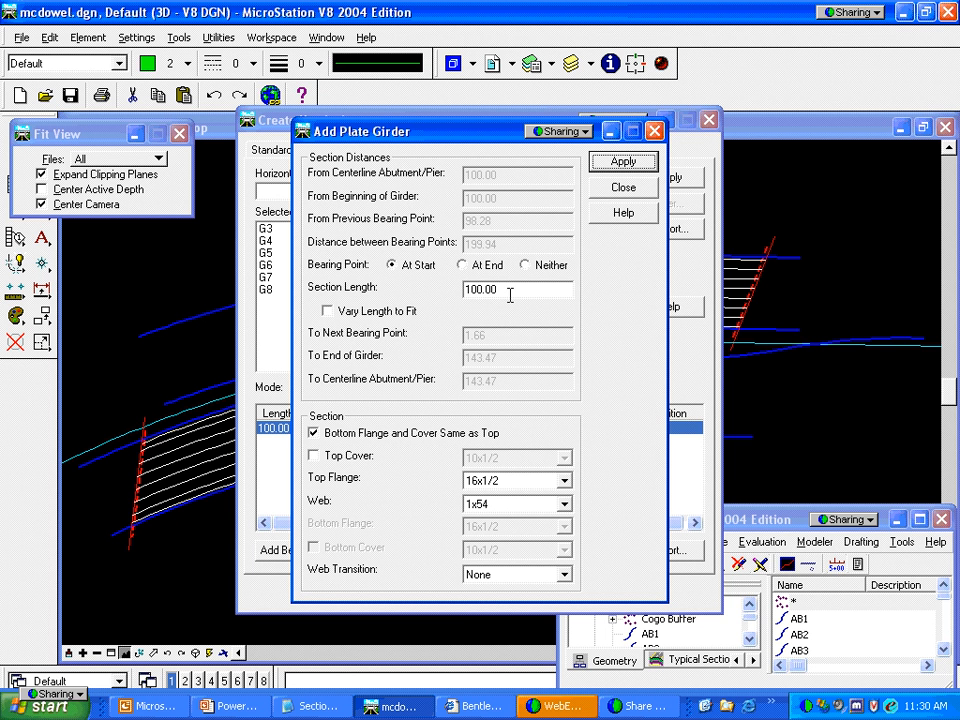
Add a 143.47 middle section with no bearing, varying length, and a 16x1/2 bottom cover plate
left_click_drag(510, 295, 457, 298)
type("1")
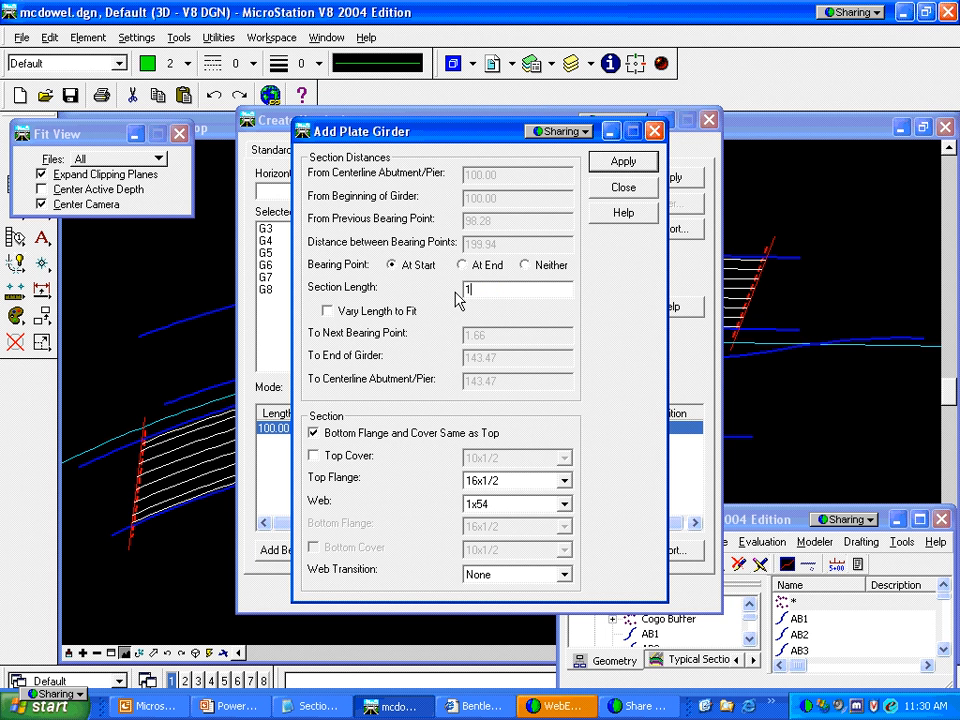
type("43.47")
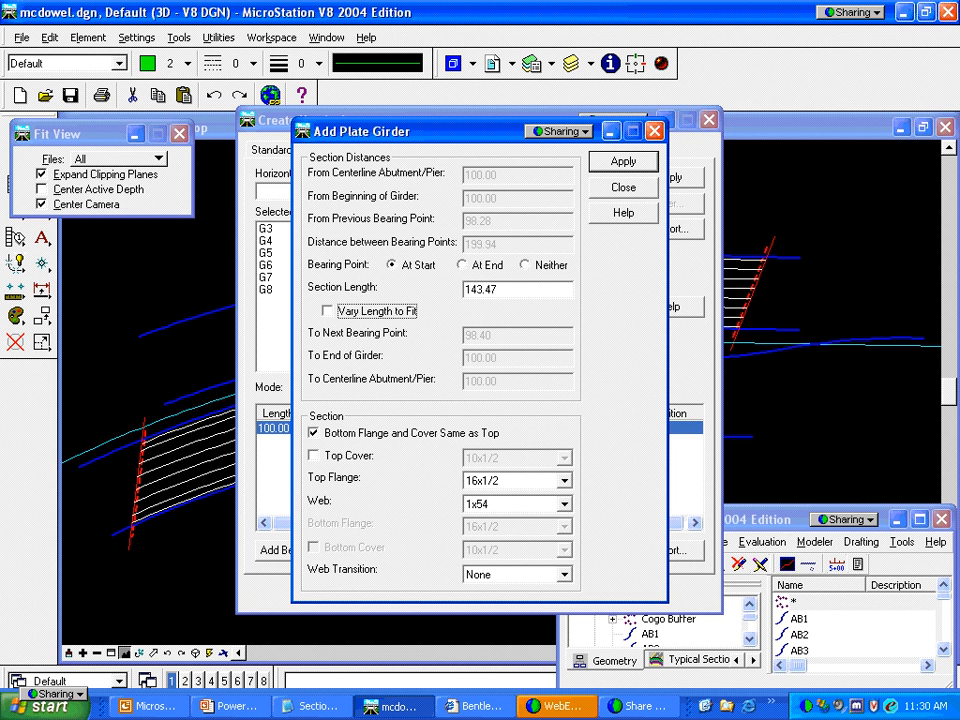
left_click(525, 266)
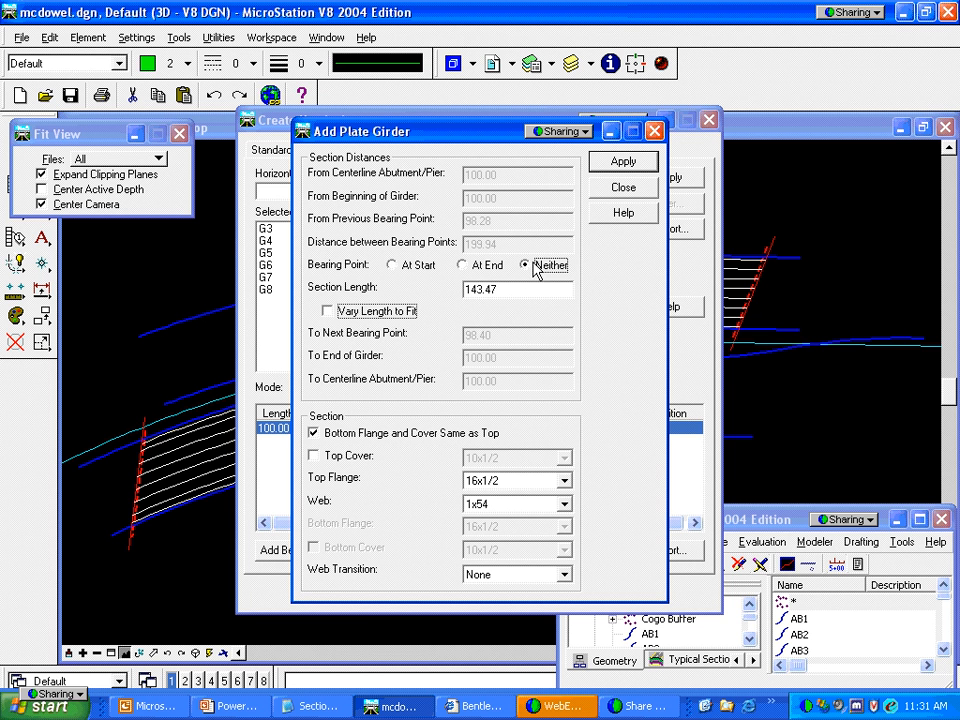
left_click(329, 311)
left_click(315, 433)
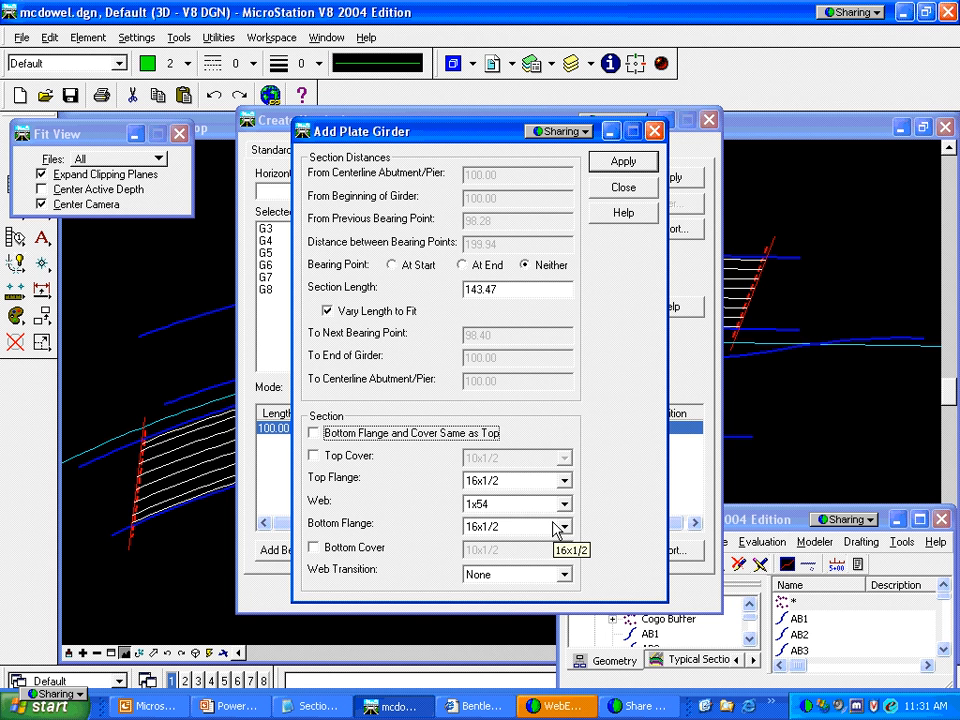
left_click(314, 548)
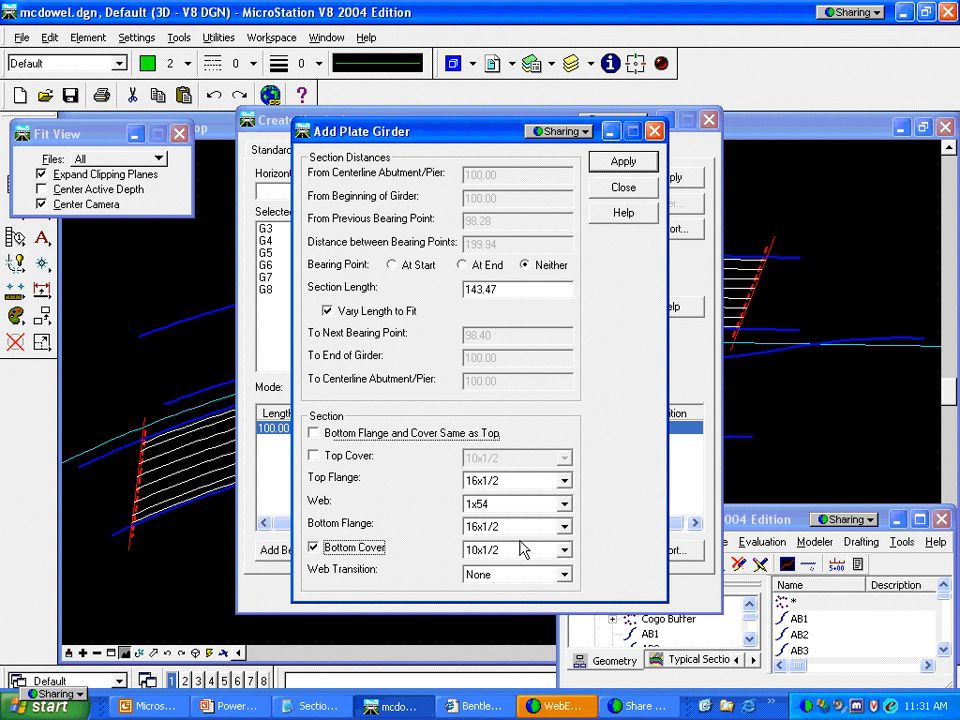
left_click(562, 550)
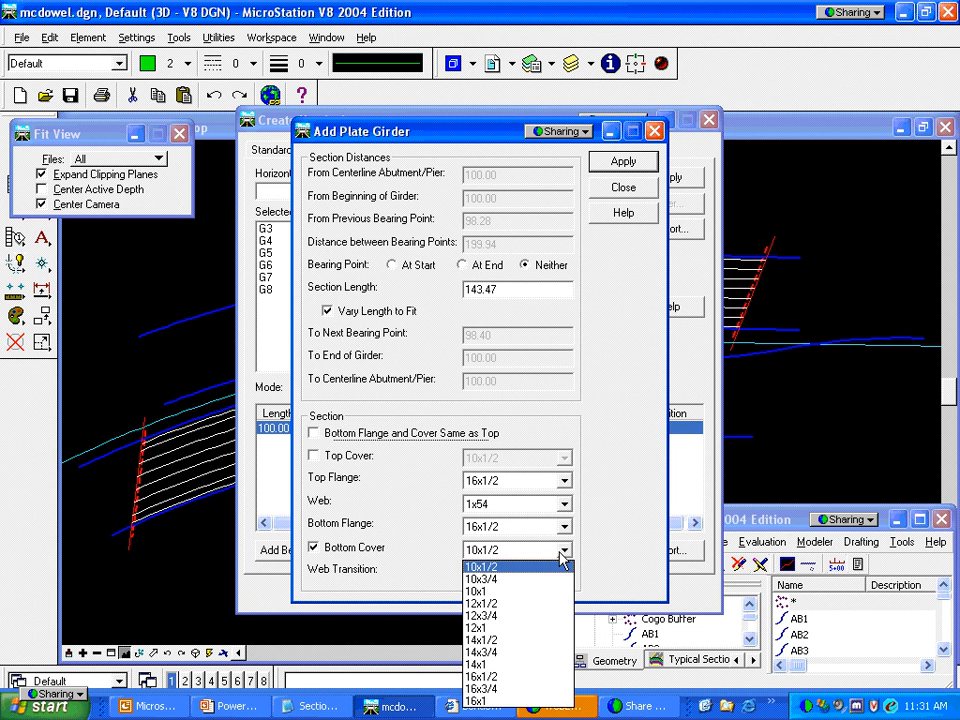
left_click(537, 677)
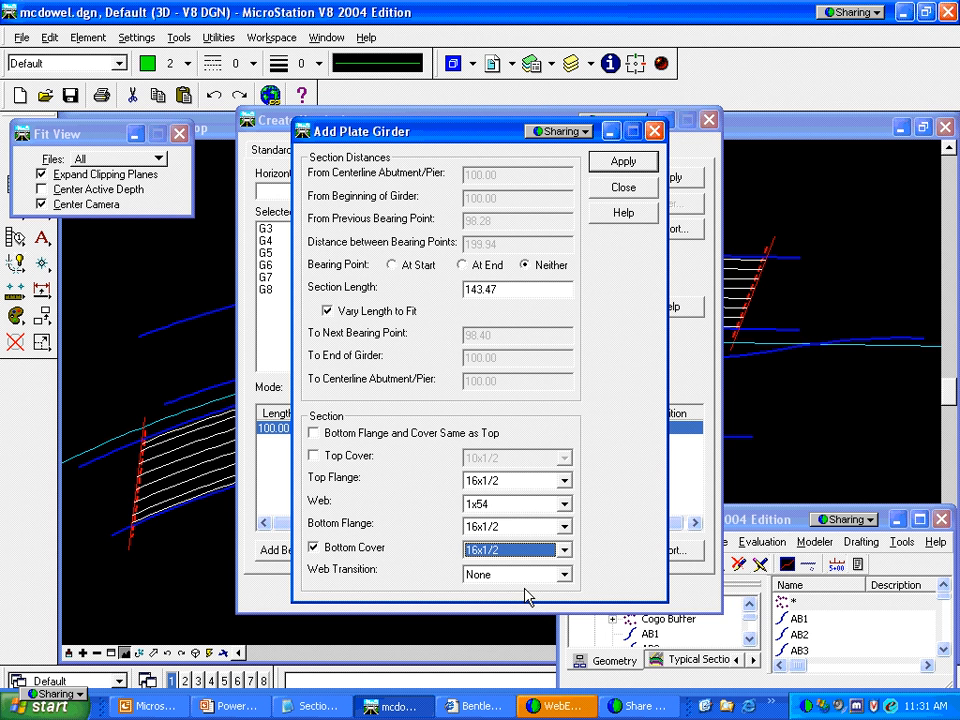
left_click(612, 164)
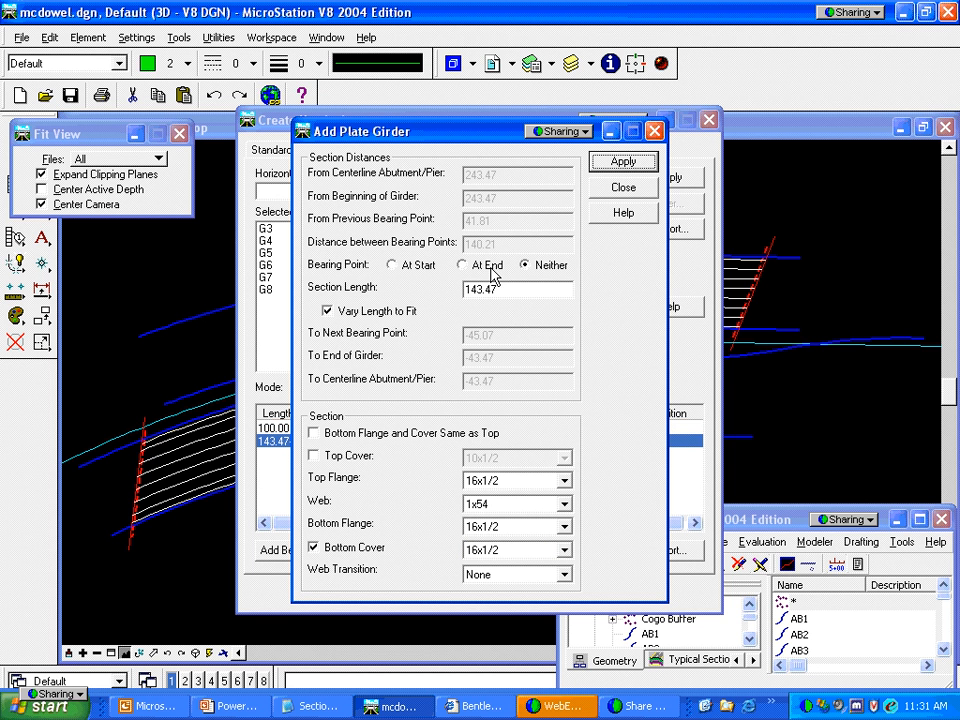
Add the final 100.00 section ending at the bearing with matching bottom flange, then create G3–G8 verticals
left_click_drag(529, 287, 408, 291)
type("100")
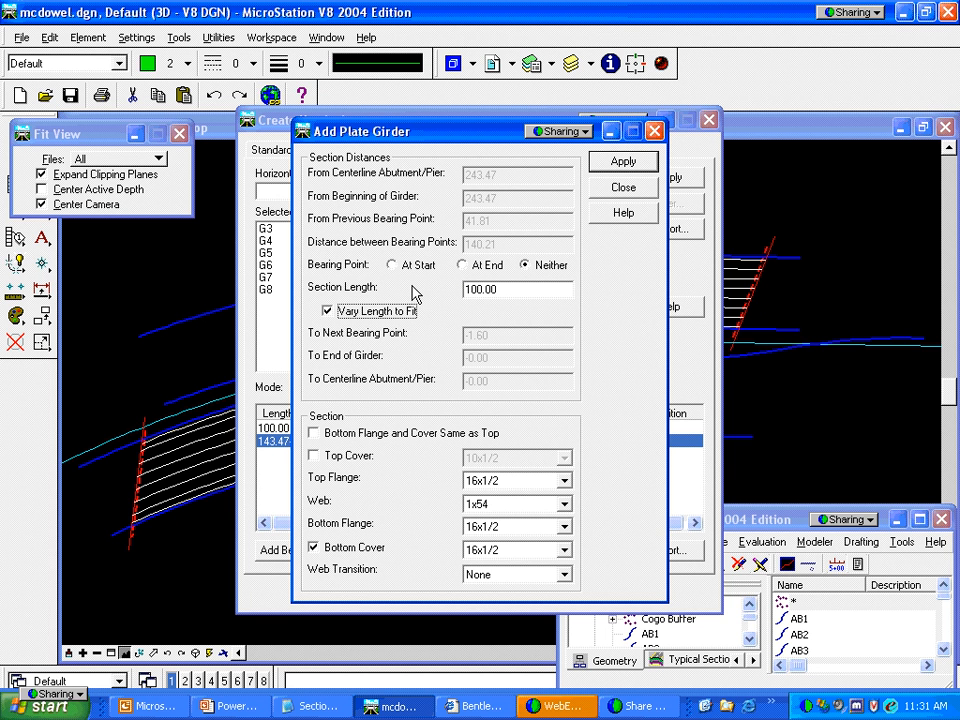
left_click(479, 262)
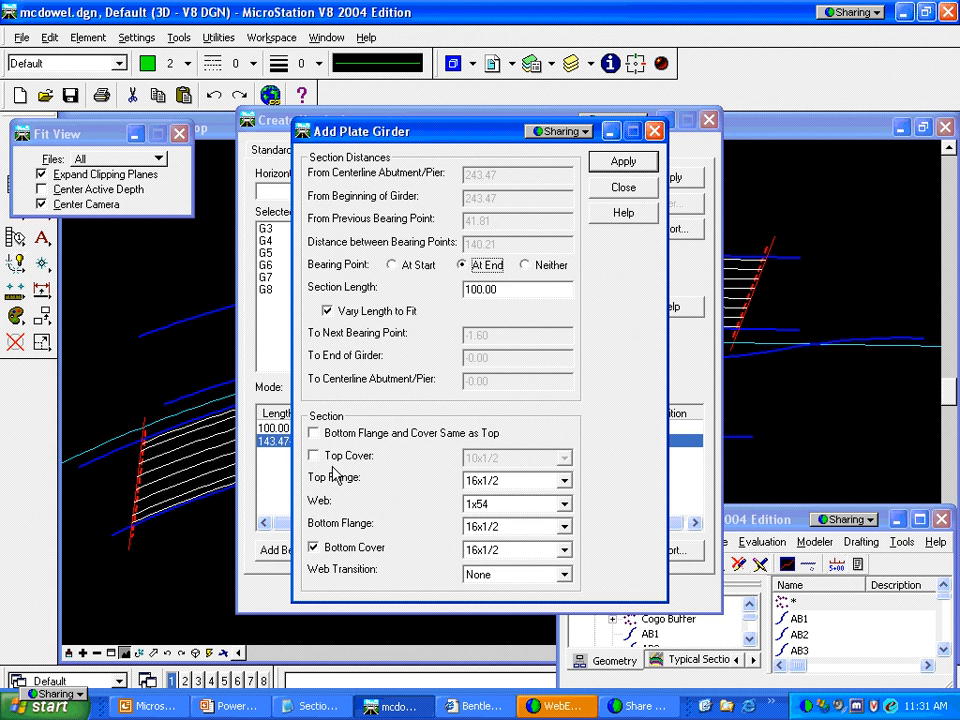
left_click(314, 433)
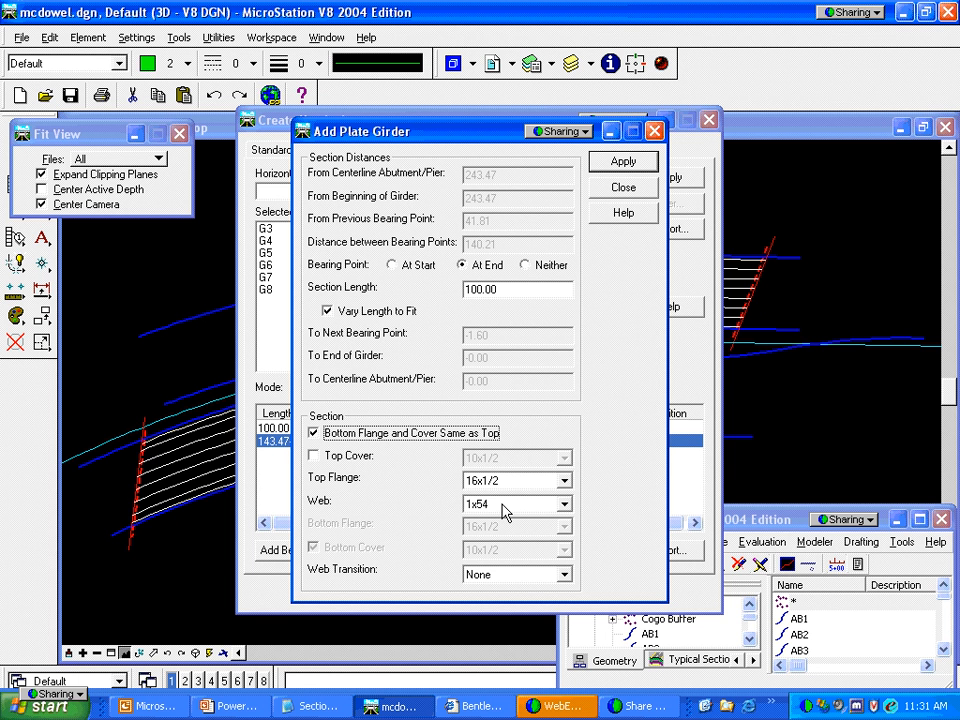
left_click(624, 163)
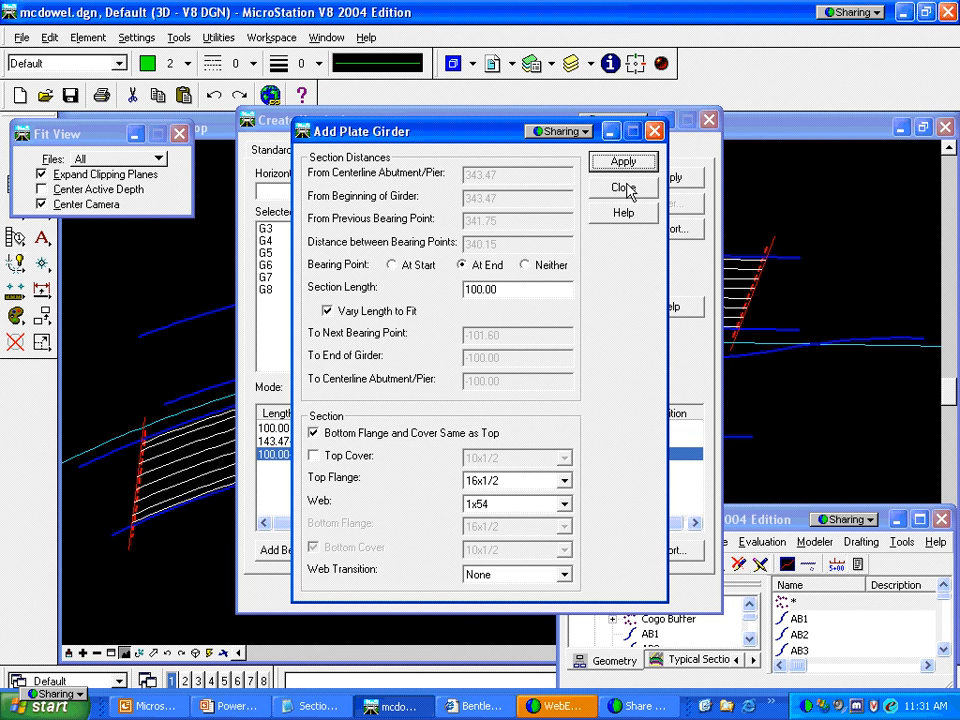
left_click(625, 189)
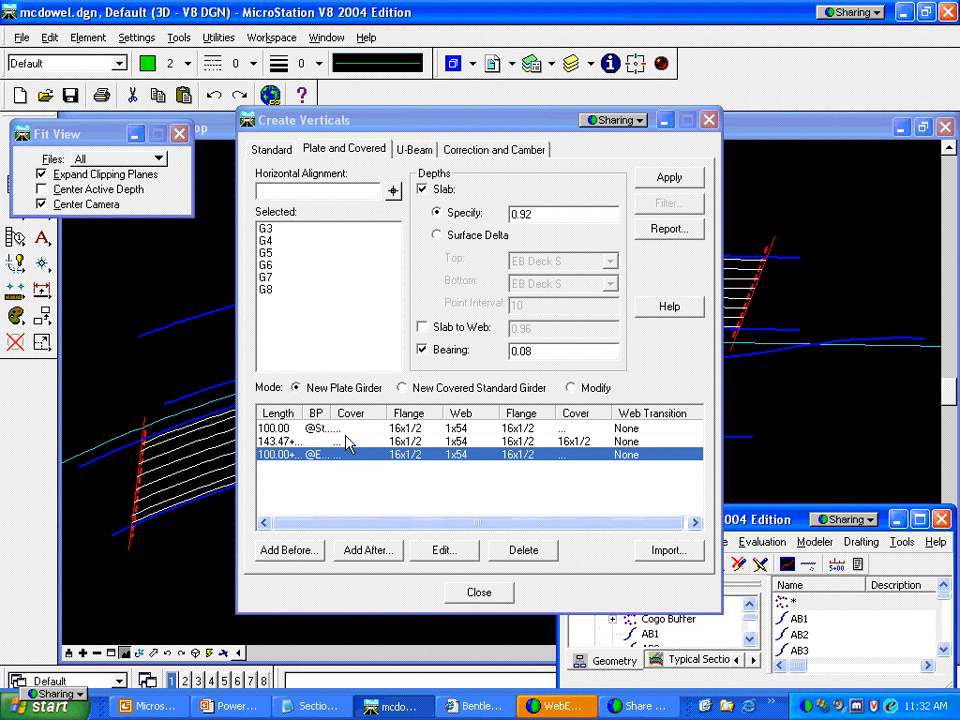
left_click(667, 177)
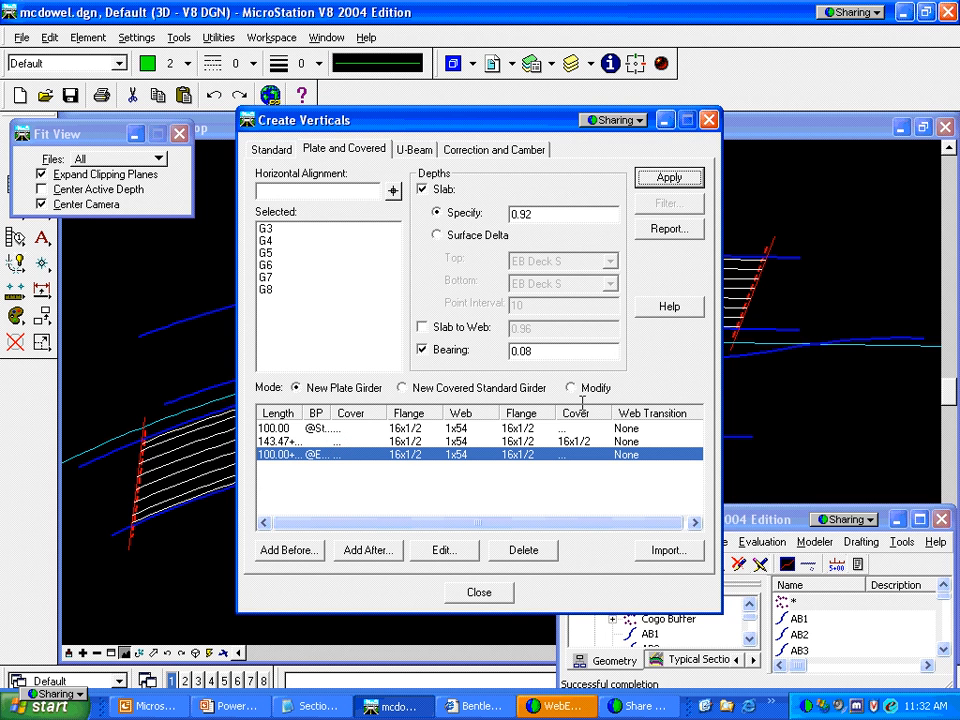
left_click(479, 594)
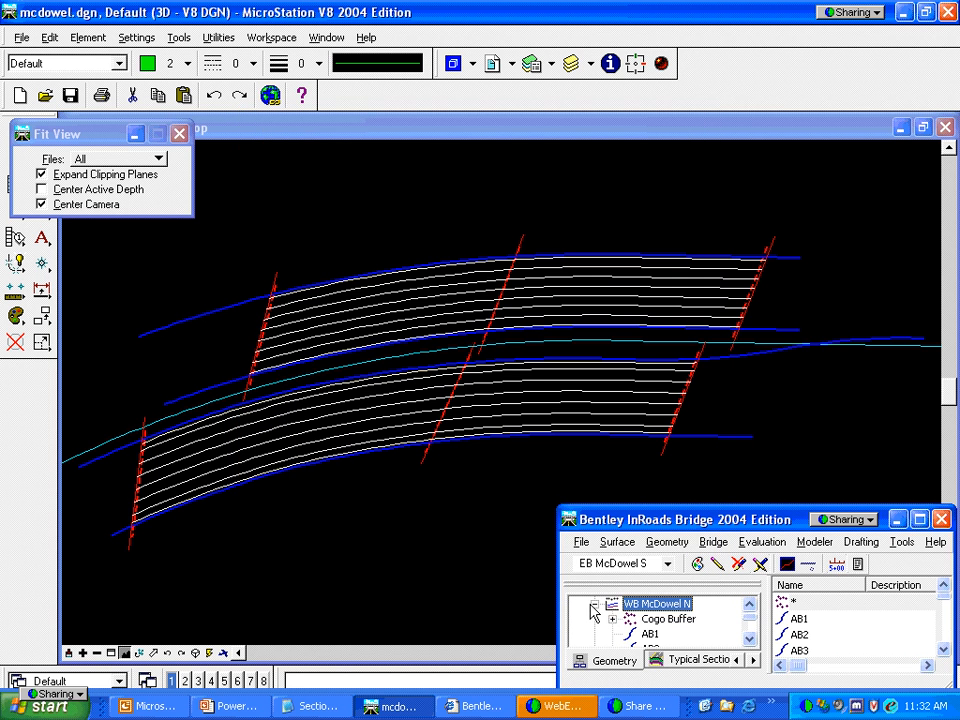
Expand EB McDowel S geometry in the browser and list girder G5's vertical alignments
left_click(594, 605)
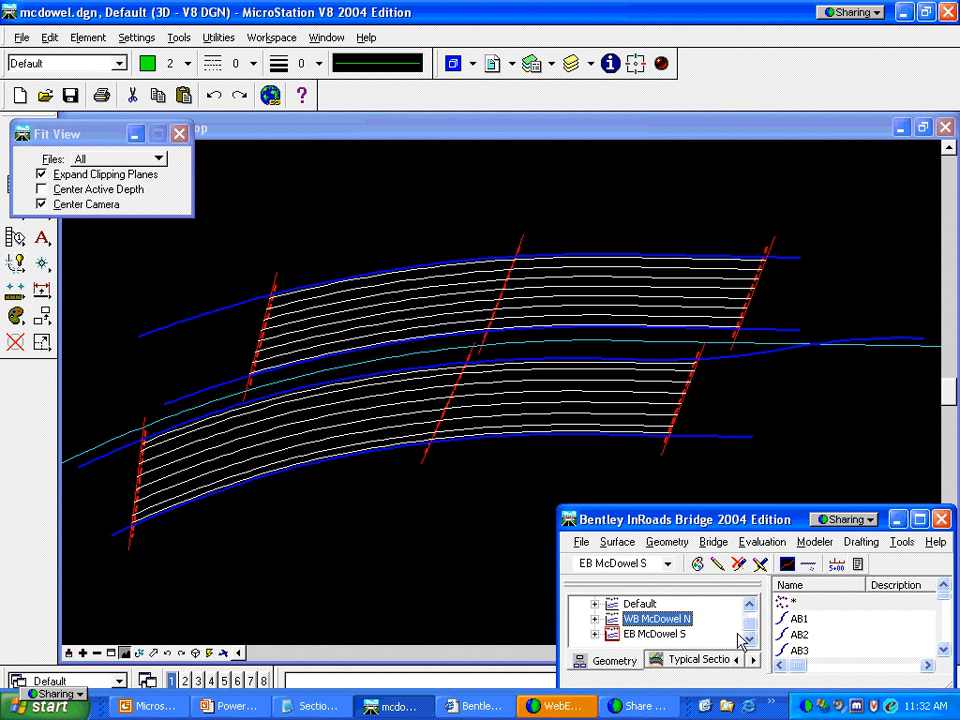
left_click(594, 635)
left_click(749, 639)
left_click(749, 639)
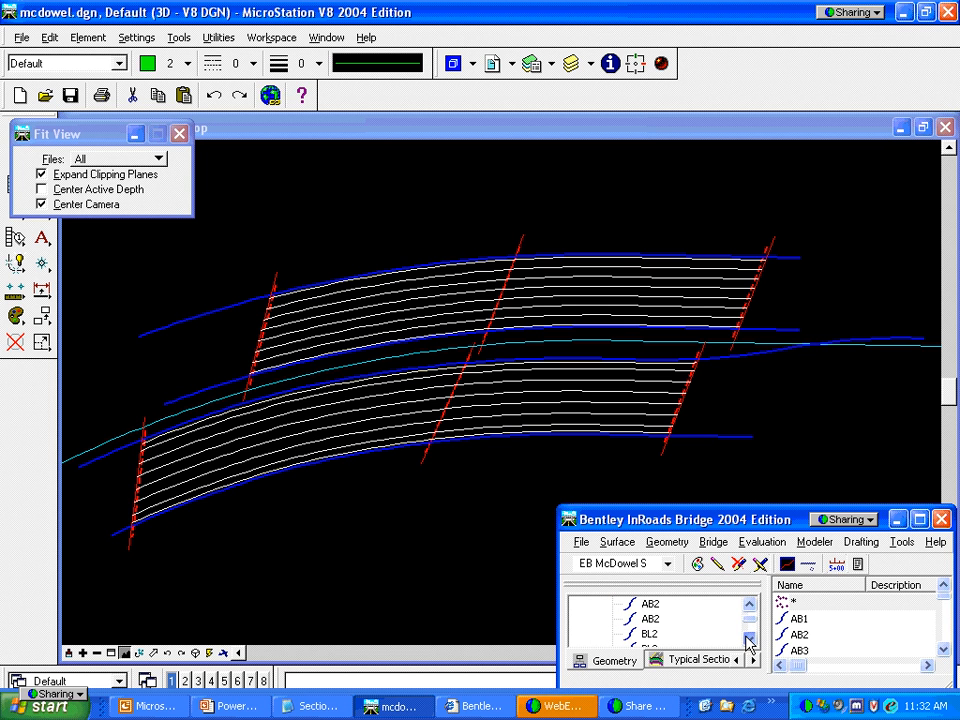
left_click(749, 639)
left_click(749, 639)
left_click(749, 639)
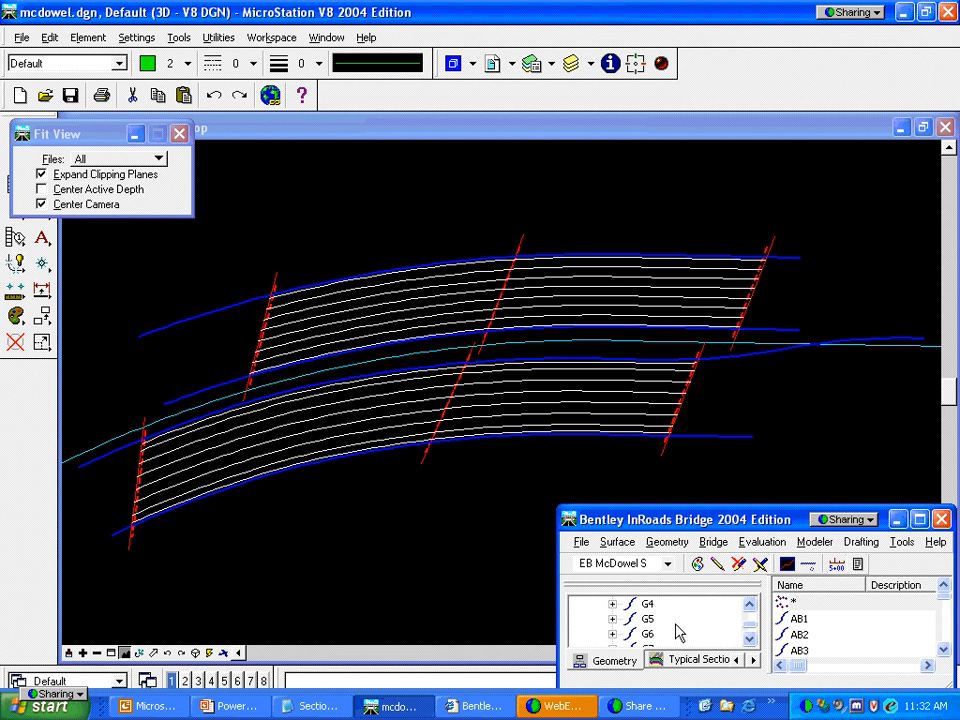
left_click(646, 619)
left_click(612, 619)
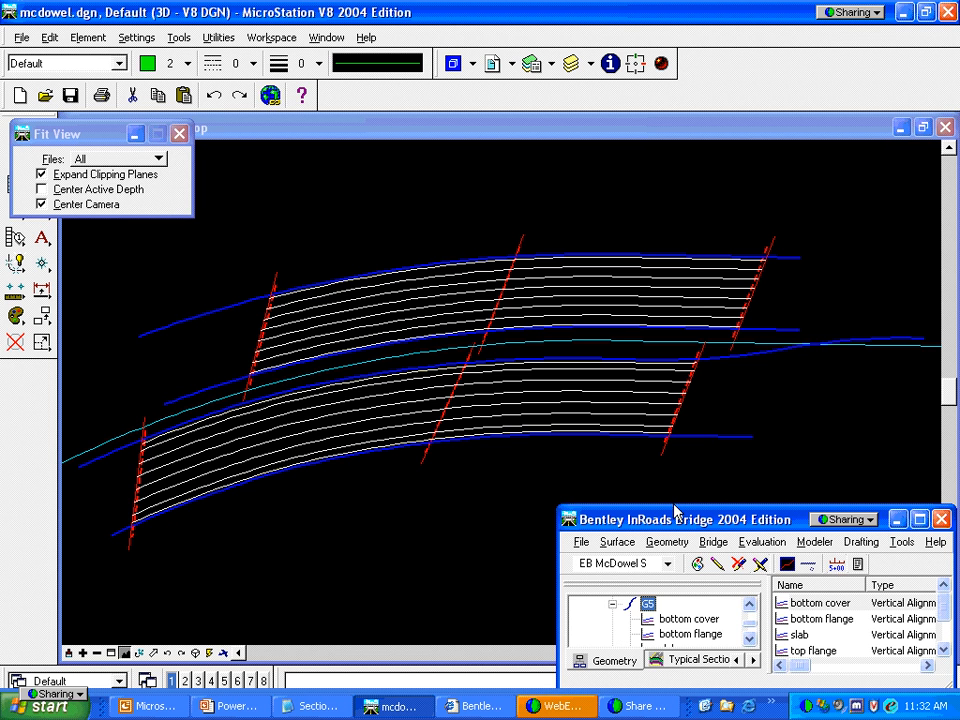
left_click_drag(671, 507, 672, 443)
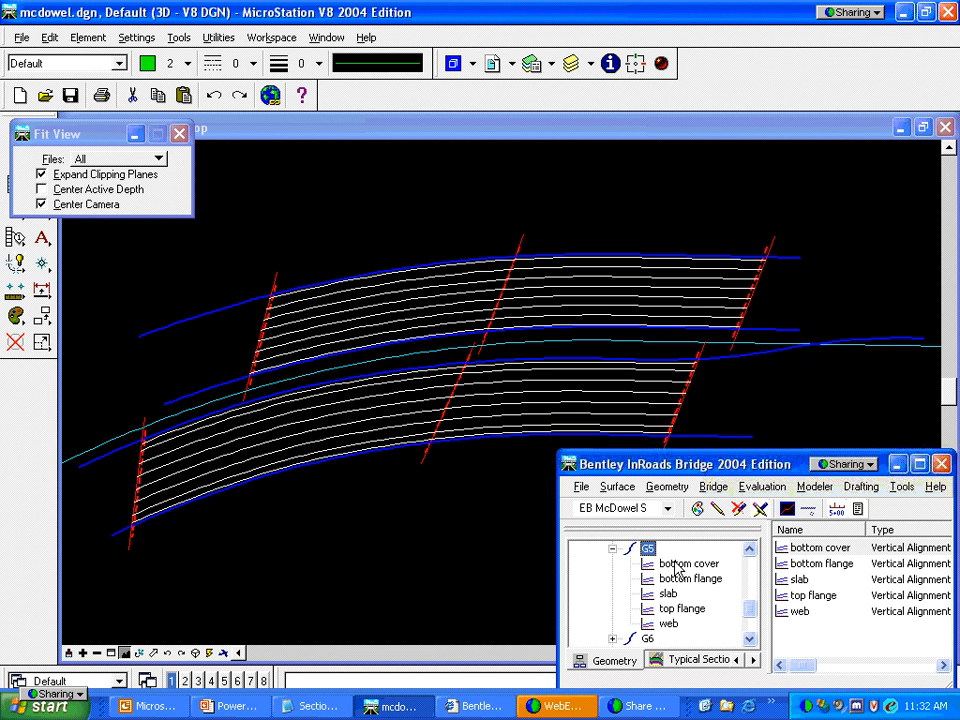
Review G5's bottom cover vertical alignment report and close it
right_click(678, 568)
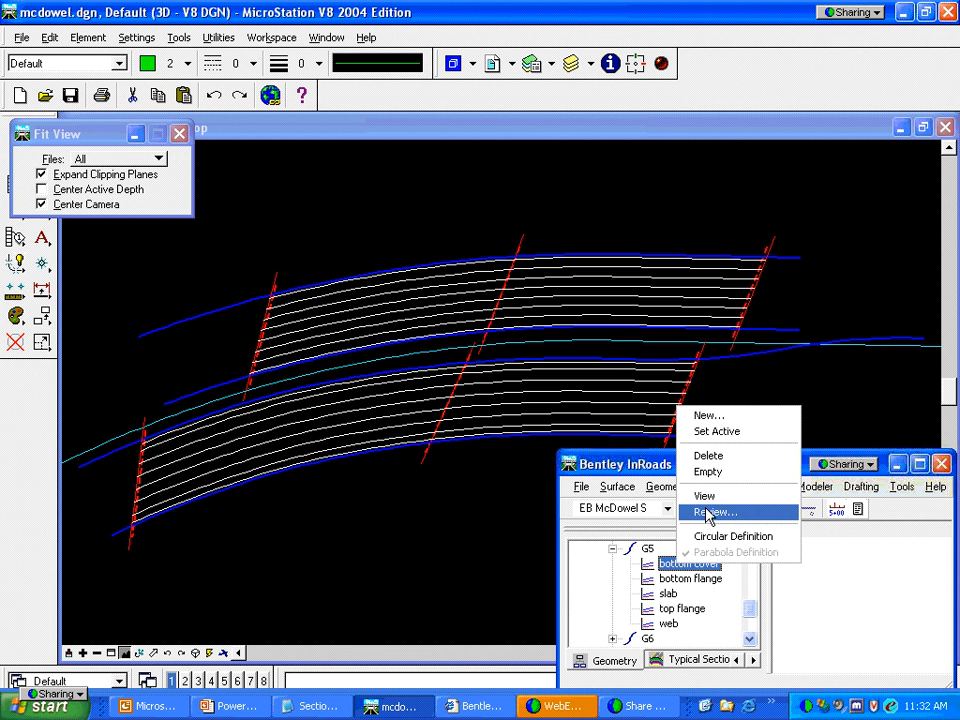
left_click(708, 513)
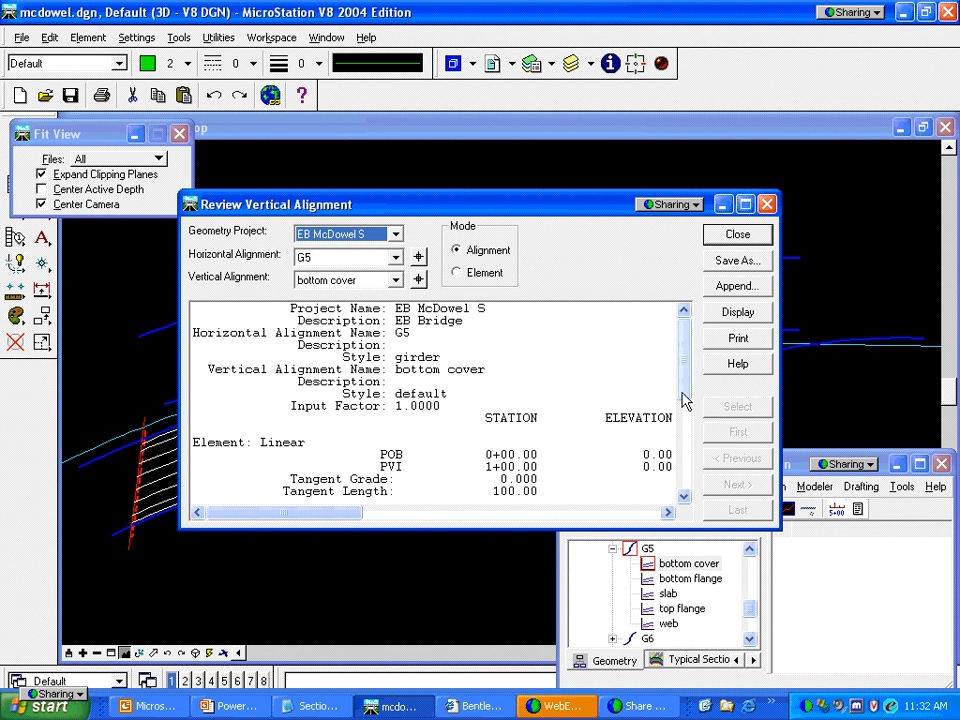
left_click_drag(685, 397, 690, 455)
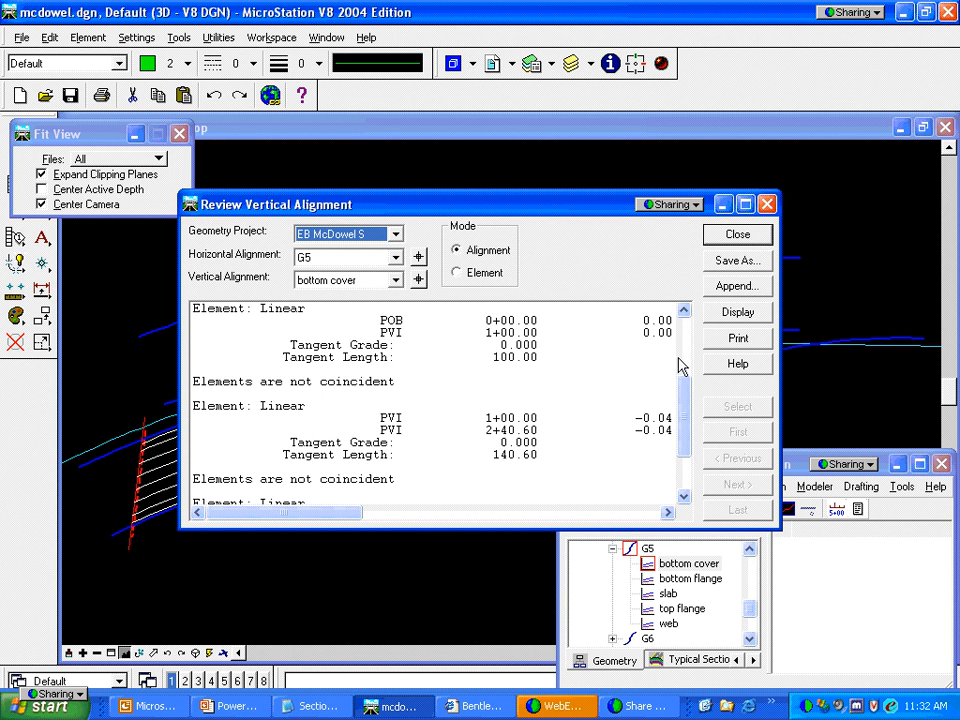
left_click(733, 236)
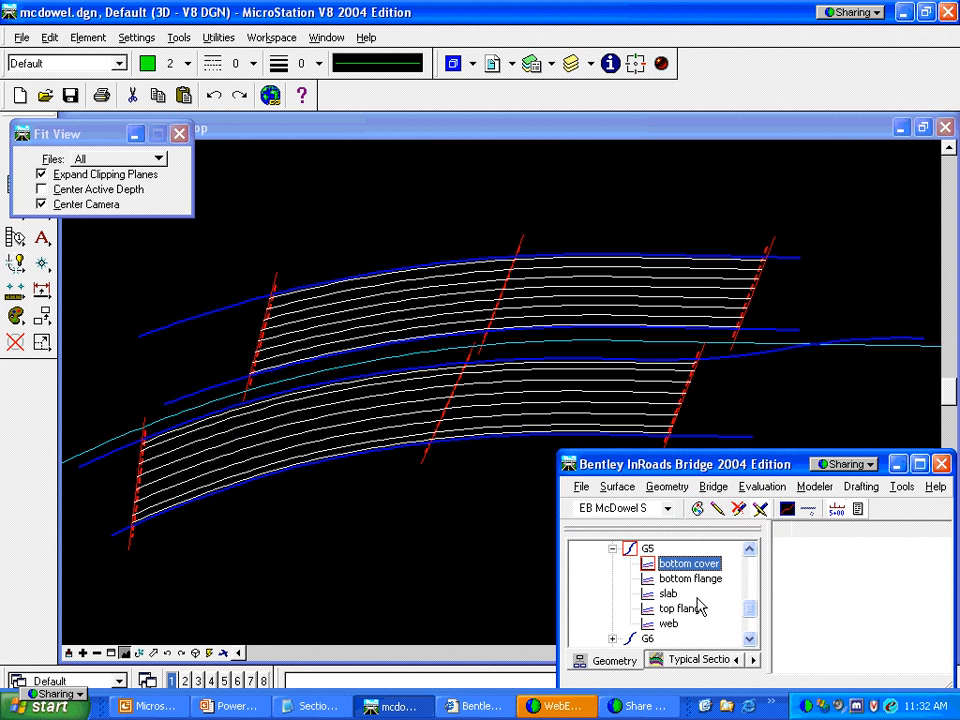
Make EB McDowel Bridge the active alignment
left_click(750, 552)
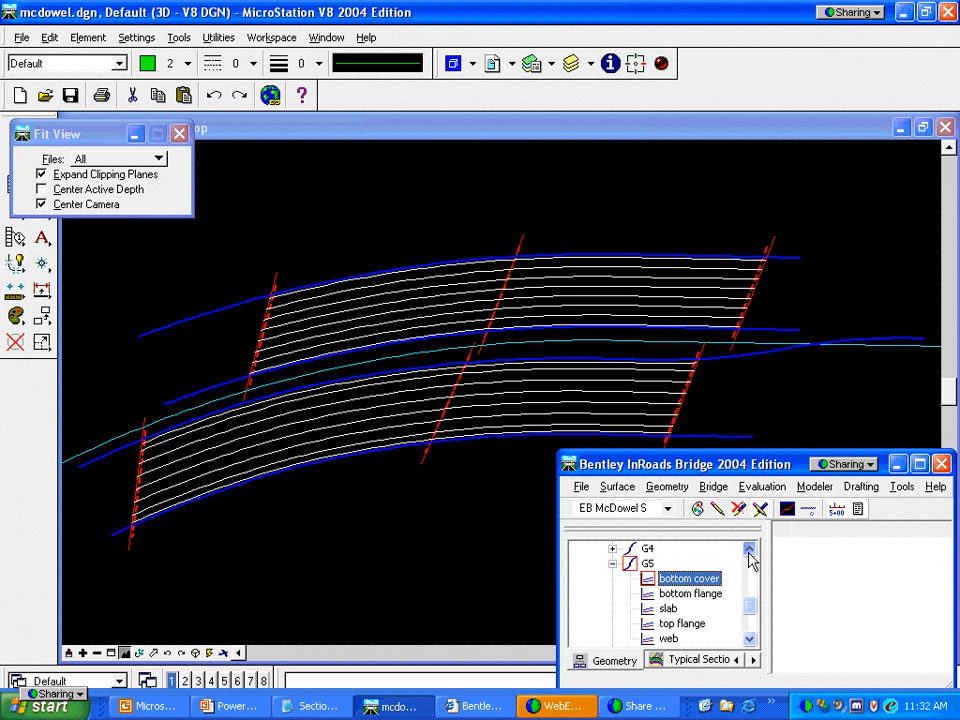
left_click(751, 554)
left_click(682, 580)
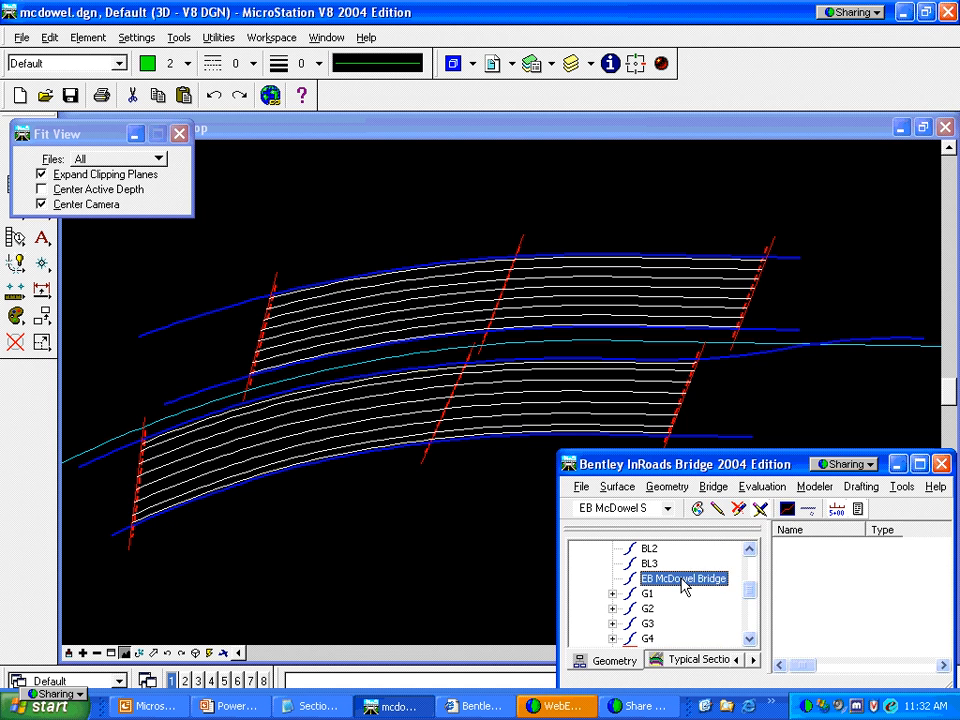
right_click(682, 580)
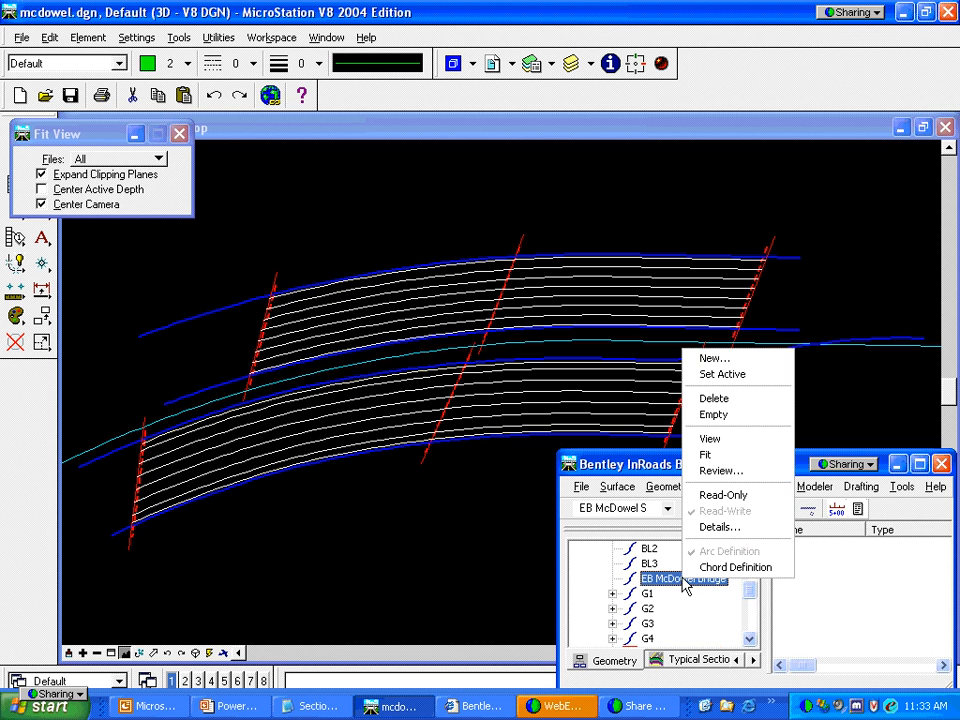
left_click(722, 374)
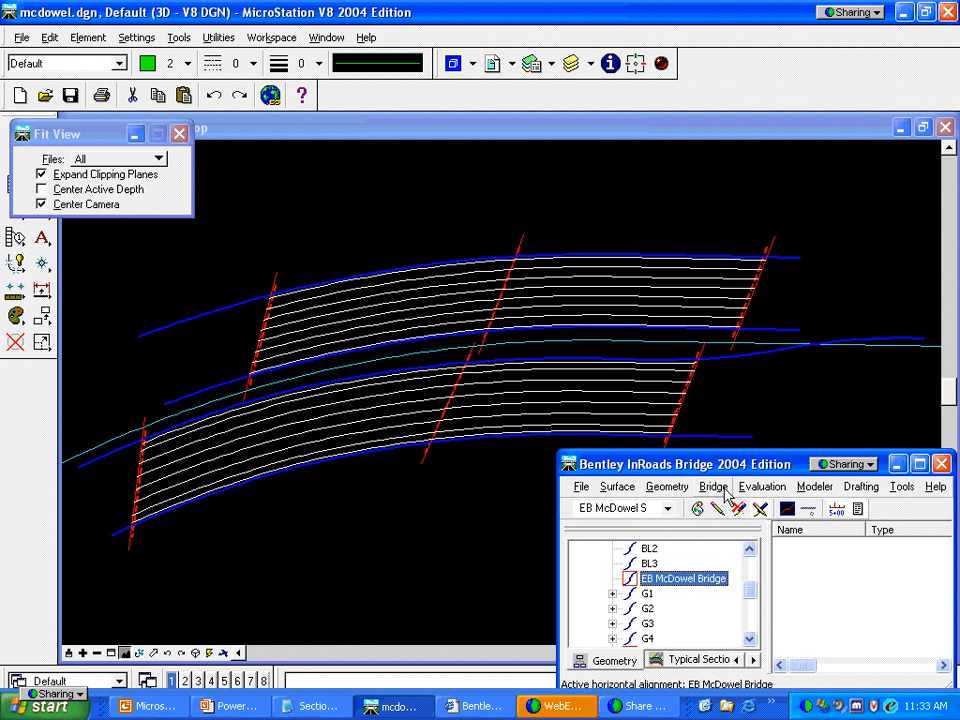
Extrude the EB bridge girders into 3D from the Surfaces panel
left_click(638, 662)
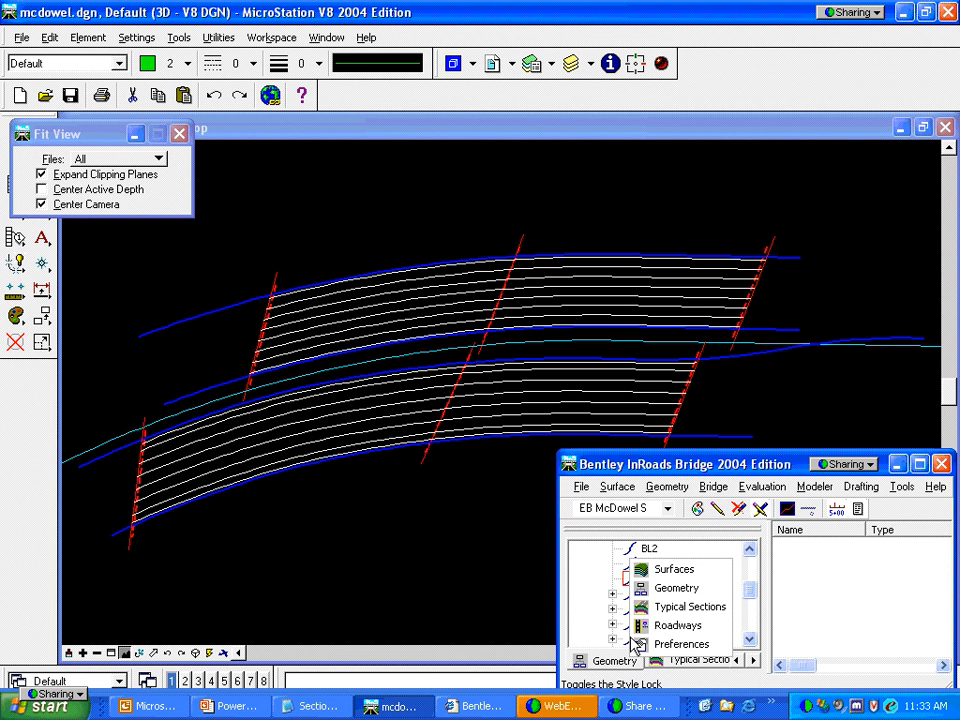
left_click(662, 572)
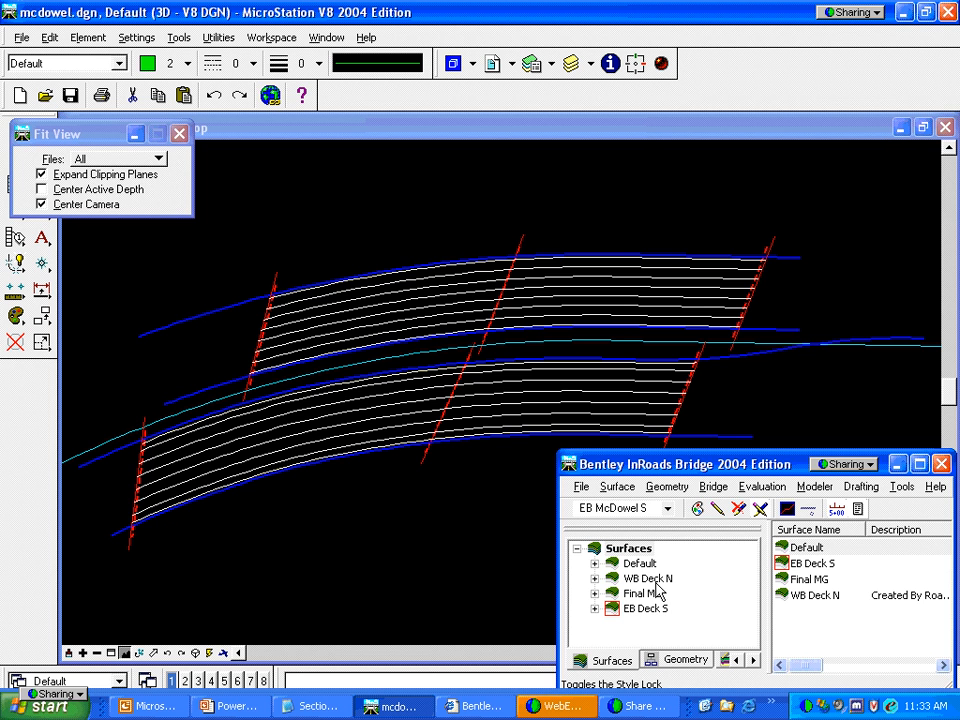
left_click(714, 487)
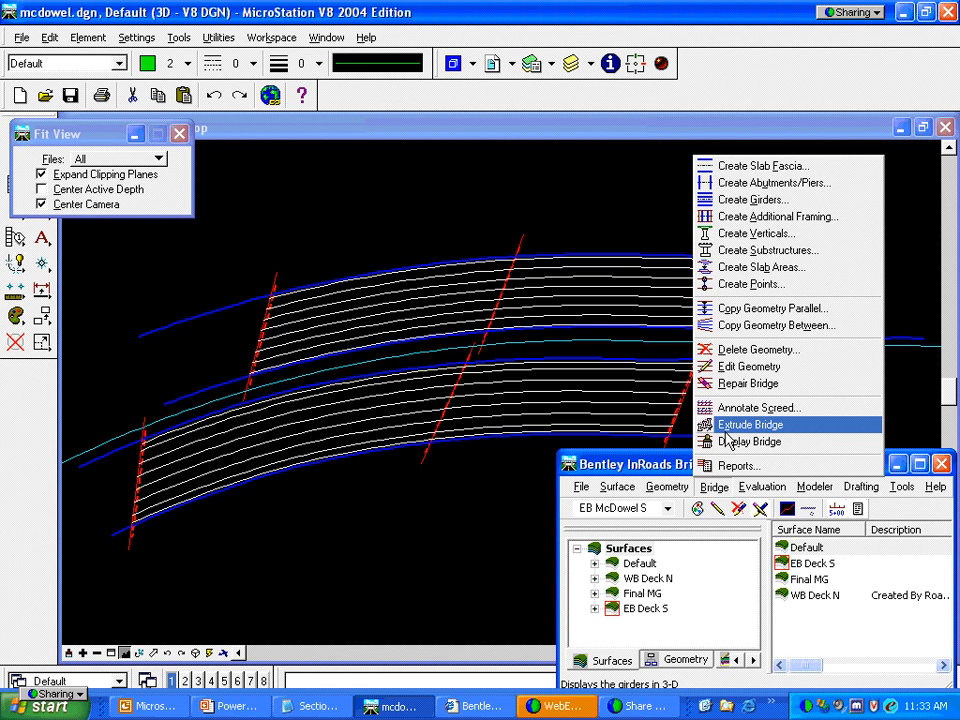
left_click(727, 432)
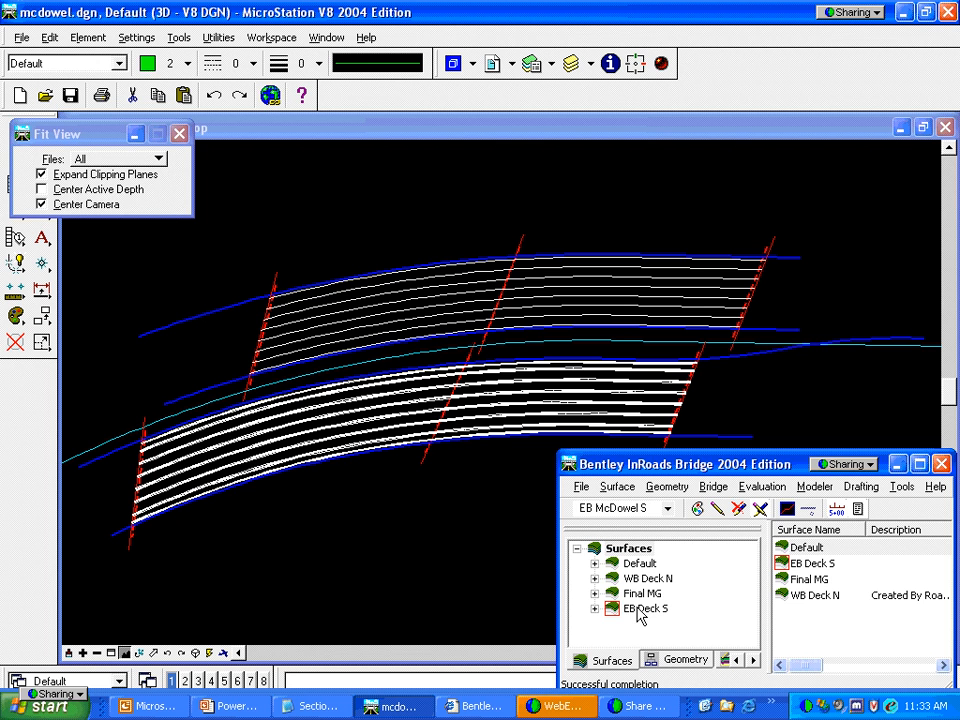
left_click(139, 653)
Rotate the view and zoom in on the extruded lower bridge
left_click(390, 420)
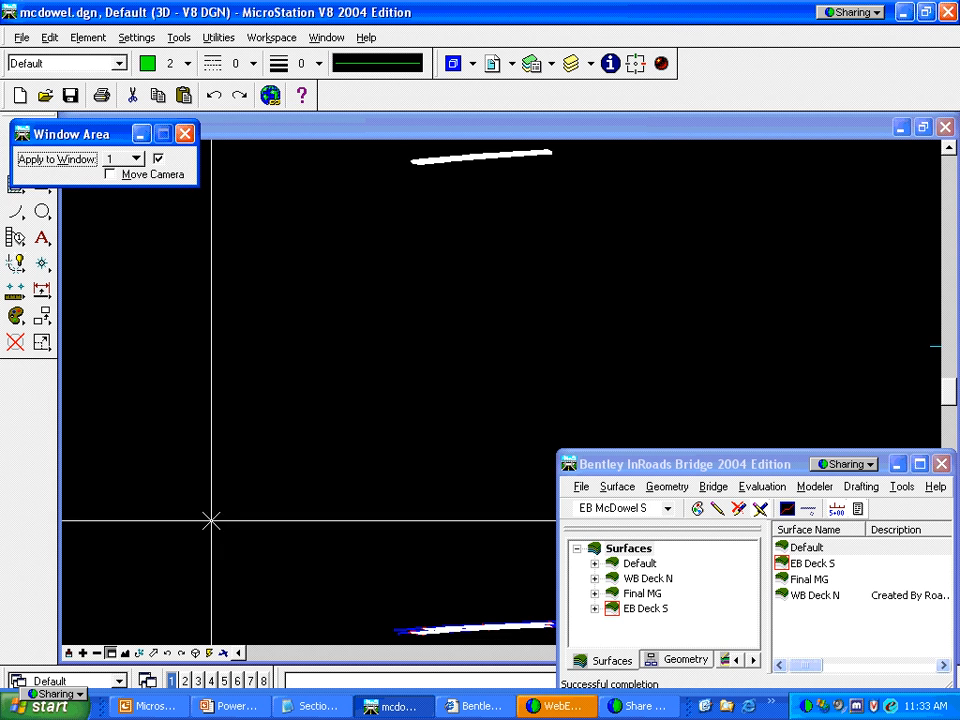
left_click(403, 154)
left_click(441, 174)
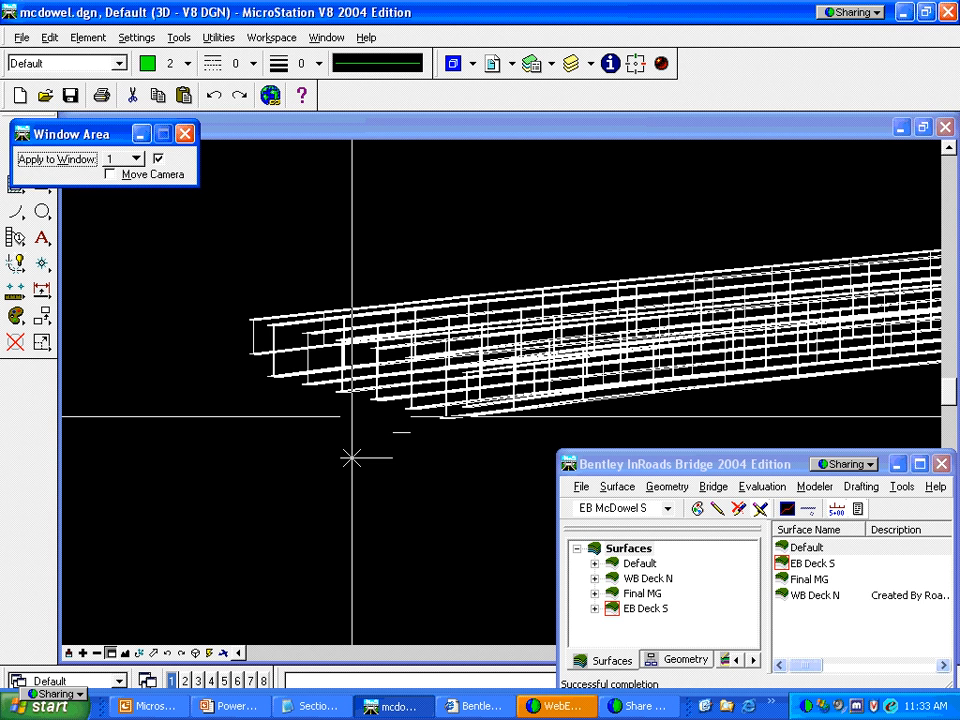
left_click(139, 653)
left_click(298, 411)
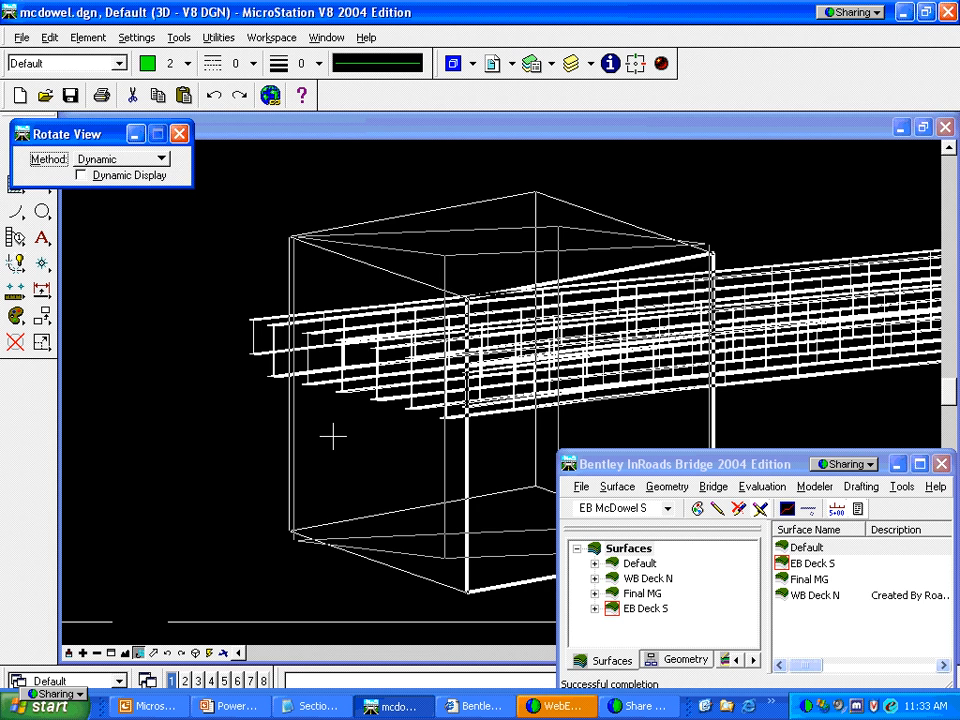
left_click(349, 433)
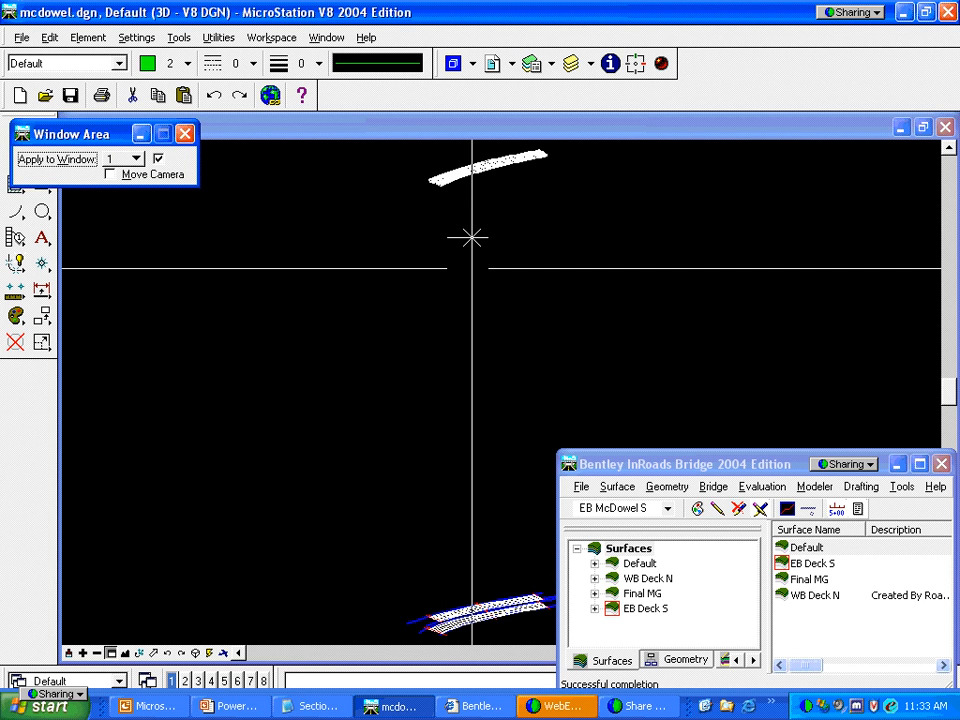
left_click(418, 167)
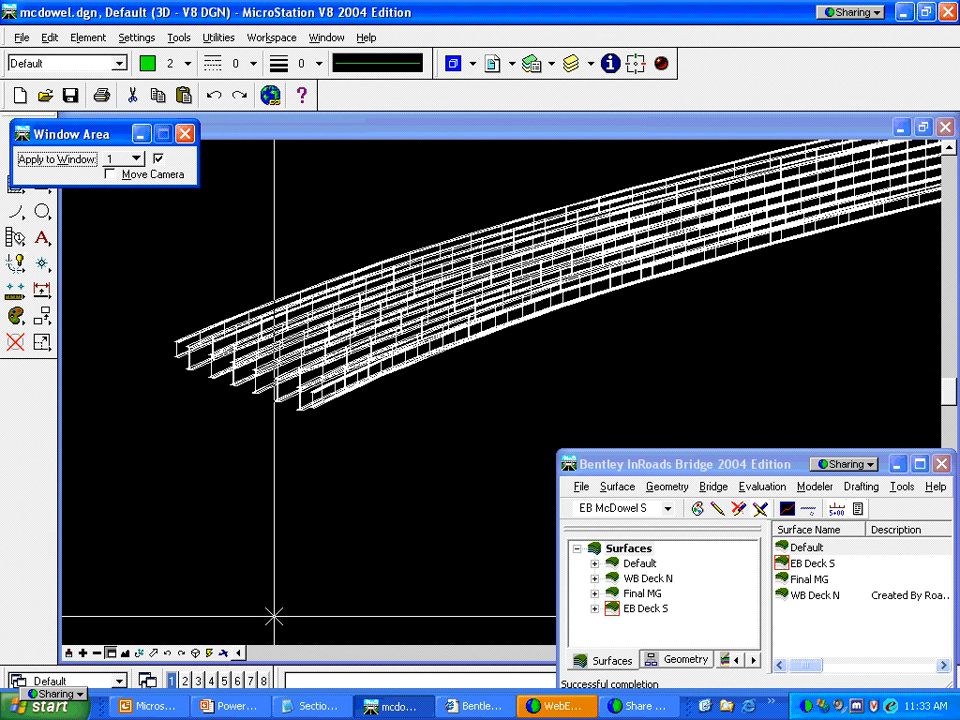
Rotate to a flatter angle, zoom closely on the girder wireframe, and pan along the girders
left_click(139, 653)
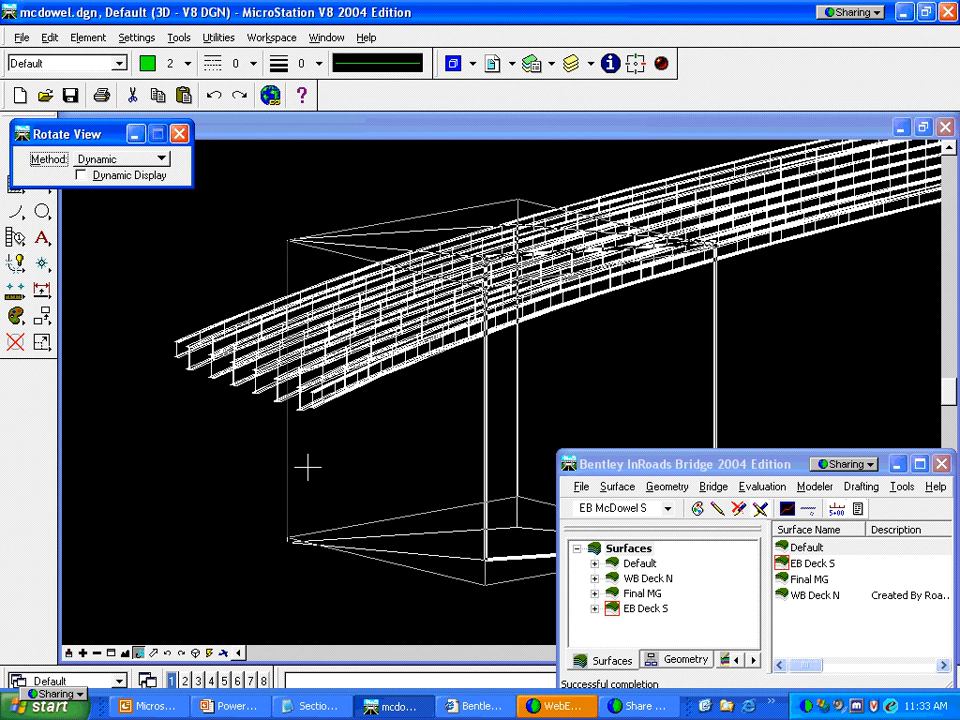
left_click(308, 467)
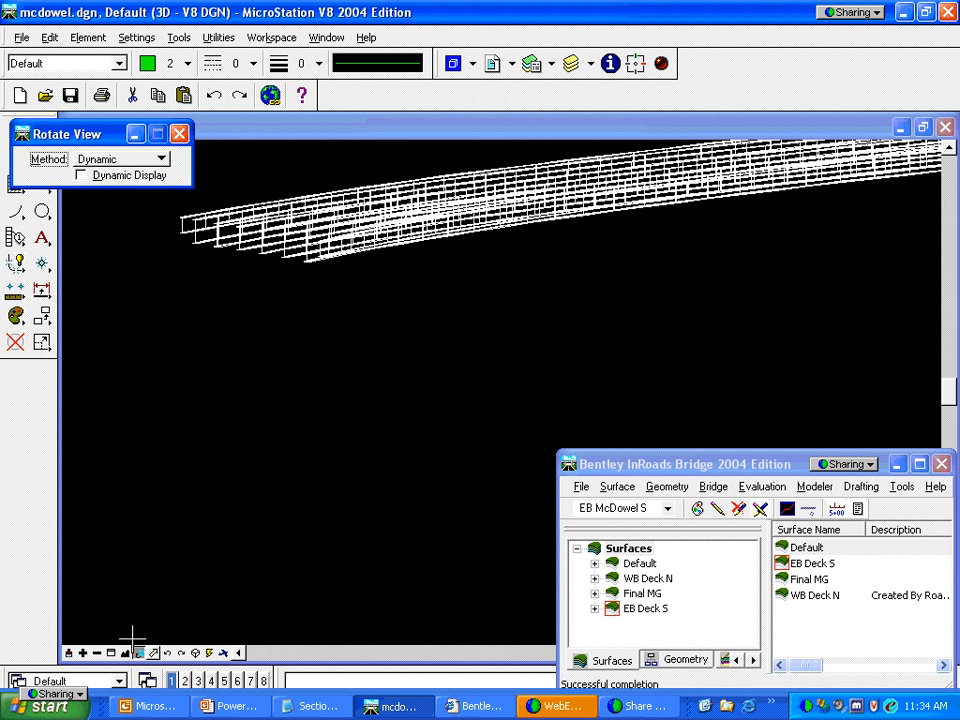
left_click(111, 652)
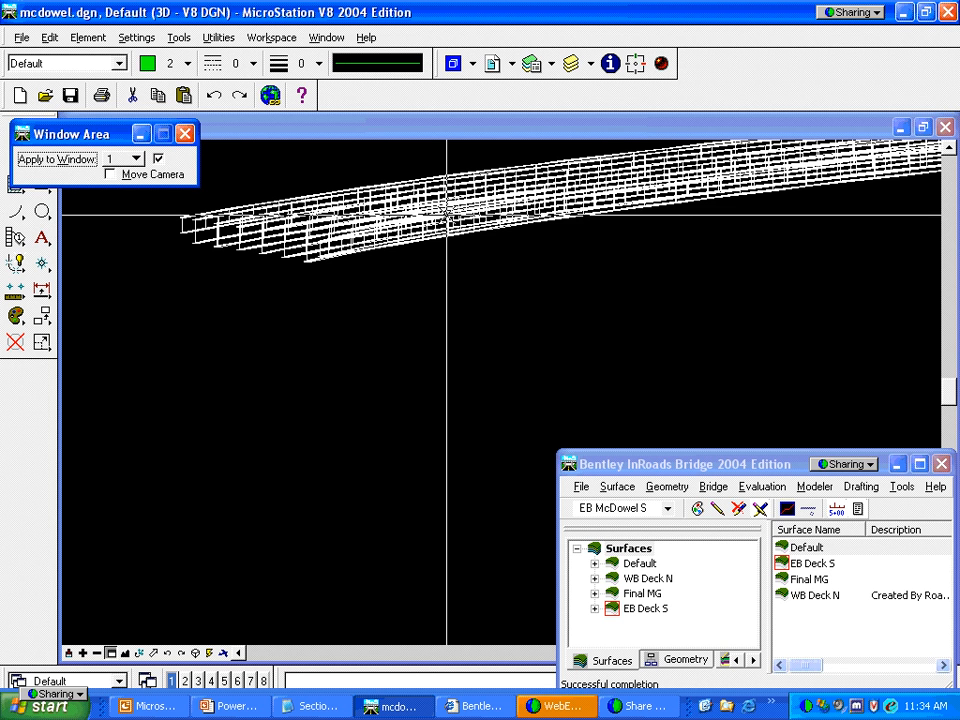
left_click(446, 215)
left_click(477, 227)
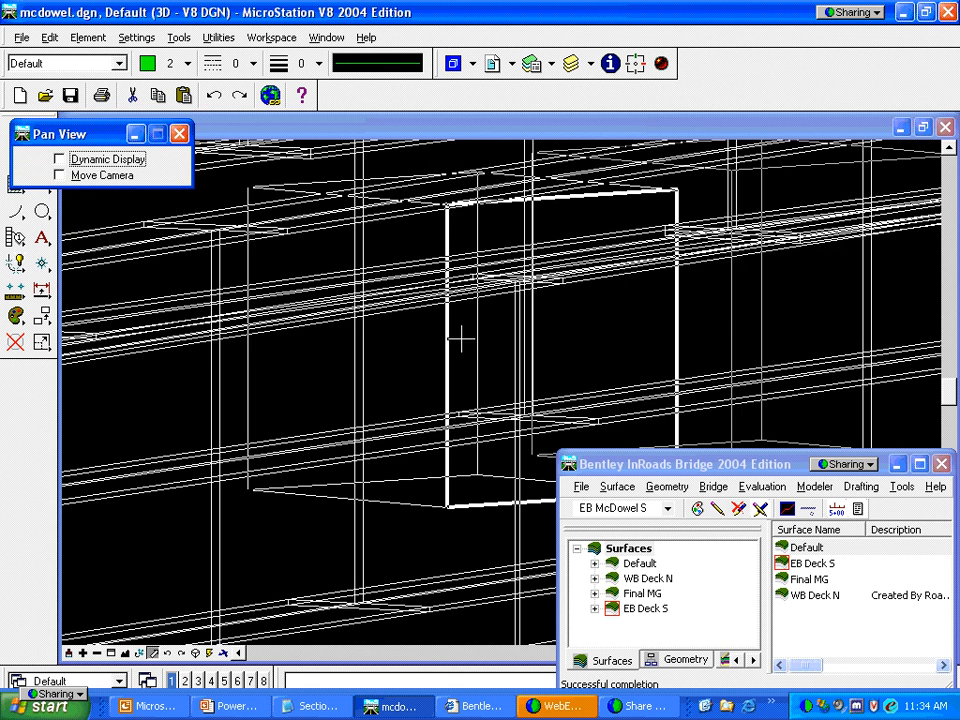
left_click(404, 333)
left_click(806, 351)
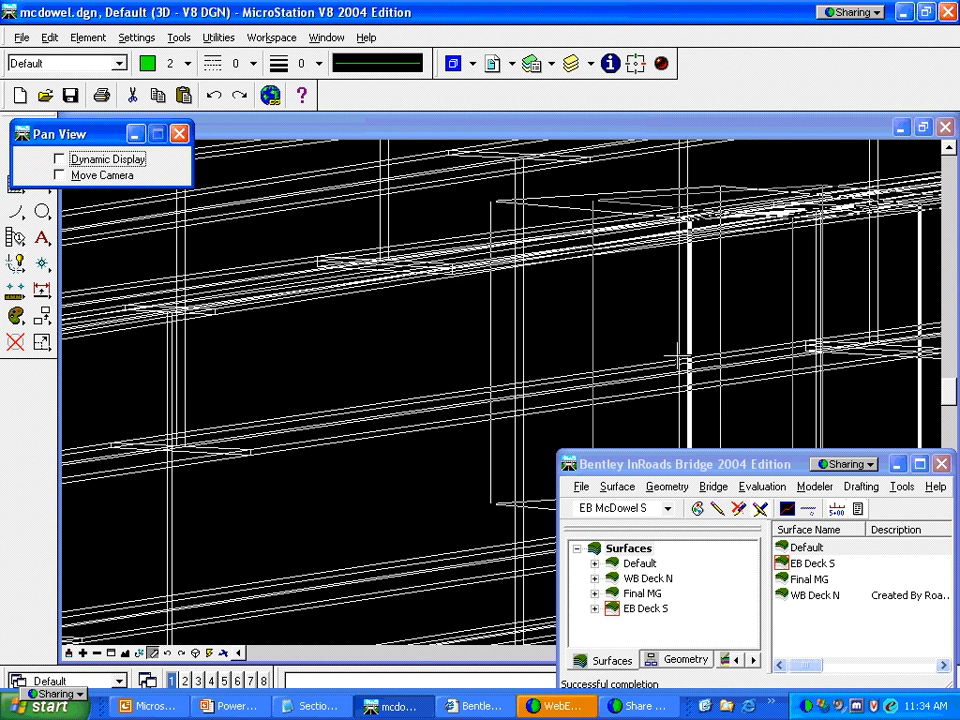
left_click(446, 360)
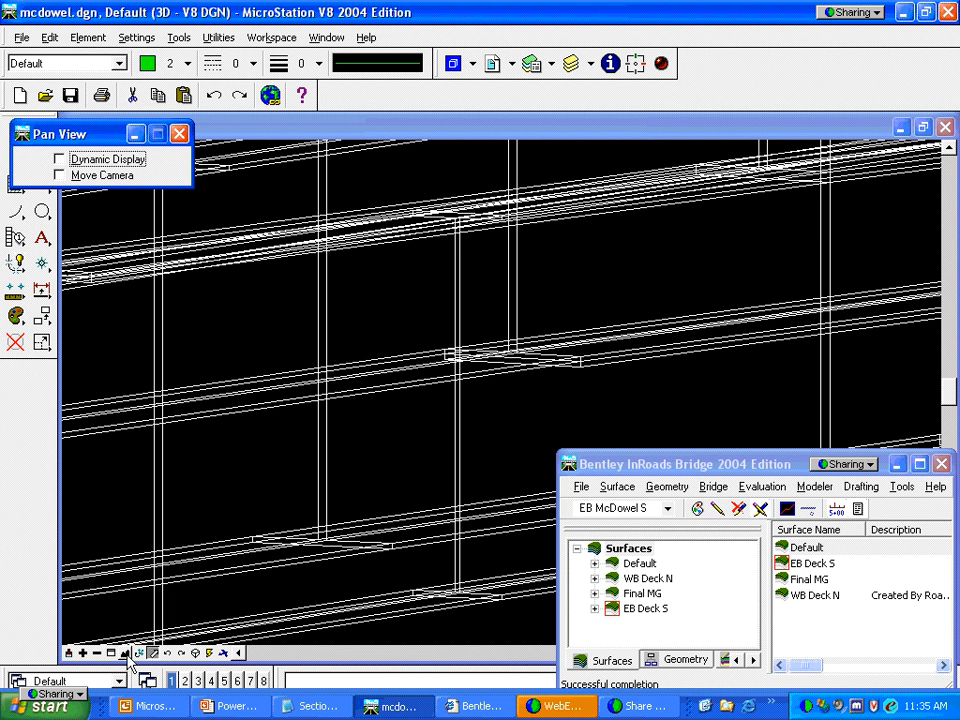
Switch the drawing to a top view with 'view top' and fit both bridge decks
left_click(300, 680)
type("view top")
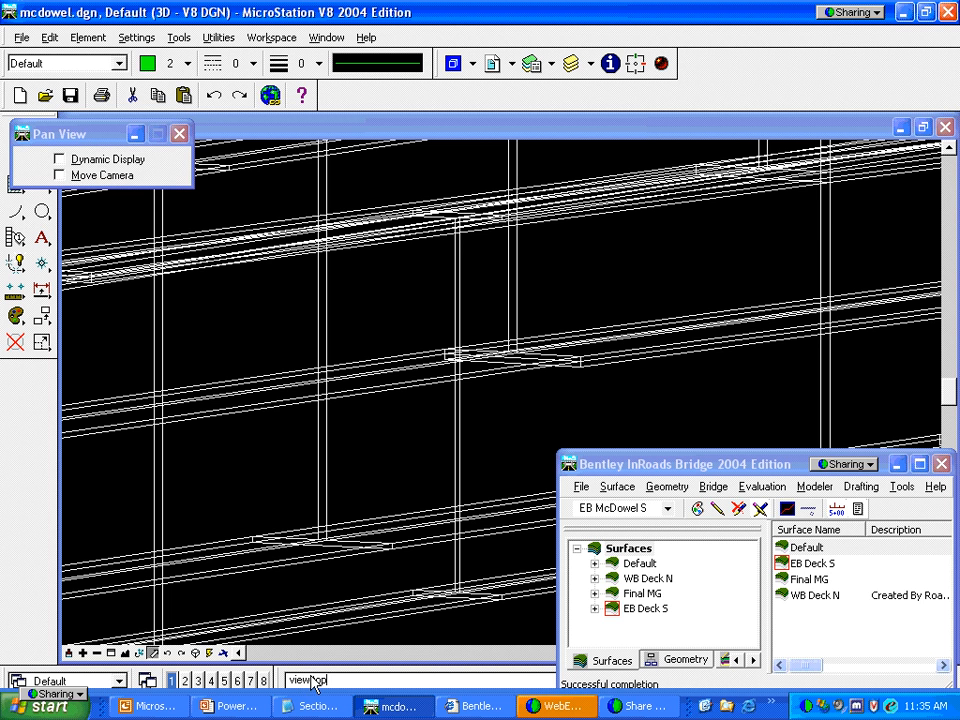
key("Return")
left_click(257, 516)
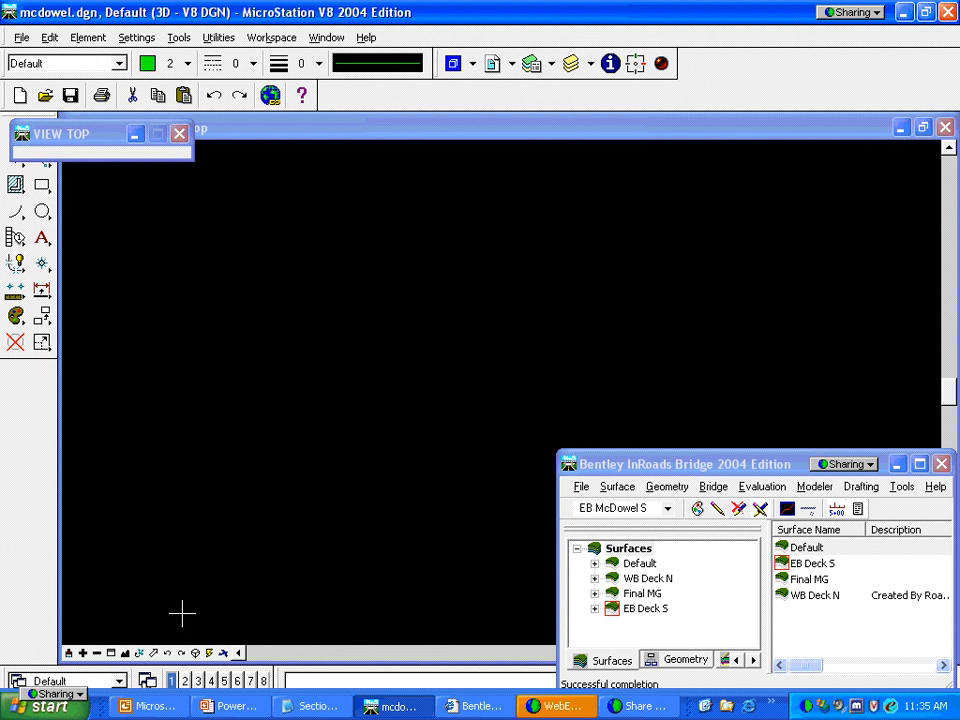
left_click(111, 653)
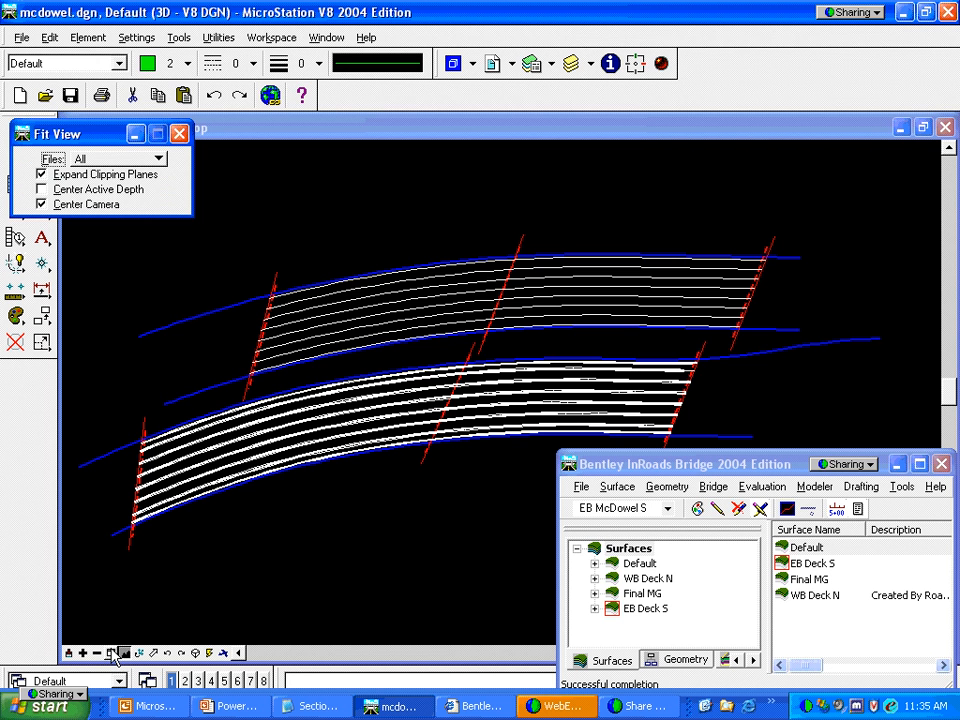
Delete the lower deck's thick duplicate lines and refresh the view
left_click(16, 343)
left_click(176, 458)
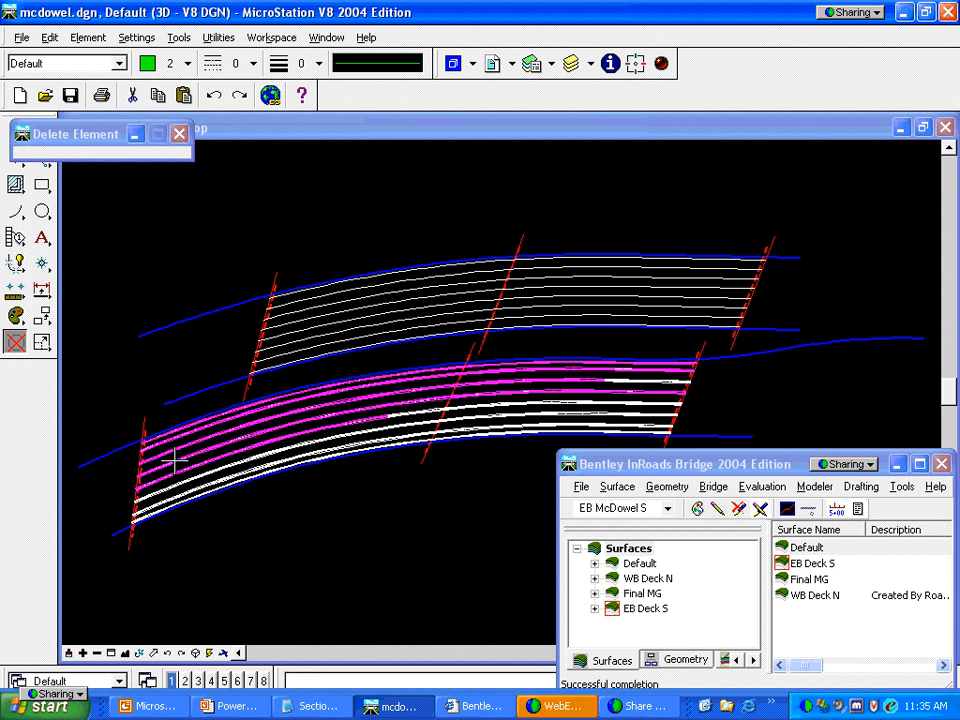
left_click(287, 513)
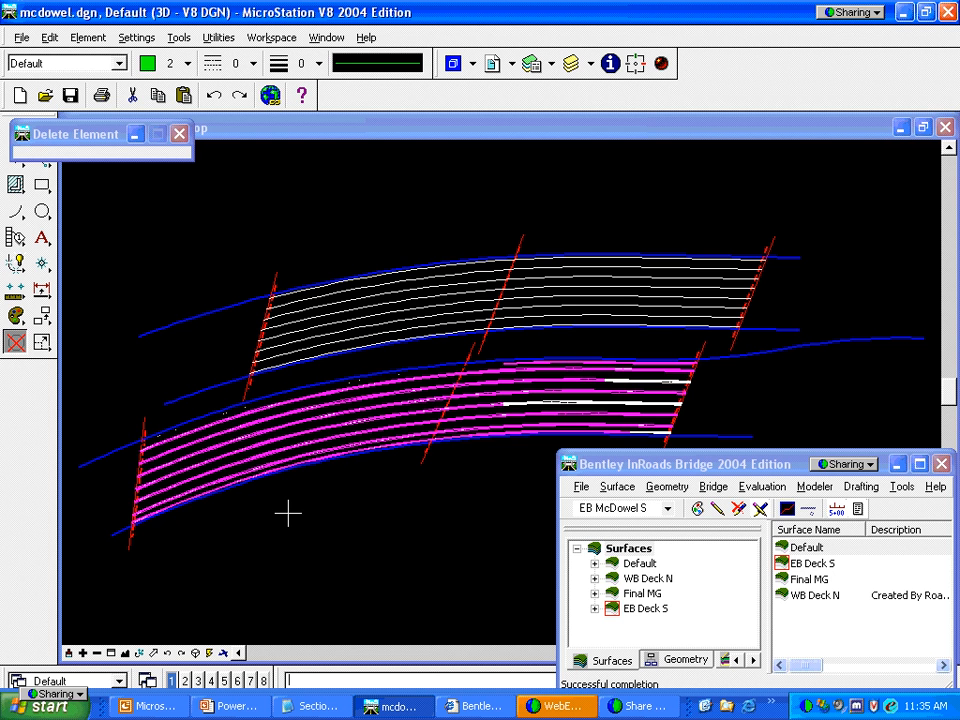
left_click(68, 652)
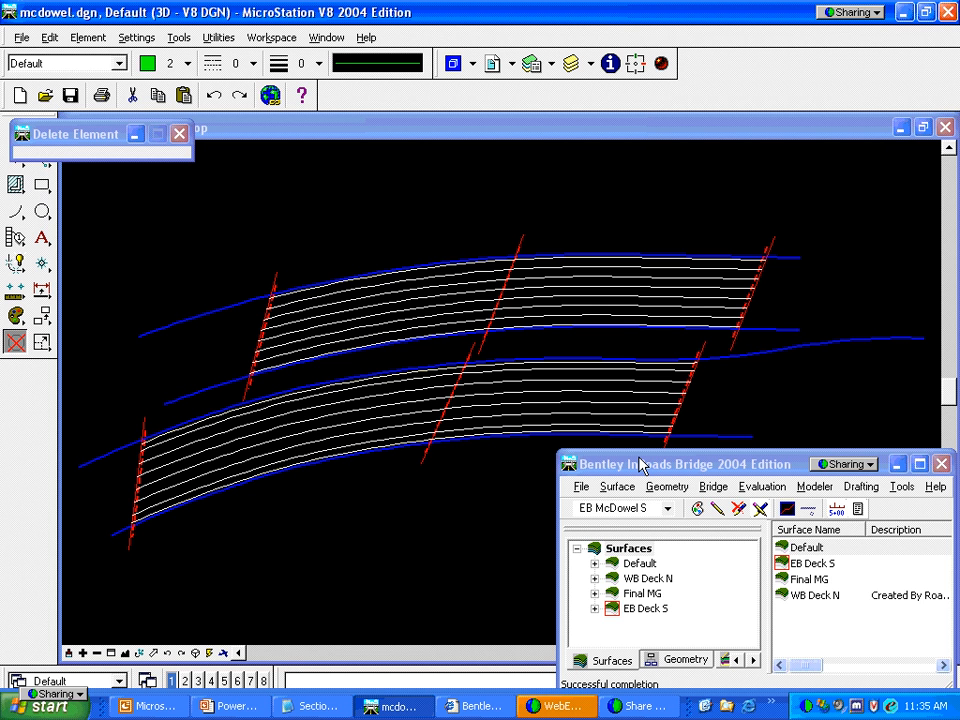
Make WB McDowel N the active project and bring up Create Substructures, moved aside
left_click(665, 509)
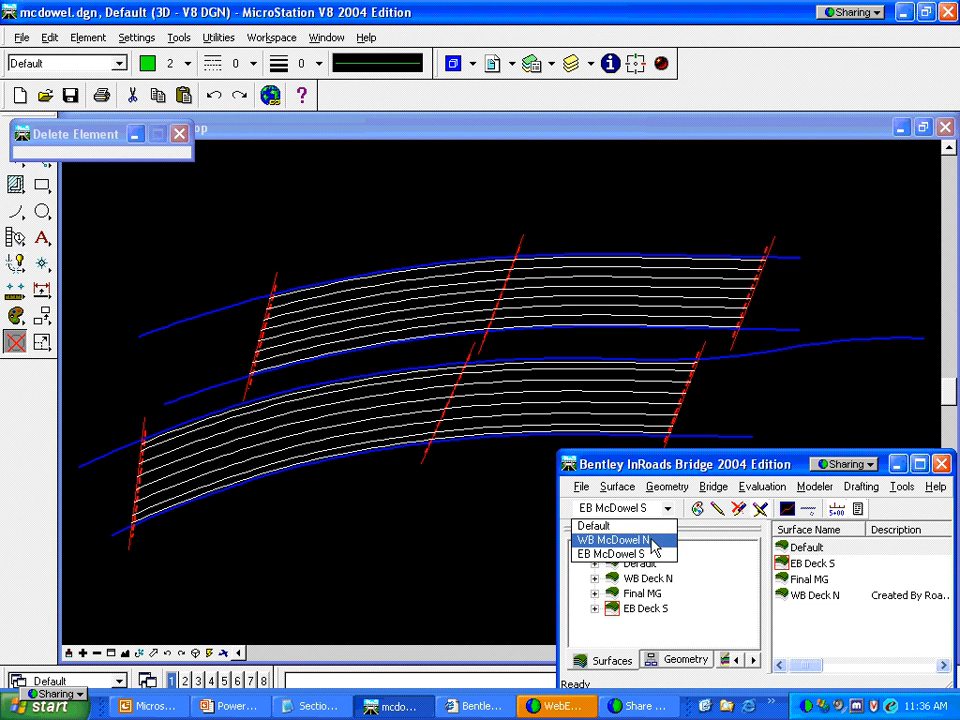
left_click(652, 541)
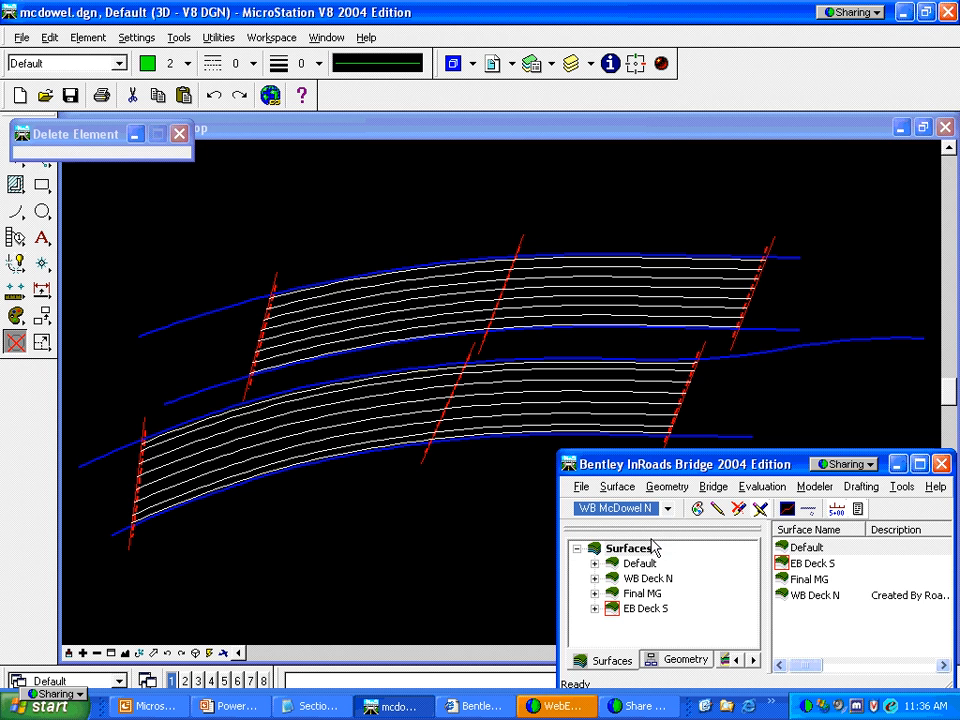
left_click(713, 487)
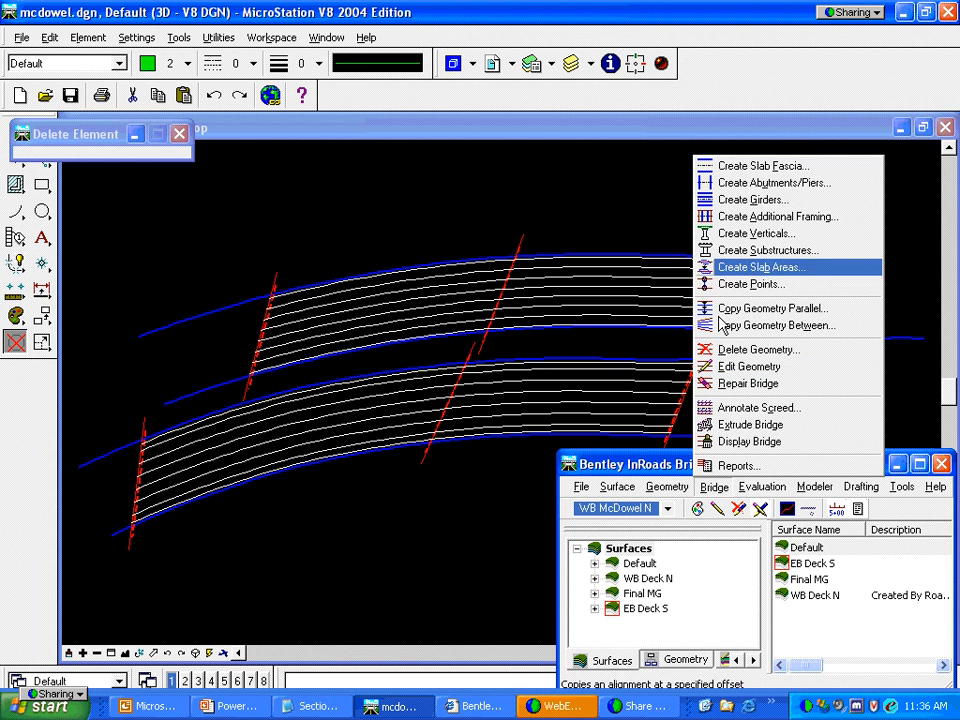
left_click(760, 250)
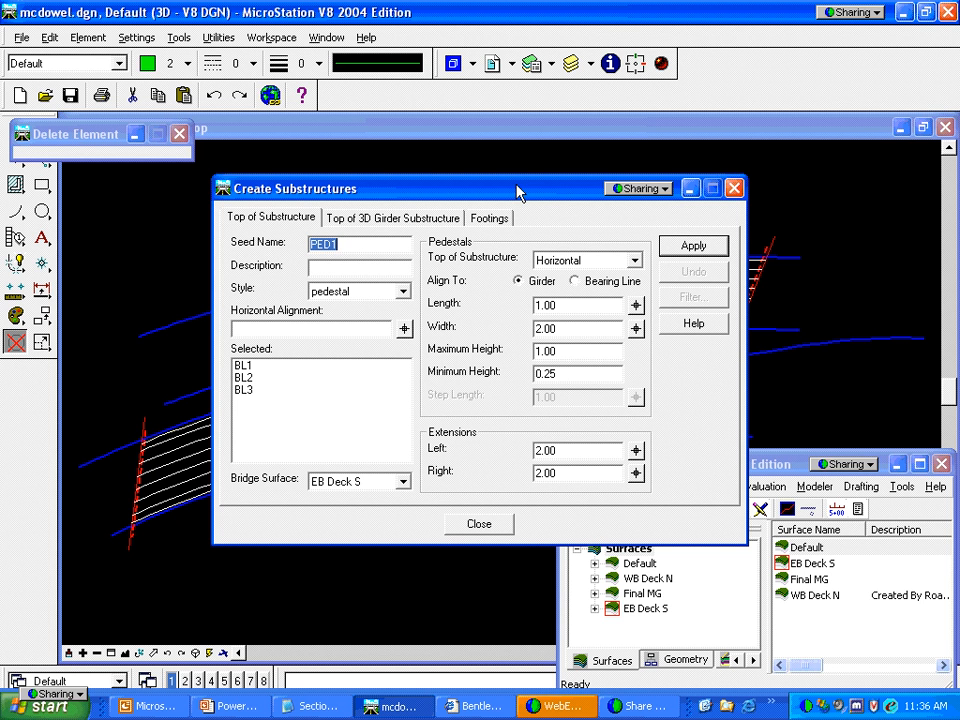
left_click_drag(517, 190, 498, 188)
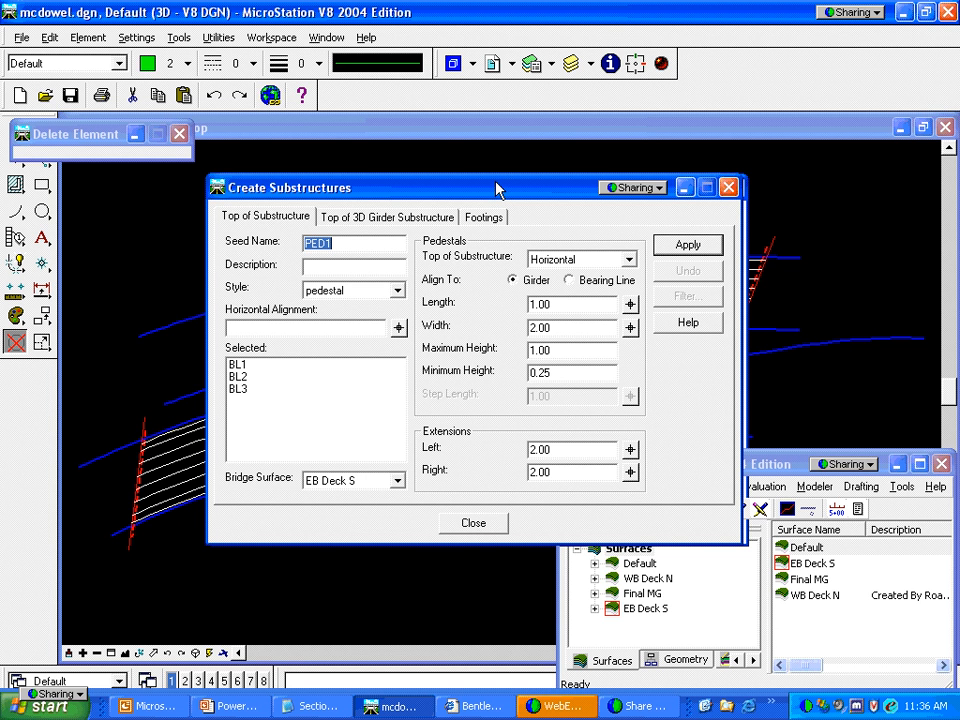
left_click_drag(497, 189, 433, 176)
Create stepped pedestals 2.00 long, 1.00 high, with 4.00 left and right extensions
left_click(544, 243)
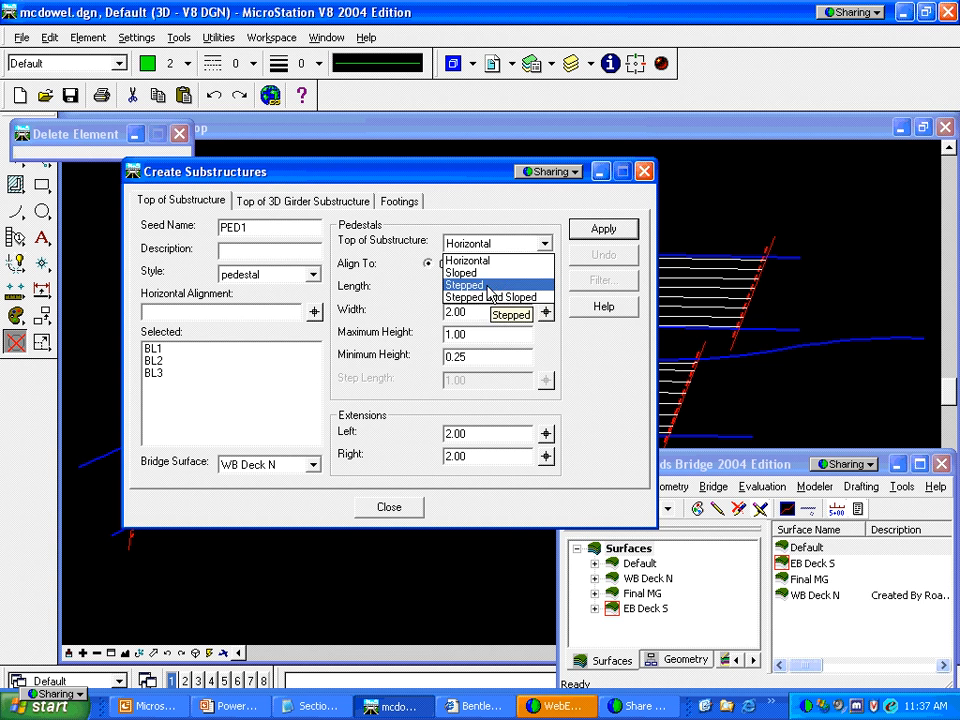
left_click(489, 286)
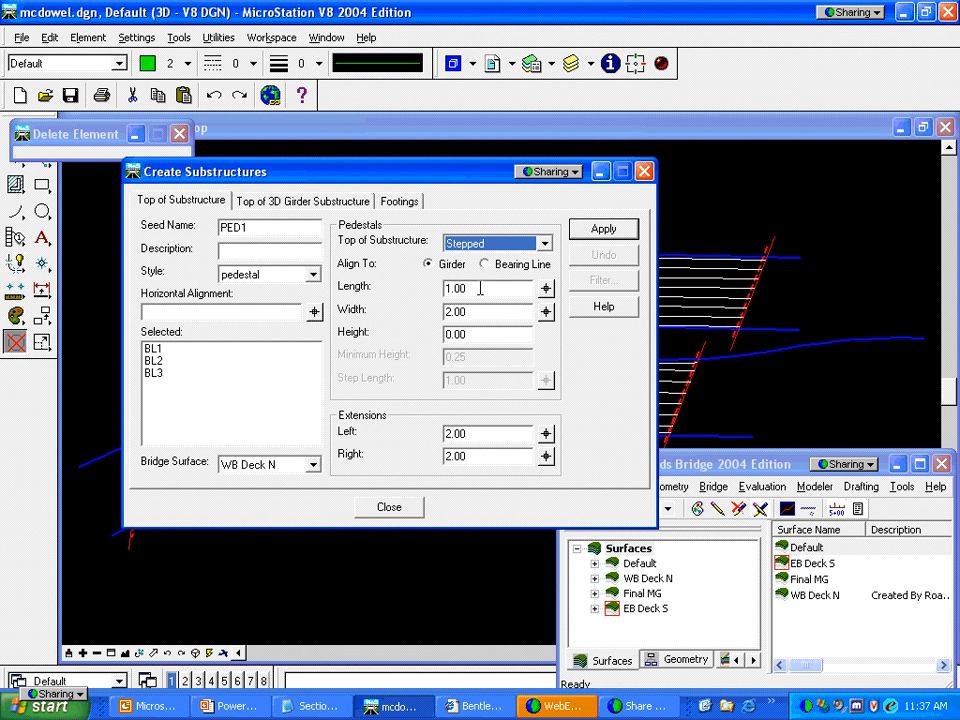
left_click_drag(480, 288, 440, 289)
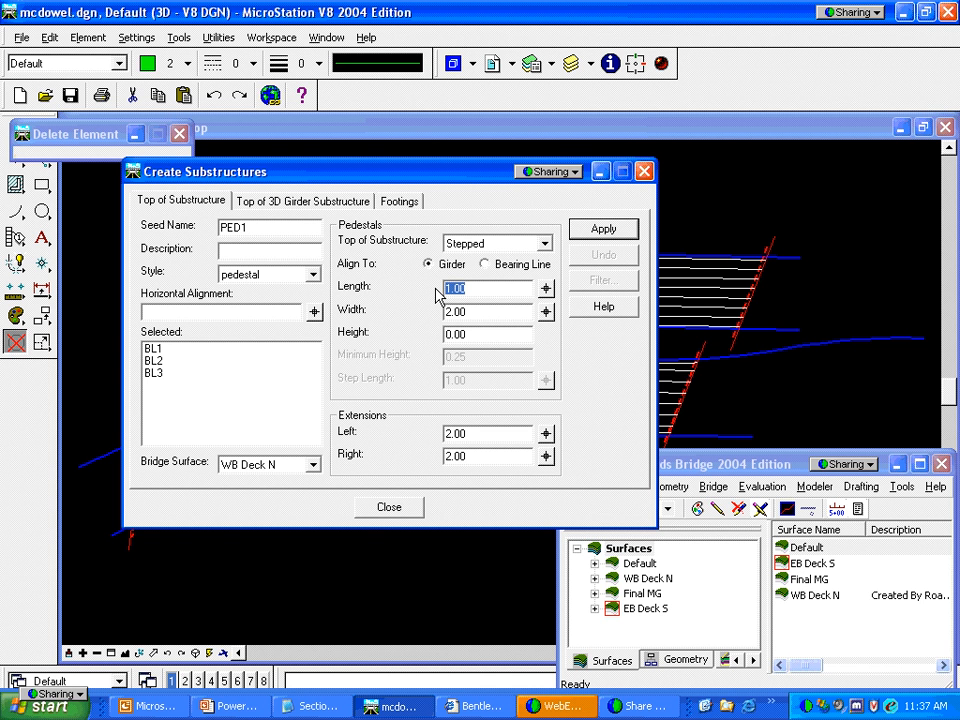
type("2")
key("Tab")
key("Tab")
type("1")
key("Tab")
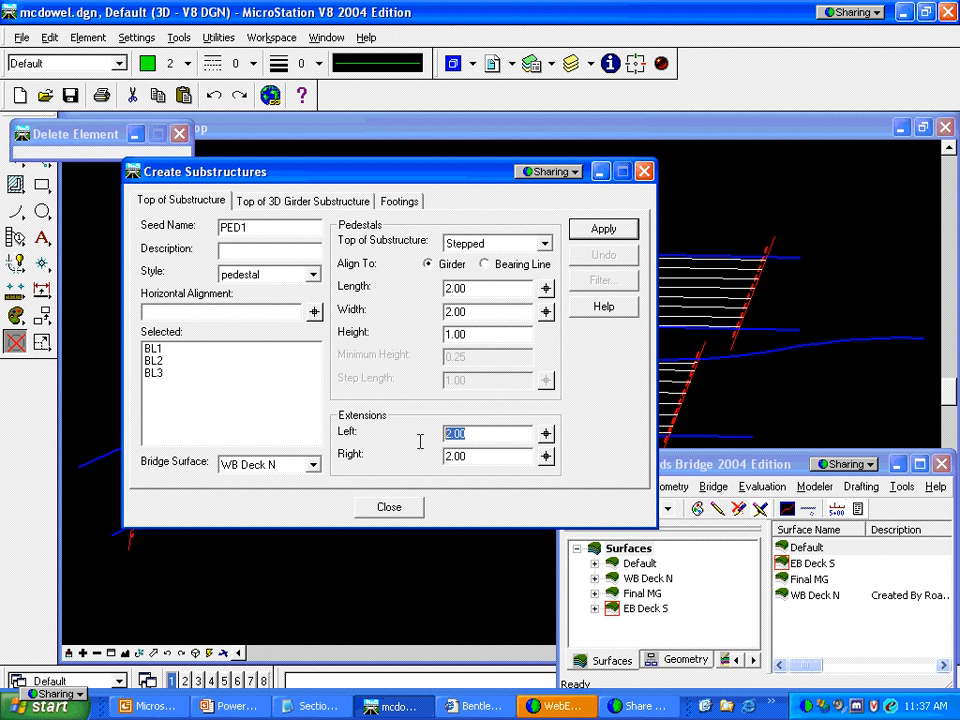
type("4")
key("Tab")
type("4")
key("Tab")
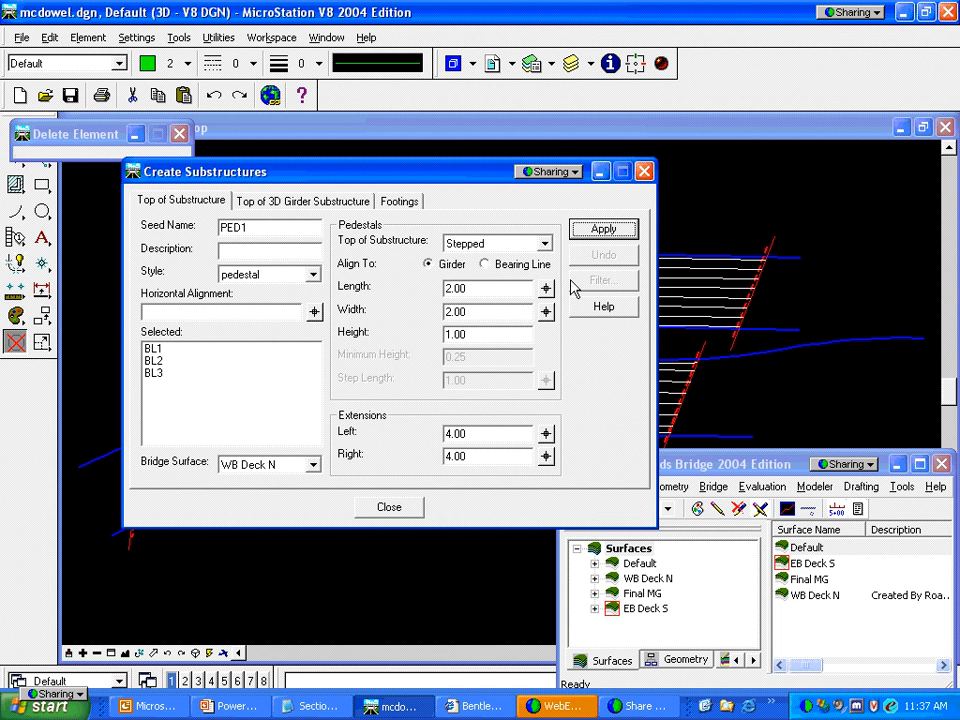
left_click(604, 230)
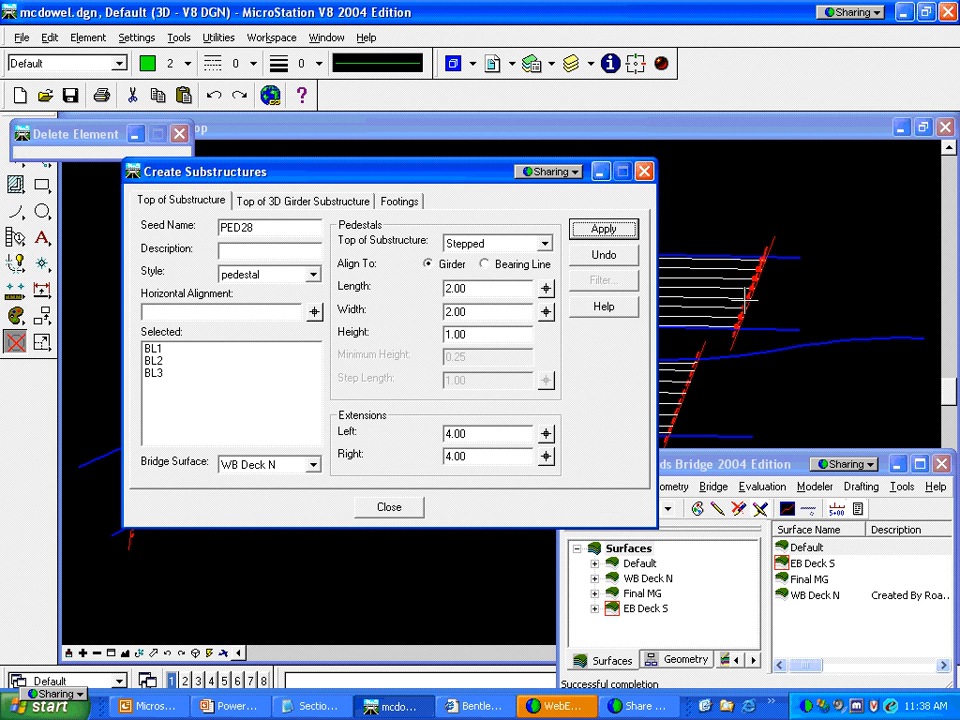
Zoom into a window area around the new red pedestals
left_click(112, 652)
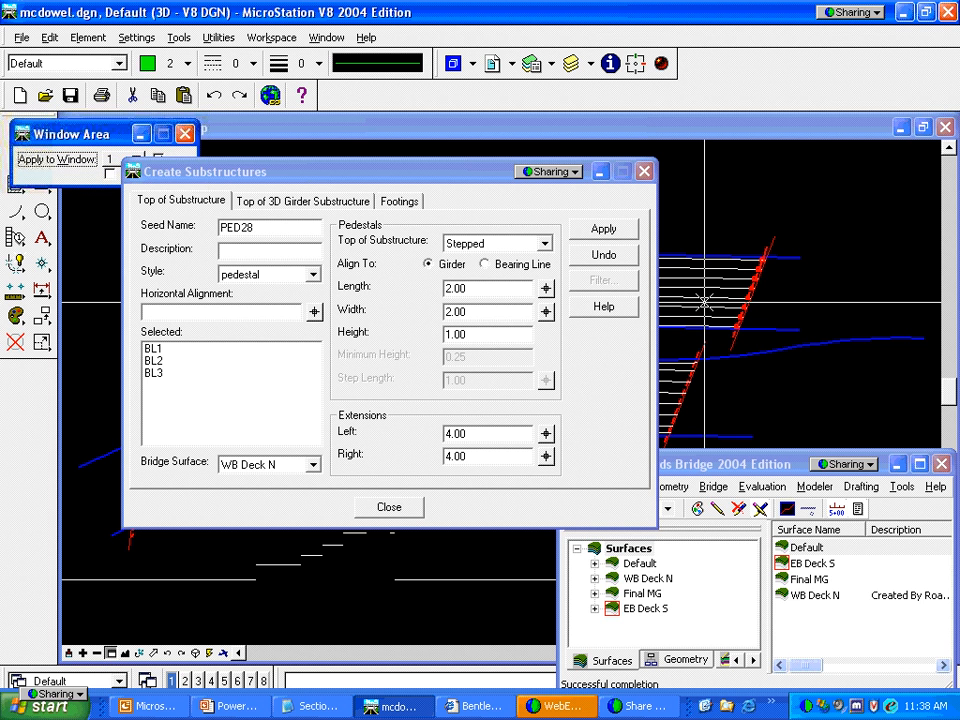
left_click(716, 248)
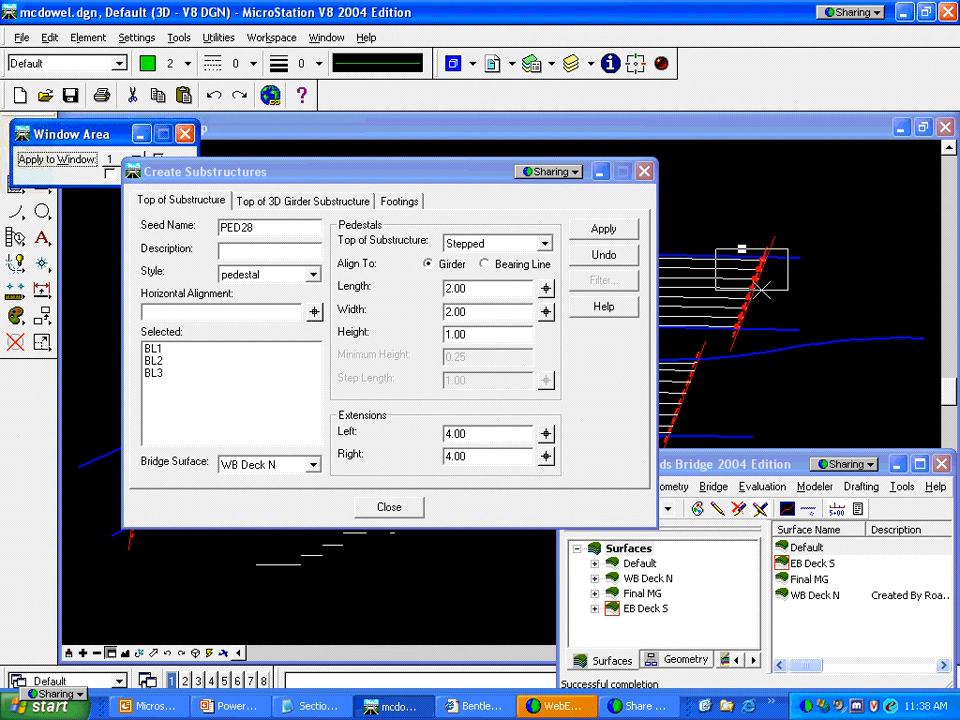
left_click(762, 290)
Move the Create Substructures dialog aside and close it
left_click_drag(483, 172, 339, 352)
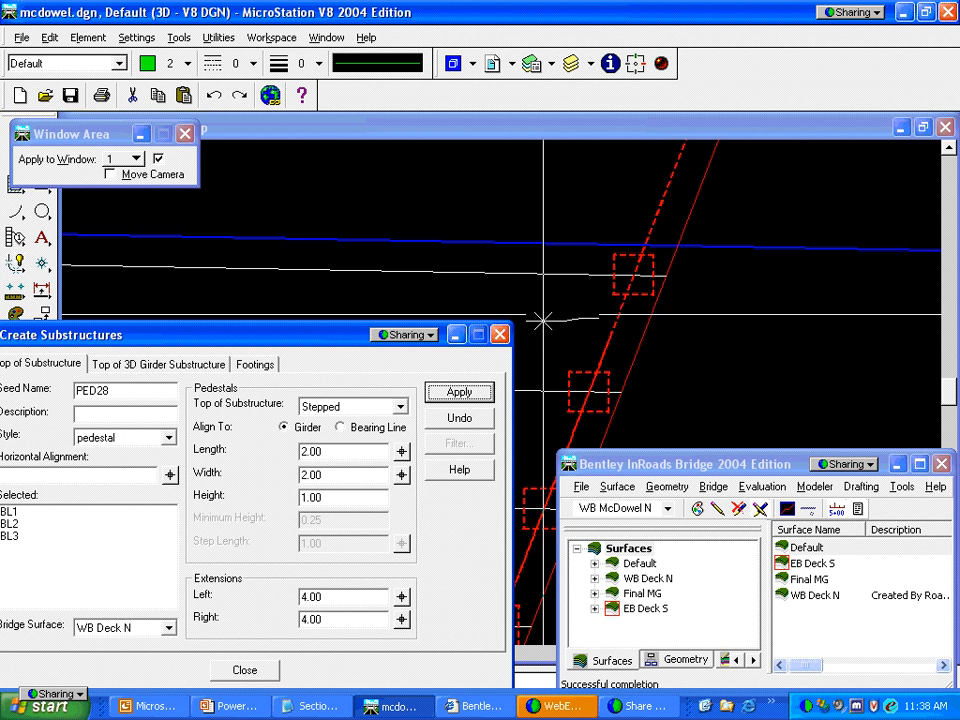
left_click_drag(342, 341, 369, 324)
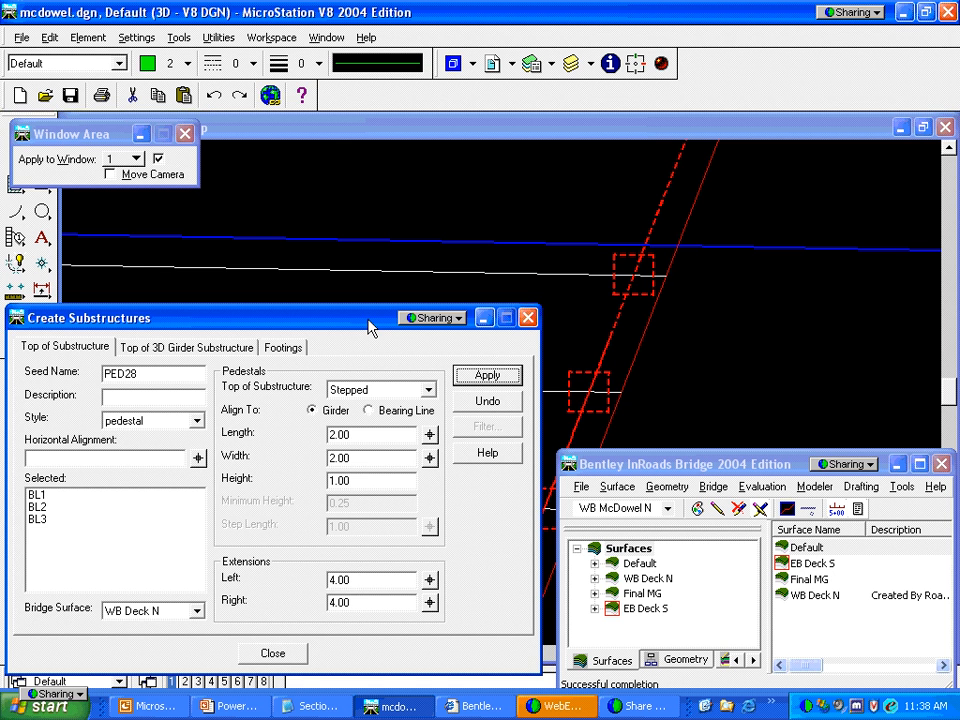
left_click_drag(369, 324, 451, 218)
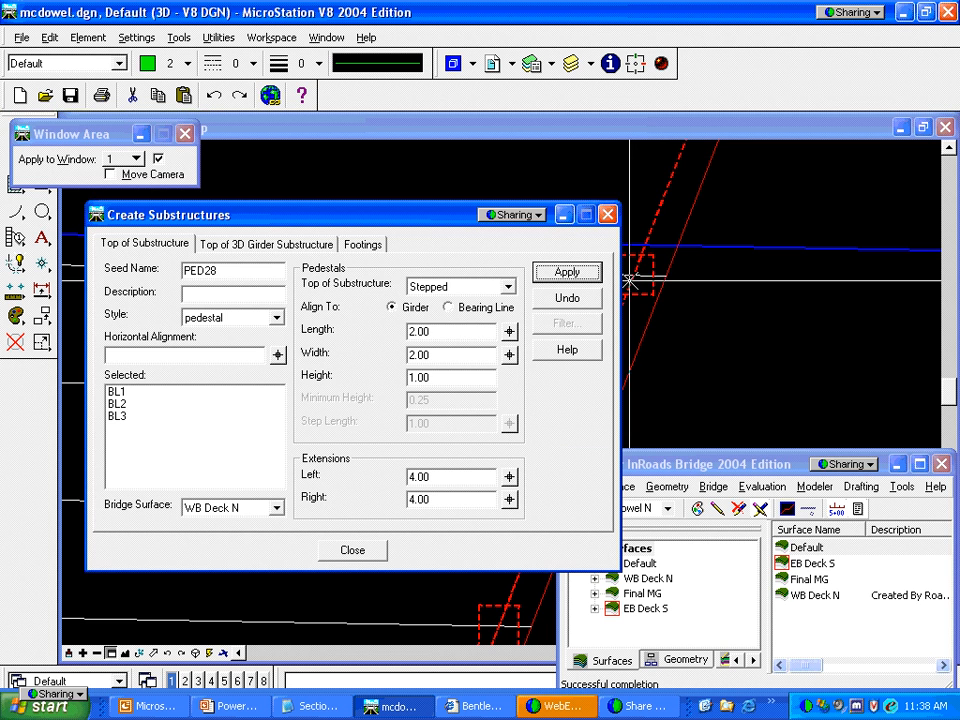
left_click(352, 550)
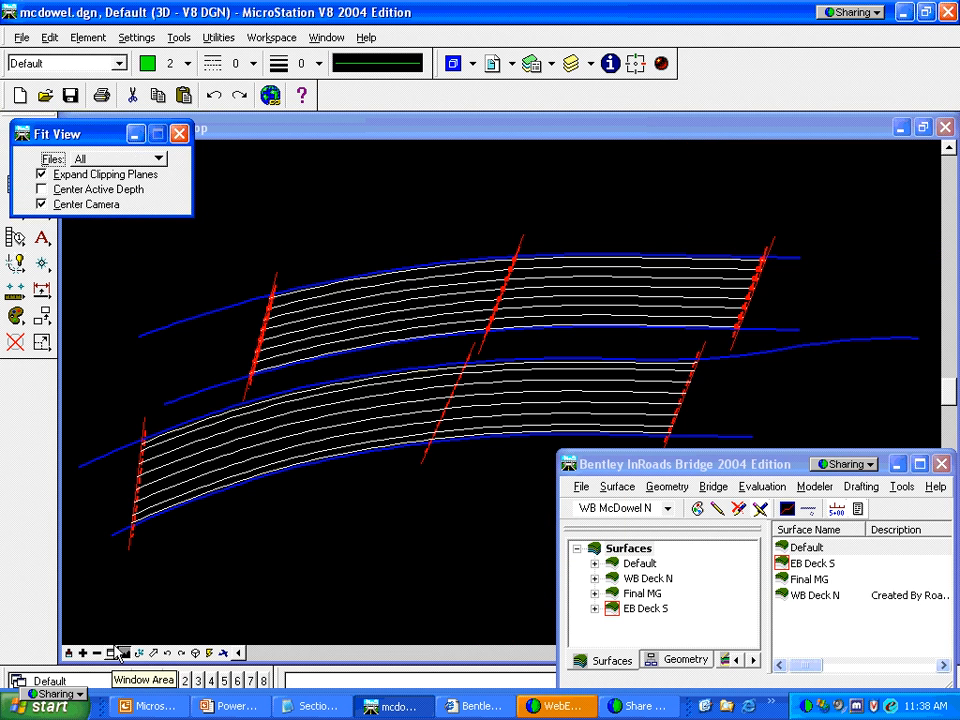
Make EB McDowel S active, create its stepped pedestals, and view the AB1–AB3 footing settings
left_click(667, 509)
left_click(616, 534)
left_click(714, 487)
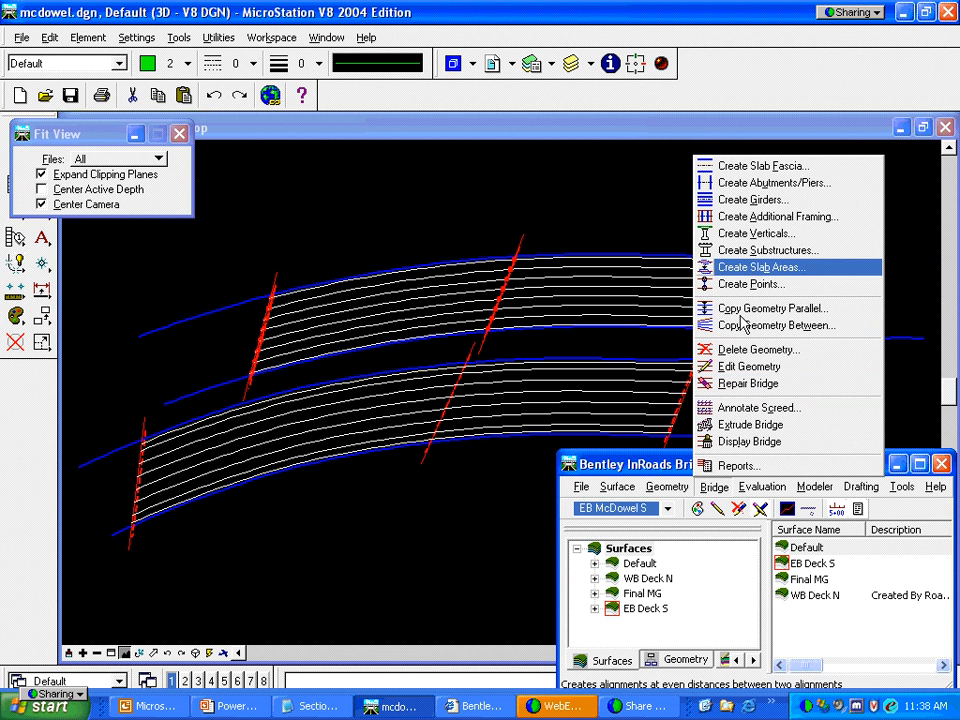
left_click(748, 255)
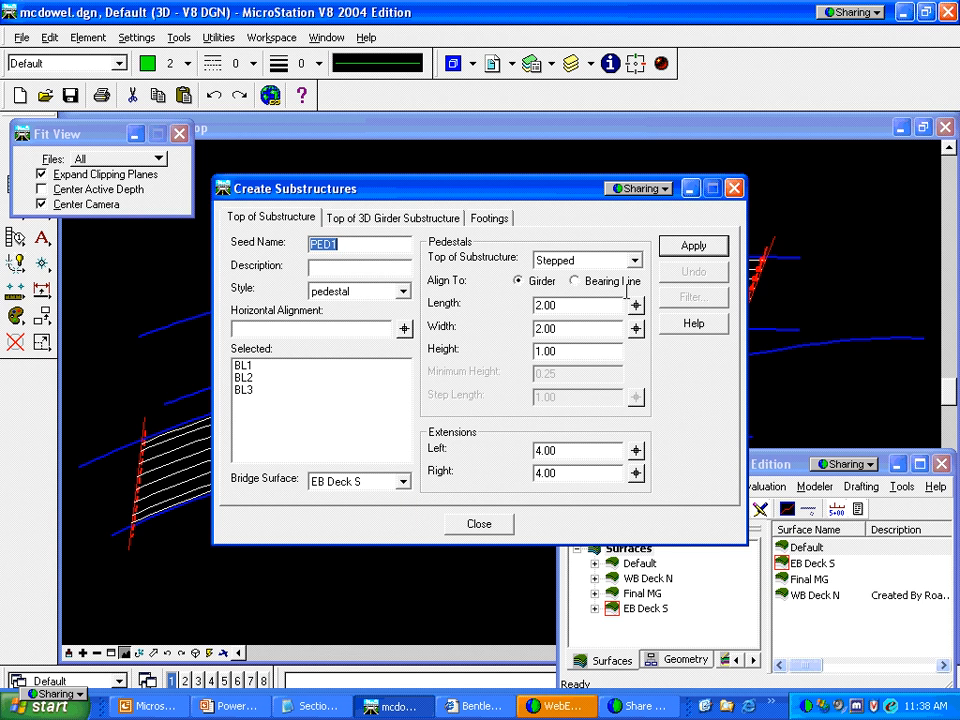
left_click(692, 245)
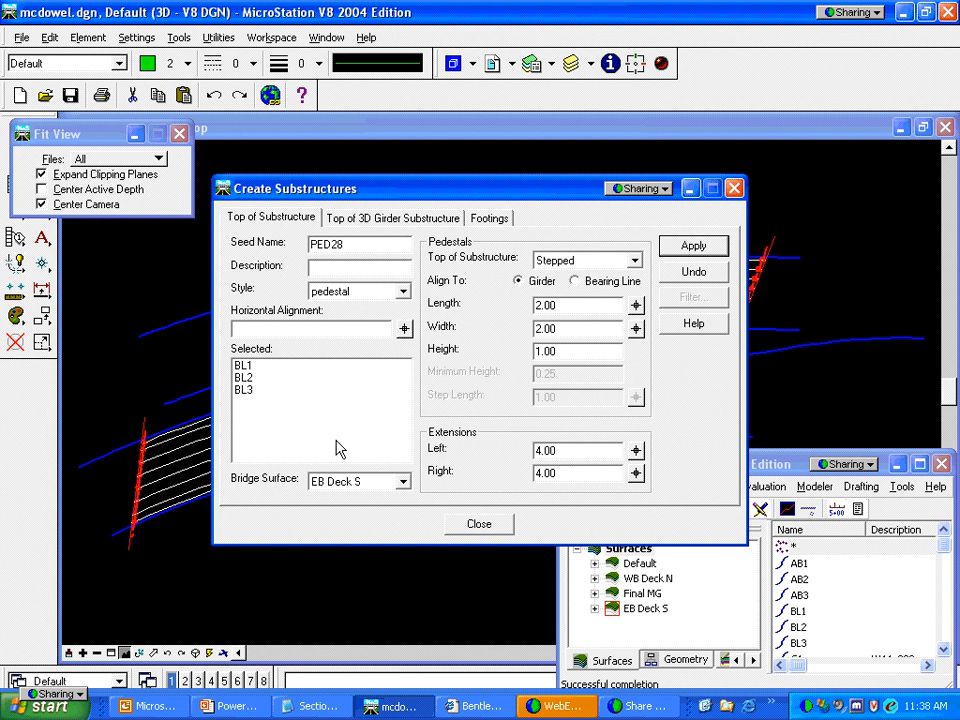
left_click(490, 220)
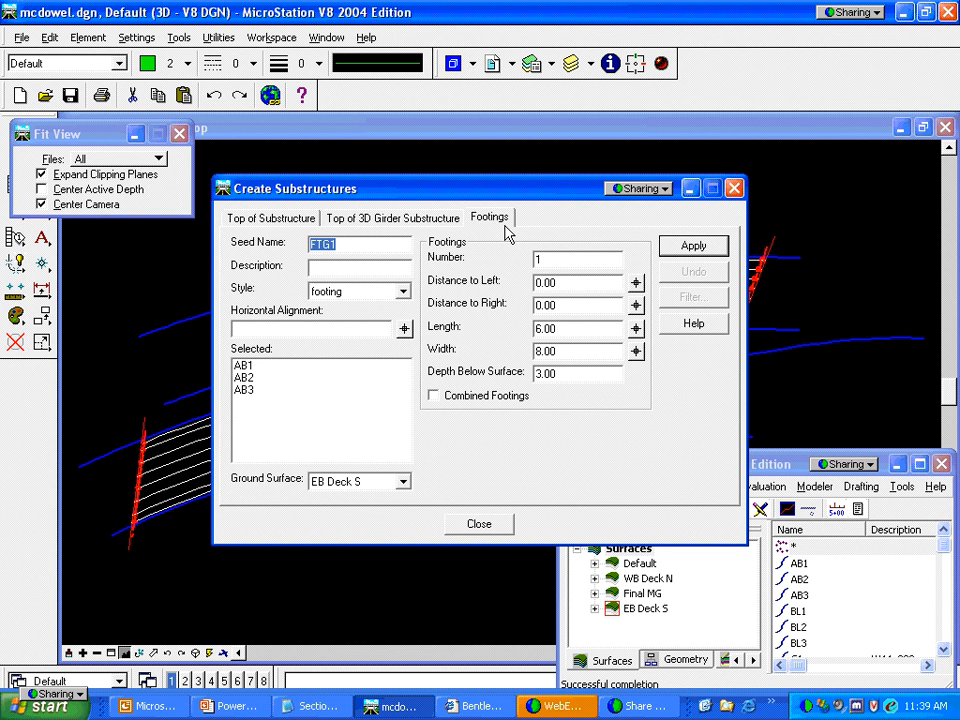
Use Final MG as the ground surface and limit the footings to AB1 and AB3
left_click(403, 482)
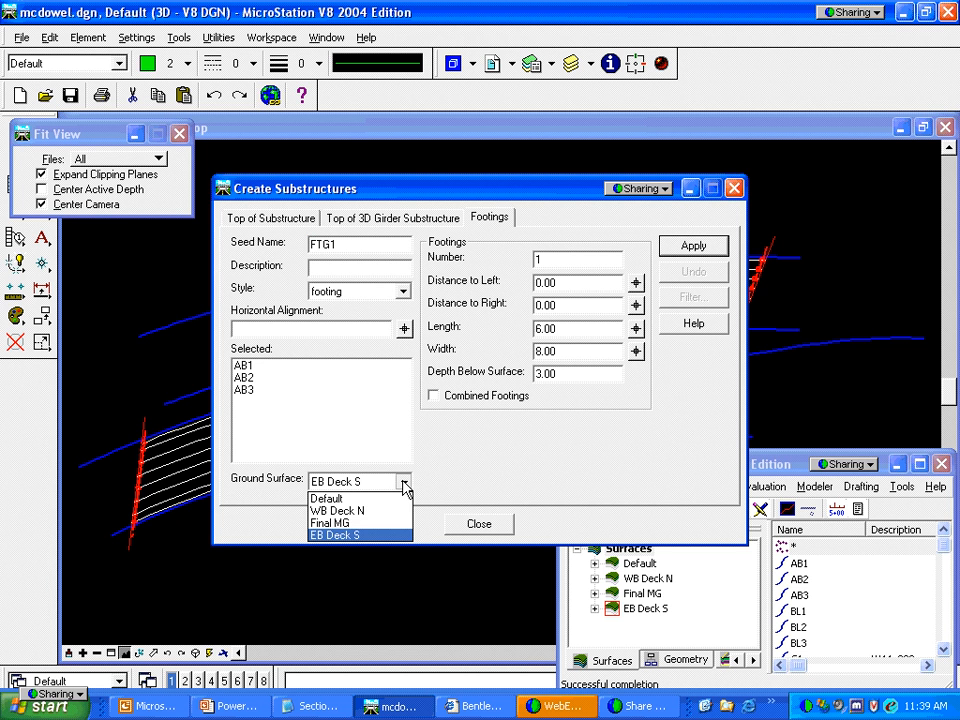
left_click(358, 523)
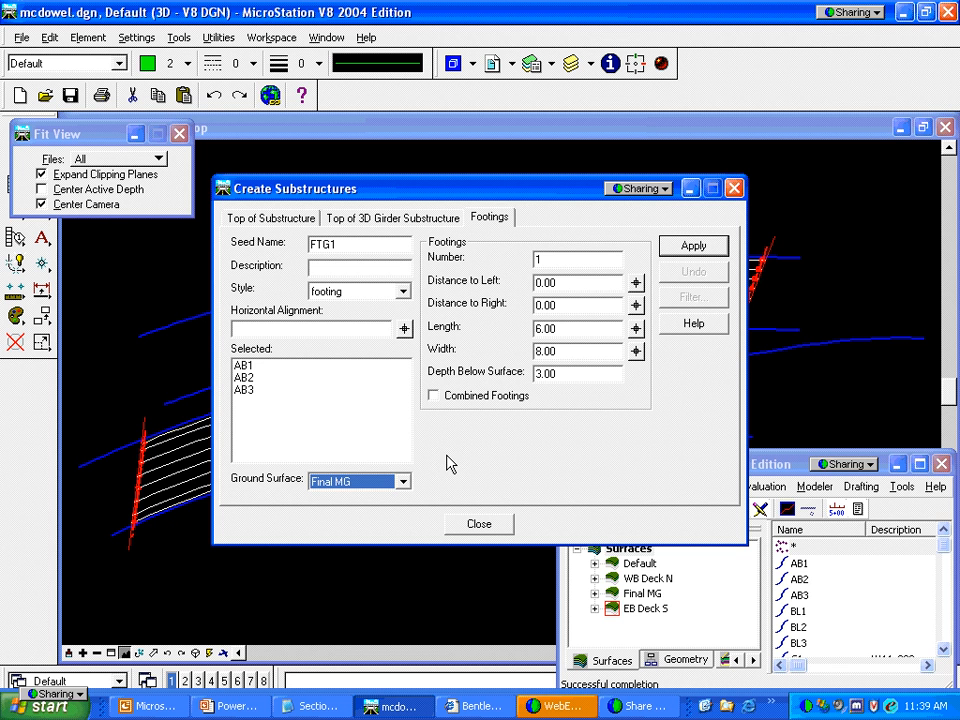
left_click(280, 326)
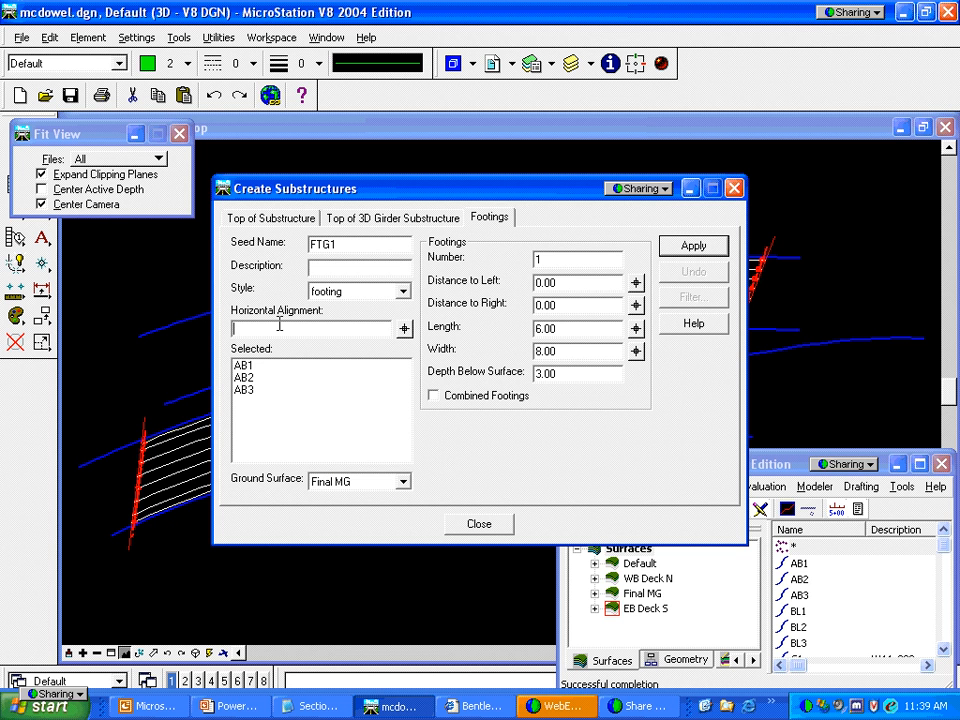
left_click(692, 299)
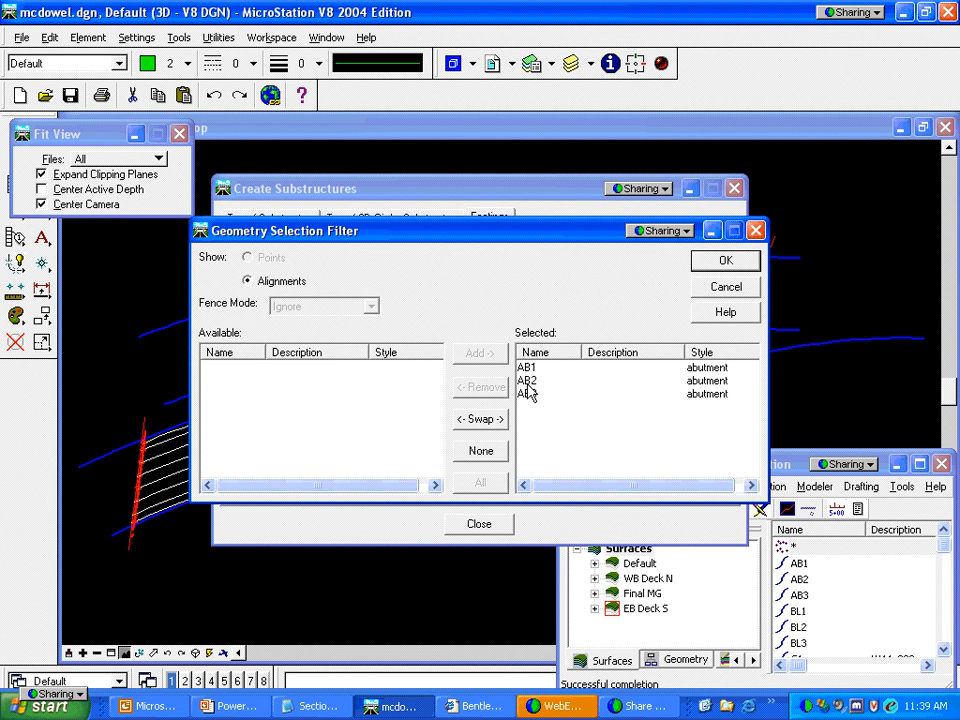
left_click(527, 382)
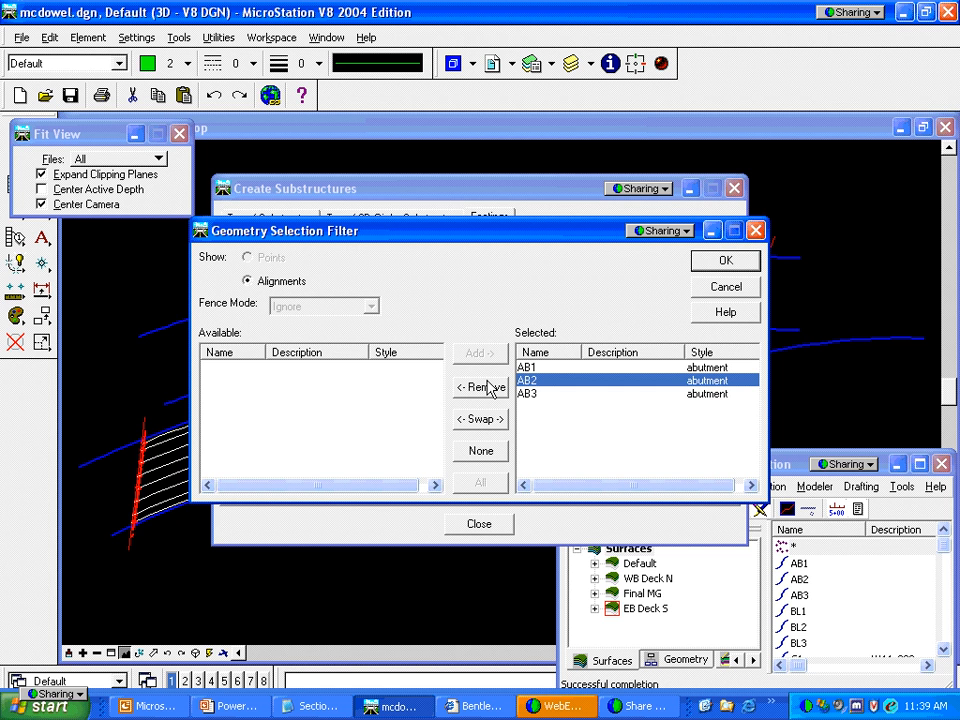
left_click(490, 387)
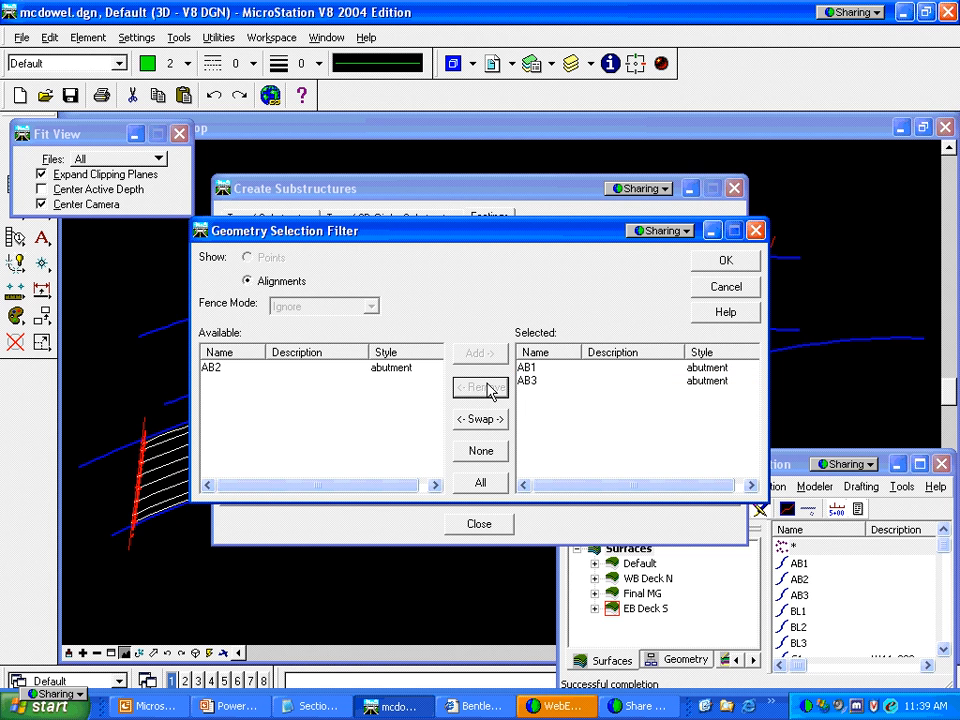
left_click(726, 261)
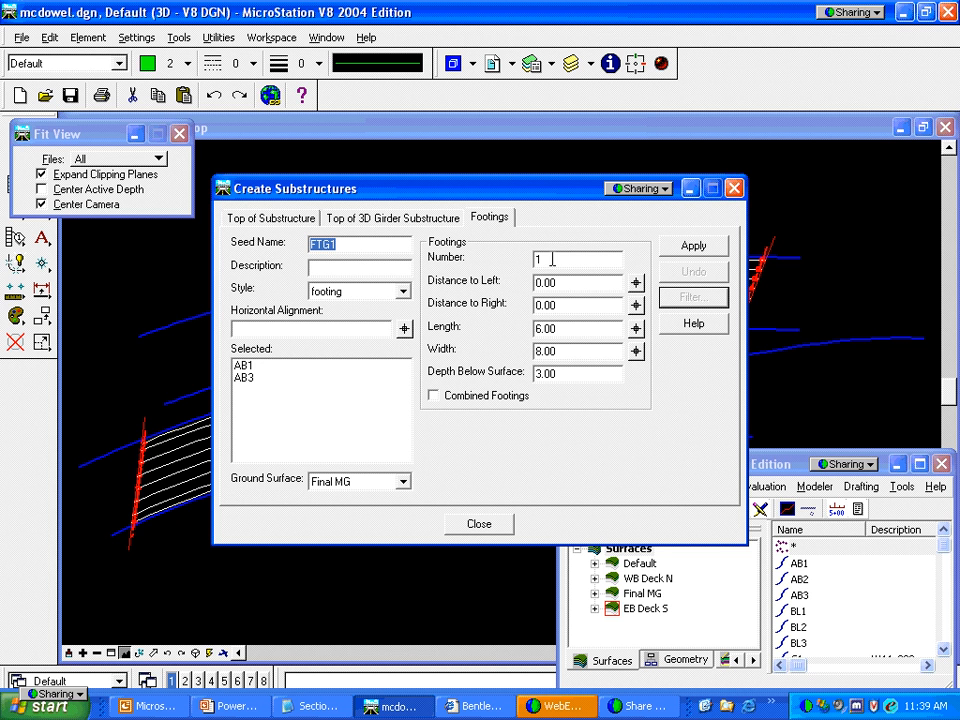
Make it one combined footing, 8.00 long, 60.00 wide, 6.00 deep
left_click(433, 396)
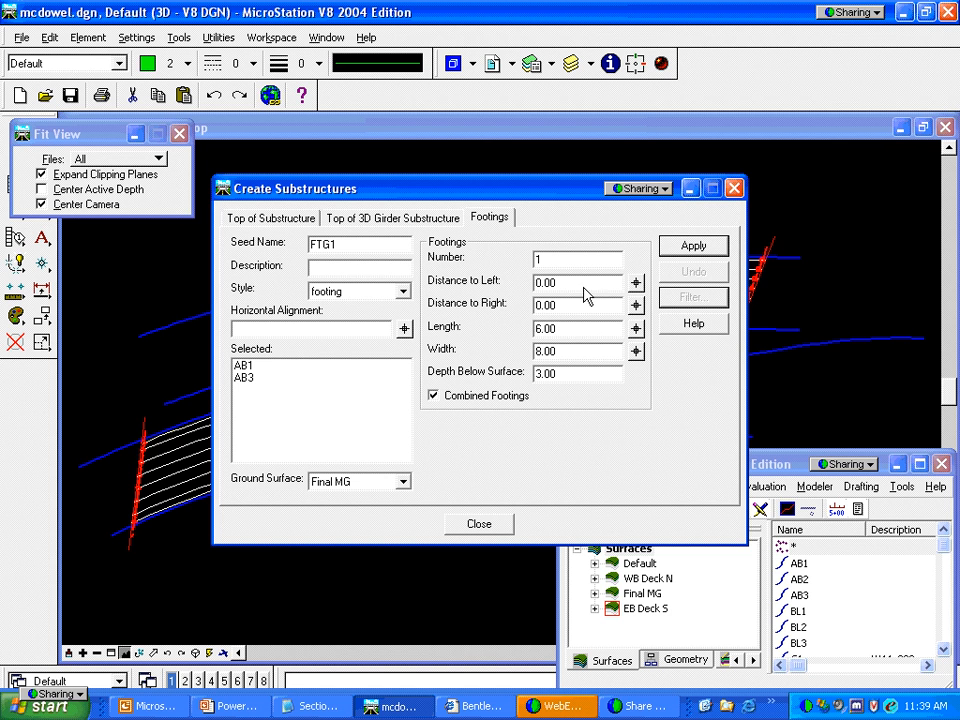
left_click(584, 330)
type("8")
key("Tab")
type("60")
key("Tab")
type("6")
key("Tab")
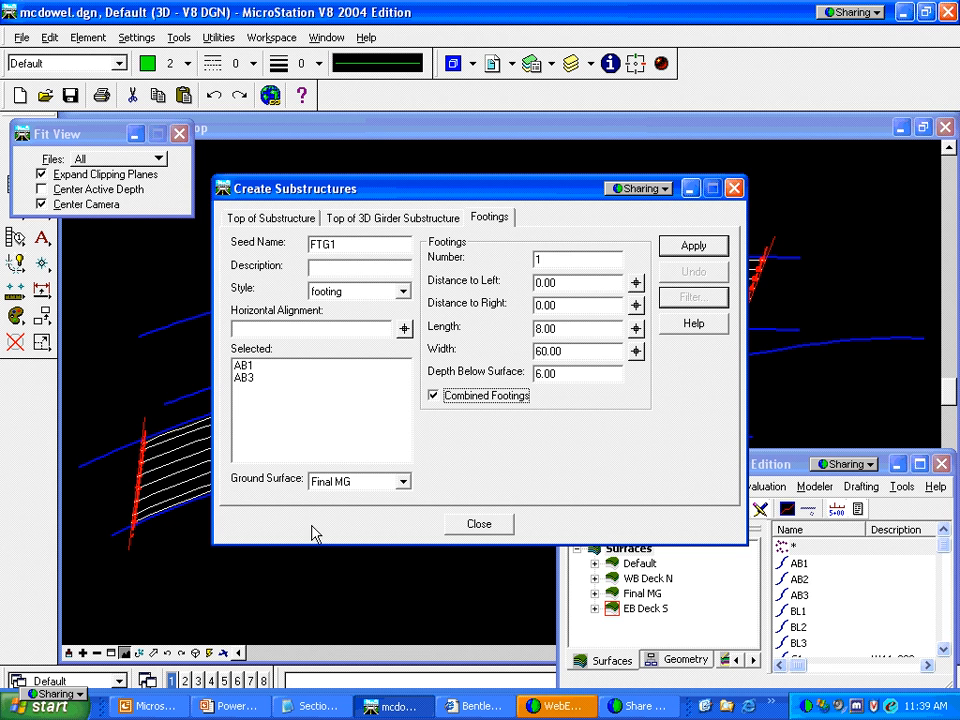
Create the combined footings at AB1 and AB3 and reposition the footing settings
left_click(692, 247)
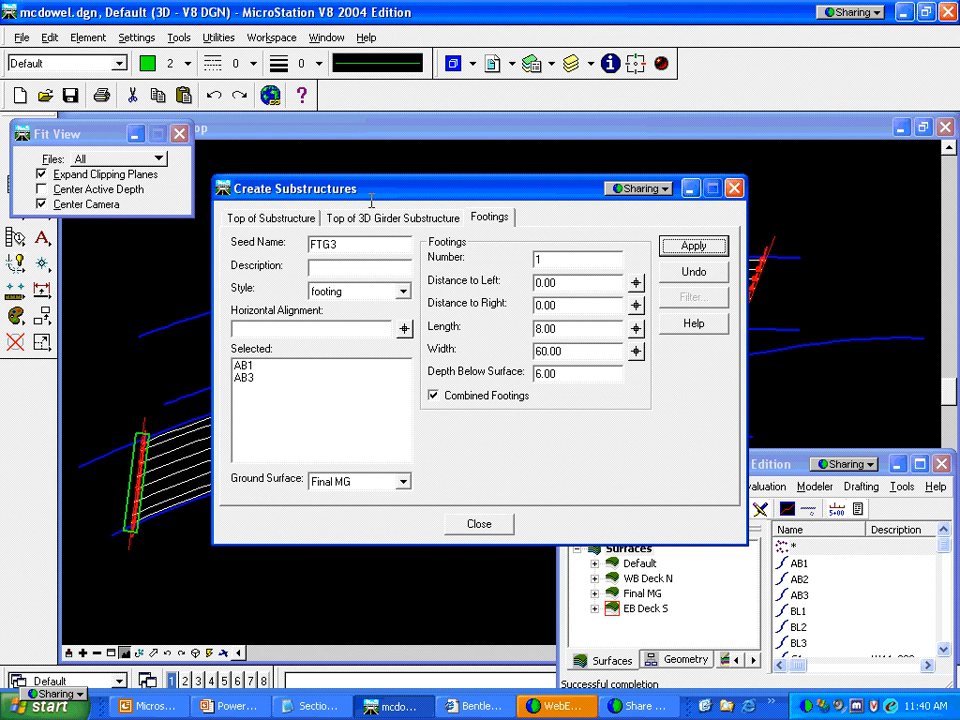
left_click_drag(390, 191, 385, 409)
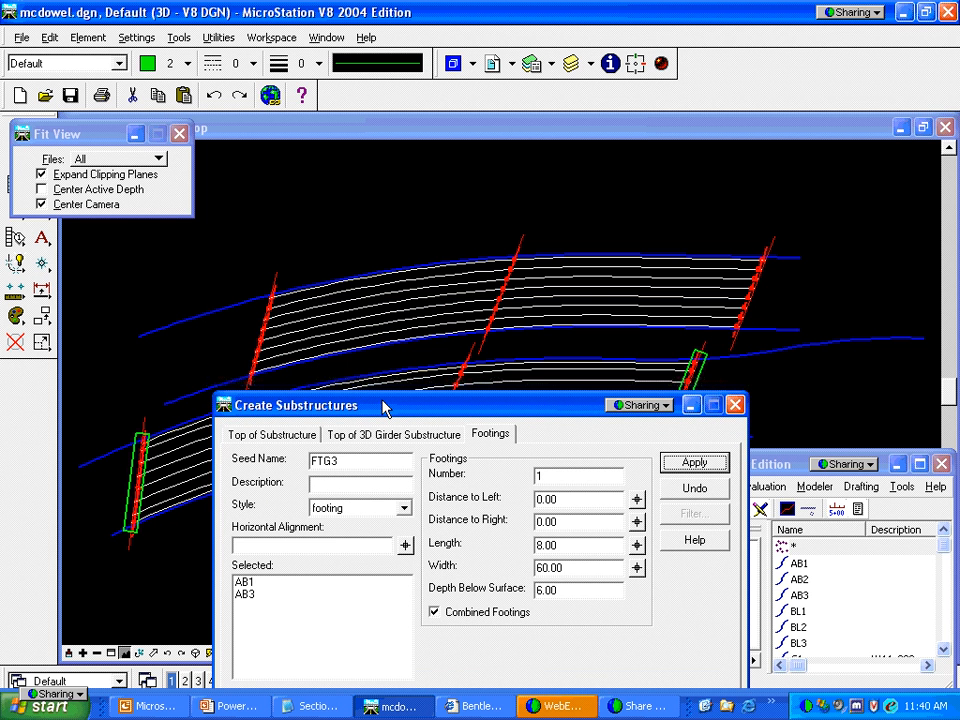
left_click_drag(384, 408, 405, 302)
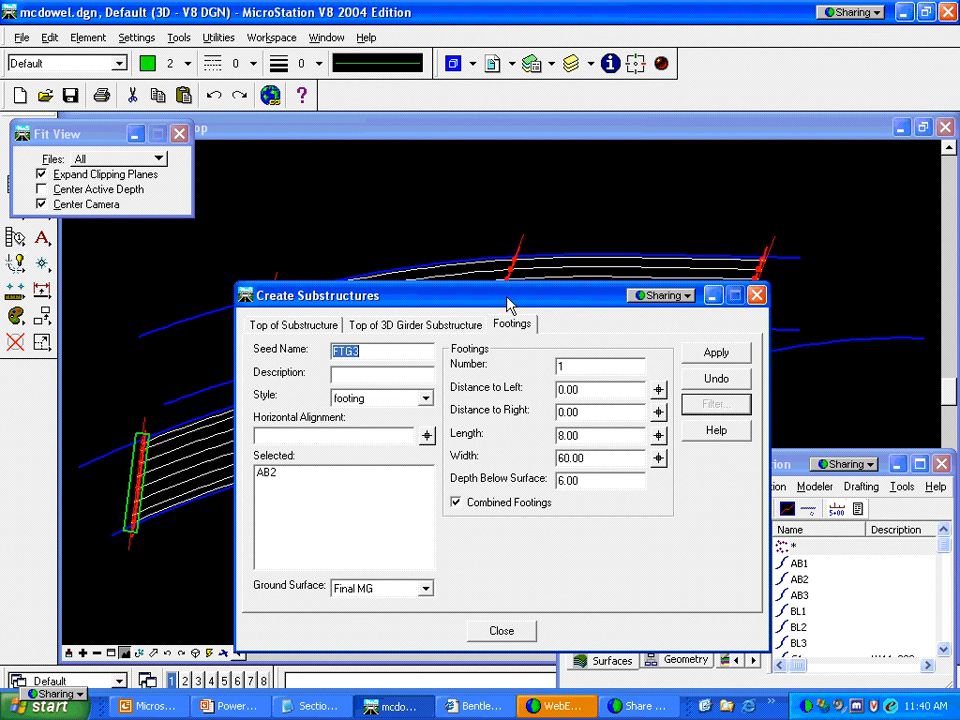
left_click_drag(506, 295, 507, 287)
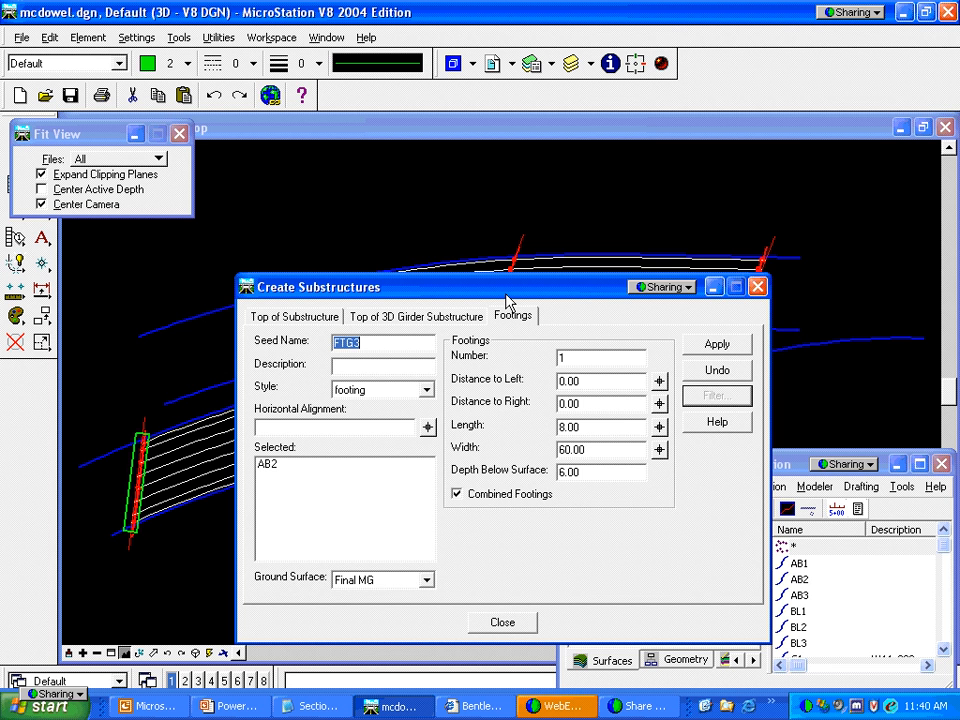
left_click_drag(506, 300, 521, 245)
left_click(602, 302)
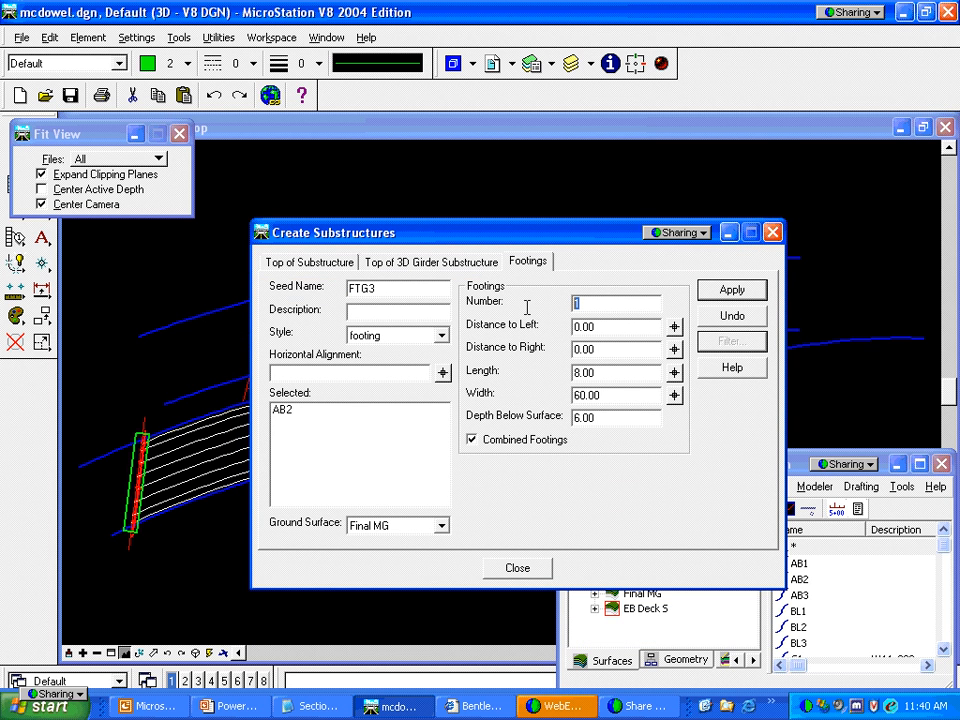
Create two separate 10.00 × 10.00 footings at AB2, offsets -10/10, 3.00 deep
type("2")
key("Tab")
type("-10")
key("Tab")
type("10")
key("Tab")
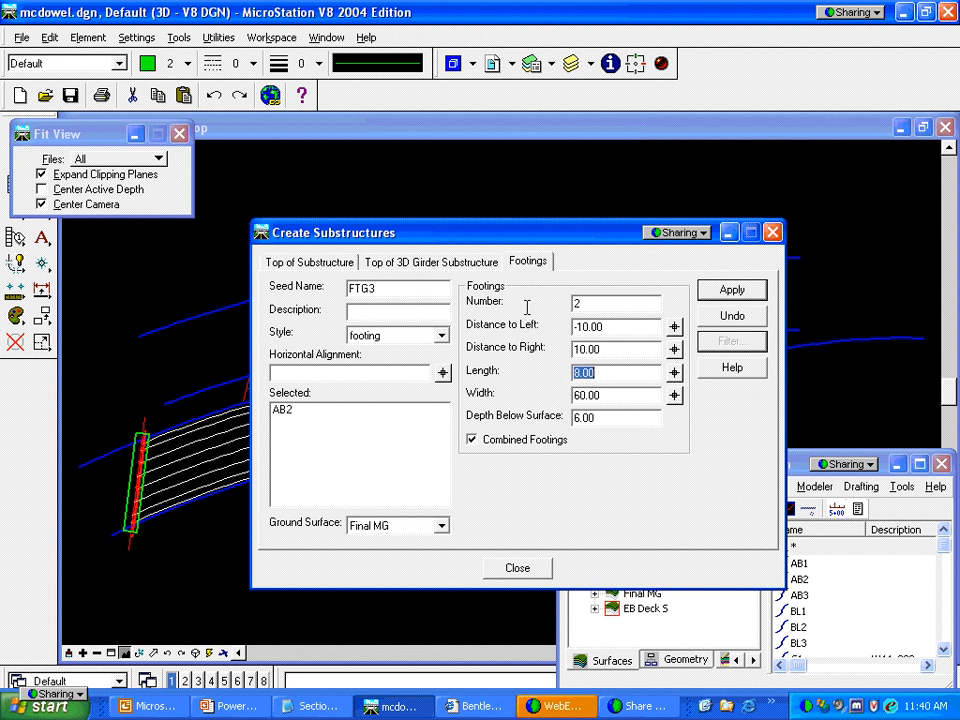
type("10")
key("Tab")
type("10")
key("Tab")
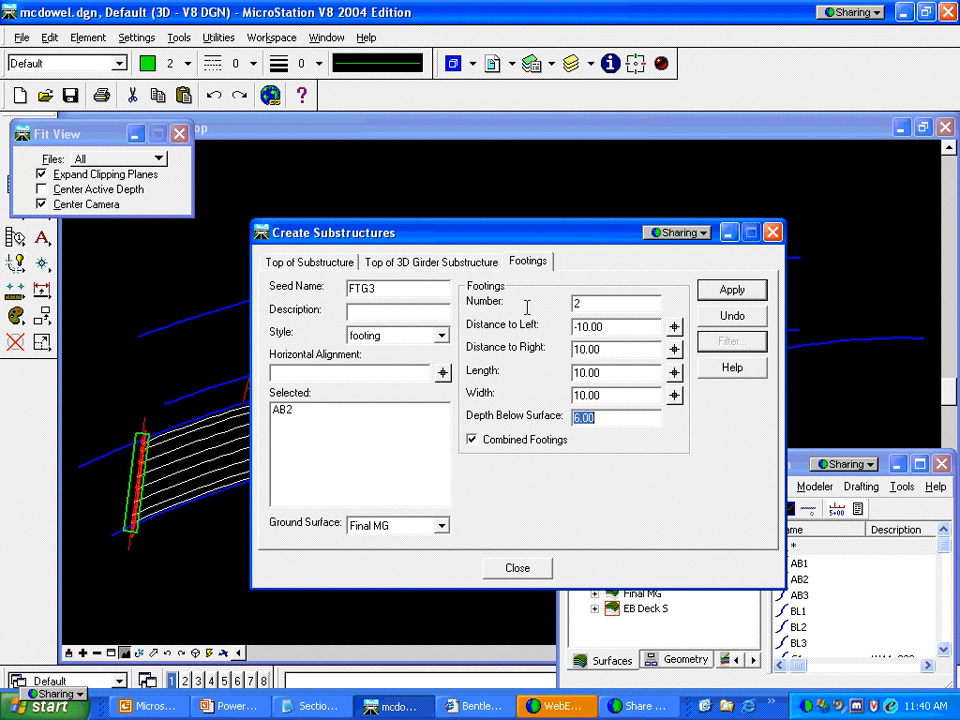
type("3")
key("Tab")
left_click(472, 442)
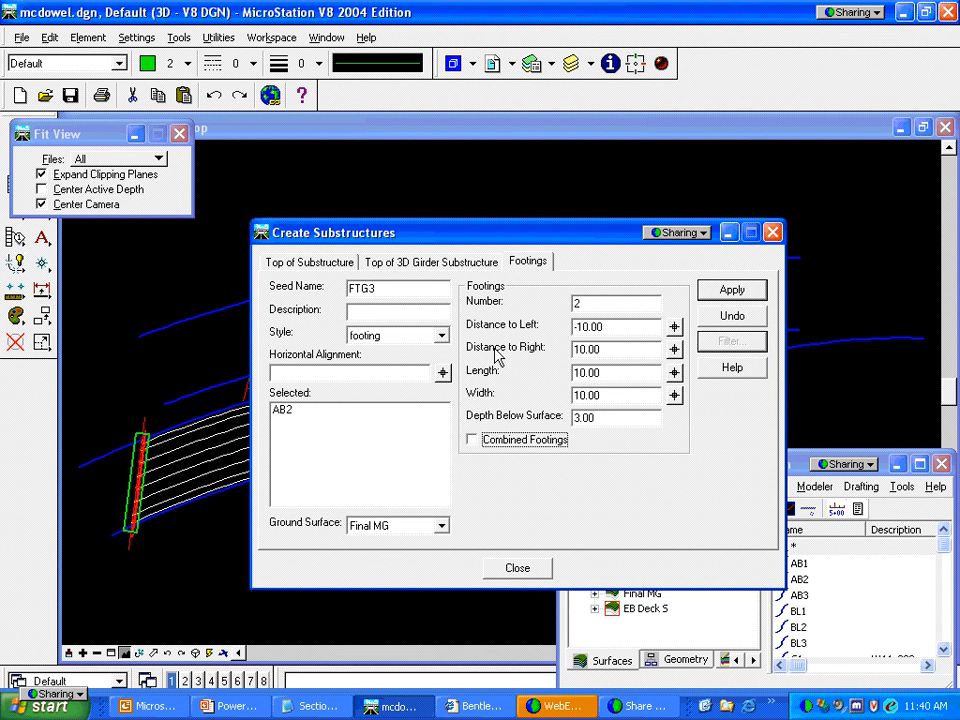
left_click(738, 292)
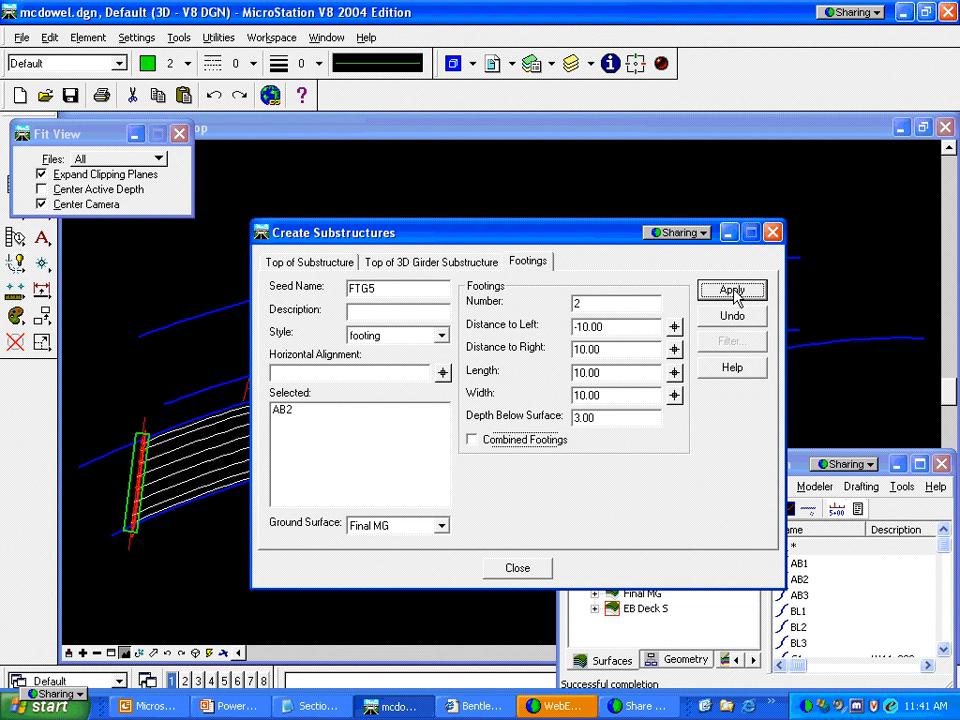
Inspect the new pier footings, then close the Create Substructures settings
left_click(730, 234)
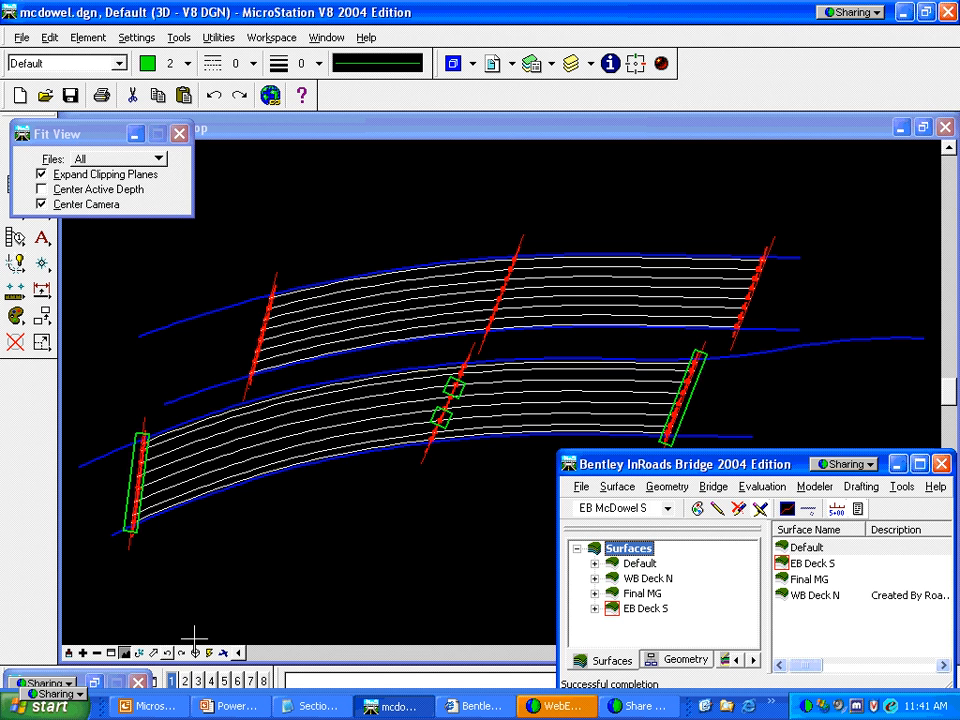
left_click(94, 683)
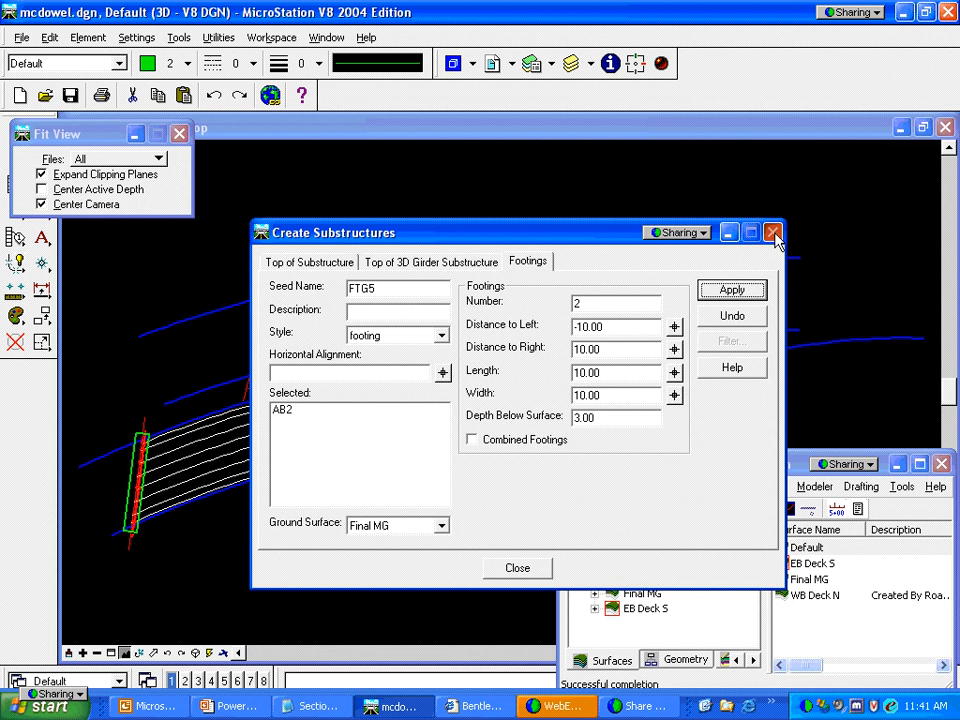
left_click(774, 233)
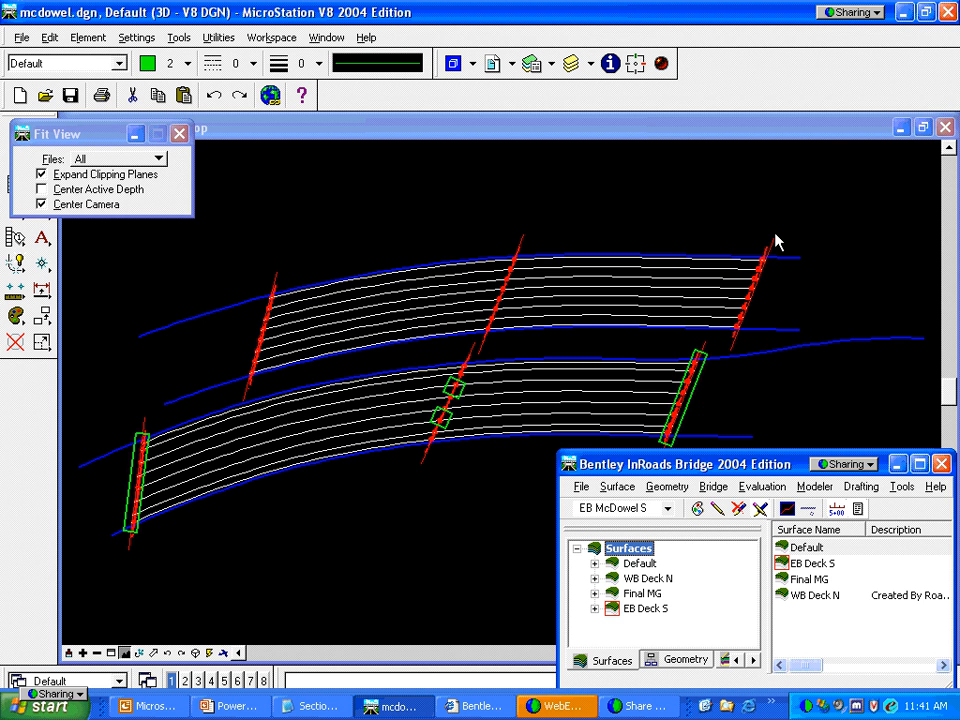
Automatically create multiple slab areas on the EB deck after reviewing the Advanced options
left_click(713, 487)
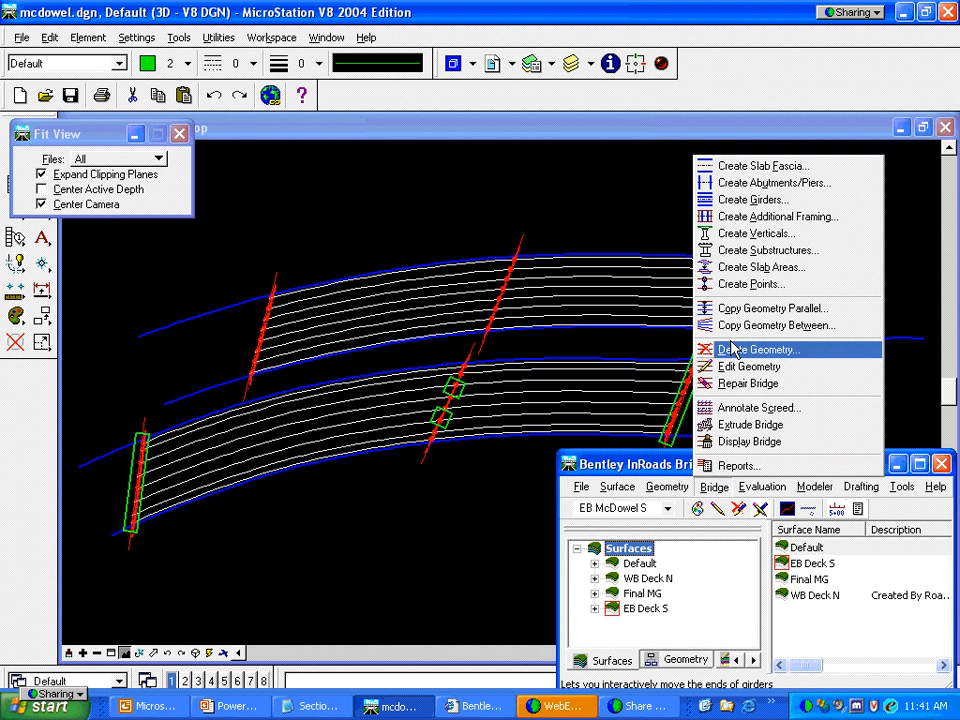
left_click(735, 269)
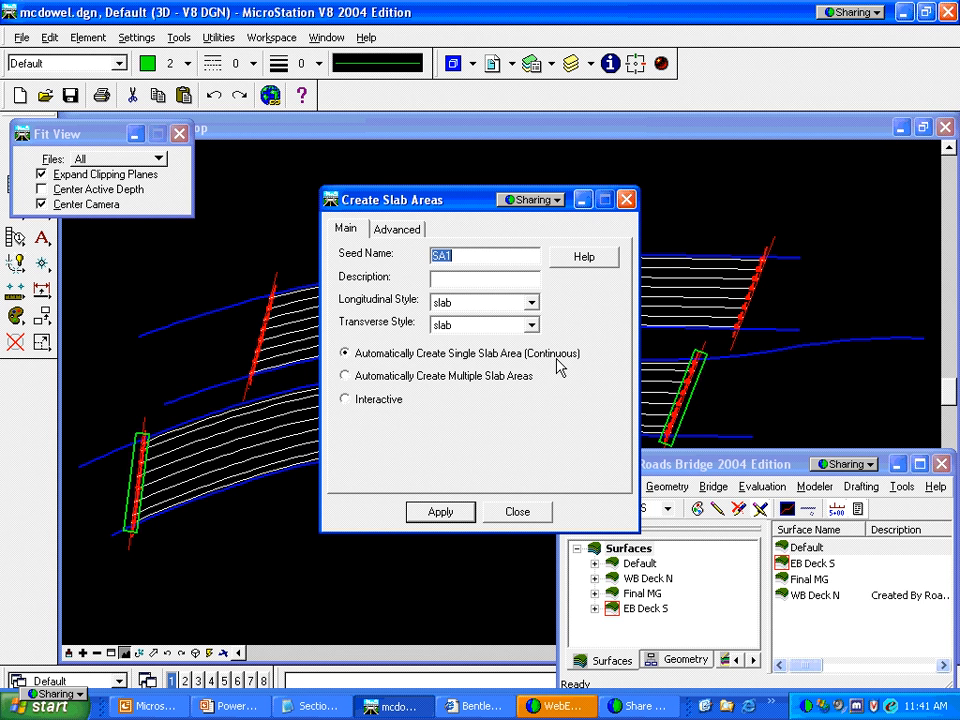
left_click(345, 377)
left_click(397, 229)
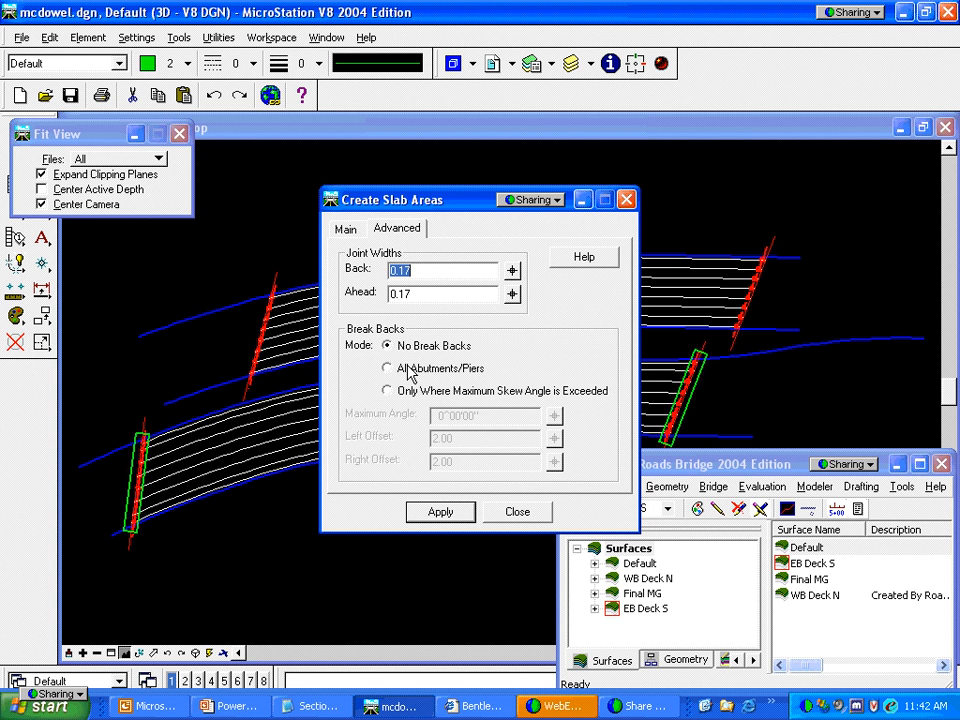
left_click(345, 229)
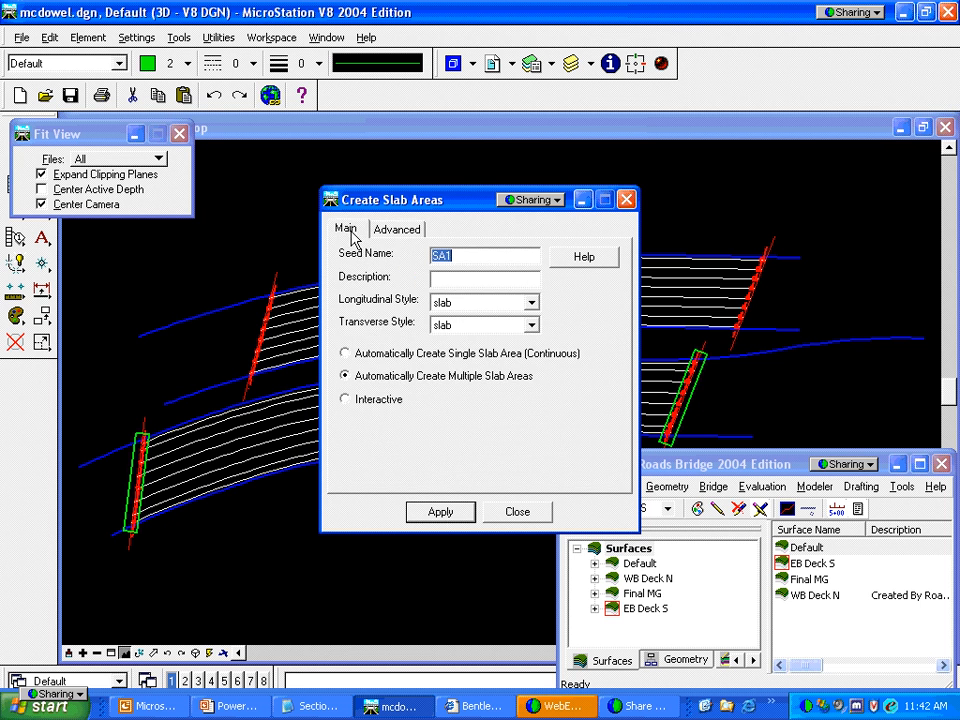
left_click(445, 512)
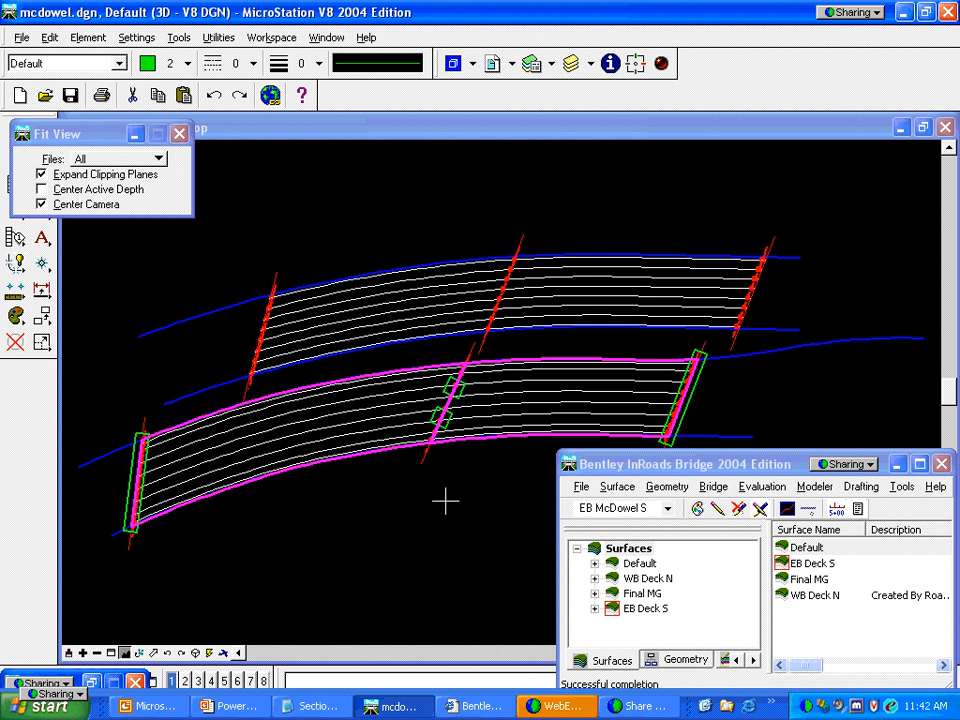
left_click(406, 421)
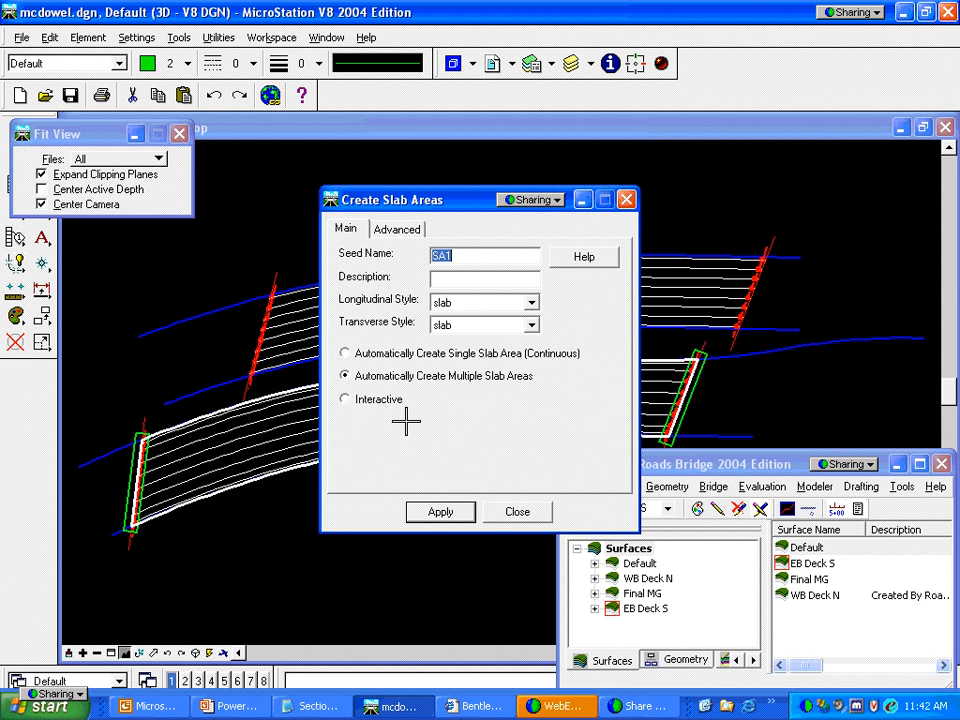
left_click(517, 512)
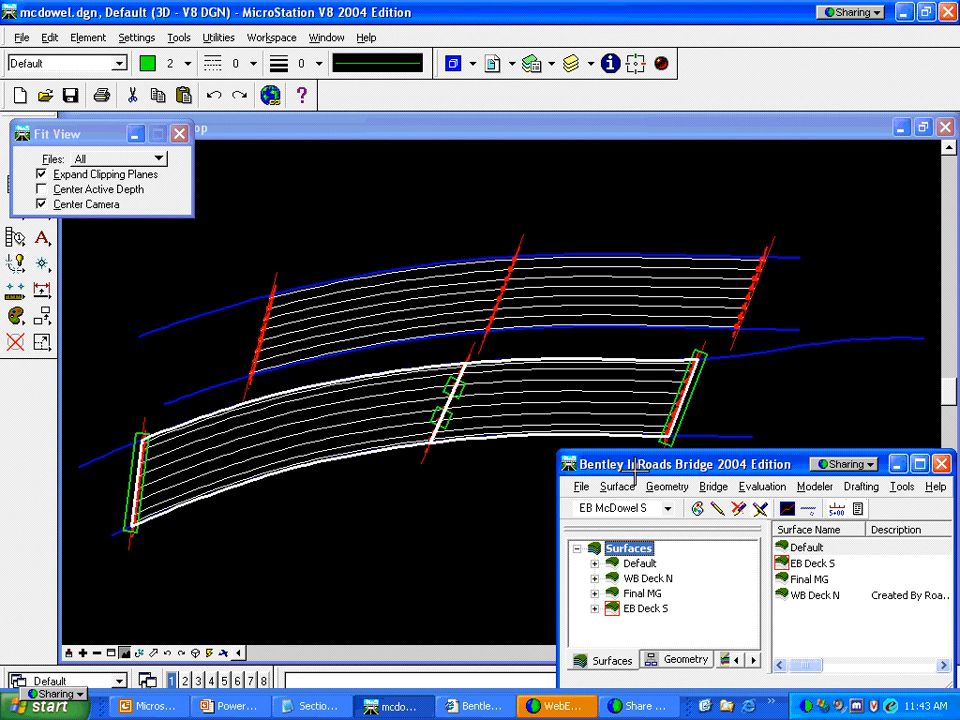
left_click(726, 489)
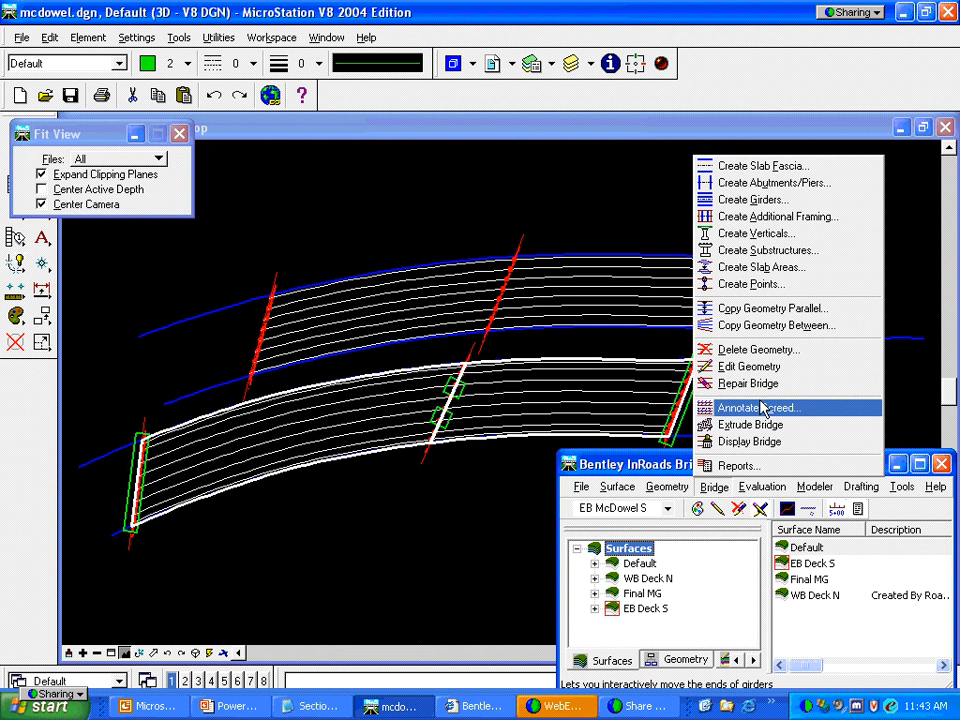
left_click(758, 408)
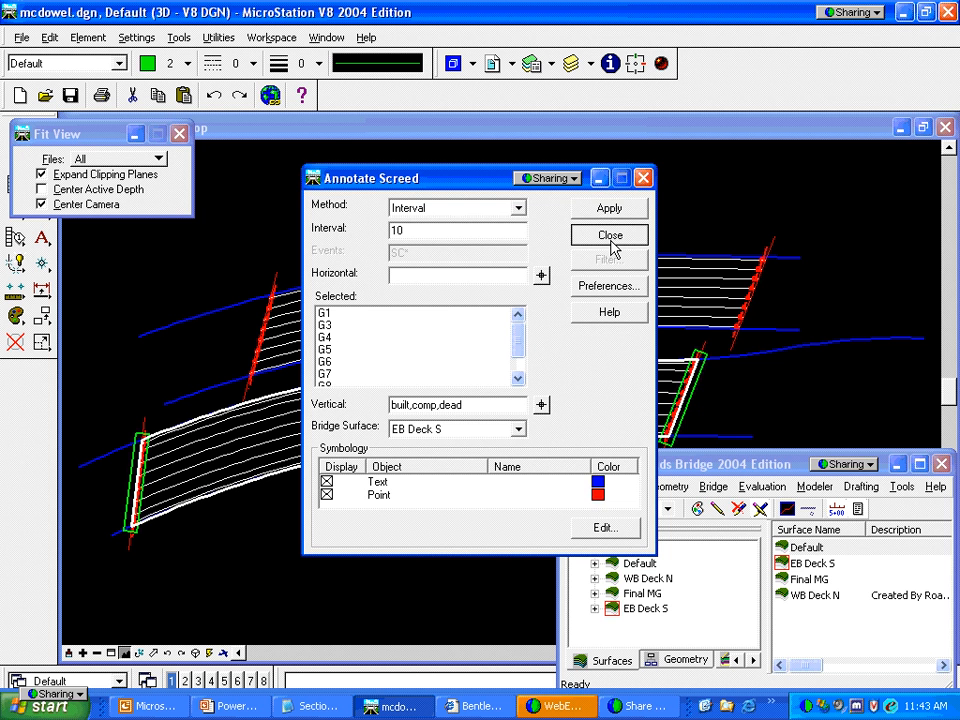
left_click(612, 248)
left_click(714, 487)
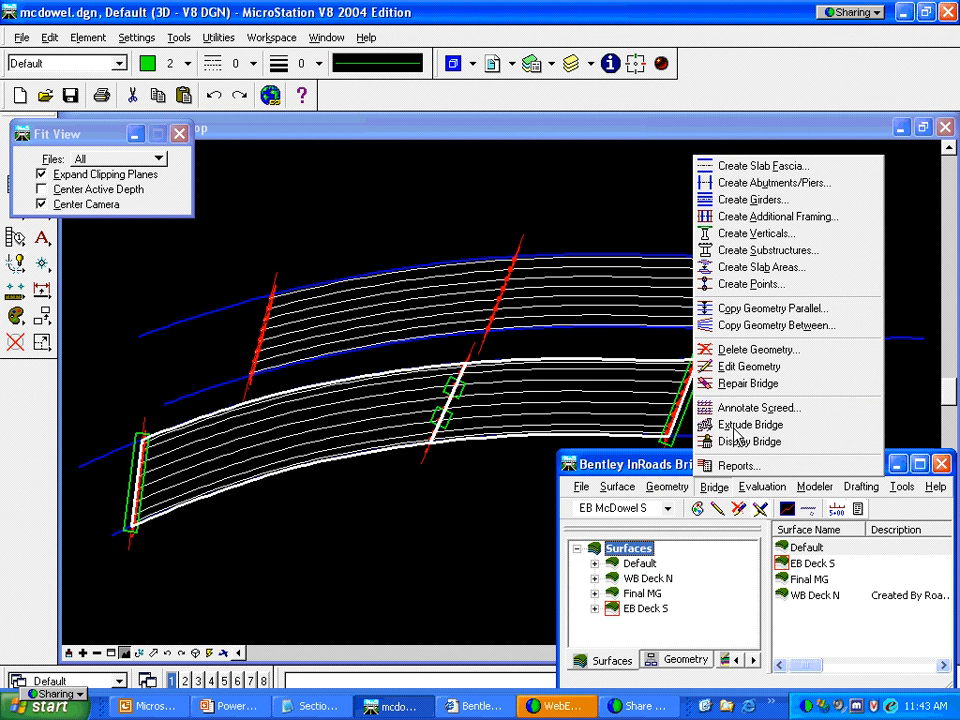
Review Create Verticals correction and camber, leaving vertical correction off, then bring up Annotate Screed
left_click(735, 235)
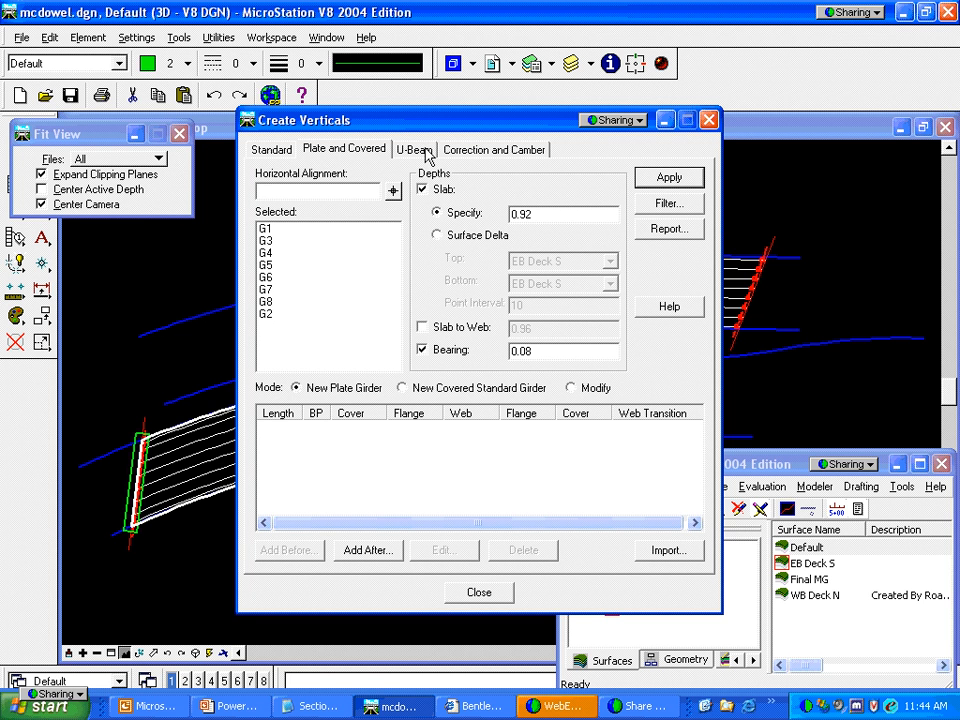
left_click(476, 152)
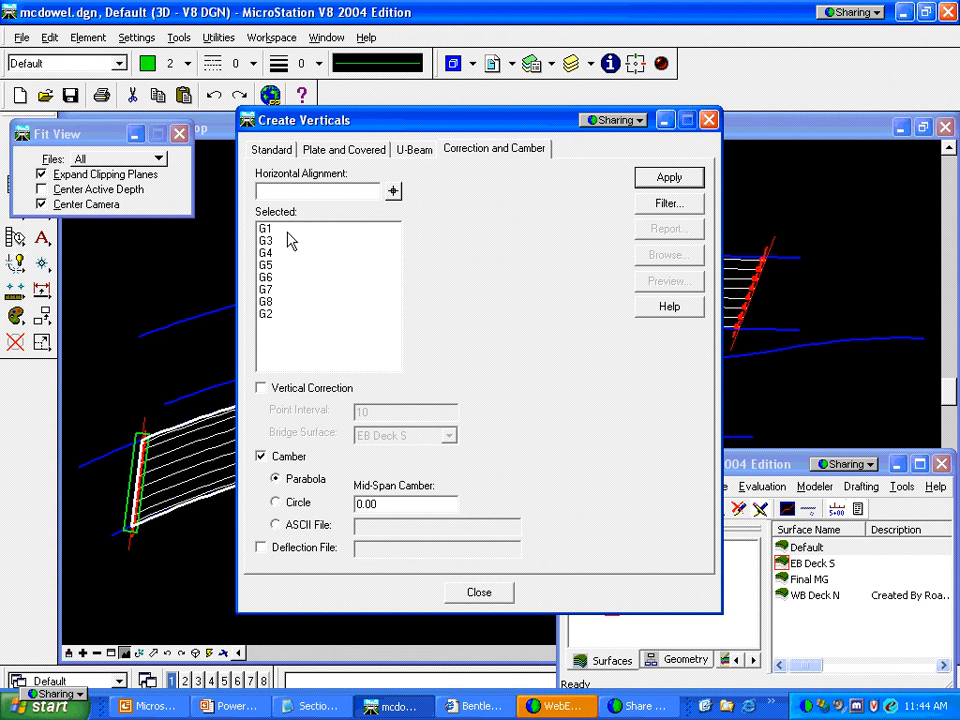
left_click(261, 388)
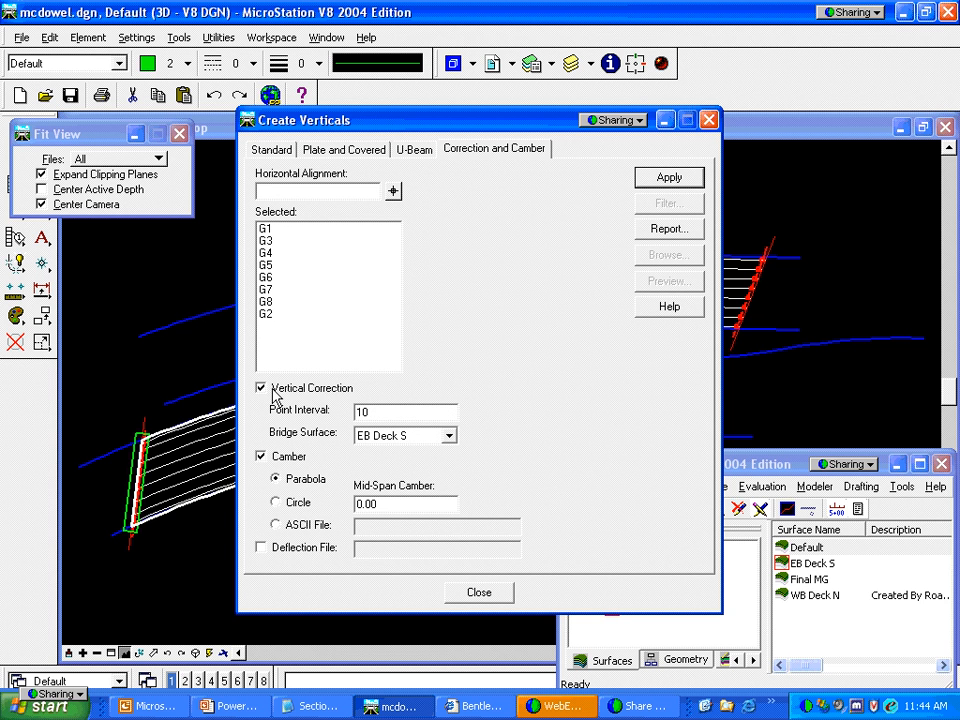
left_click(274, 395)
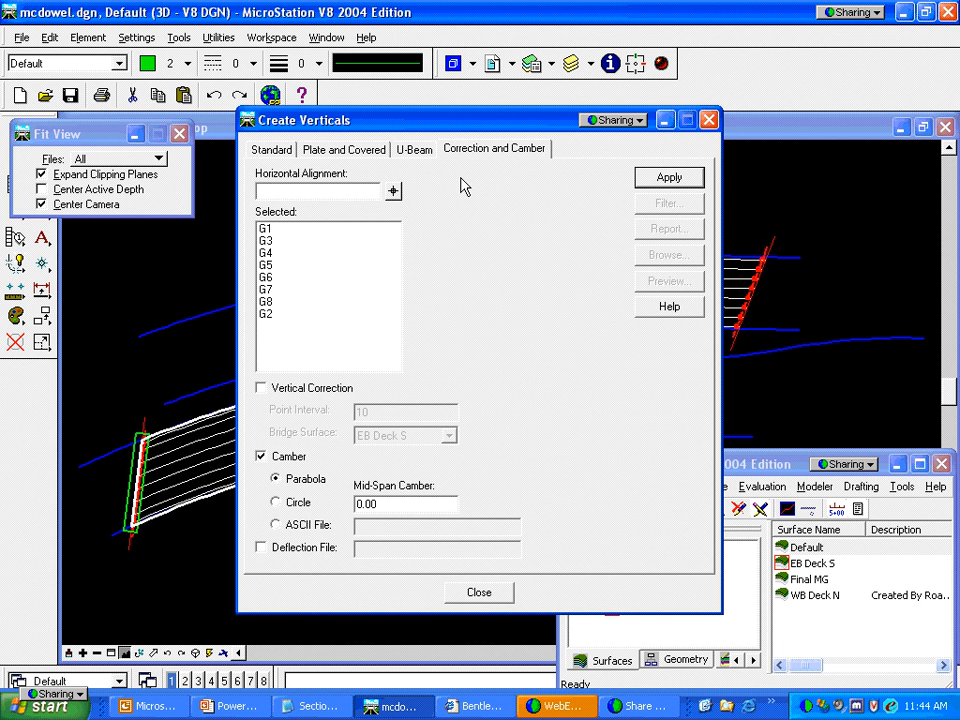
left_click(709, 120)
left_click(714, 487)
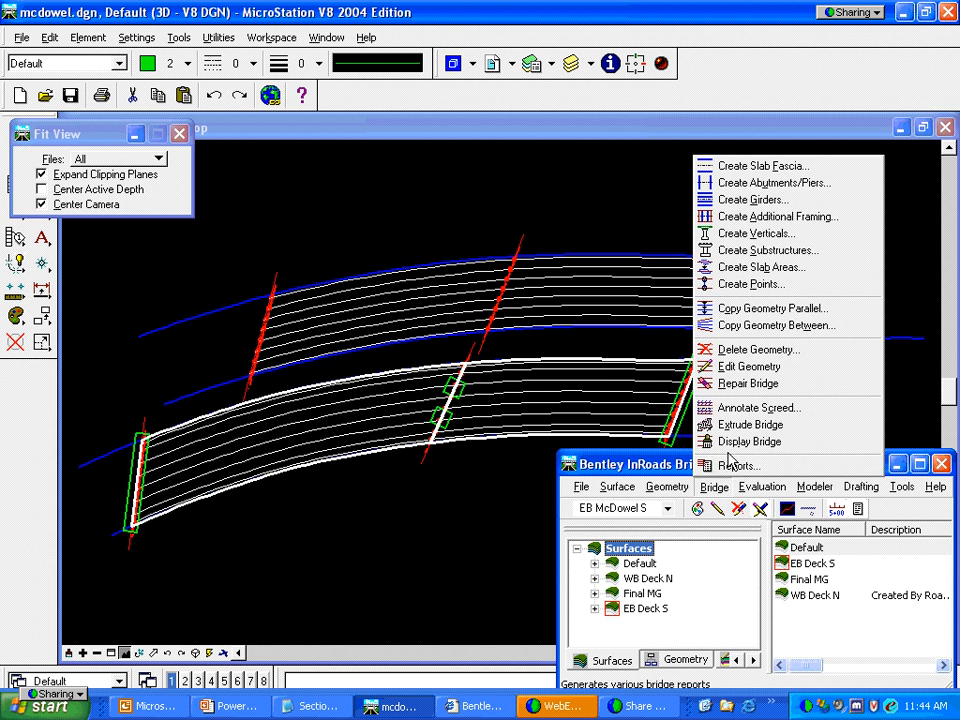
left_click(732, 412)
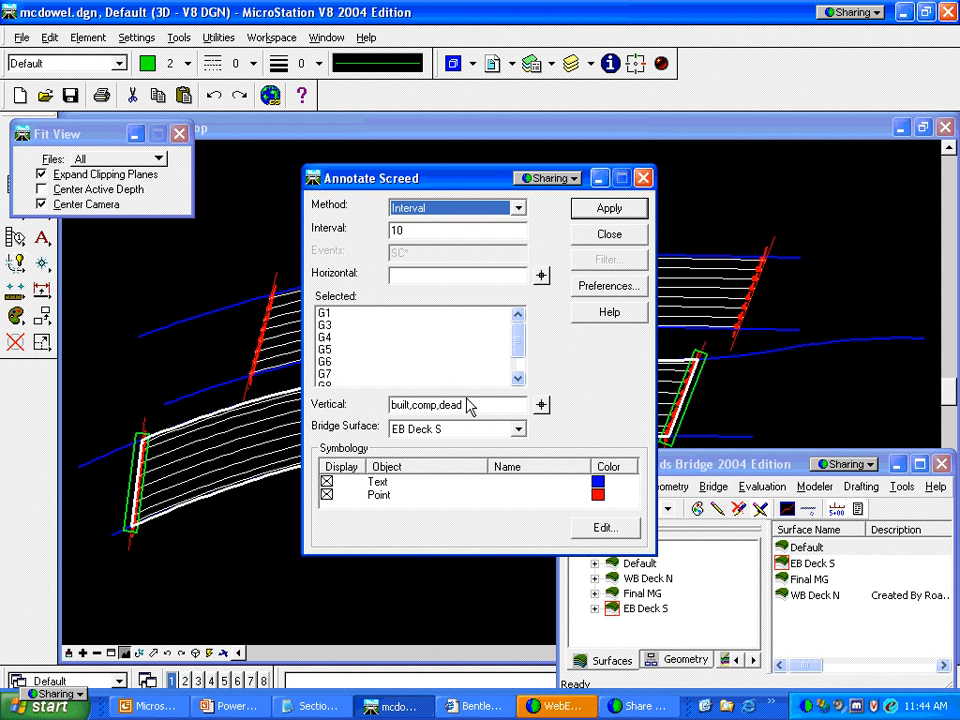
Annotate the EB Deck S screed at interval 10 with the Vertical field cleared
left_click_drag(469, 405, 385, 418)
key("Delete")
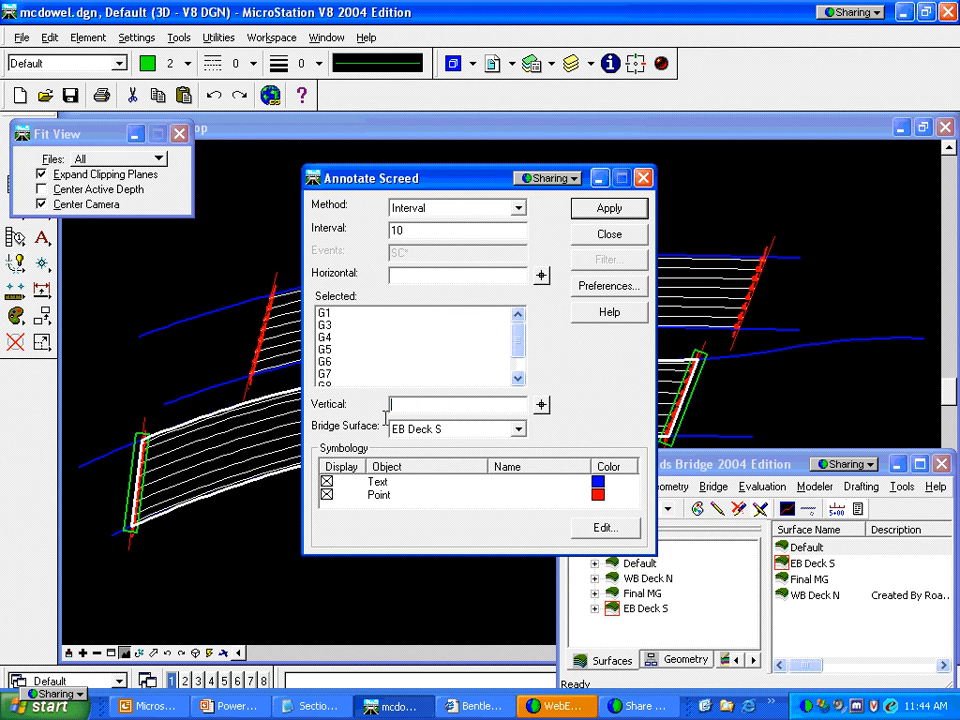
key("Tab")
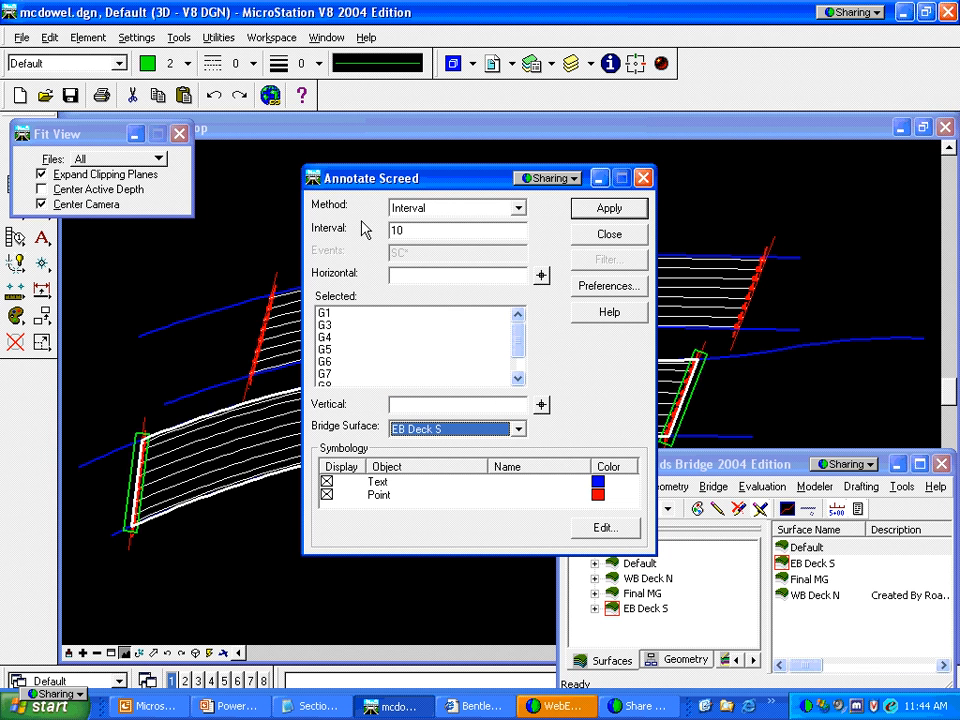
left_click(518, 210)
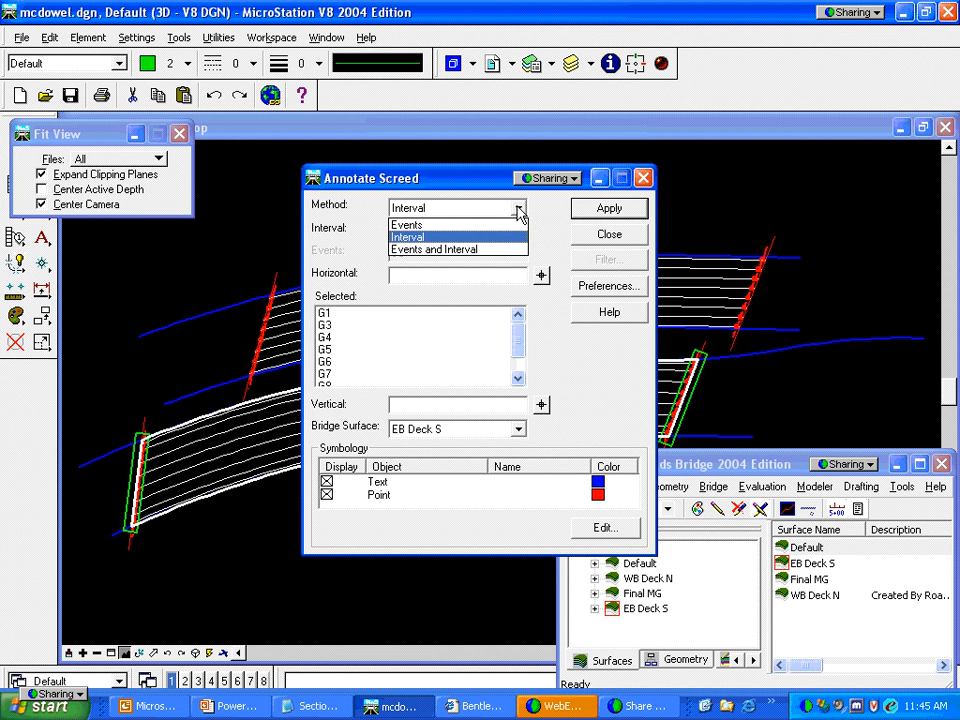
left_click(410, 236)
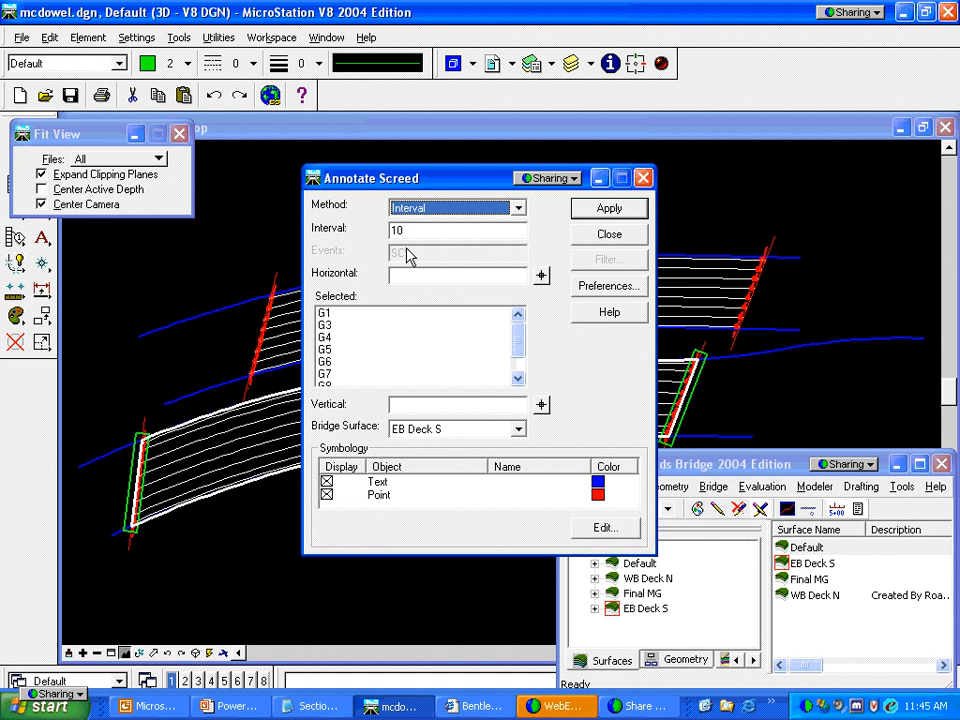
left_click(586, 212)
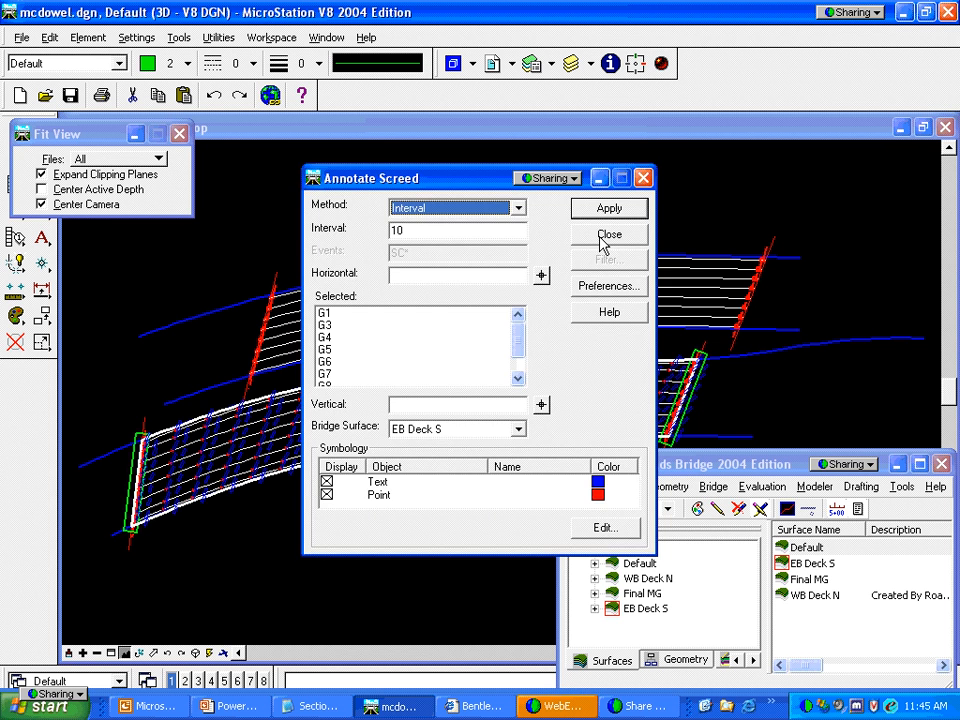
Close Annotate Screed, zoom in on the screed labels, then fit the whole annotated deck
left_click(604, 240)
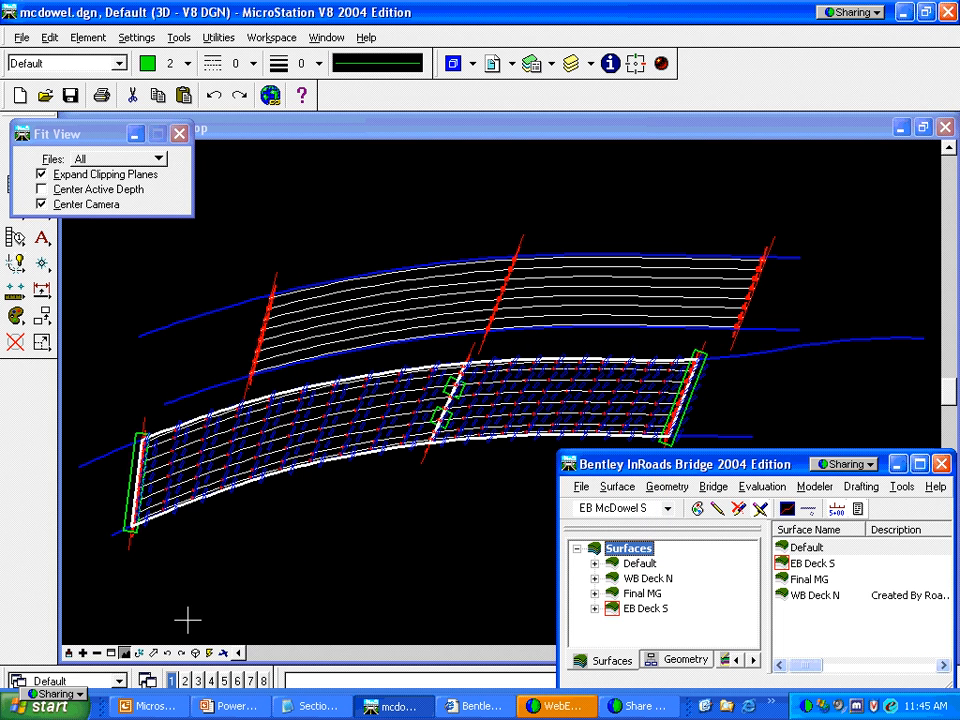
left_click(116, 652)
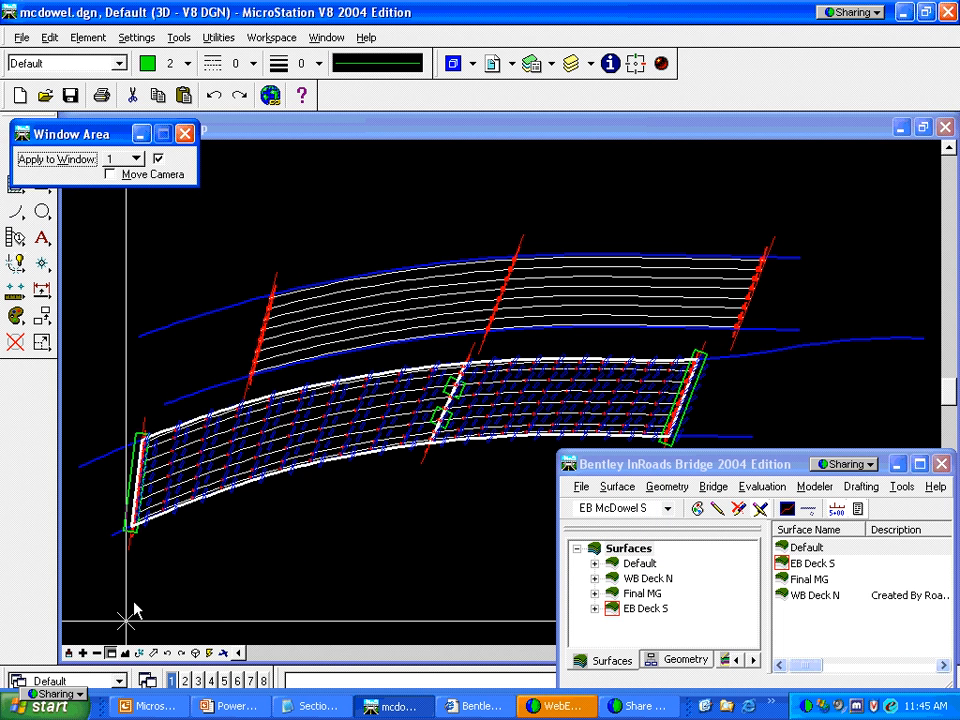
left_click(244, 396)
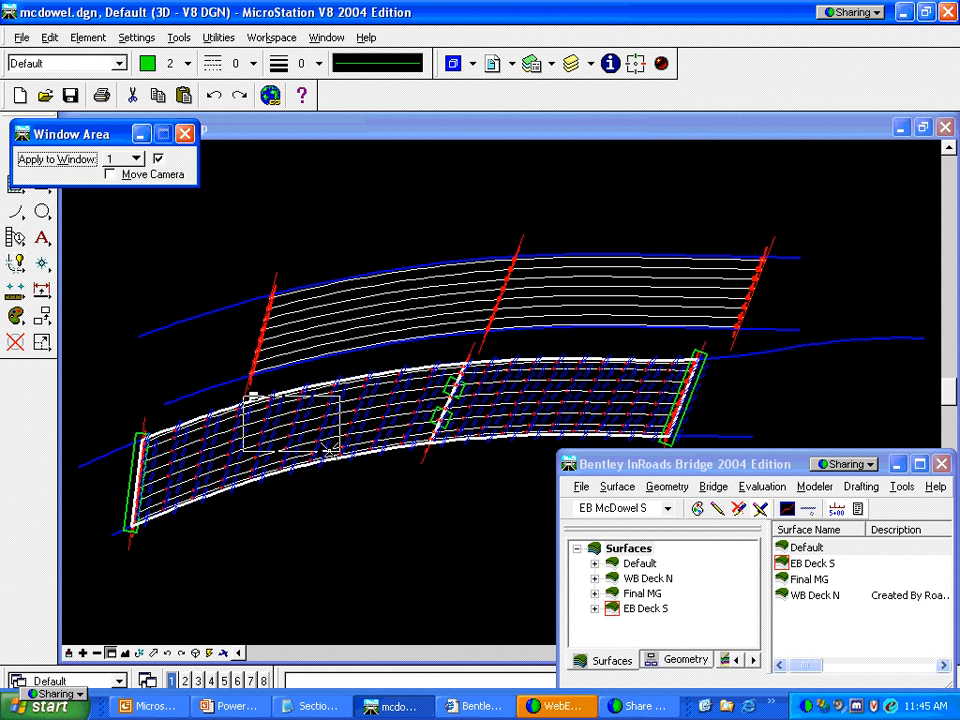
left_click(335, 450)
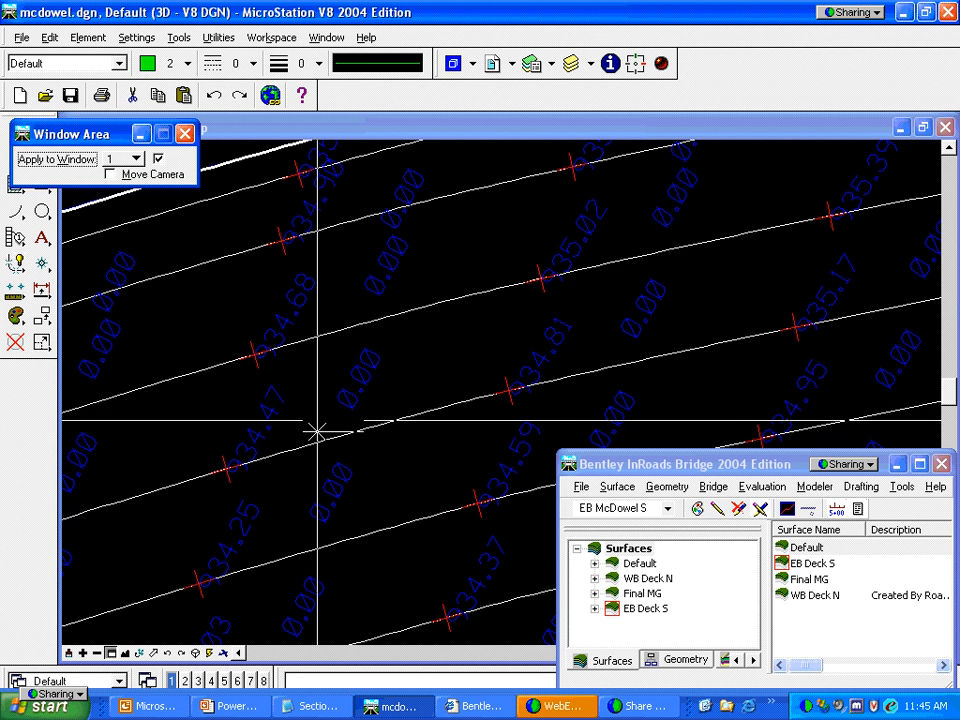
left_click(533, 393)
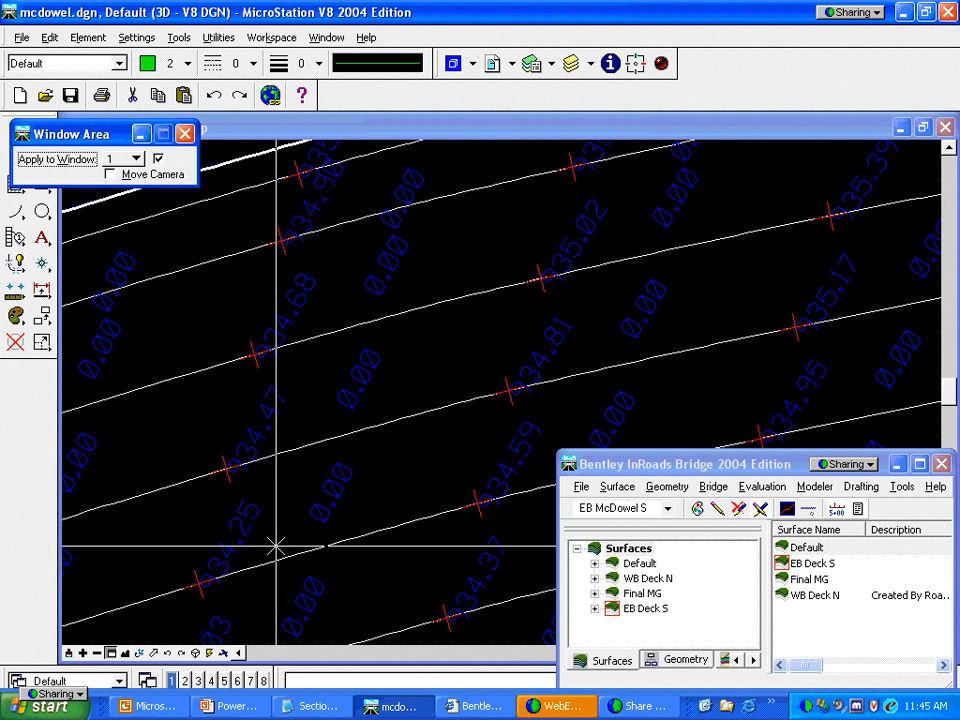
left_click(124, 652)
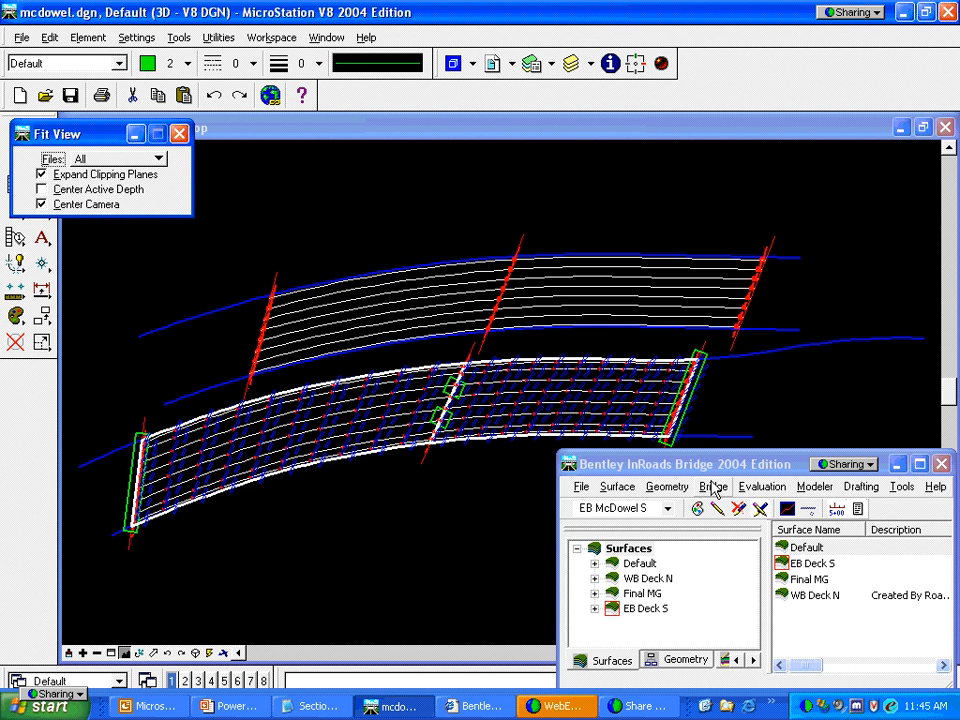
In Bridge Reports, set Ground Surface to Final MG and include slab elevations
left_click(714, 487)
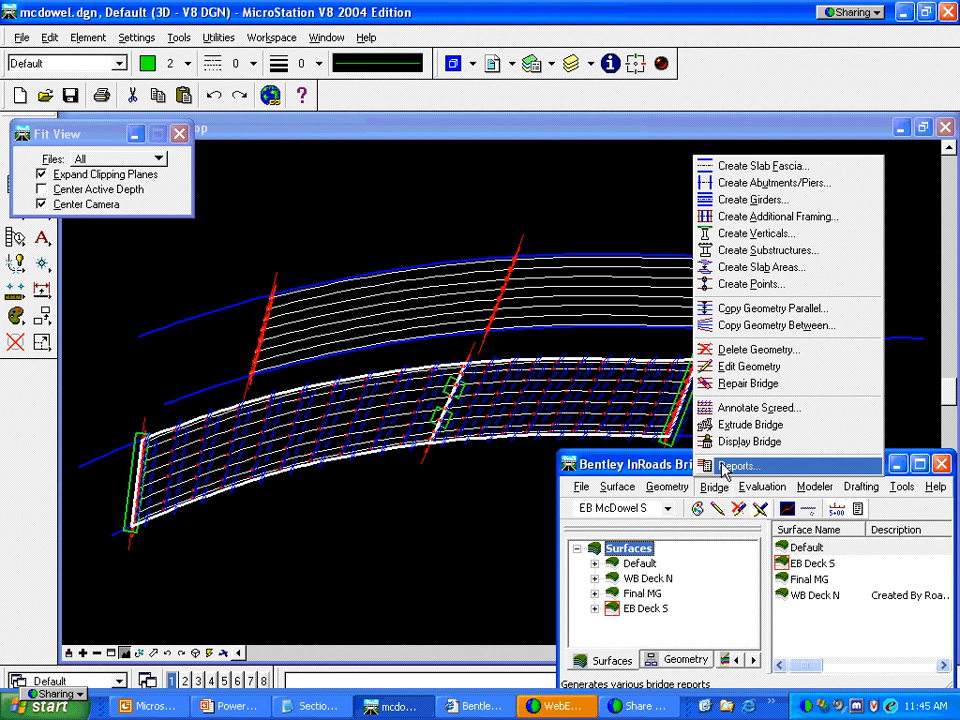
left_click(737, 466)
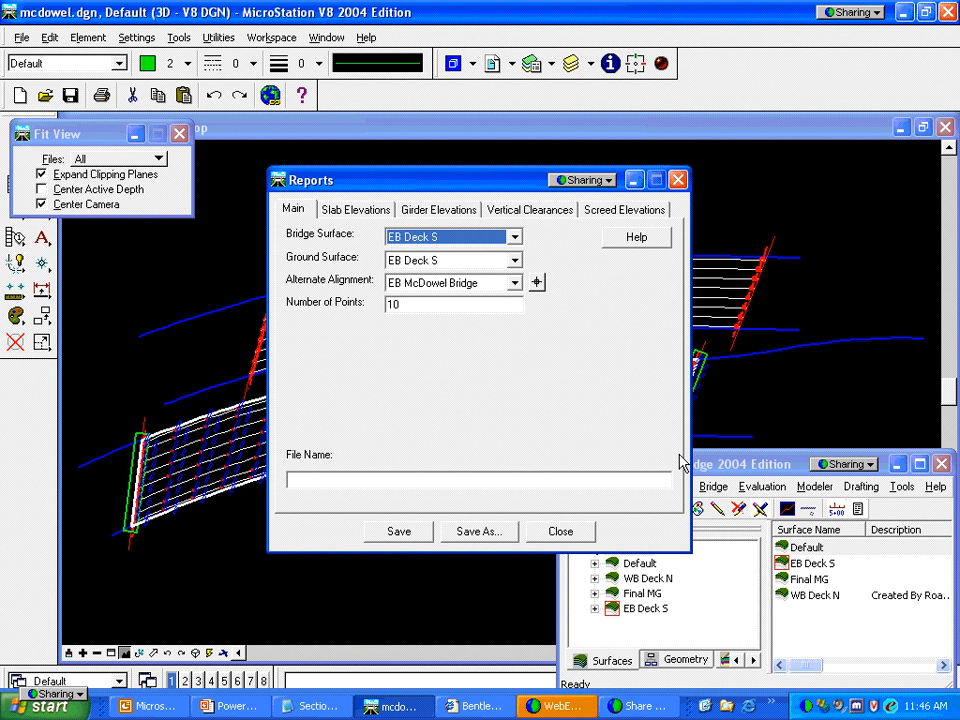
left_click(366, 214)
left_click(292, 210)
left_click(440, 258)
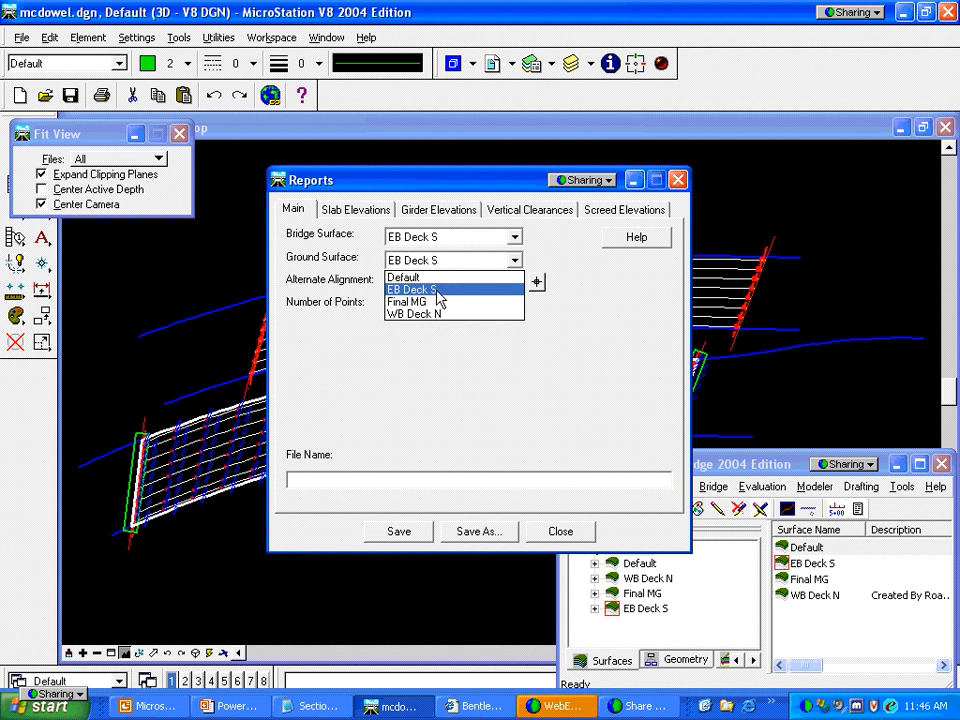
left_click(432, 302)
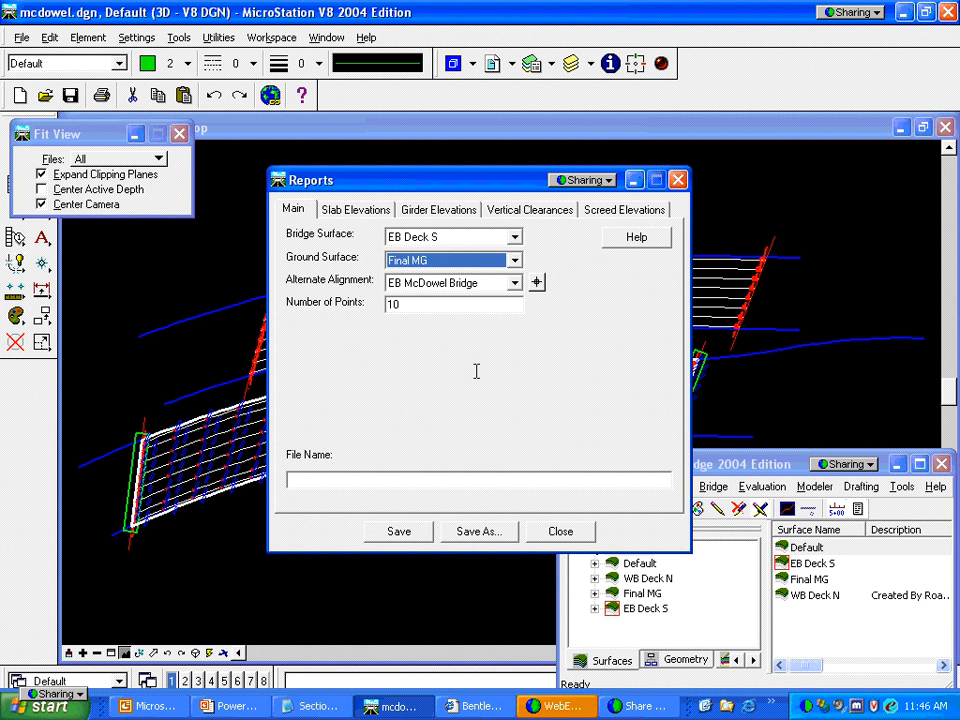
left_click(380, 210)
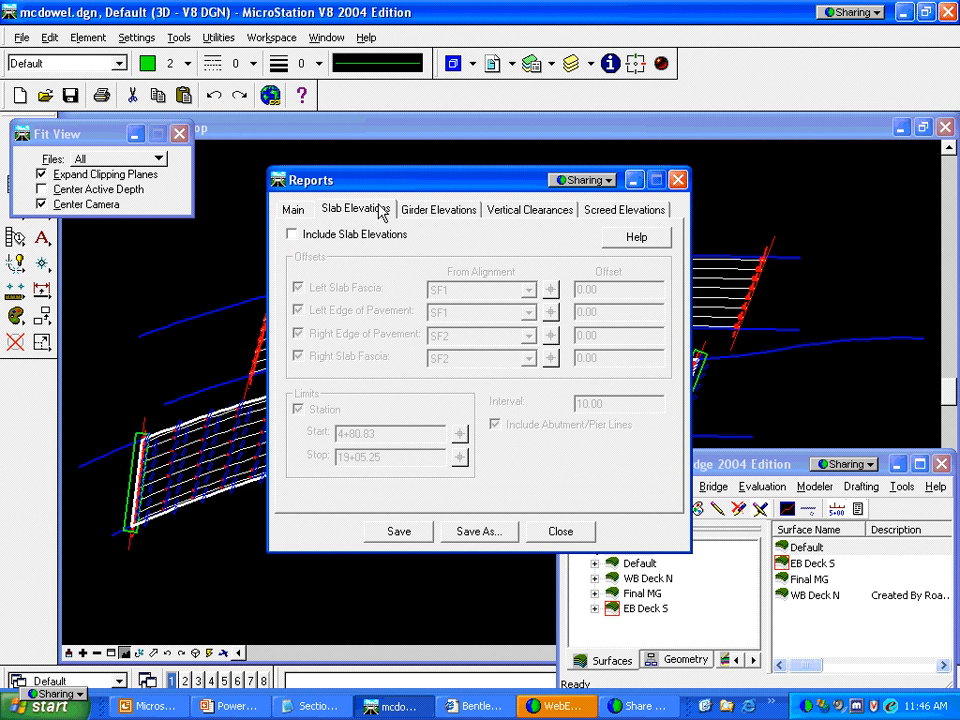
left_click(292, 235)
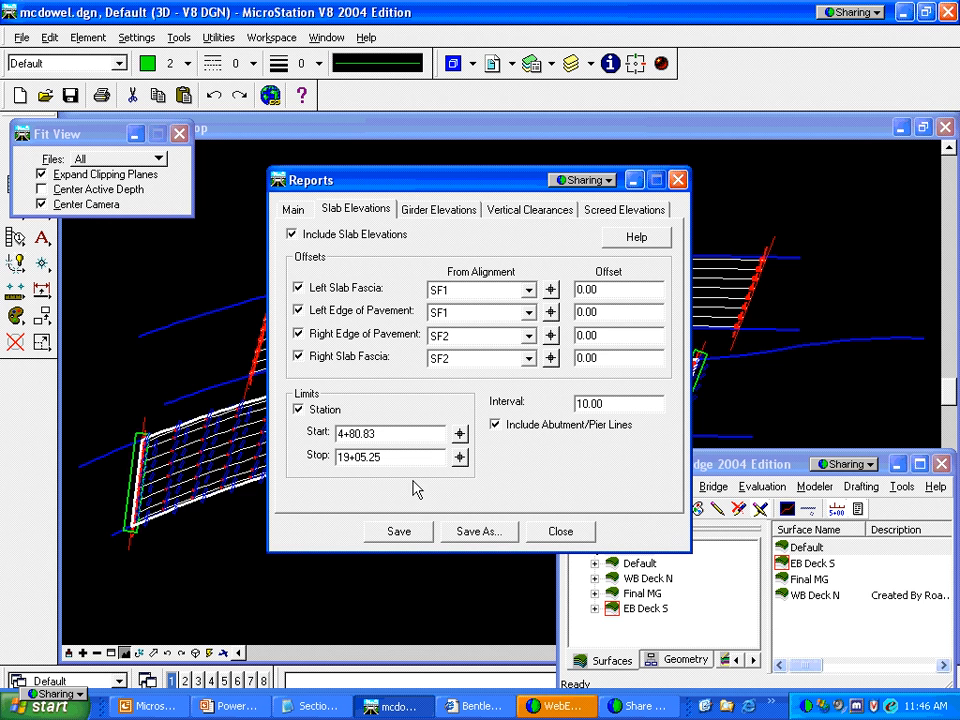
Save the report over the existing slab.xml
left_click(449, 535)
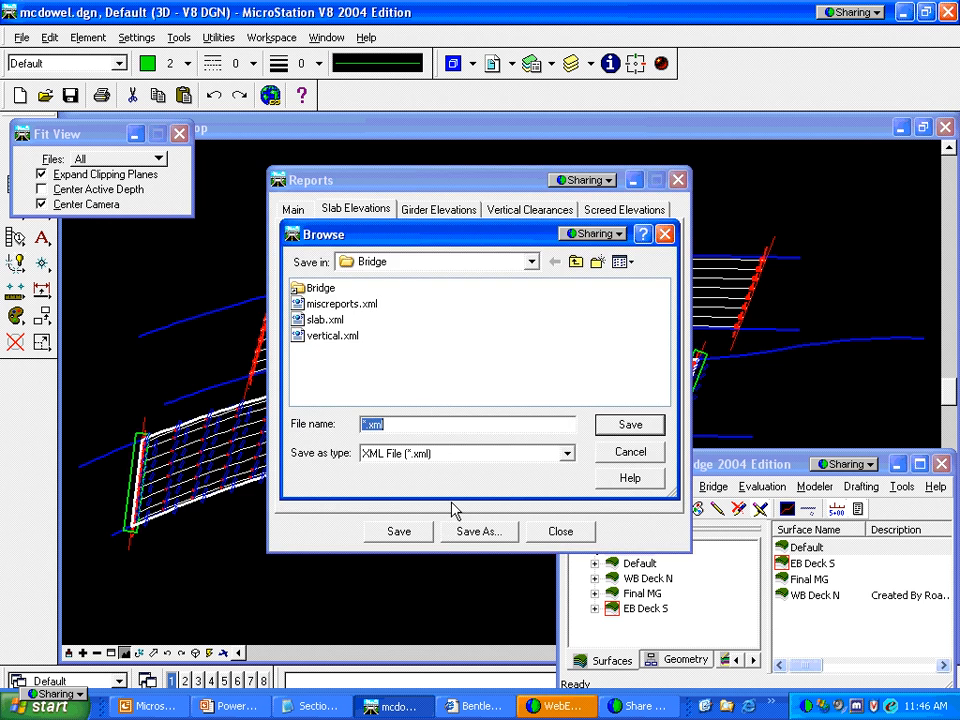
left_click(325, 320)
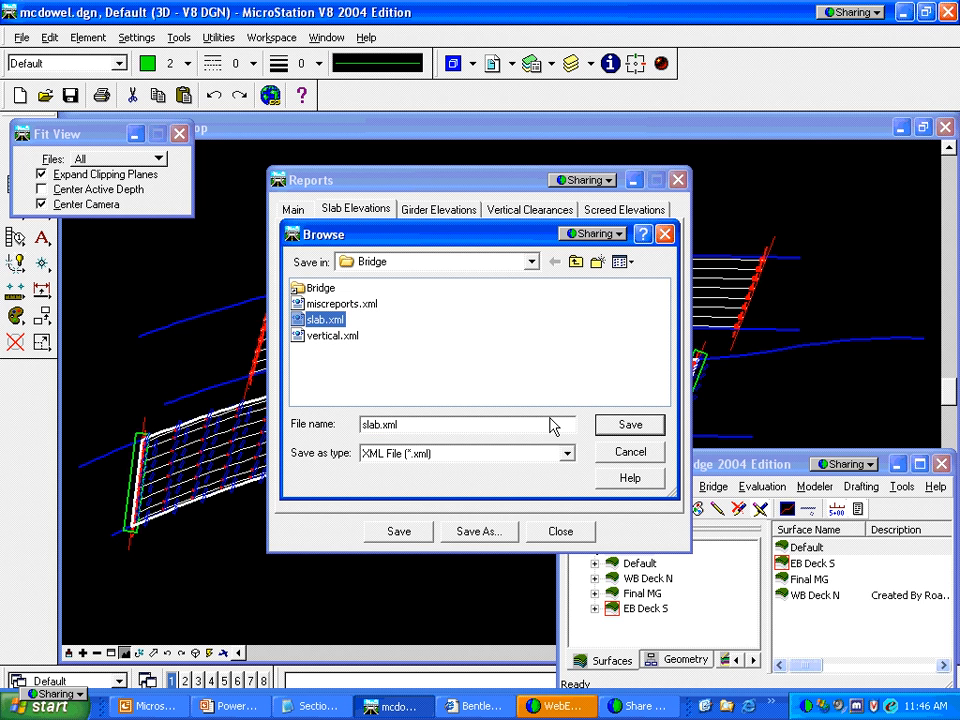
left_click(624, 427)
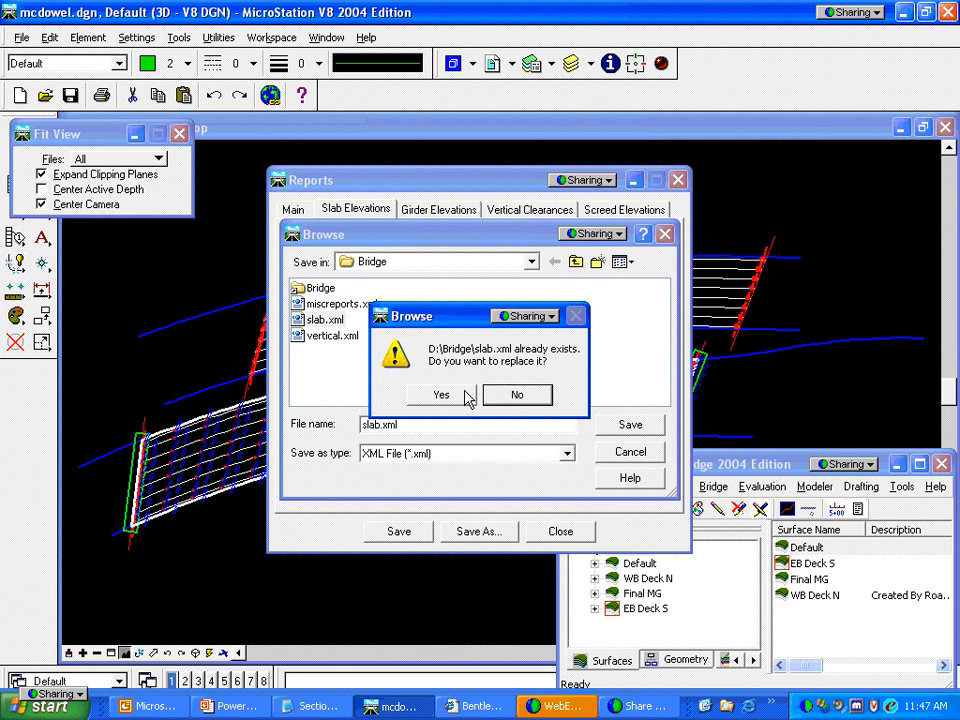
left_click(443, 395)
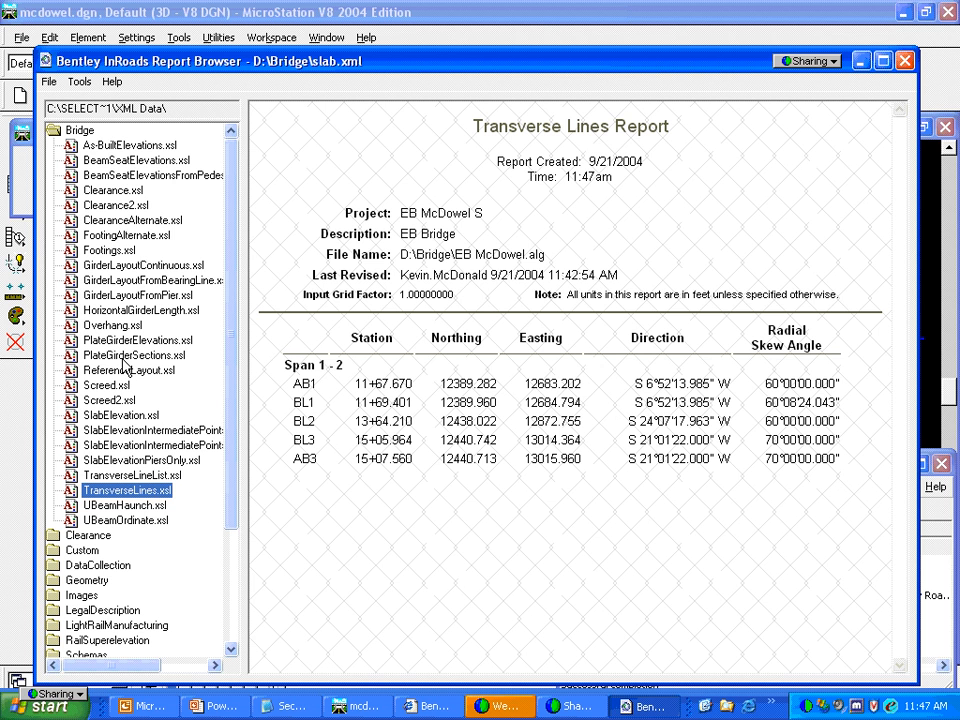
Display slab.xml with the SlabElevationPiersOnly.xsl style sheet
left_click(149, 461)
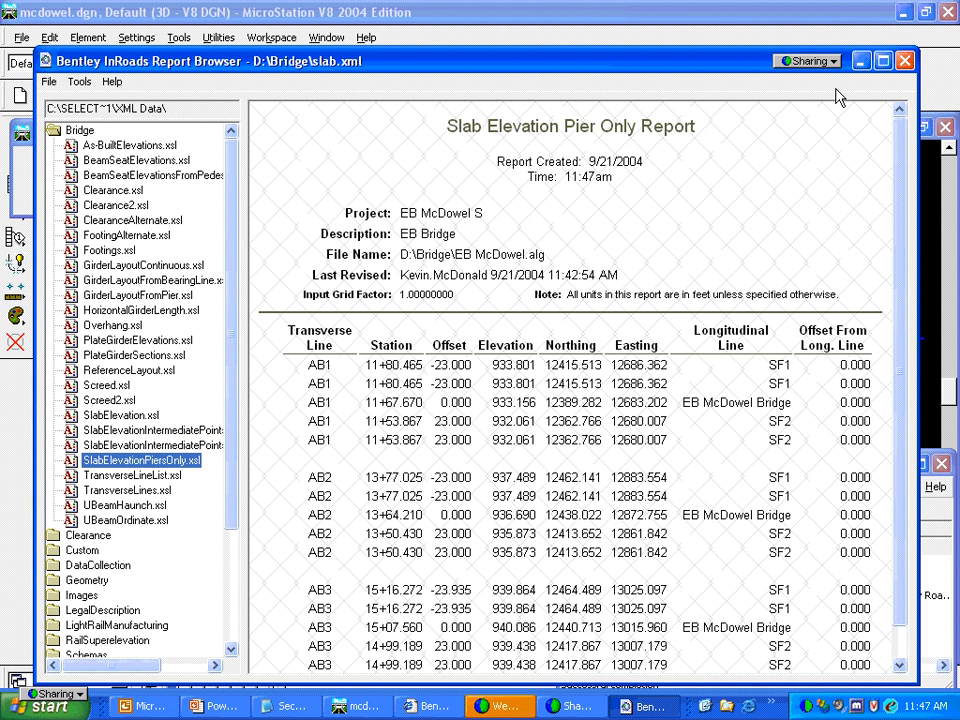
Close the Report Browser, include vertical clearances, and save the report over vertical.xml
left_click(906, 62)
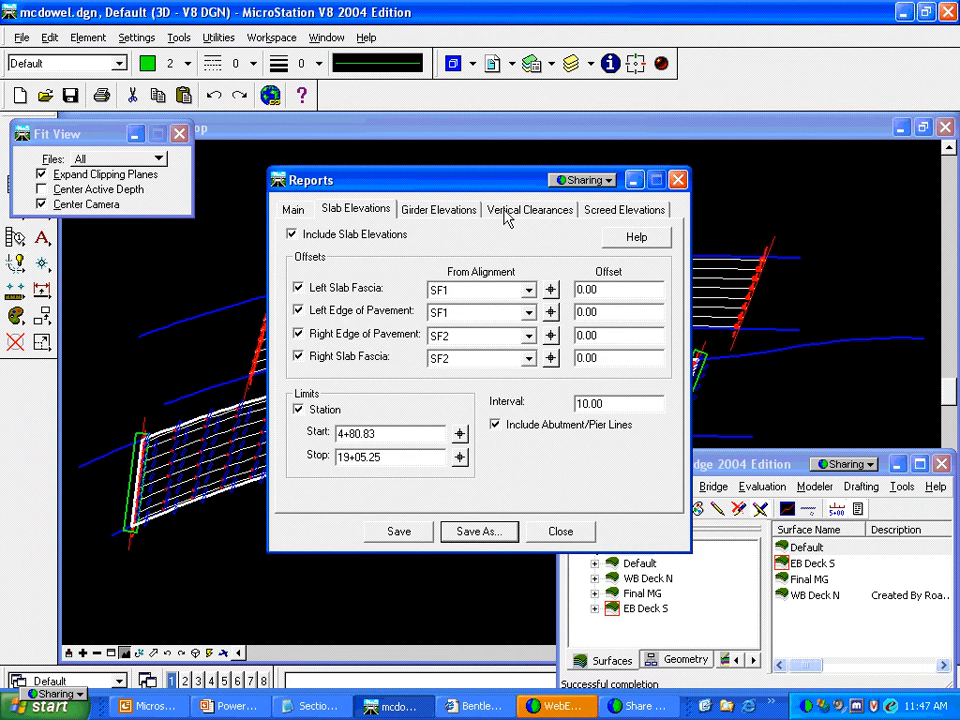
left_click(507, 212)
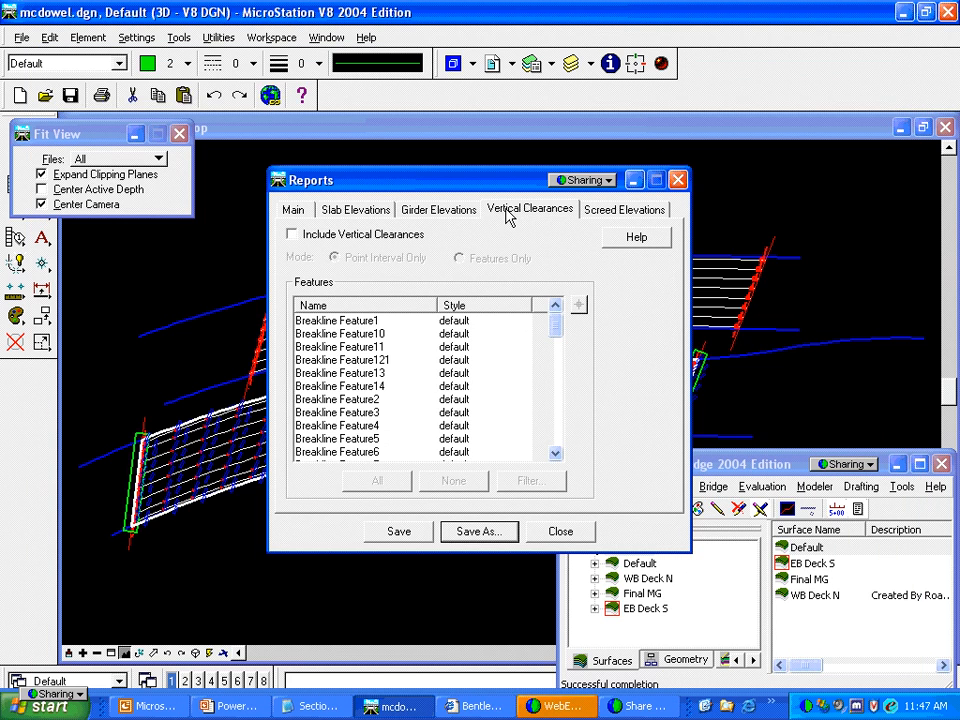
left_click(293, 235)
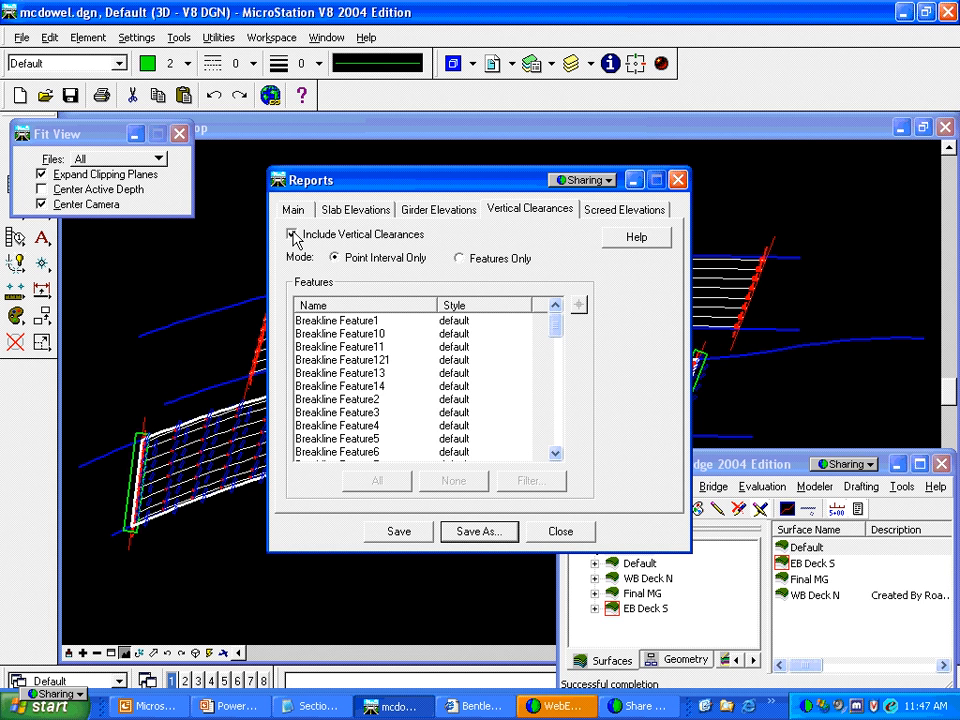
left_click(476, 531)
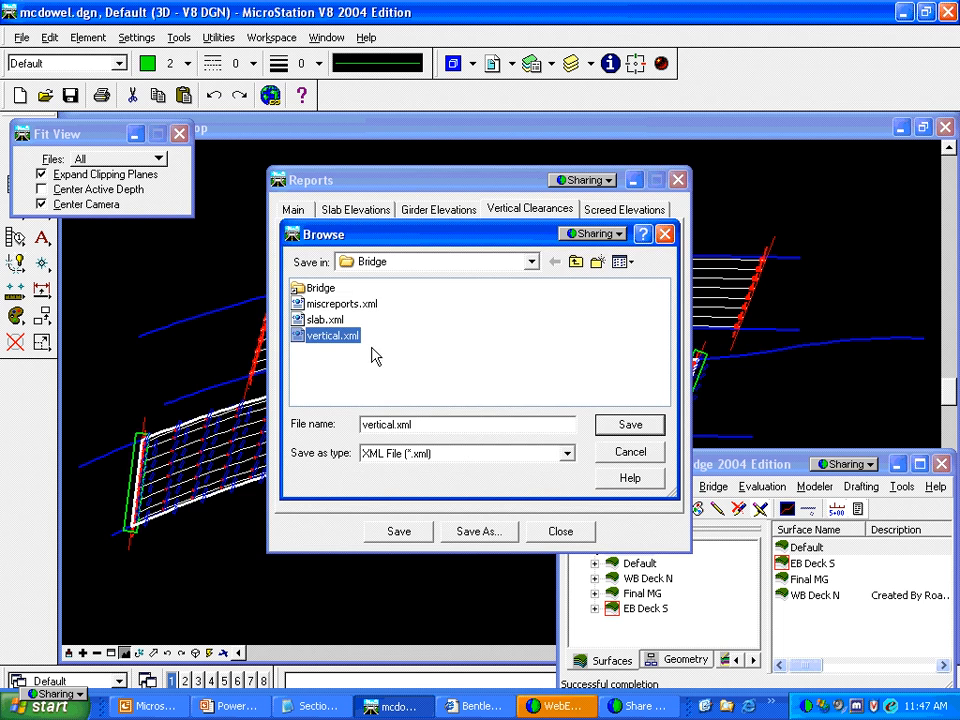
left_click(617, 425)
left_click(442, 396)
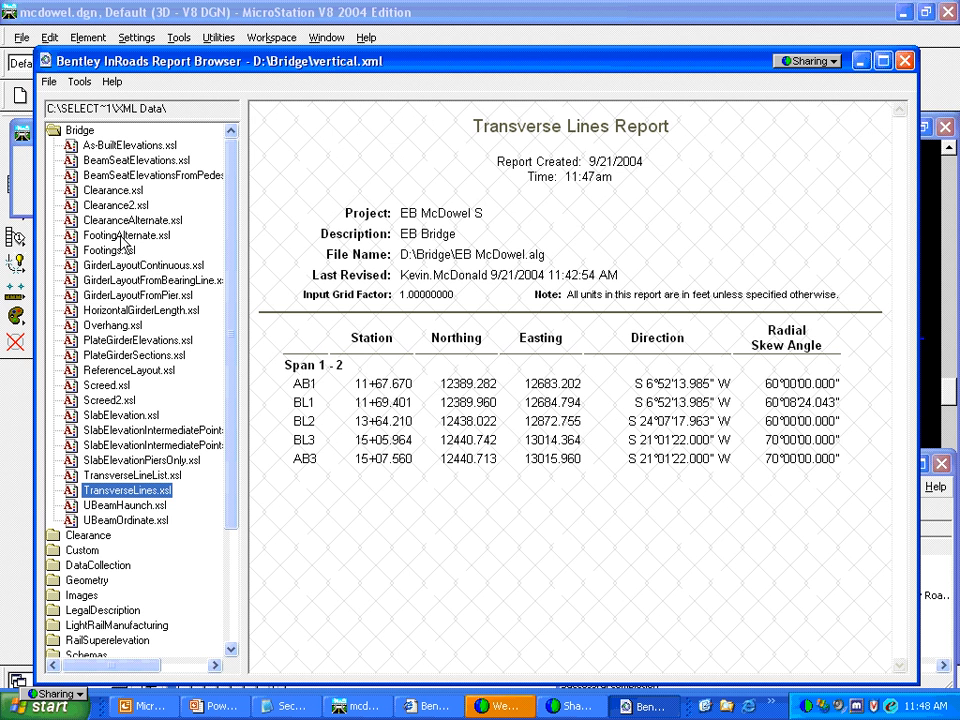
View vertical.xml as a clearance report and scroll through it
left_click(112, 191)
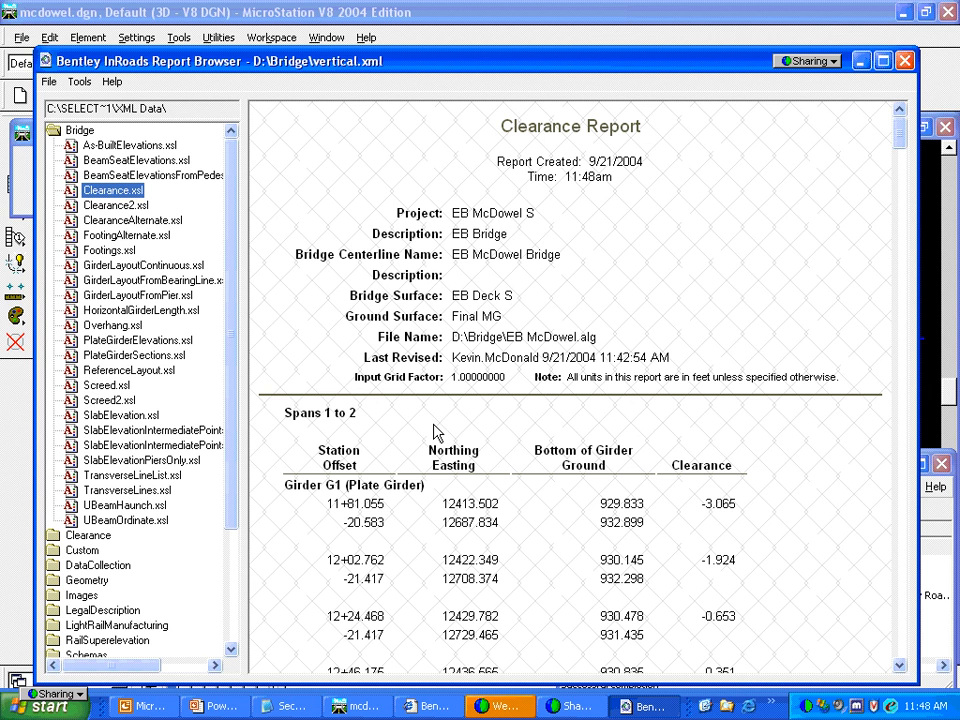
left_click(572, 490)
scroll(572, 497, "down", 3)
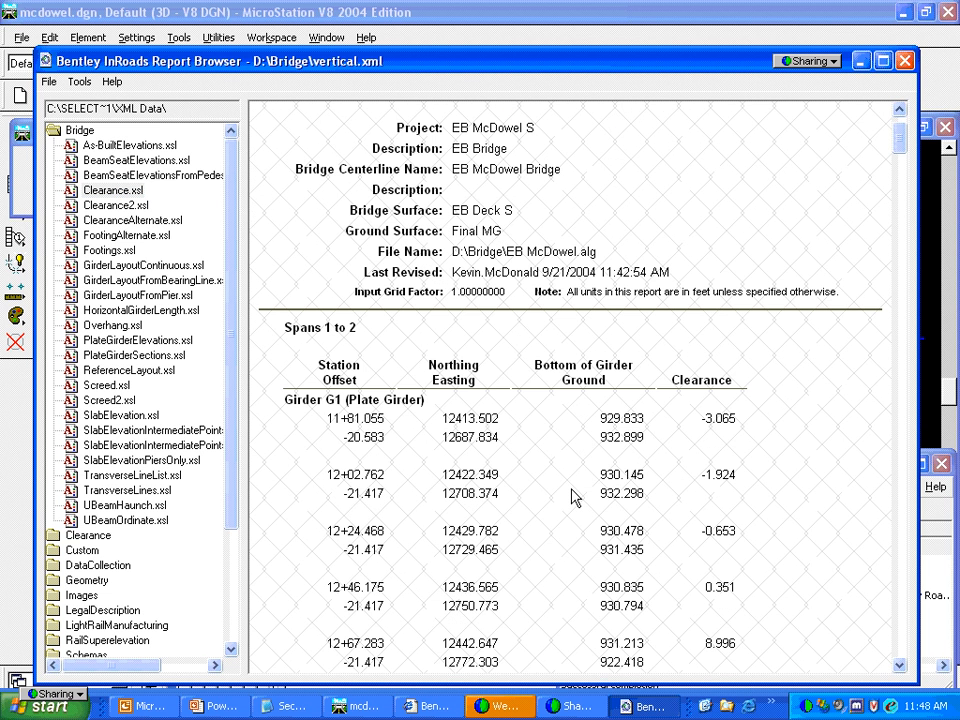
scroll(572, 497, "down", 9)
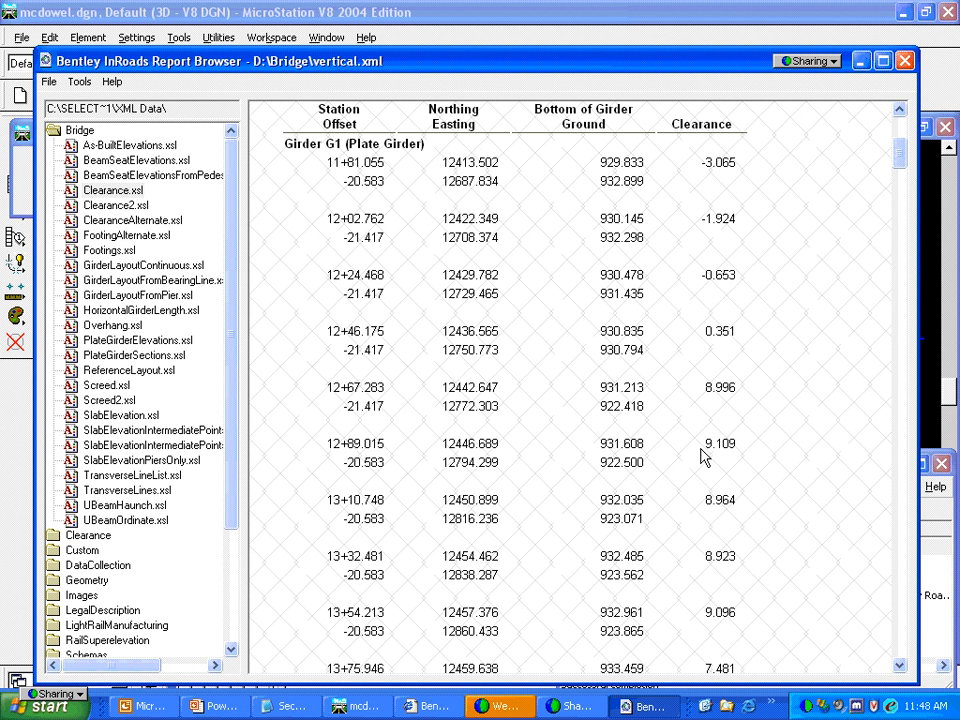
Show the Clearance Alternate Alignment Report, then close the browser and return to the Main tab
left_click(117, 206)
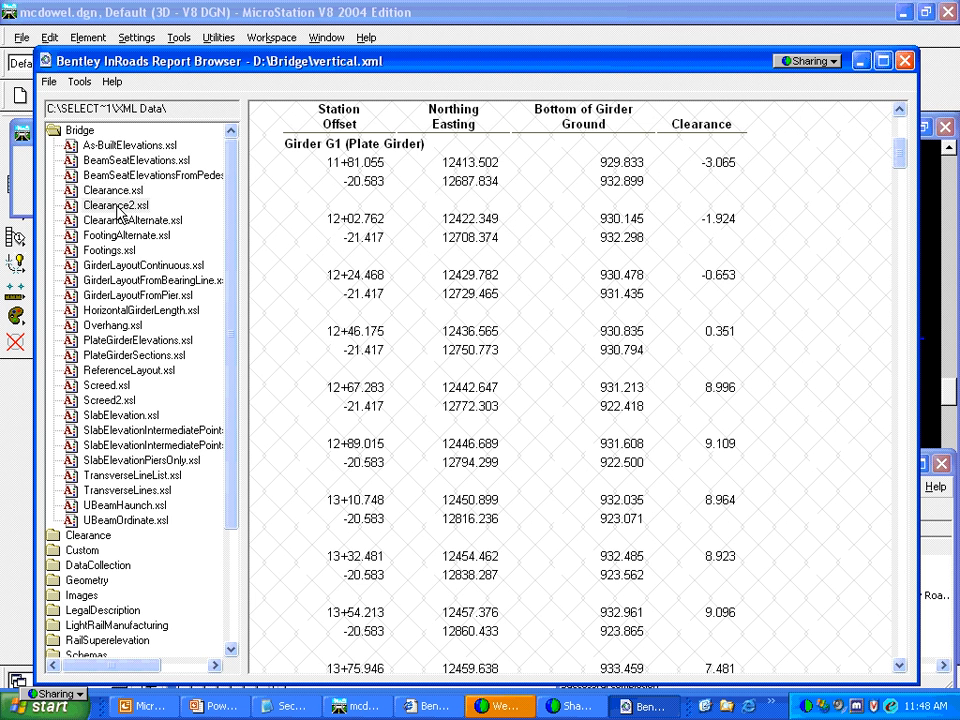
left_click(125, 221)
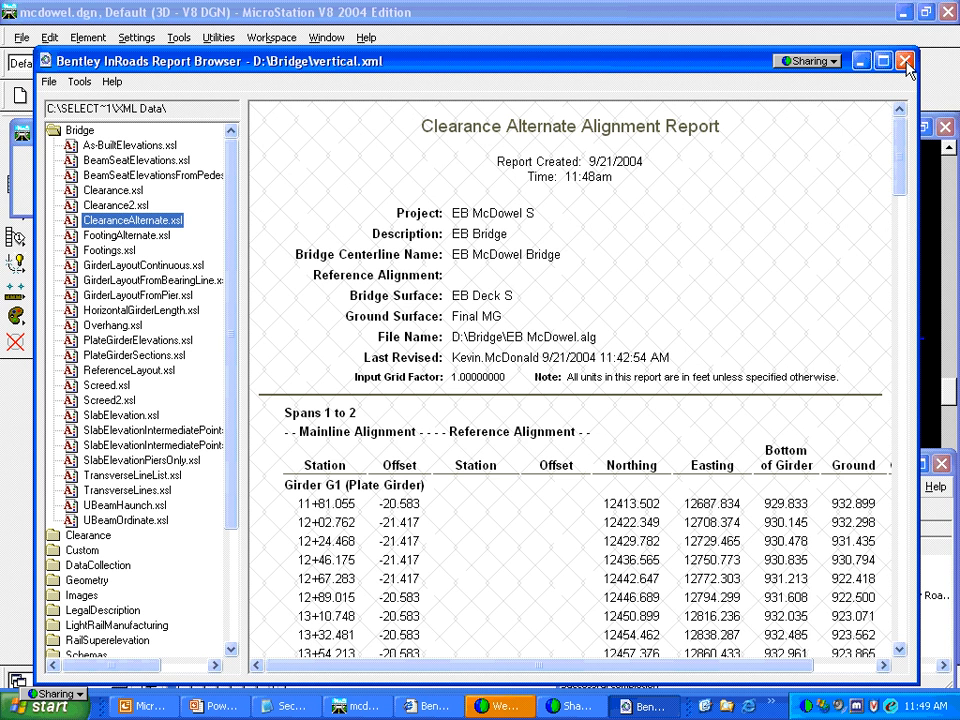
left_click(906, 66)
left_click(293, 209)
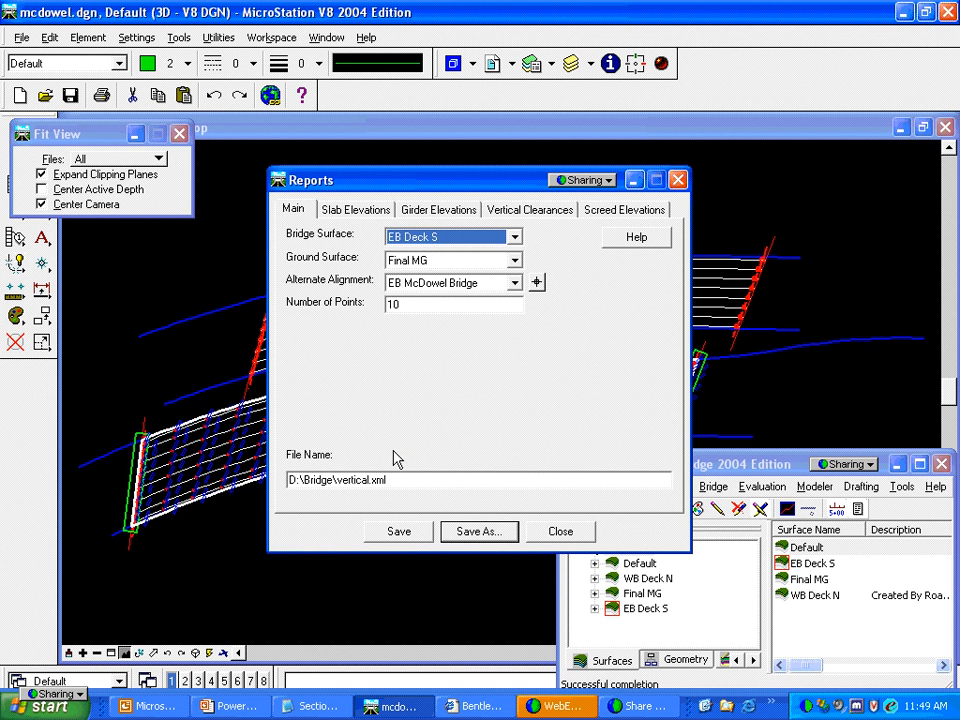
Save the bridge reports over the existing miscreports.xml
left_click(468, 535)
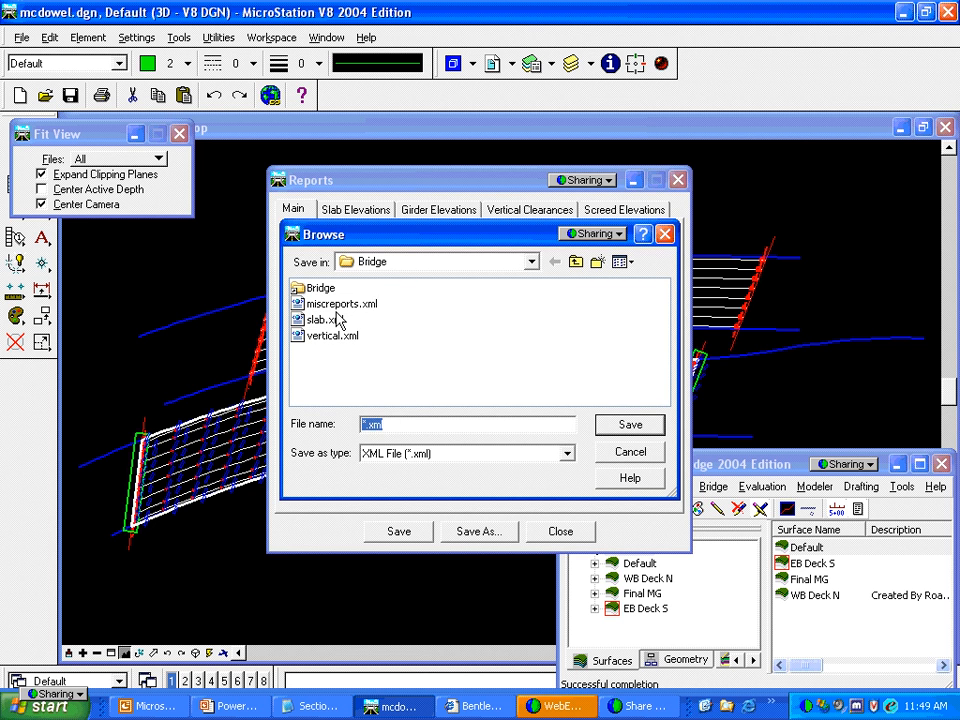
left_click(340, 303)
left_click(616, 423)
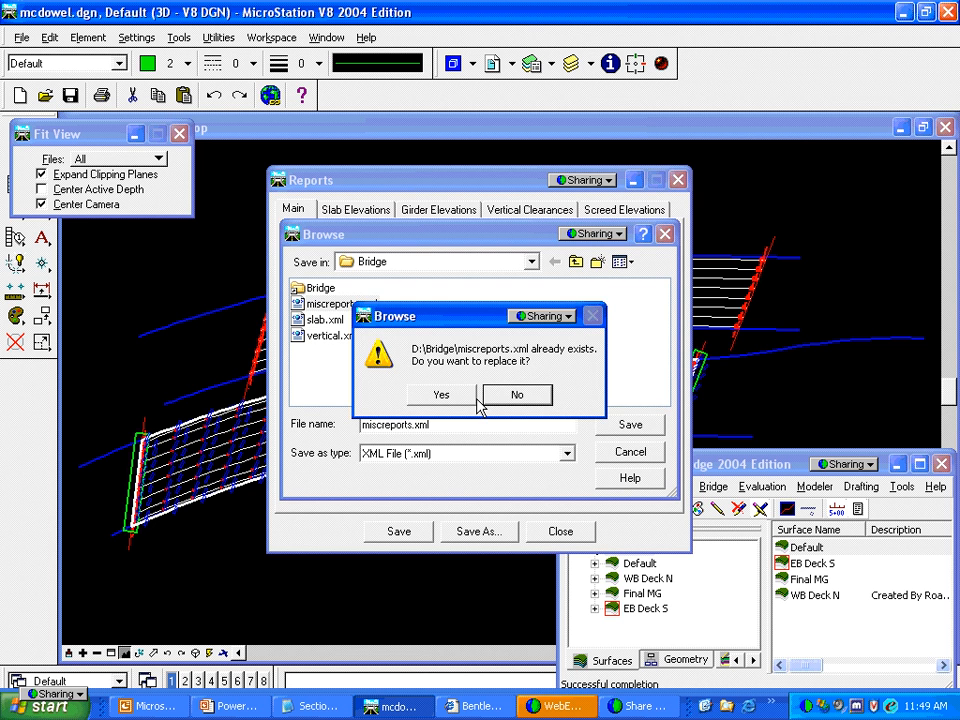
left_click(441, 396)
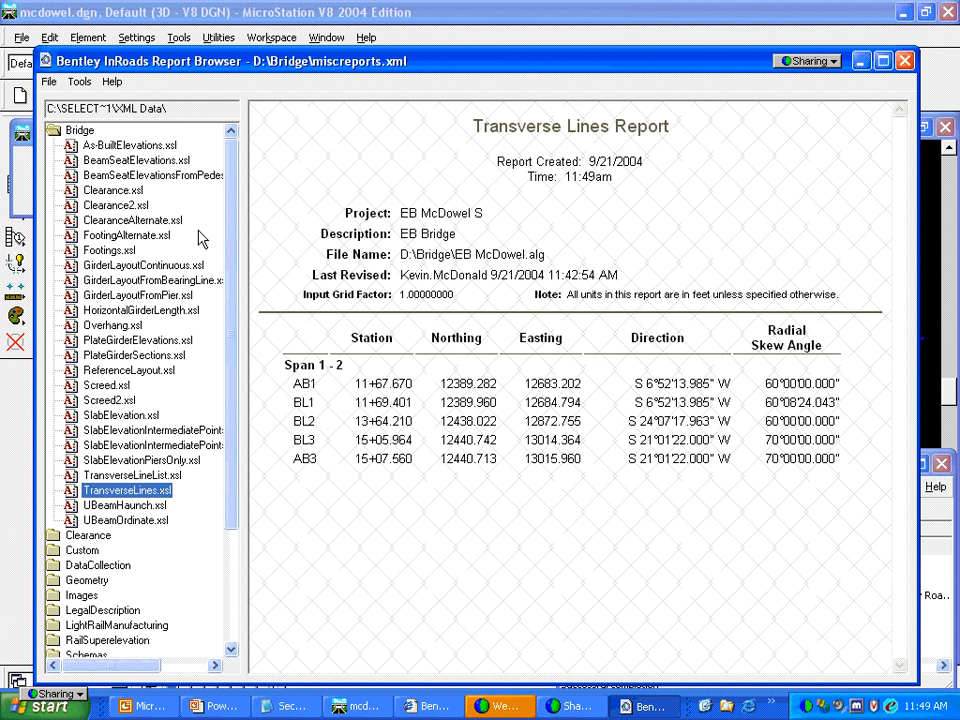
View the Beam Seat Elevations from Pedestal, then the Continuous Girder Layout Report
left_click(123, 178)
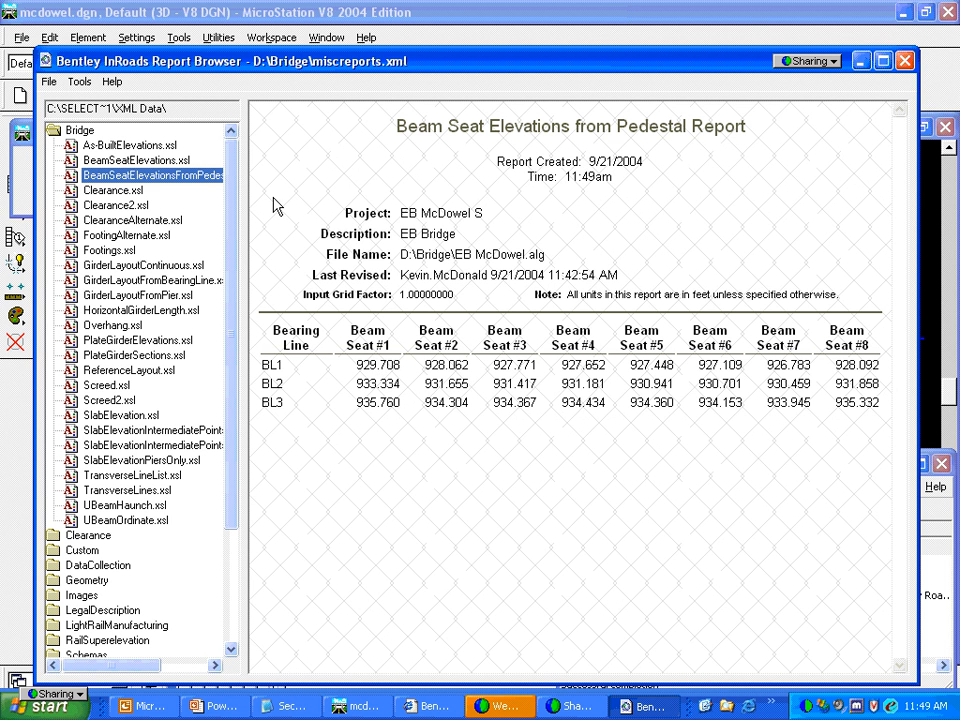
left_click(160, 266)
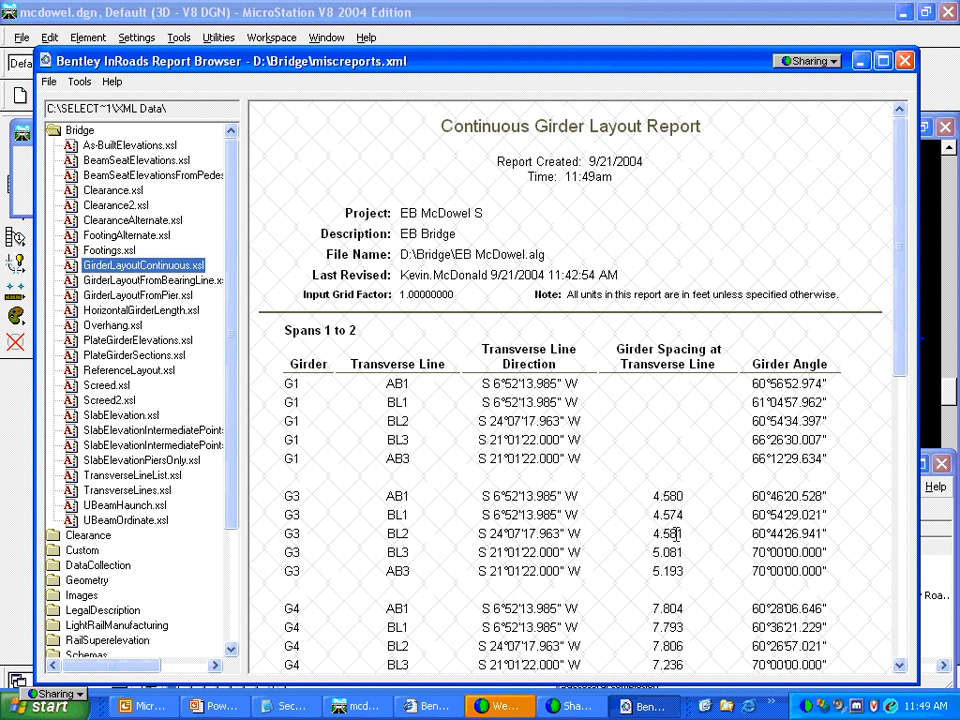
left_click(901, 668)
left_click(901, 668)
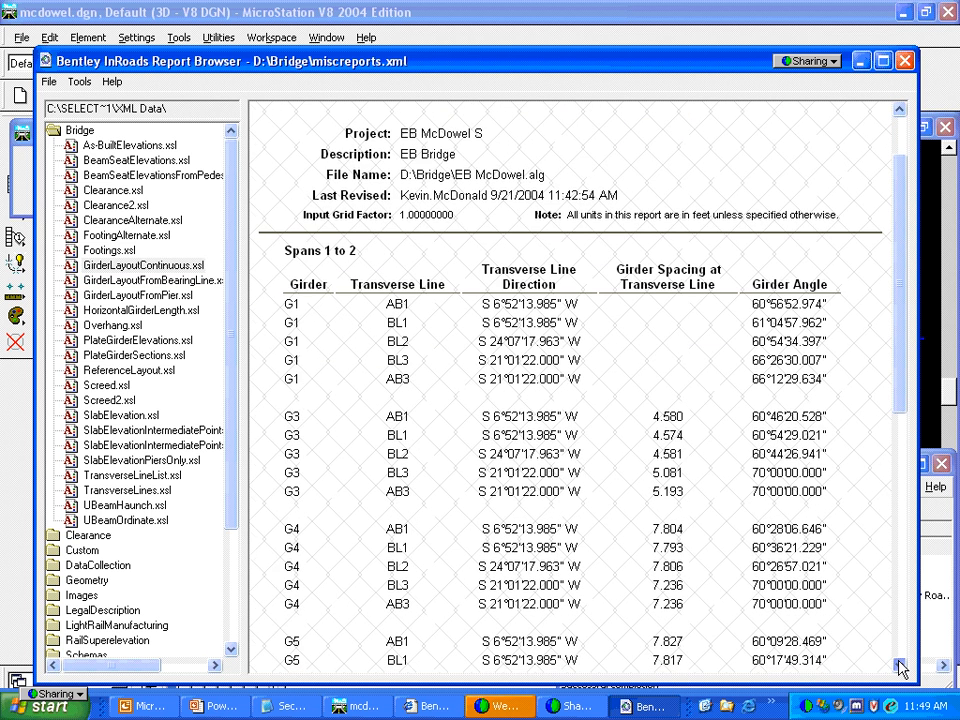
left_click(901, 668)
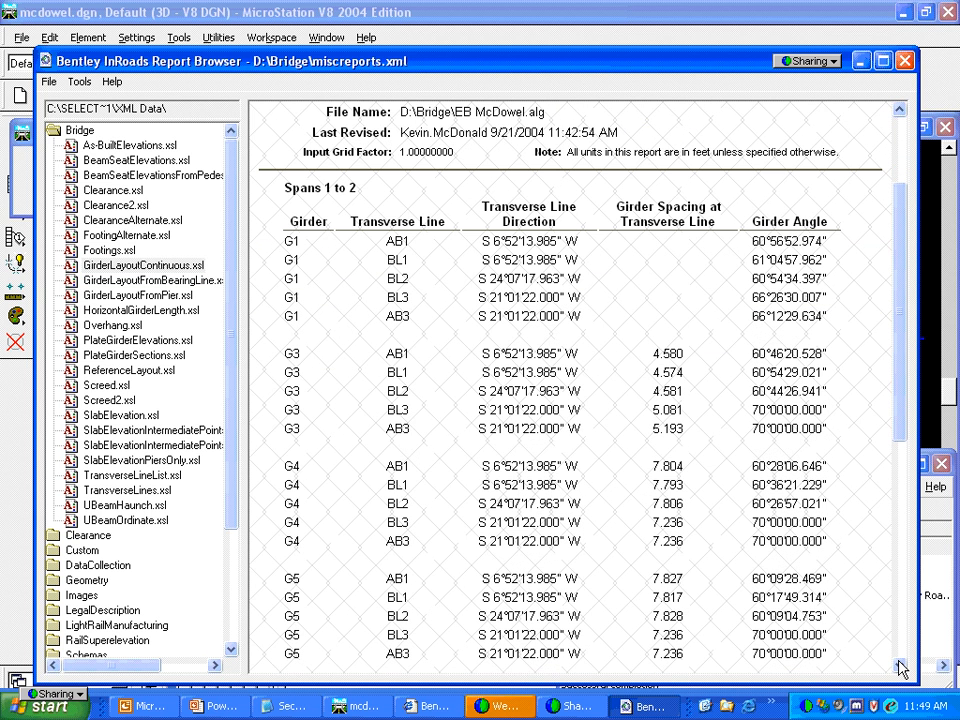
left_click(901, 668)
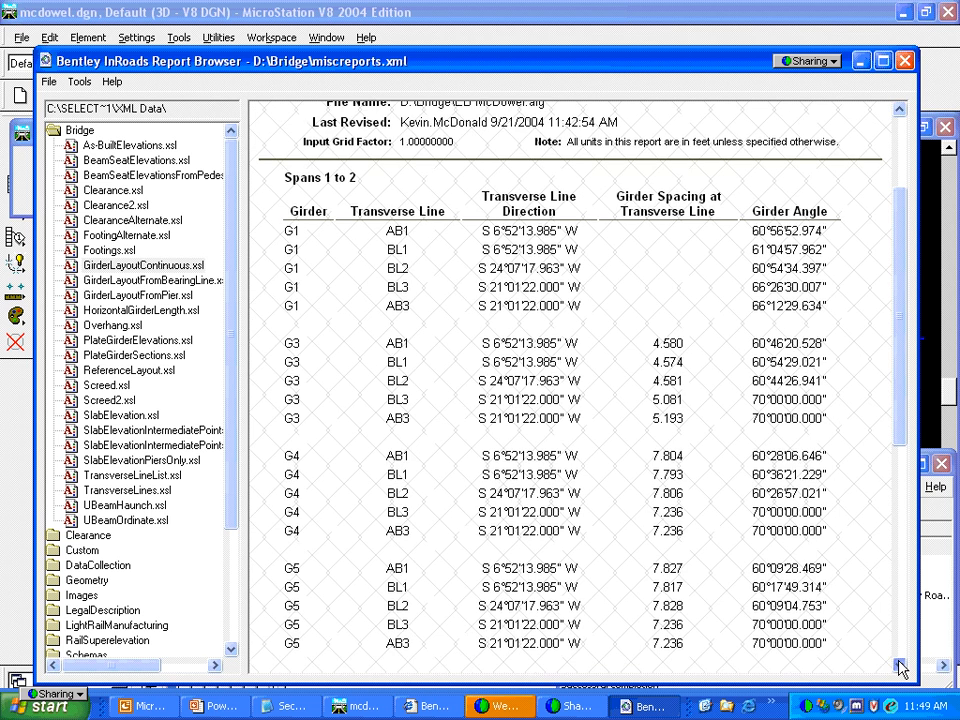
left_click(901, 668)
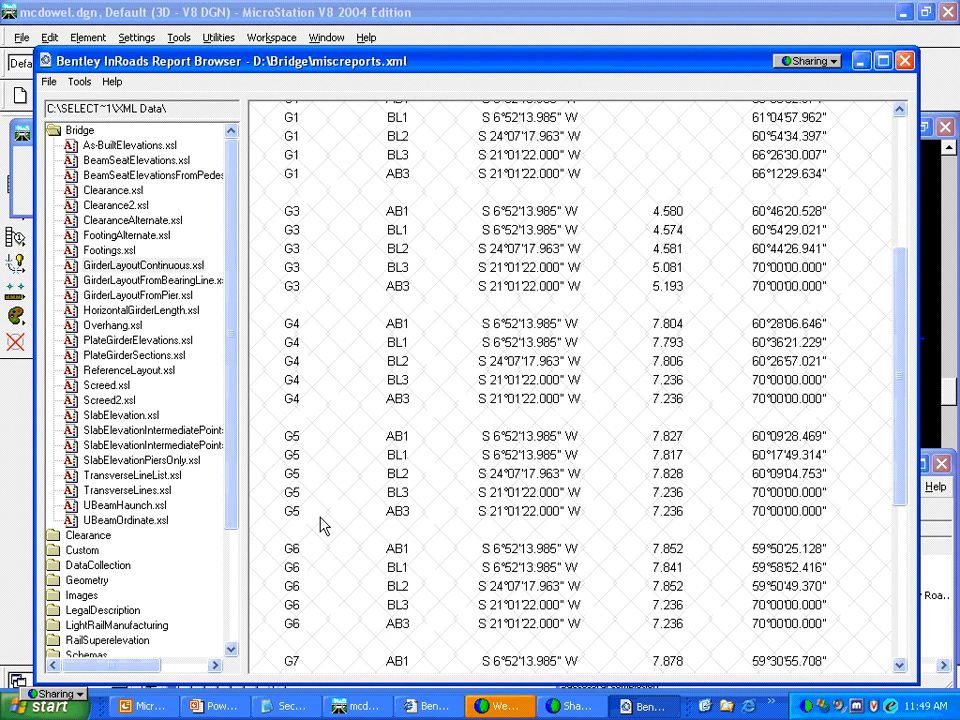
Review miscreports.xml as the Overhang Report, then close the Report Browser
left_click(113, 325)
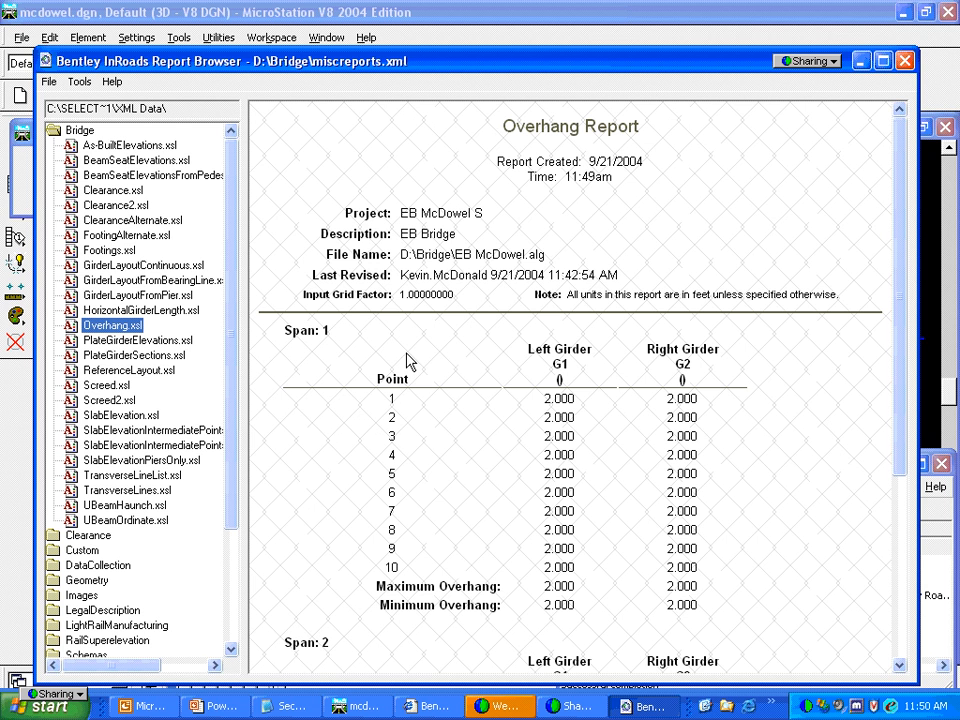
left_click(905, 62)
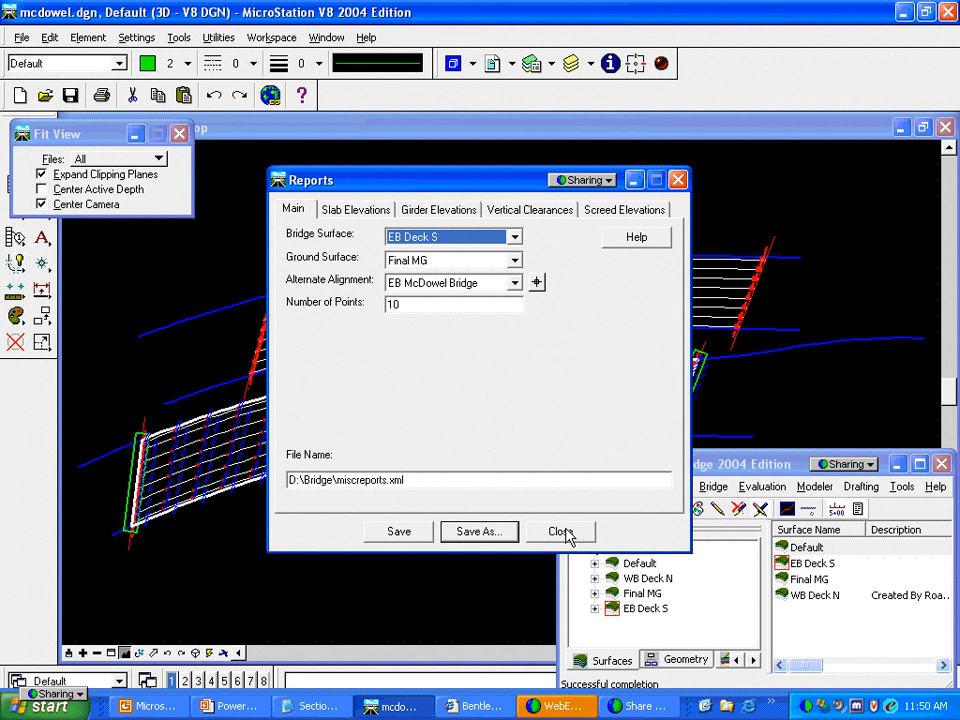
Close the Reports dialog, extrude the bridge girders into 3D, and begin rotating the view
left_click(563, 531)
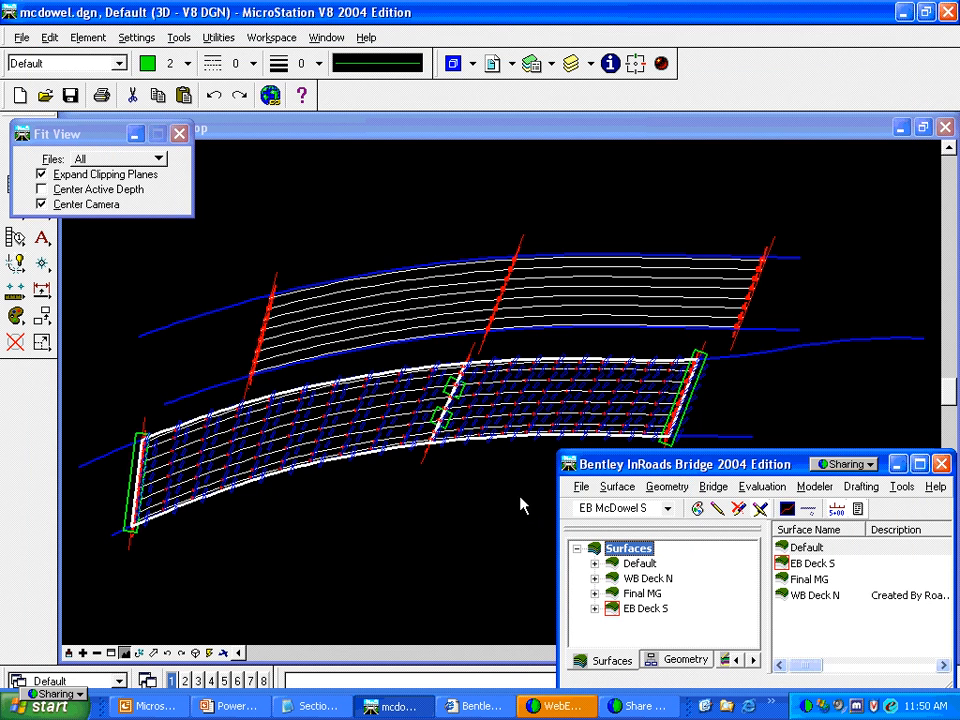
left_click(713, 486)
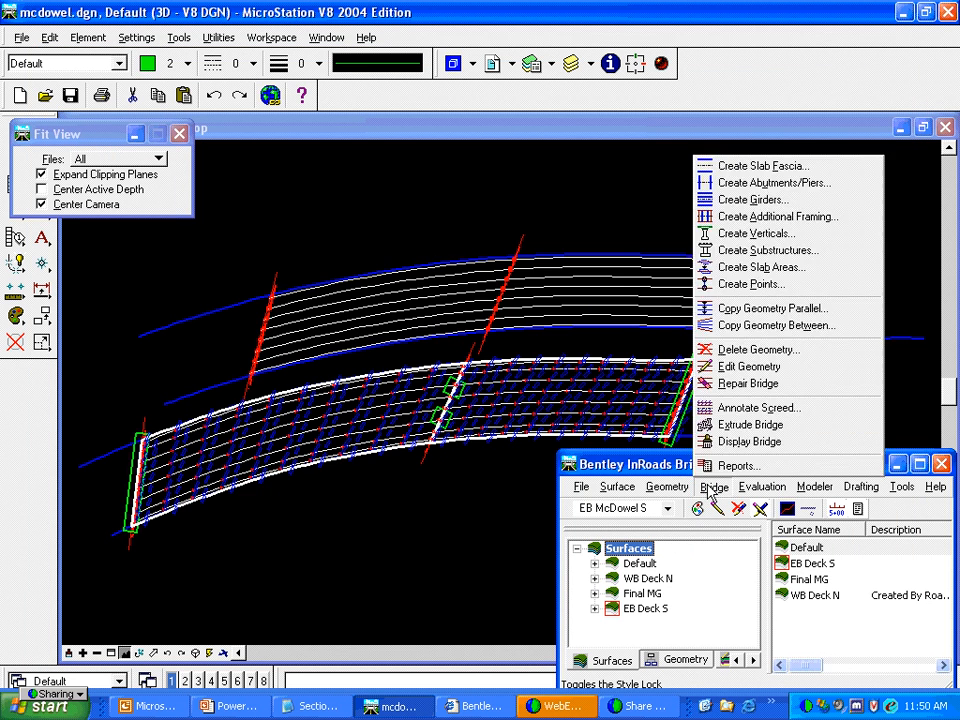
left_click(752, 428)
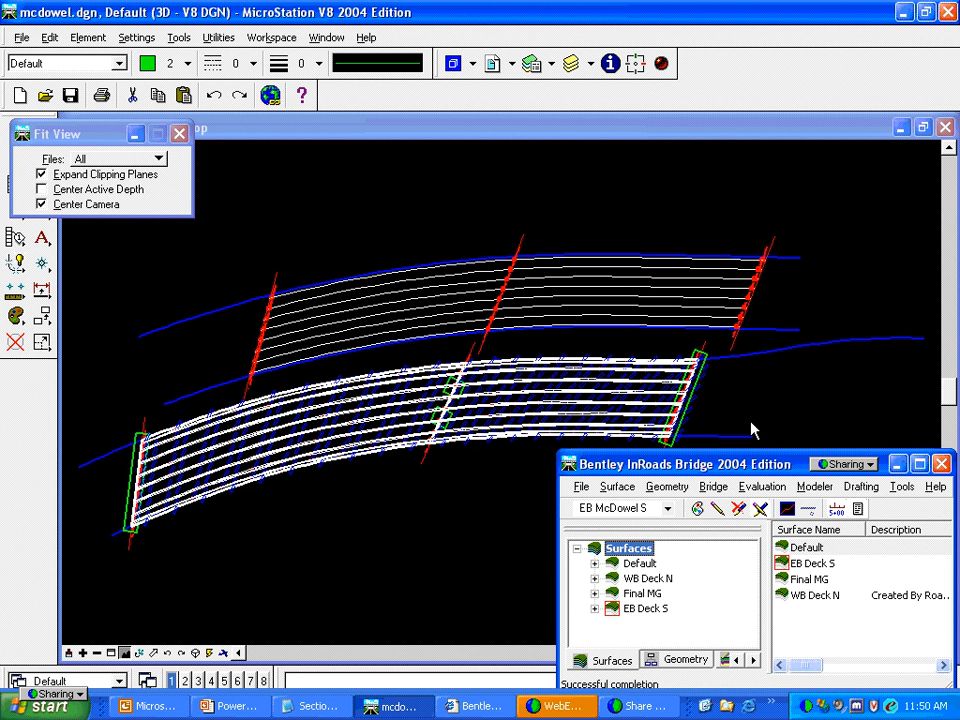
left_click(138, 654)
left_click(266, 503)
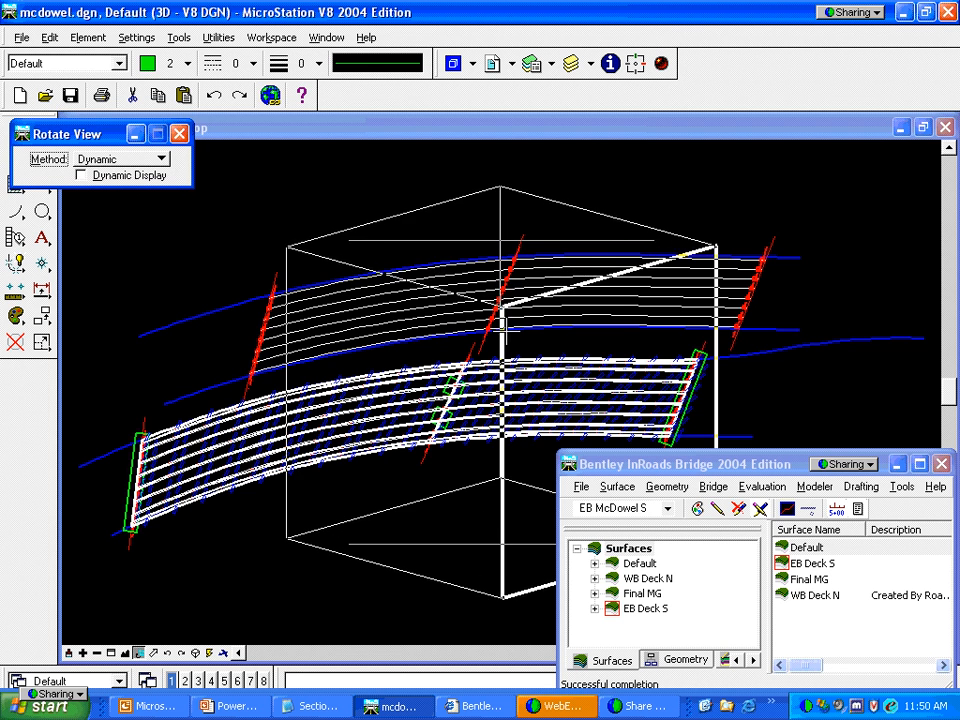
Finish the rotation and zoom into the extruded I-girders at the abutment end
left_click(500, 322)
left_click(111, 652)
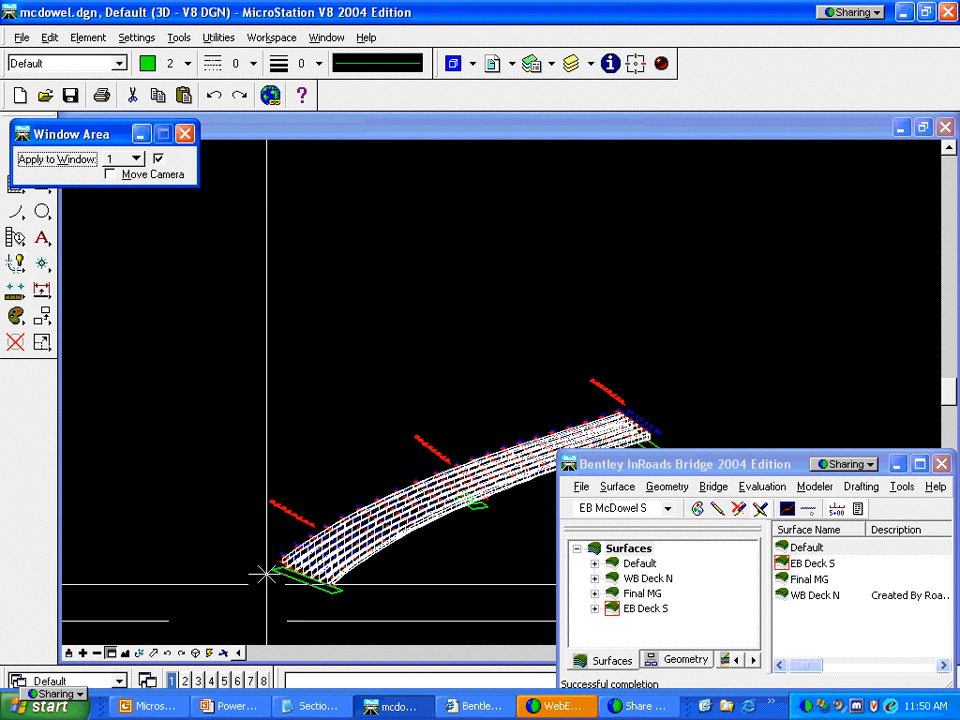
left_click(261, 540)
left_click(375, 611)
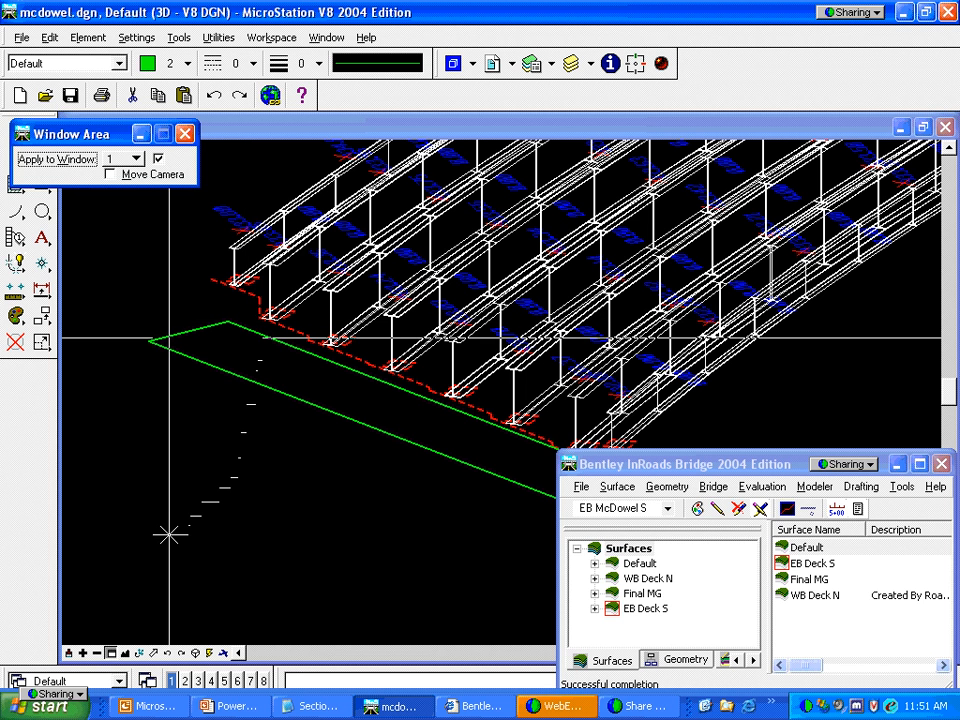
Zoom out by 2.00 to show the whole curved deck, then visit the slides and return
left_click(97, 653)
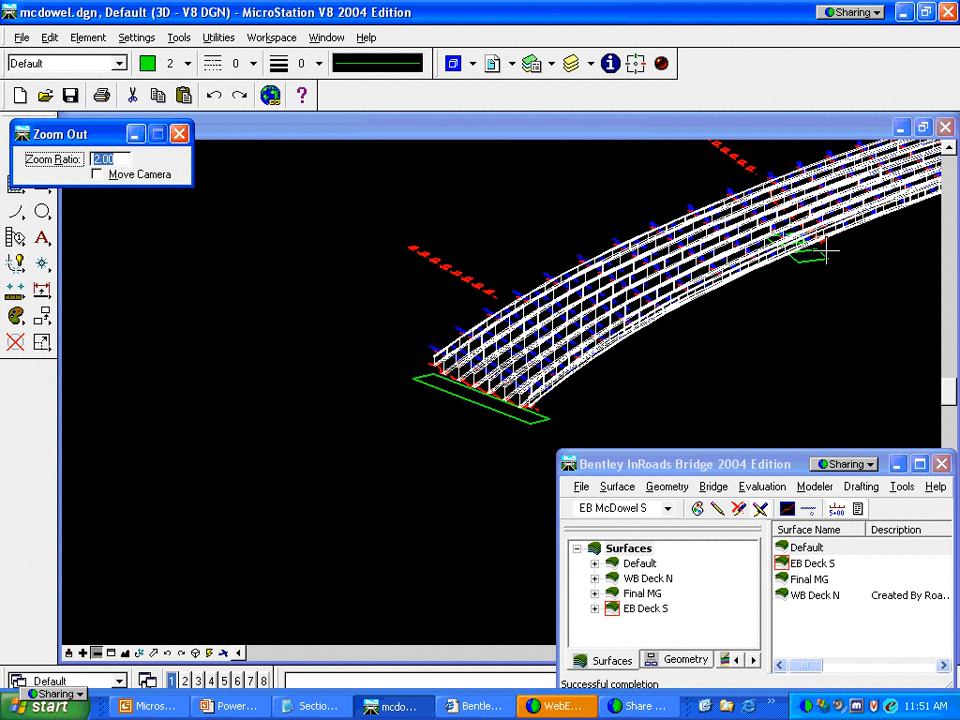
key("alt+Tab")
key("alt+Tab")
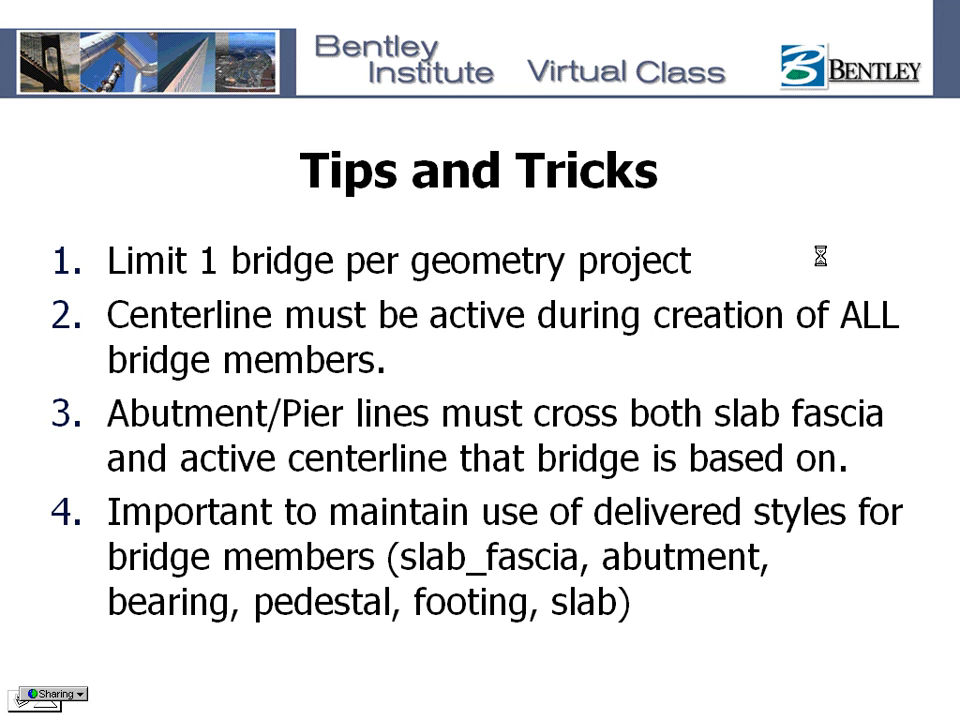
key("alt+Tab")
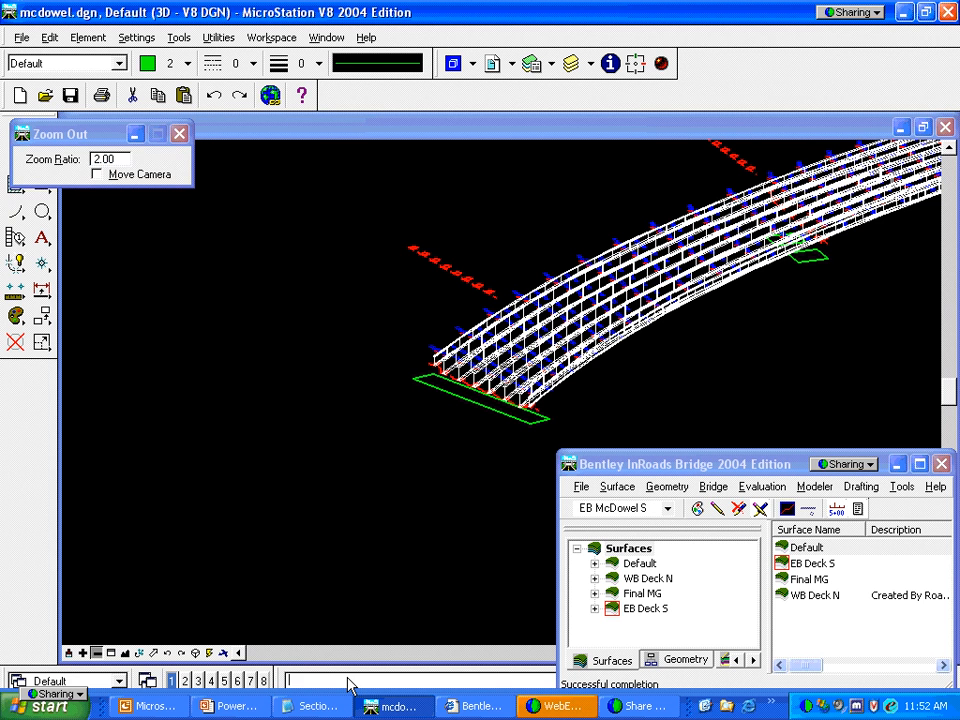
Set the view to Top and fit the entire bridge model in it
left_click(363, 463)
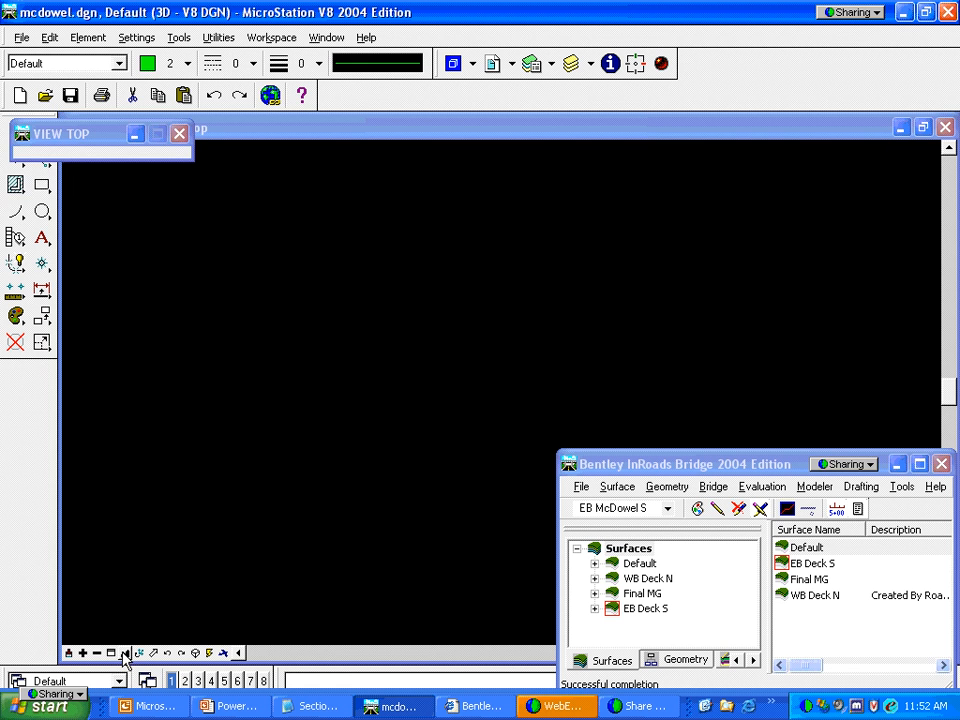
left_click(124, 653)
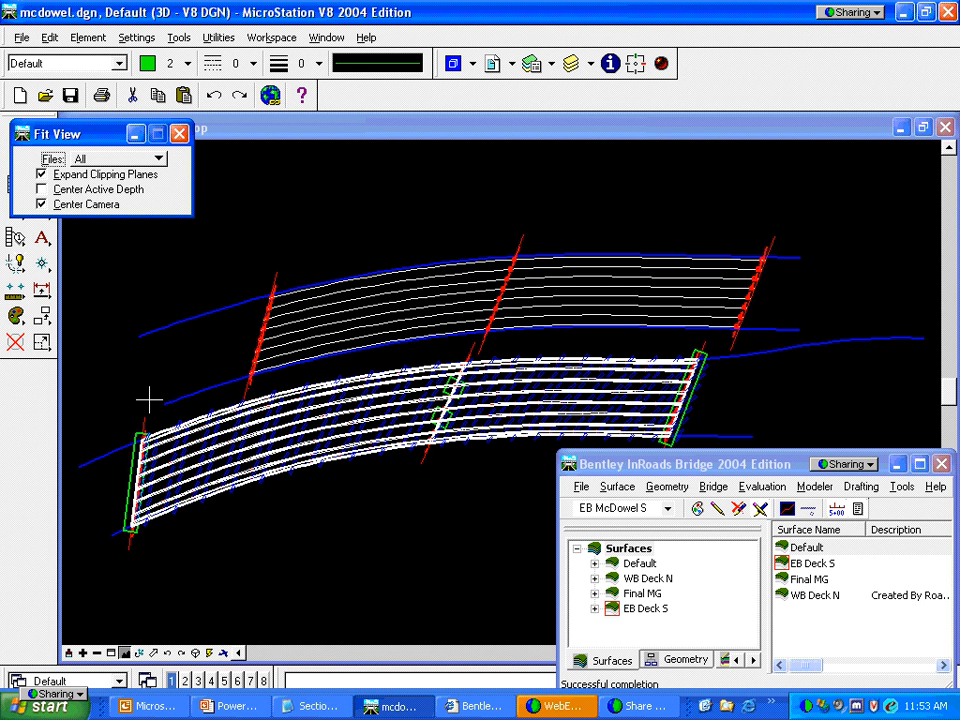
key("alt+Tab")
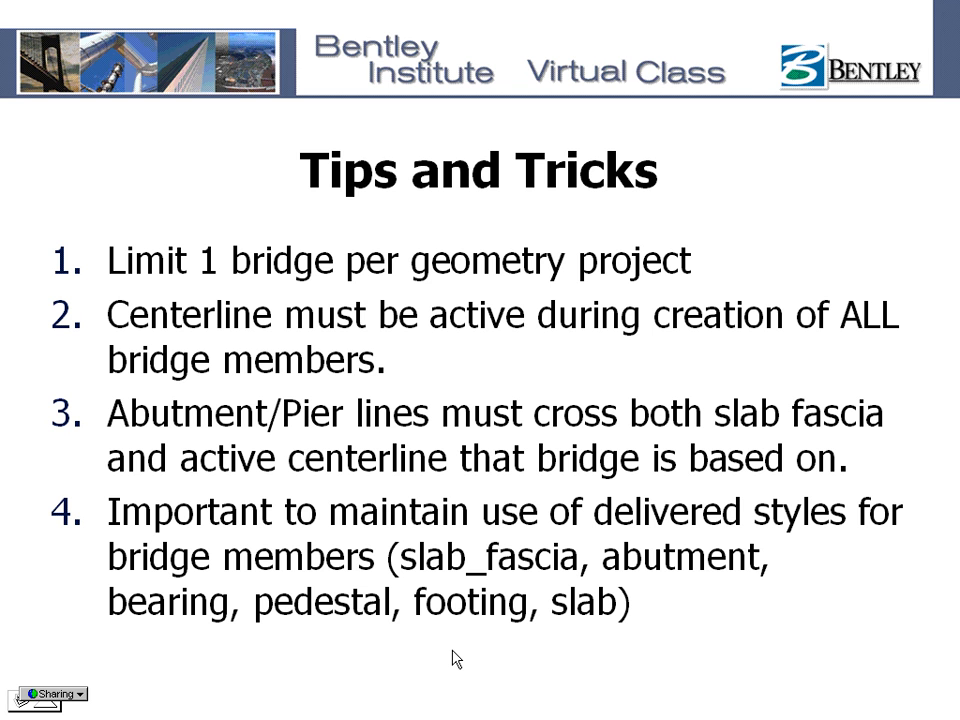
key("alt+Tab")
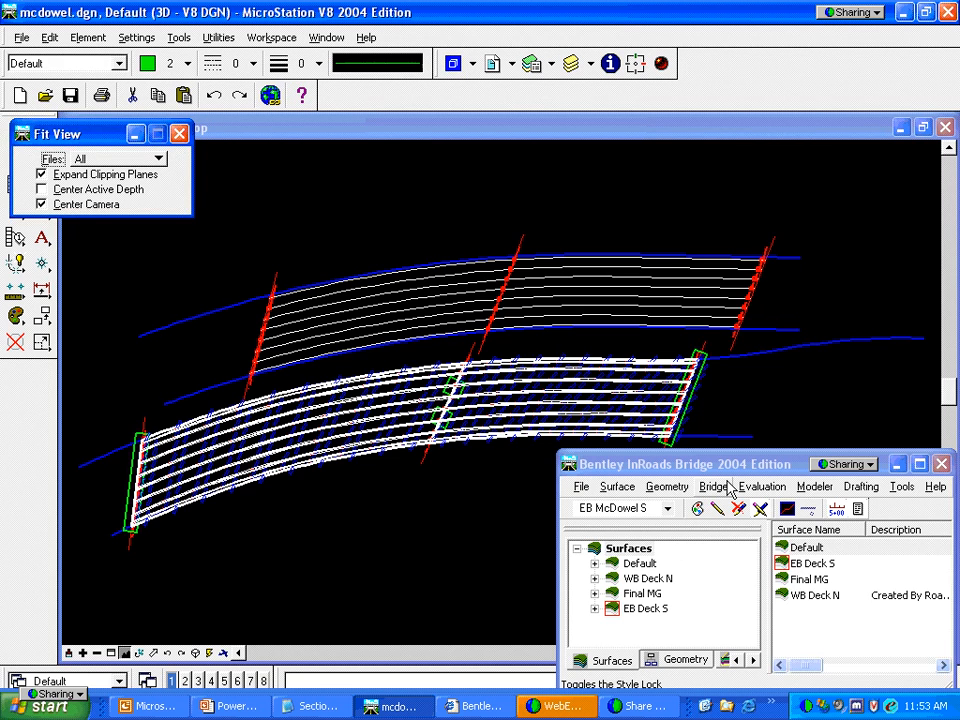
Review the Create Slab Fascia settings (SF3, 12+00–16+00, ±22.00 offsets), close unchanged, then show the slides
left_click(726, 487)
left_click(730, 170)
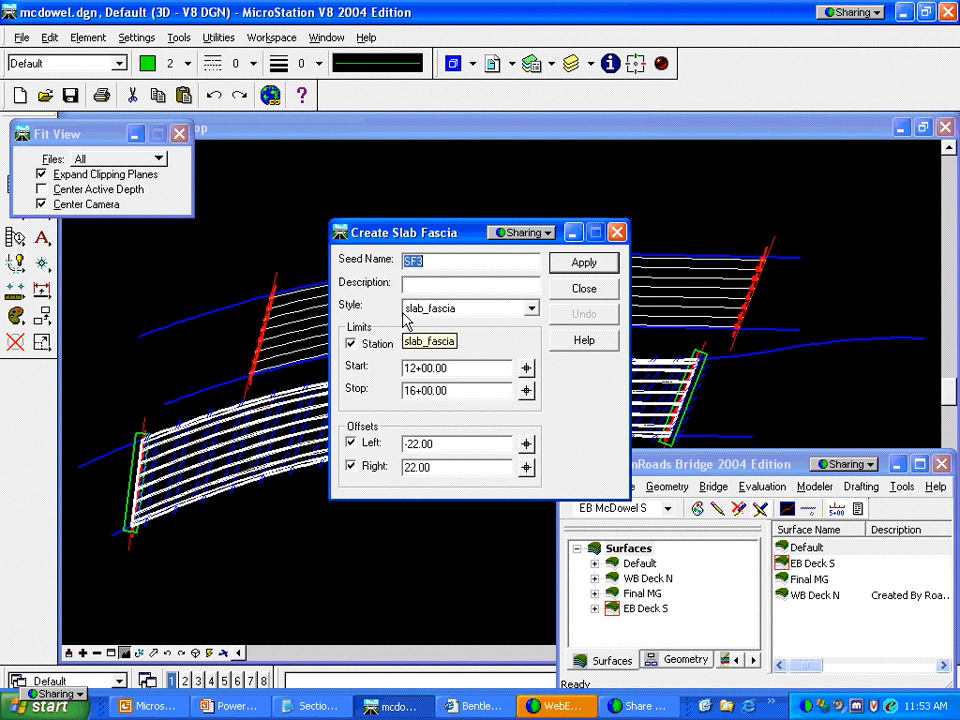
left_click(577, 294)
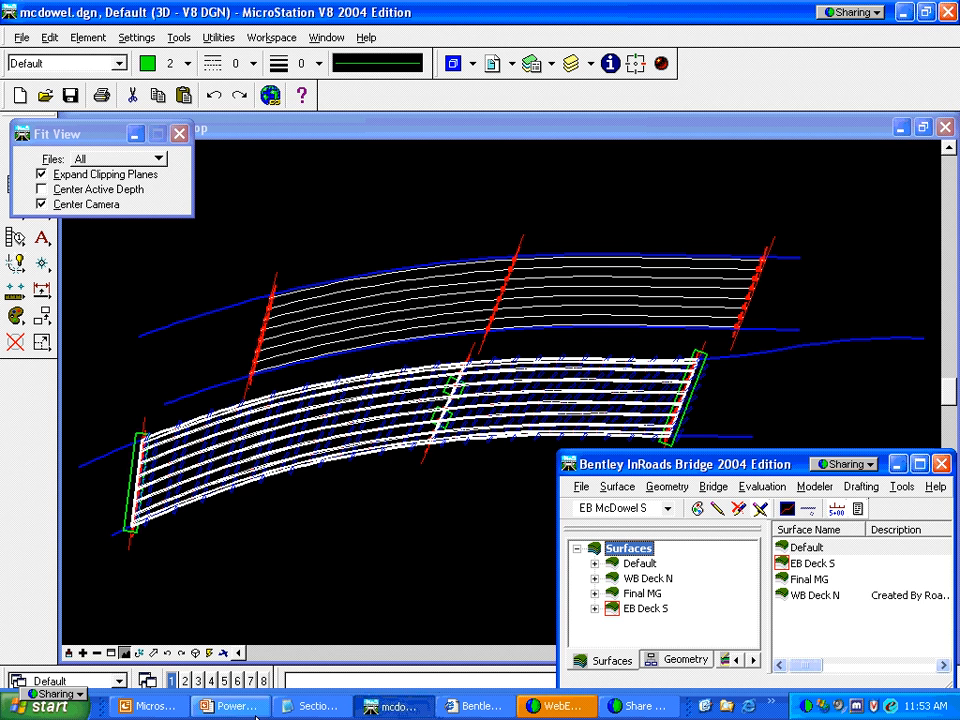
key("alt+Tab")
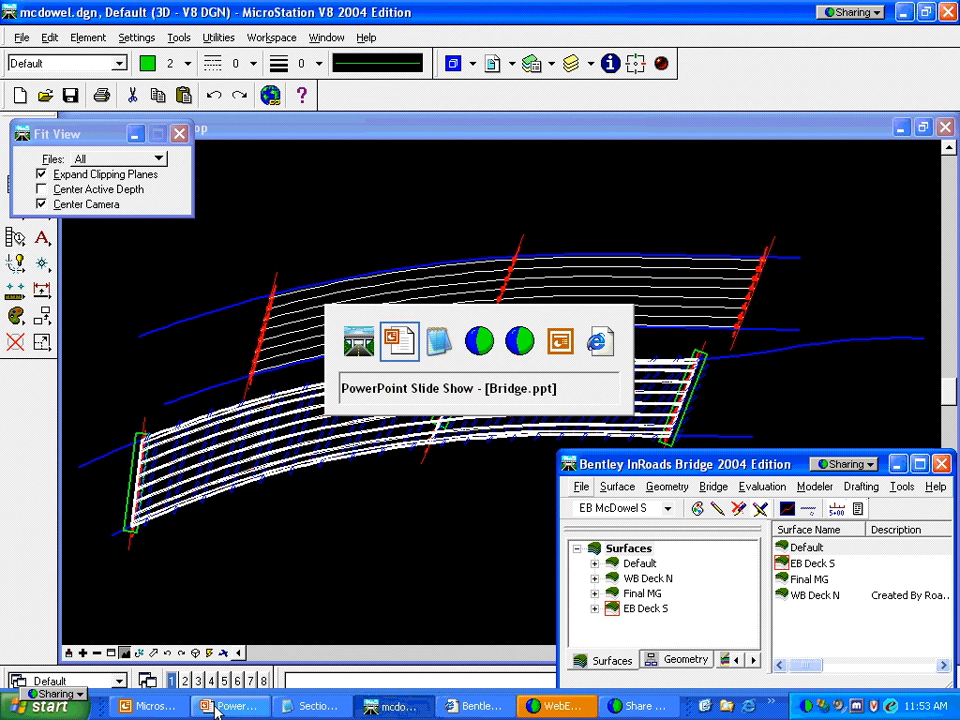